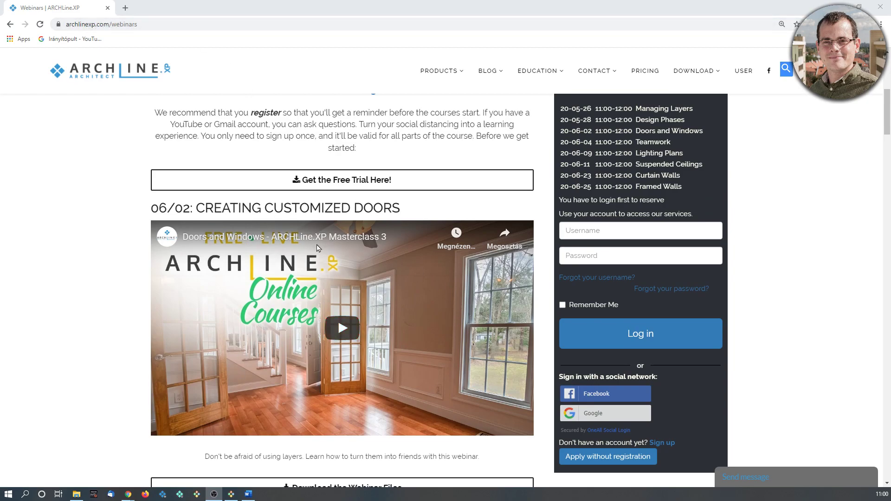
- Look through the advanced, intermediate and preliminary course listings on the ARCHLine.XP webinars page
{"action": "scroll", "coordinate": [332, 261], "scroll_direction": "down", "scroll_amount": 3}
{"action": "scroll", "coordinate": [332, 261], "scroll_direction": "down", "scroll_amount": 5}
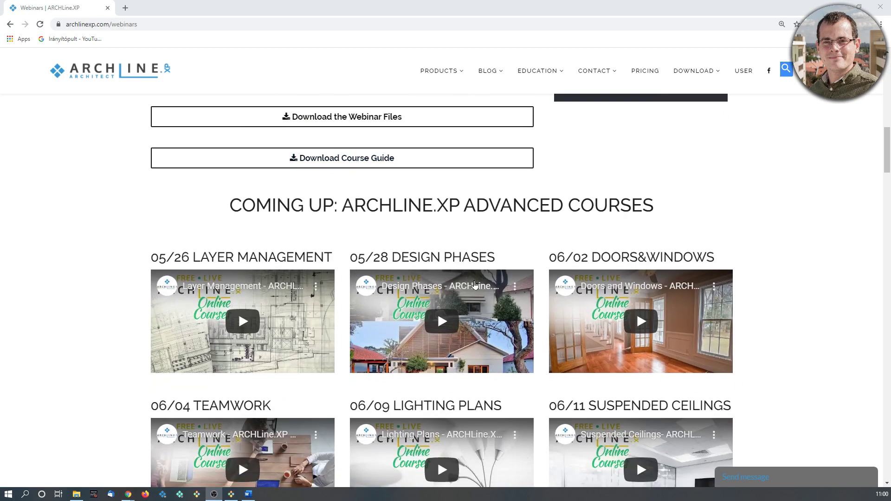
{"action": "scroll", "coordinate": [520, 282], "scroll_direction": "down", "scroll_amount": 4}
{"action": "scroll", "coordinate": [566, 288], "scroll_direction": "down", "scroll_amount": 10}
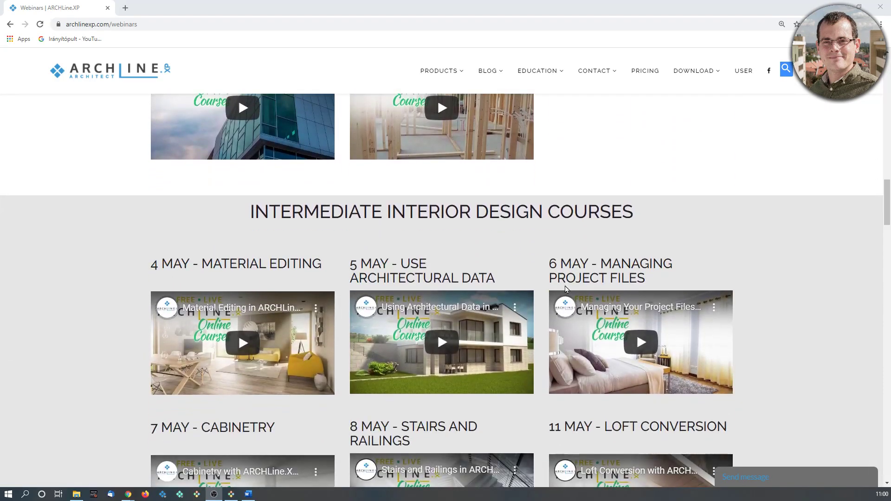
{"action": "scroll", "coordinate": [565, 286], "scroll_direction": "down", "scroll_amount": 11}
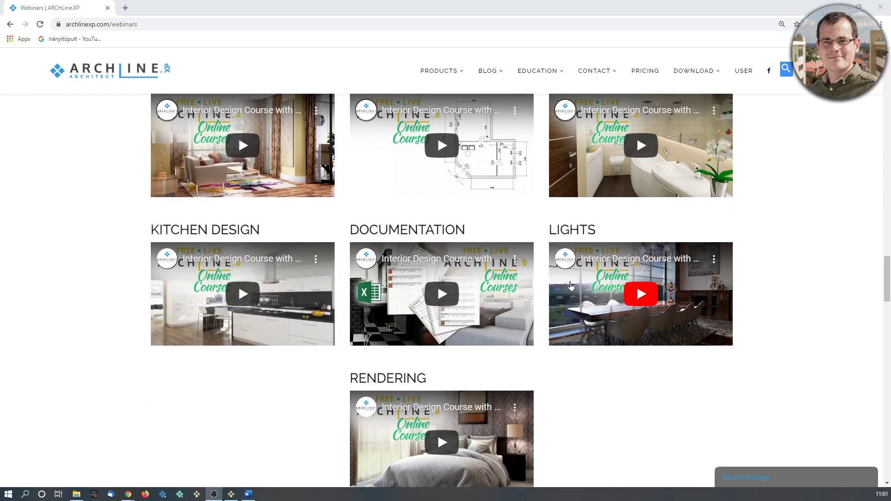
{"action": "scroll", "coordinate": [540, 279], "scroll_direction": "up", "scroll_amount": 1}
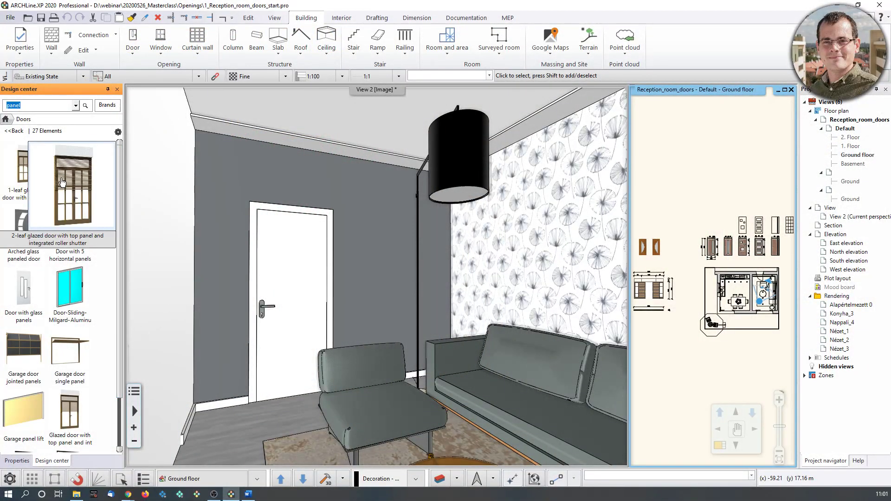
- Enlarge the ground floor plan view and examine the dimensioned door designs drawn above the apartment plan
{"action": "mouse_move", "coordinate": [64, 308]}
{"action": "mouse_move", "coordinate": [62, 183]}
{"action": "middle_click_drag", "start_coordinate": [728, 207], "coordinate": [718, 211]}
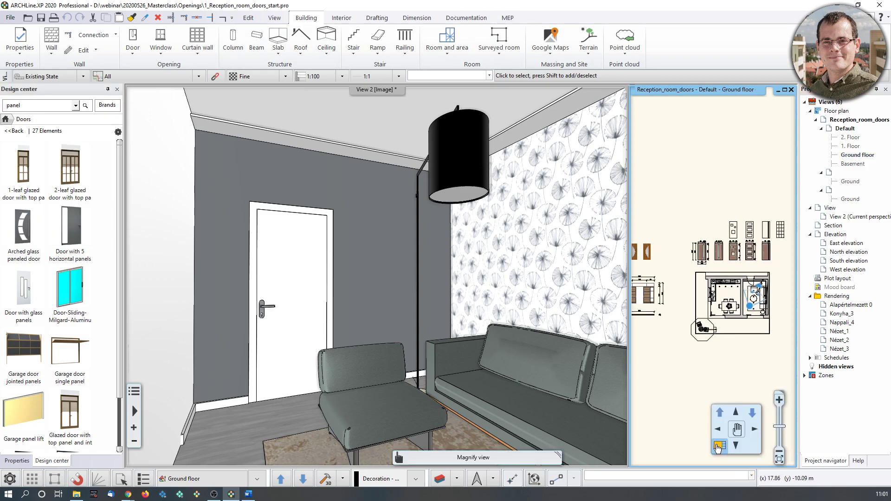
{"action": "left_click", "coordinate": [718, 448]}
{"action": "scroll", "coordinate": [355, 247], "scroll_direction": "up", "scroll_amount": 6}
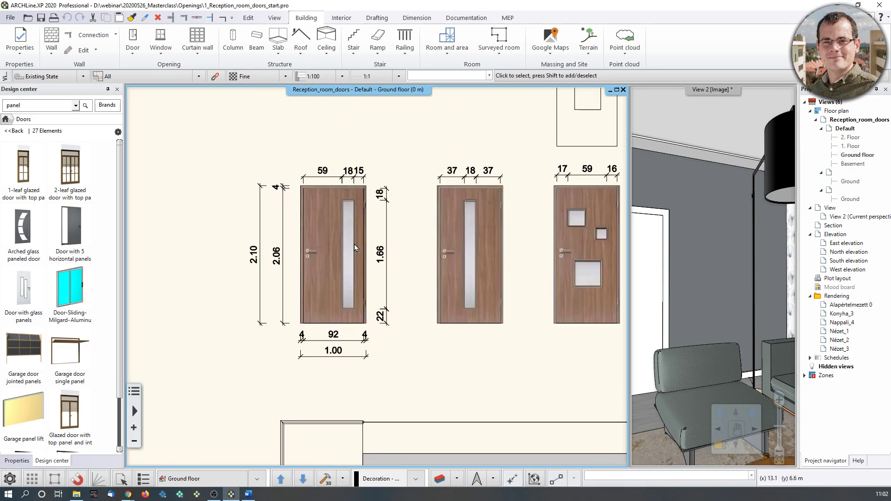
{"action": "middle_click_drag", "start_coordinate": [597, 212], "coordinate": [459, 220]}
{"action": "middle_click_drag", "start_coordinate": [614, 280], "coordinate": [482, 274]}
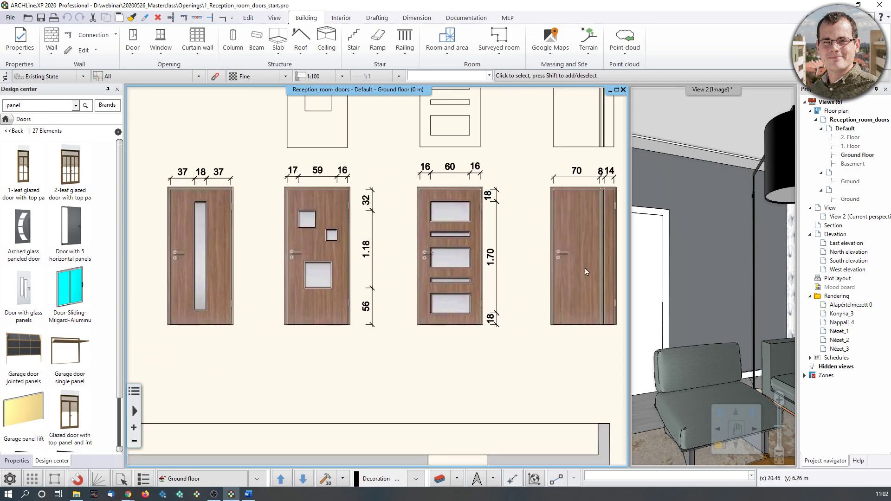
{"action": "scroll", "coordinate": [568, 270], "scroll_direction": "up", "scroll_amount": 3}
{"action": "scroll", "coordinate": [426, 318], "scroll_direction": "down", "scroll_amount": 7}
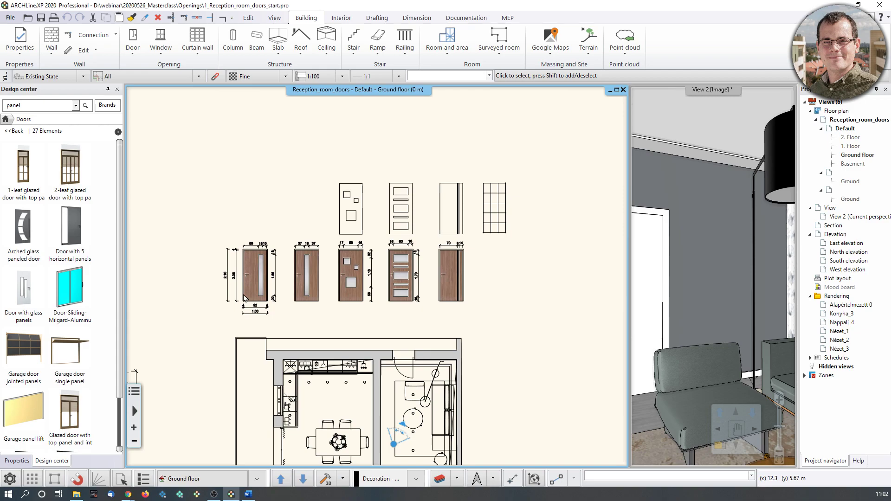
- Switch to the webinars page in the browser and review the education topics, webinar files and course guide downloads
{"action": "mouse_move", "coordinate": [69, 167]}
{"action": "key", "text": "alt+Tab"}
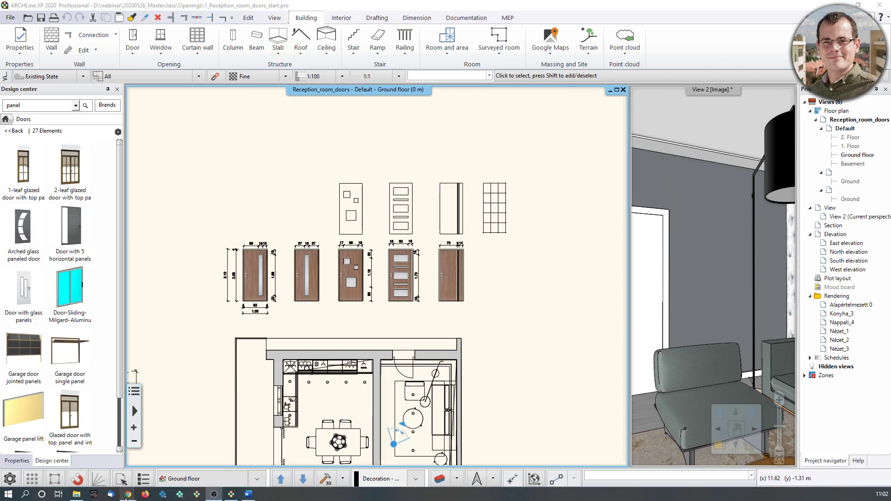
{"action": "mouse_move", "coordinate": [126, 495]}
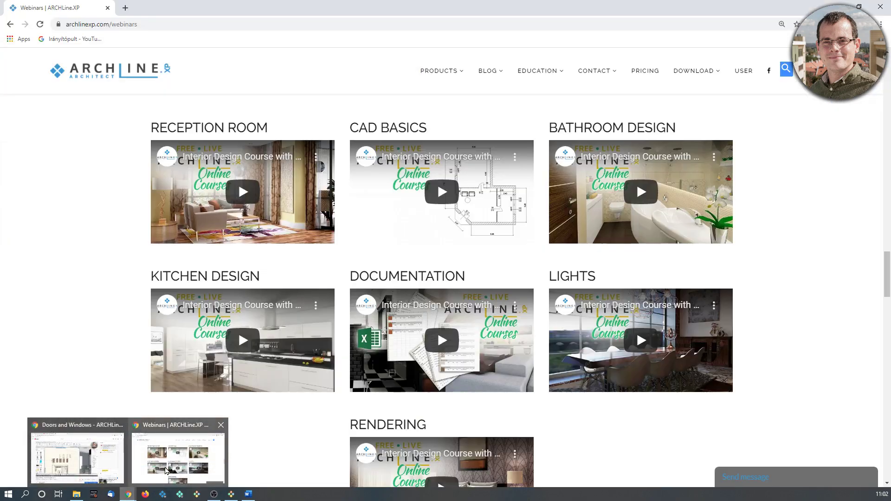
{"action": "left_click", "coordinate": [179, 457]}
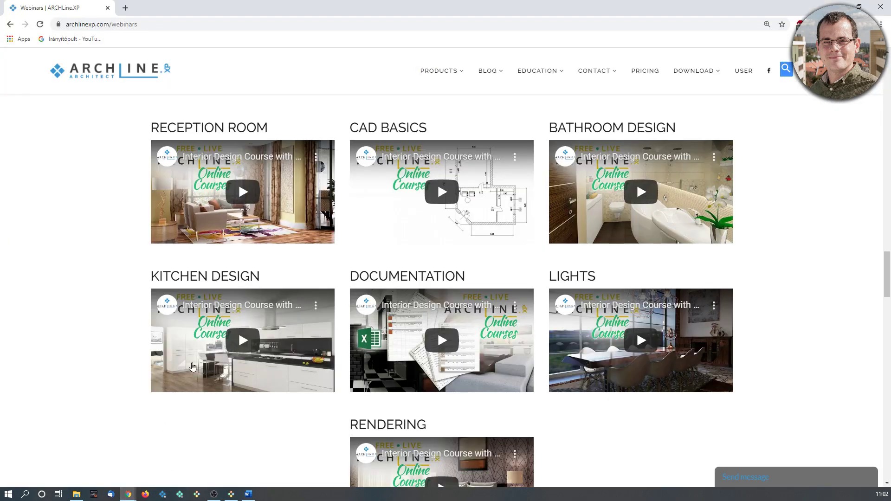
{"action": "scroll", "coordinate": [472, 293], "scroll_direction": "up", "scroll_amount": 8}
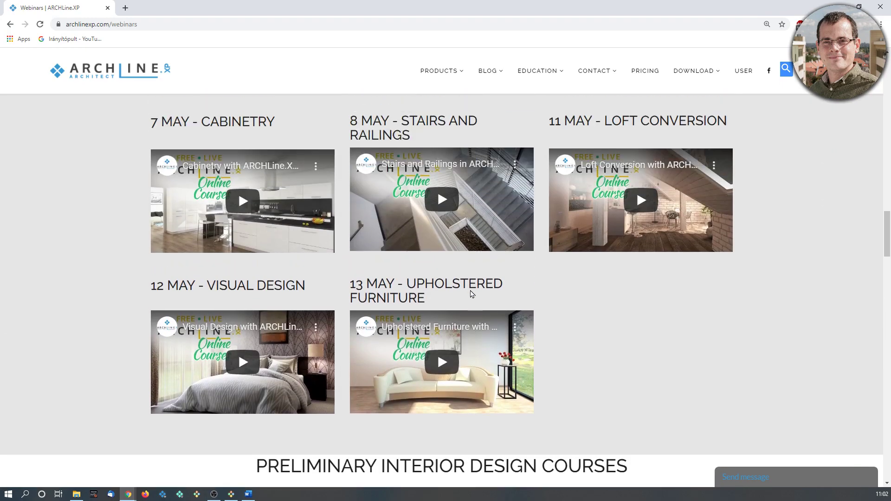
{"action": "scroll", "coordinate": [471, 293], "scroll_direction": "up", "scroll_amount": 10}
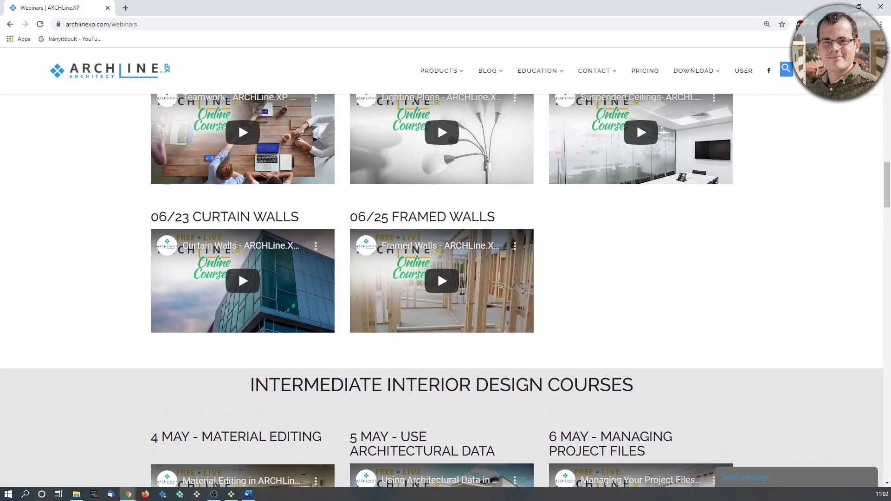
{"action": "scroll", "coordinate": [462, 291], "scroll_direction": "up", "scroll_amount": 12}
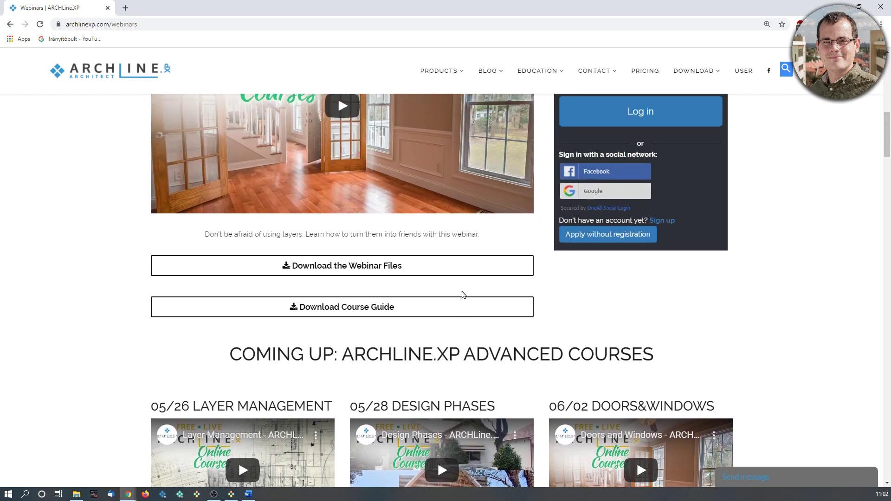
{"action": "scroll", "coordinate": [462, 294], "scroll_direction": "up", "scroll_amount": 3}
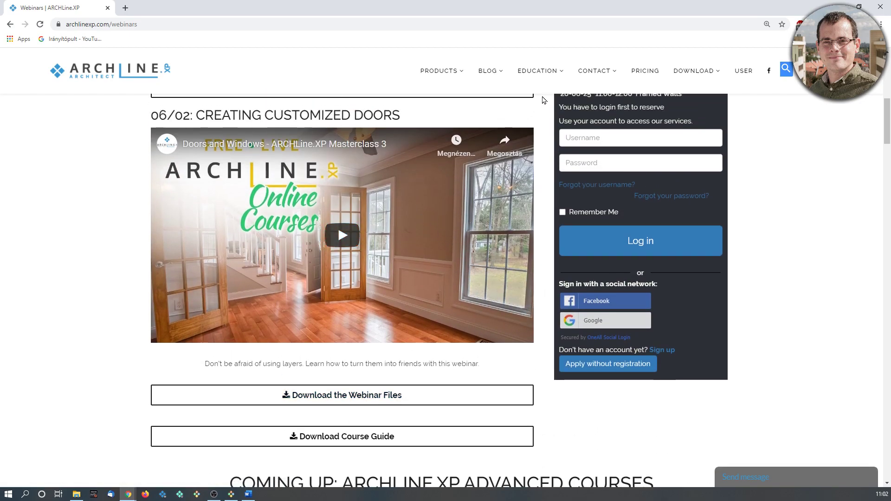
{"action": "mouse_move", "coordinate": [540, 71]}
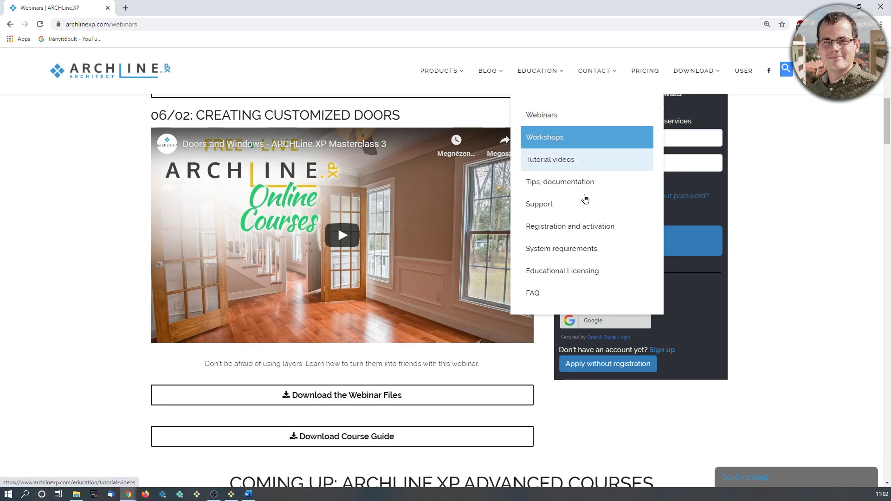
{"action": "scroll", "coordinate": [742, 334], "scroll_direction": "down", "scroll_amount": 4}
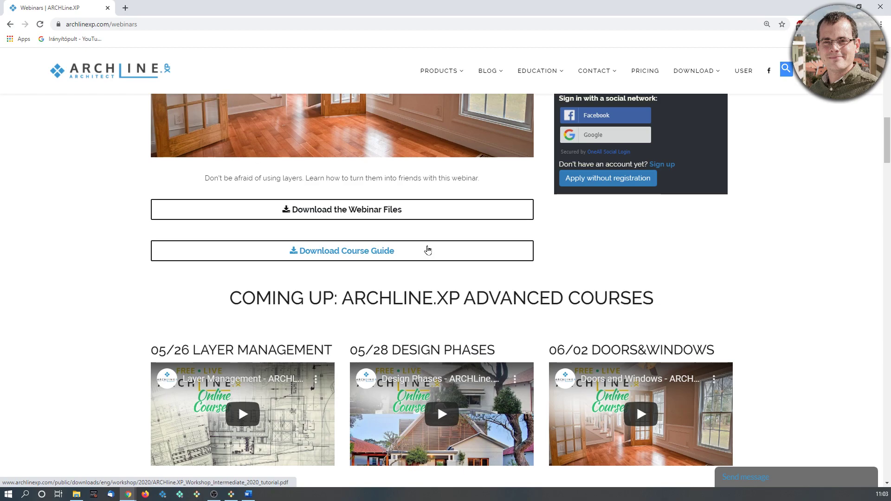
{"action": "scroll", "coordinate": [426, 250], "scroll_direction": "down", "scroll_amount": 1}
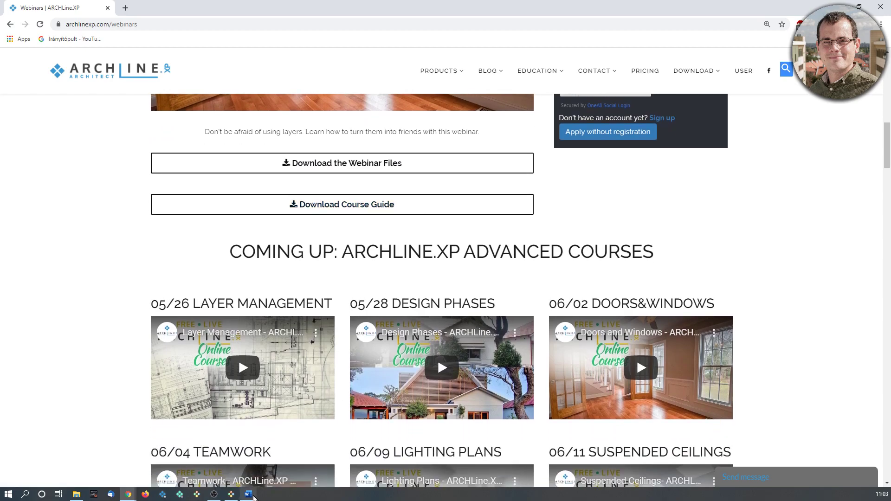
- Switch to the Word course guide on doors, maximize it and read section 3.2 on converting a downloaded object to door/window
{"action": "left_click", "coordinate": [249, 495]}
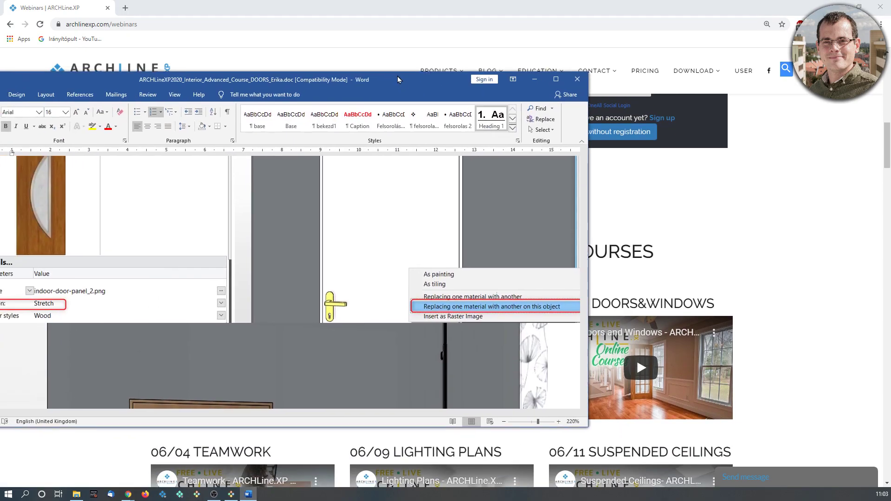
{"action": "double_click", "coordinate": [397, 79]}
{"action": "scroll", "coordinate": [527, 215], "scroll_direction": "down", "scroll_amount": 10}
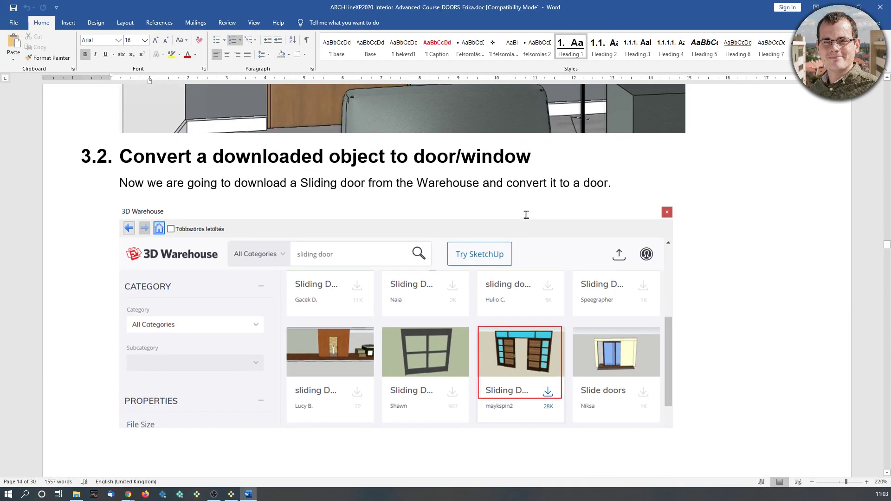
{"action": "scroll", "coordinate": [526, 215], "scroll_direction": "down", "scroll_amount": 14}
{"action": "scroll", "coordinate": [487, 216], "scroll_direction": "down", "scroll_amount": 7}
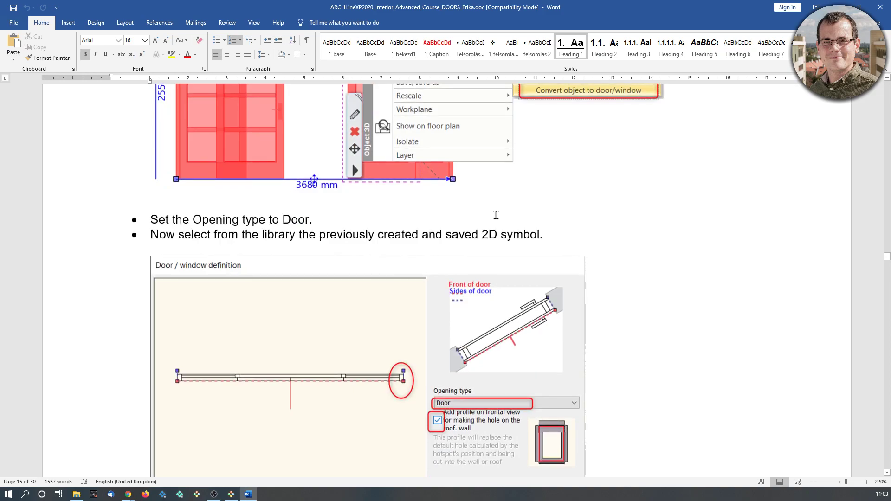
{"action": "scroll", "coordinate": [497, 216], "scroll_direction": "down", "scroll_amount": 3}
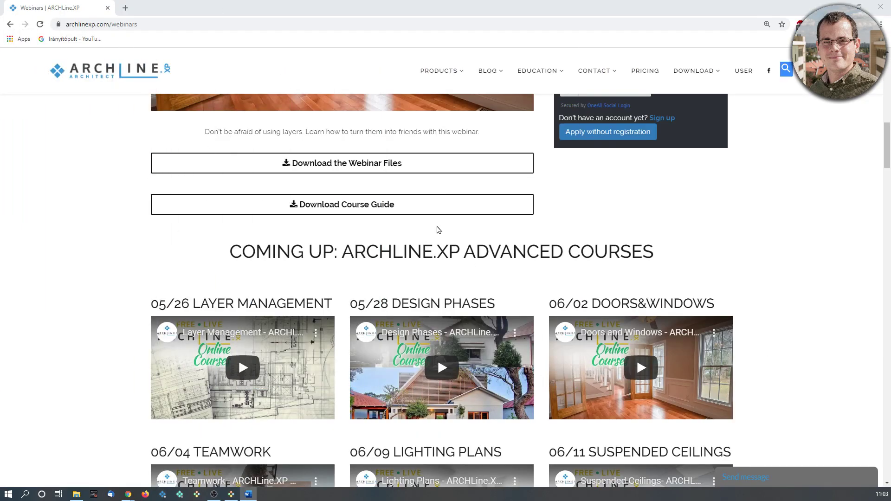
- Switch to ARCHLine.XP and move the camera out of the reception room to the empty area beside the floor plan
{"action": "left_click", "coordinate": [231, 494]}
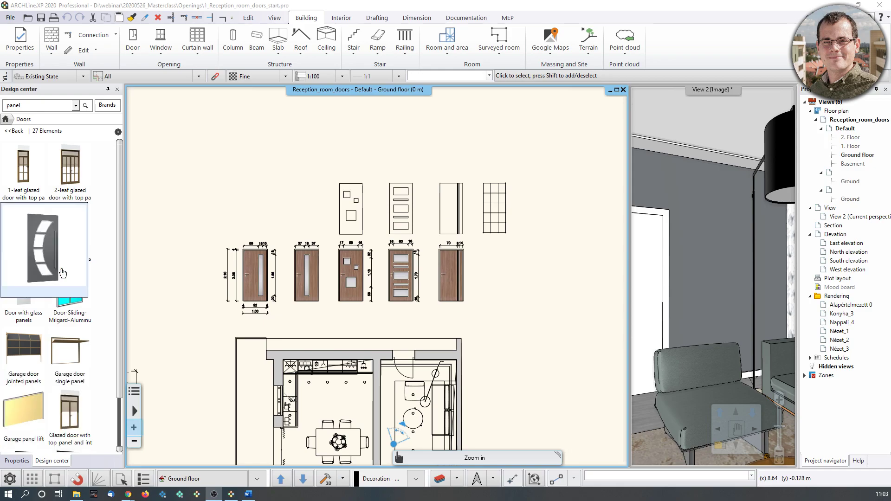
{"action": "middle_click_drag", "start_coordinate": [489, 328], "coordinate": [555, 329]}
{"action": "scroll", "coordinate": [457, 319], "scroll_direction": "down", "scroll_amount": 2}
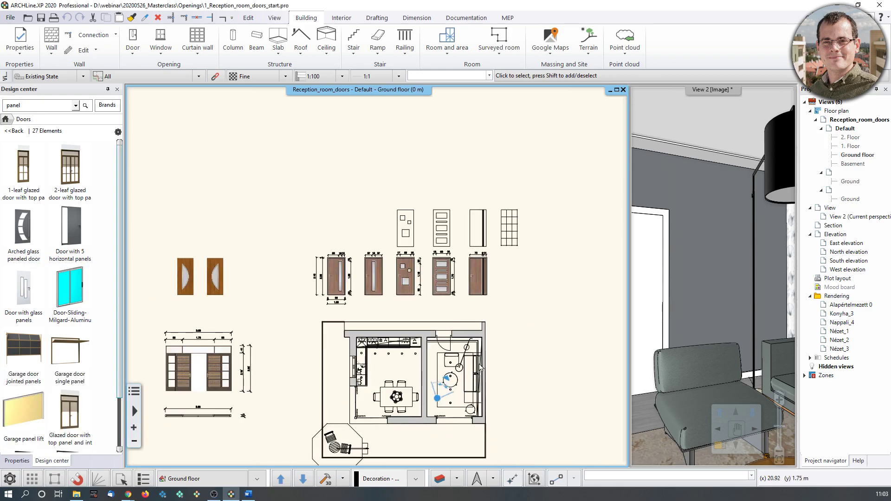
{"action": "left_click_drag", "start_coordinate": [436, 398], "coordinate": [552, 337]}
{"action": "scroll", "coordinate": [557, 336], "scroll_direction": "up", "scroll_amount": 2}
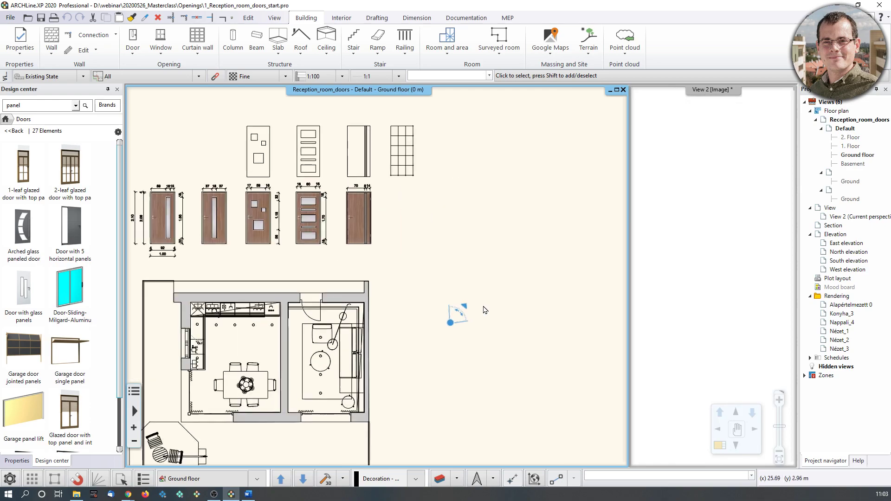
- Draw a straight horizontal wall in the empty area beside the apartment plan, above the camera, using the single-layer 38 wall style
{"action": "left_click", "coordinate": [51, 55]}
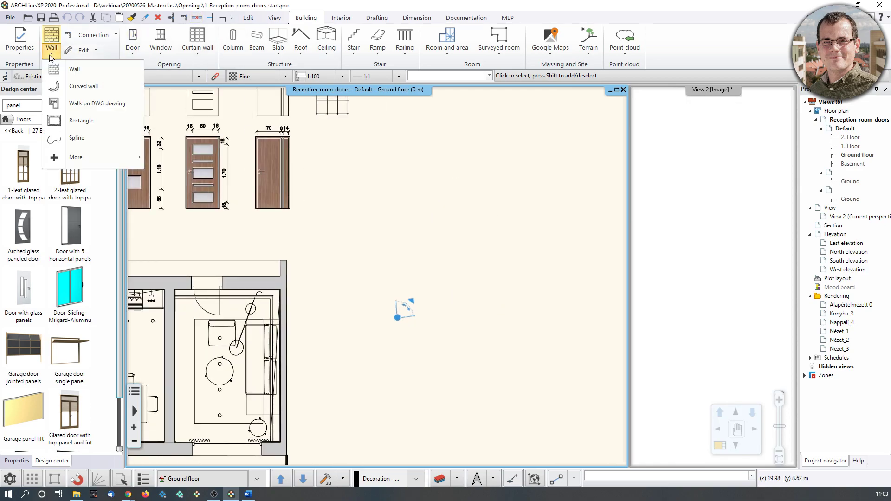
{"action": "left_click", "coordinate": [72, 69]}
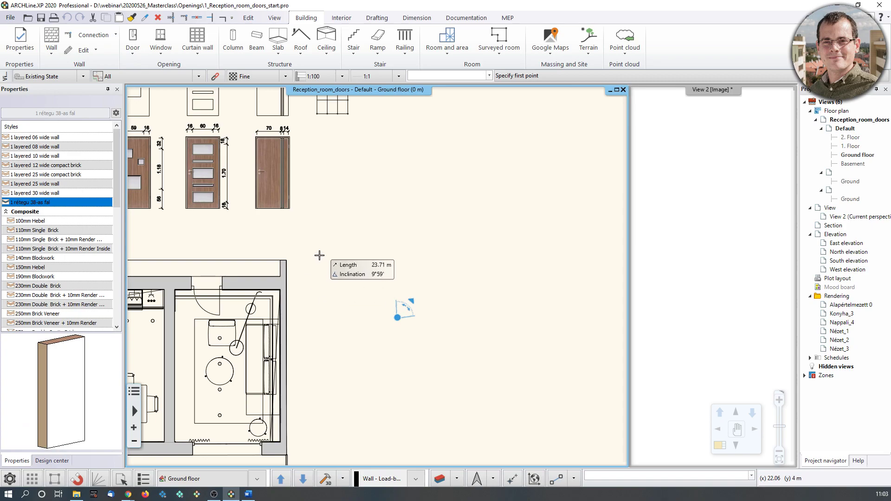
{"action": "left_click", "coordinate": [319, 255]}
{"action": "left_click", "coordinate": [598, 256]}
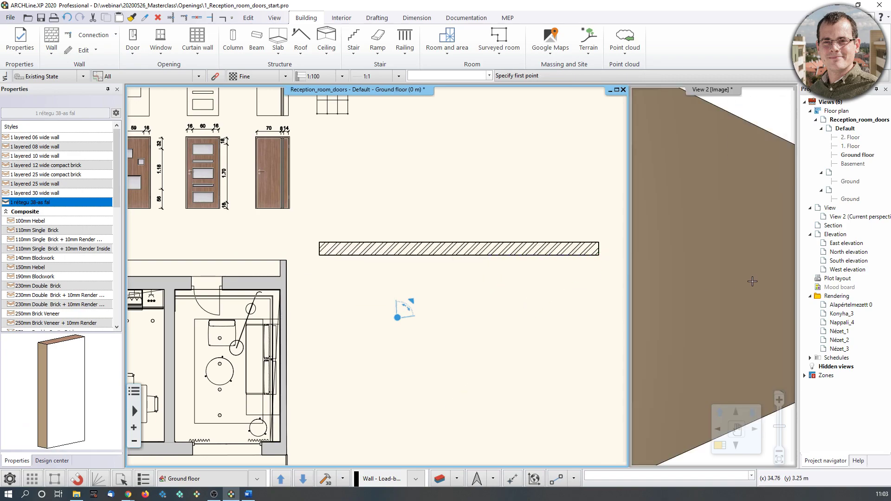
- Place a simple single door, 0.9 m wide and 2.1 m high, in the new wall from the 3D view
{"action": "left_click", "coordinate": [753, 280]}
{"action": "scroll", "coordinate": [696, 278], "scroll_direction": "down", "scroll_amount": 3}
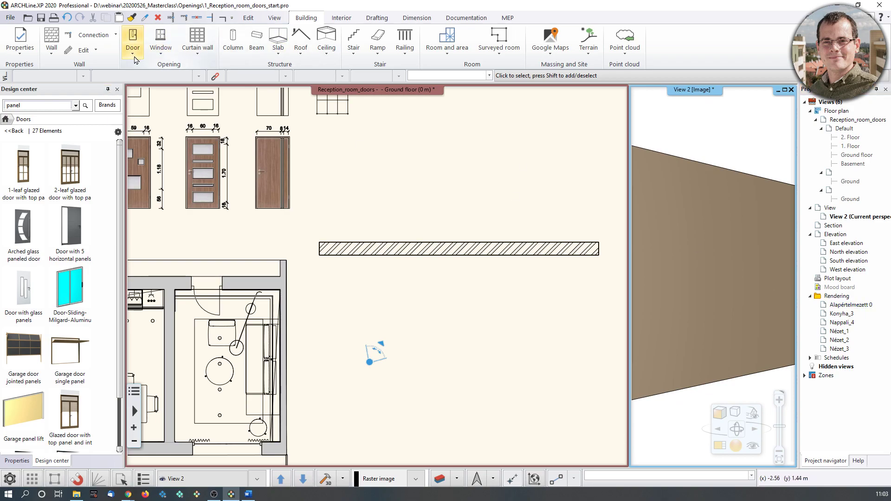
{"action": "left_click", "coordinate": [132, 47]}
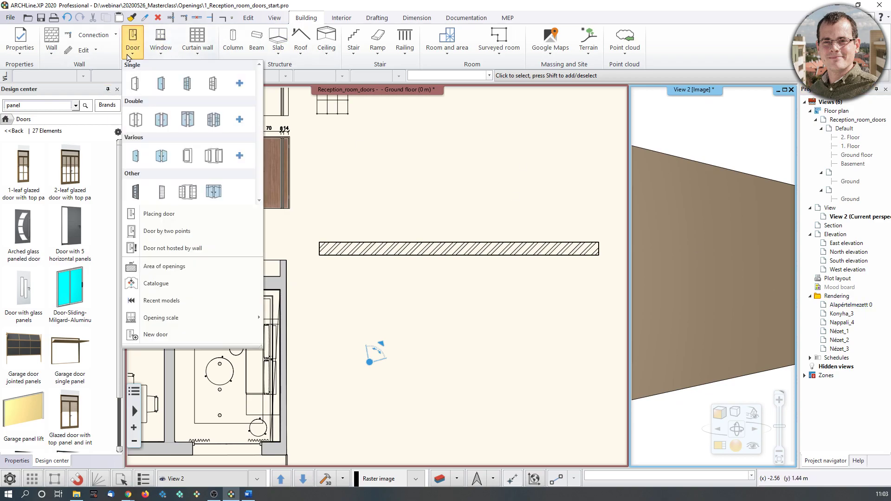
{"action": "left_click", "coordinate": [134, 83]}
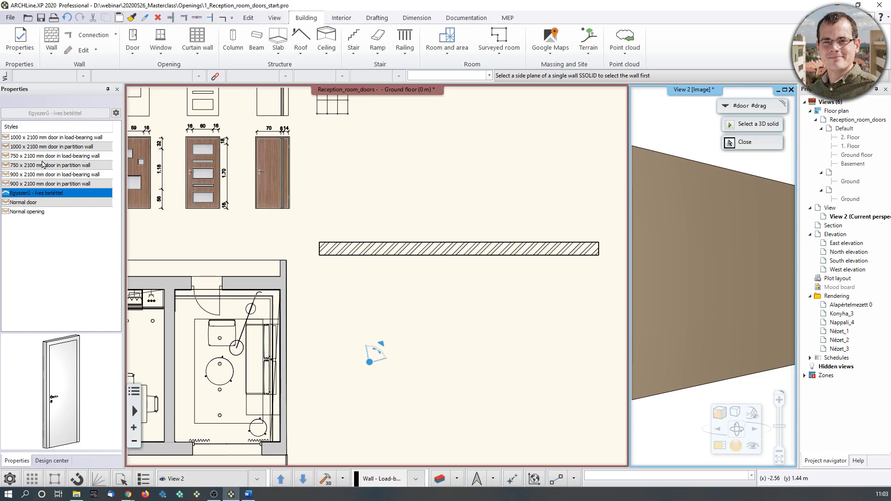
{"action": "left_click", "coordinate": [696, 333]}
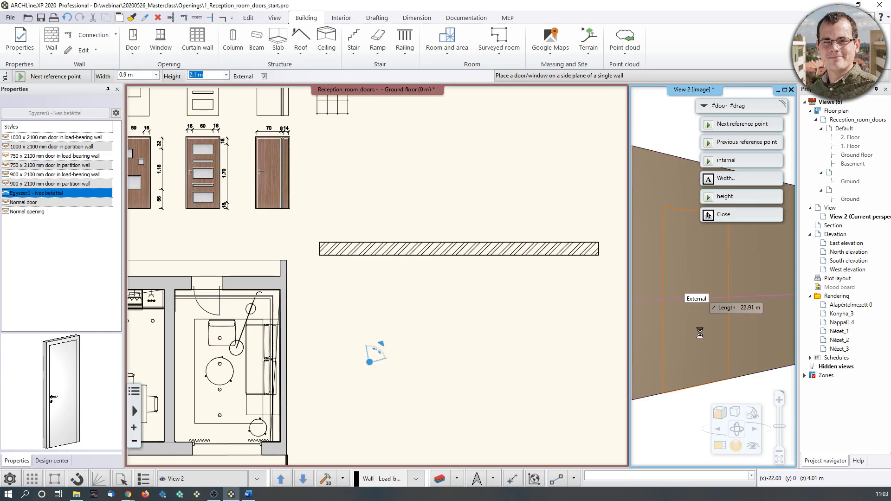
{"action": "left_click", "coordinate": [697, 335]}
{"action": "key", "text": "Escape"}
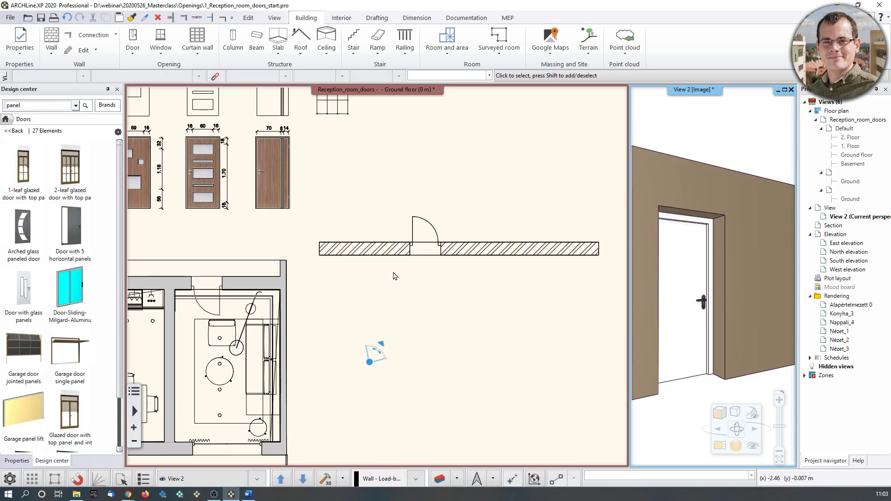
- Place a second single door in the test wall by two points, beside the first door, swinging toward the wall's upper side
{"action": "left_click", "coordinate": [419, 175]}
{"action": "left_click", "coordinate": [421, 250]}
{"action": "left_click", "coordinate": [136, 53]}
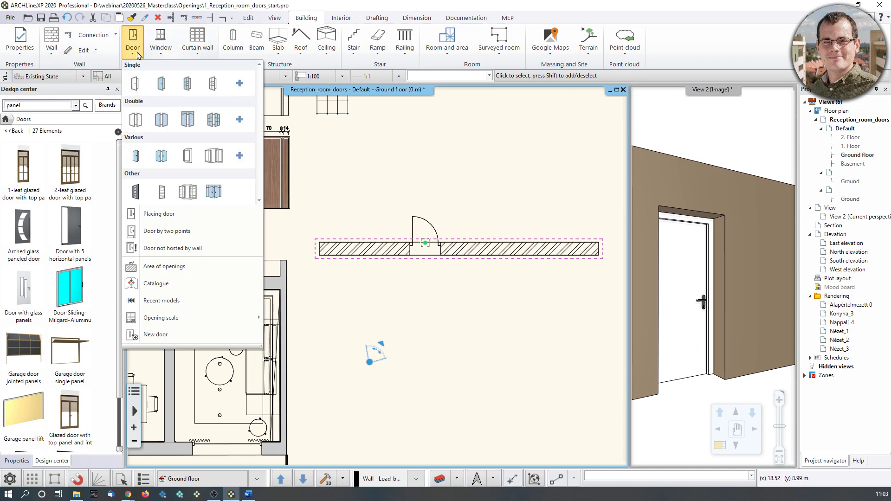
{"action": "left_click", "coordinate": [160, 231]}
{"action": "scroll", "coordinate": [497, 262], "scroll_direction": "up", "scroll_amount": 4}
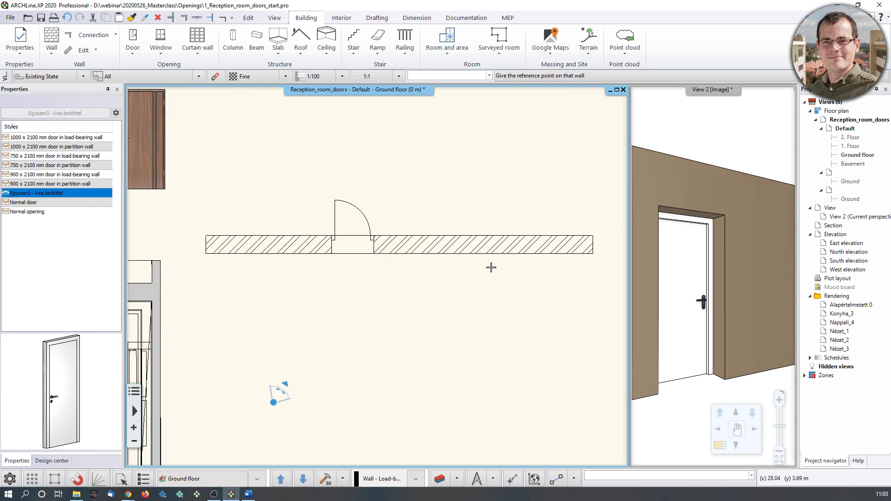
{"action": "left_click", "coordinate": [327, 244]}
{"action": "left_click", "coordinate": [418, 244]}
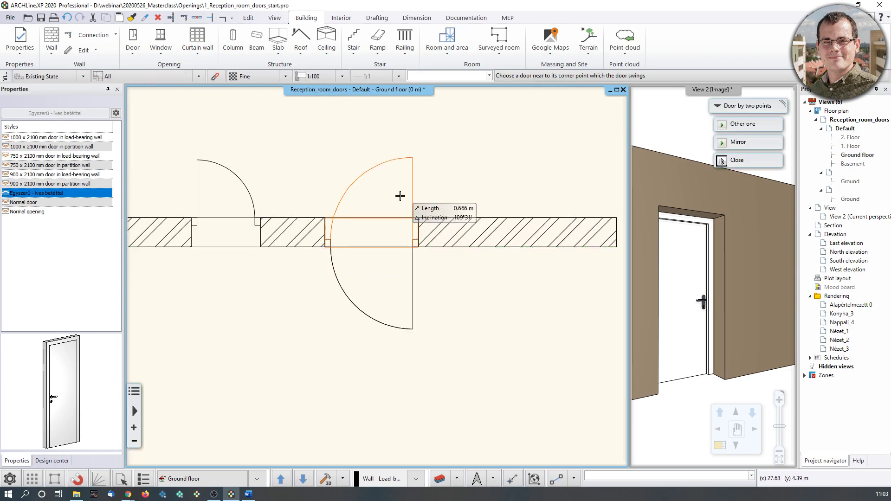
{"action": "left_click", "coordinate": [381, 156]}
{"action": "scroll", "coordinate": [394, 190], "scroll_direction": "down", "scroll_amount": 3}
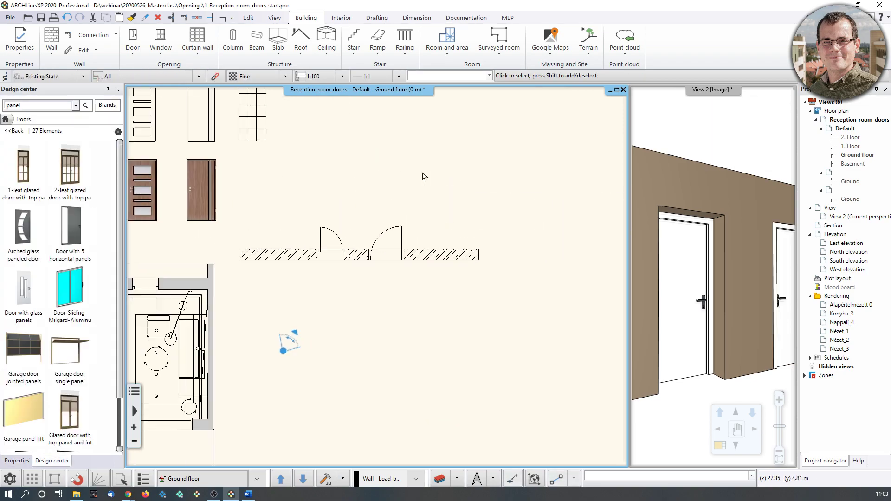
- Delete the test wall with its doors and move the 3D view's camera back into the reception room, facing the door
{"action": "middle_click_drag", "start_coordinate": [185, 227], "coordinate": [267, 235]}
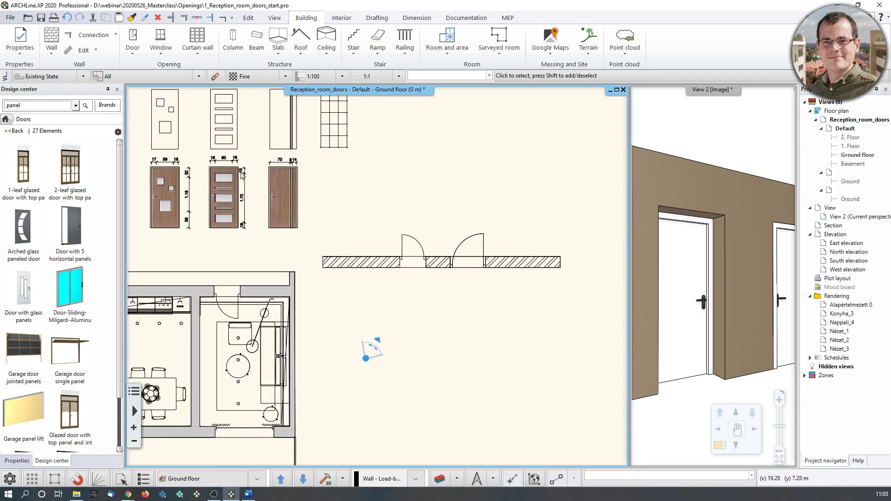
{"action": "left_click", "coordinate": [383, 264]}
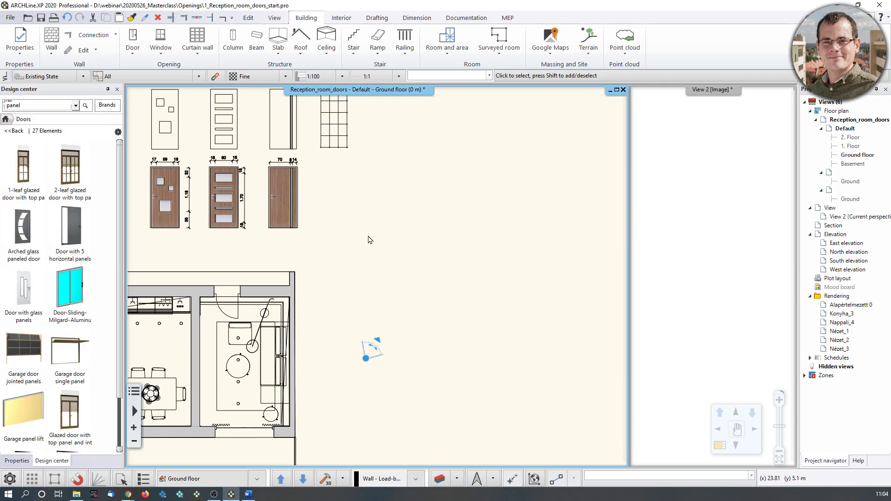
{"action": "scroll", "coordinate": [347, 282], "scroll_direction": "down", "scroll_amount": 2}
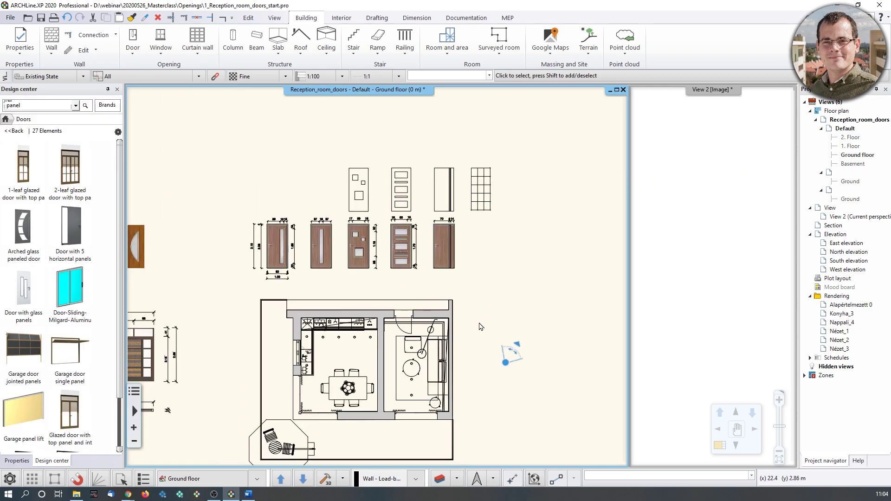
{"action": "left_click_drag", "start_coordinate": [502, 355], "coordinate": [392, 381]}
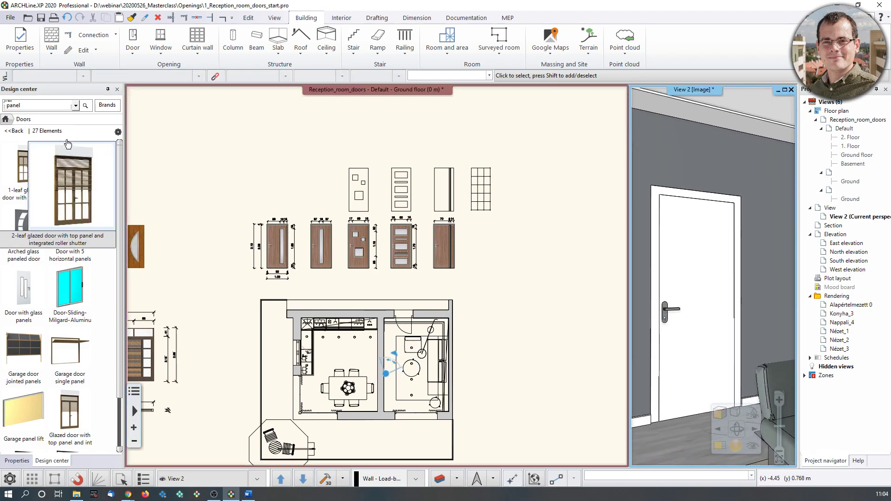
- Browse the indoor Paneled doors in the Design center and examine the available glass and wooden inset designs
{"action": "left_click", "coordinate": [5, 119]}
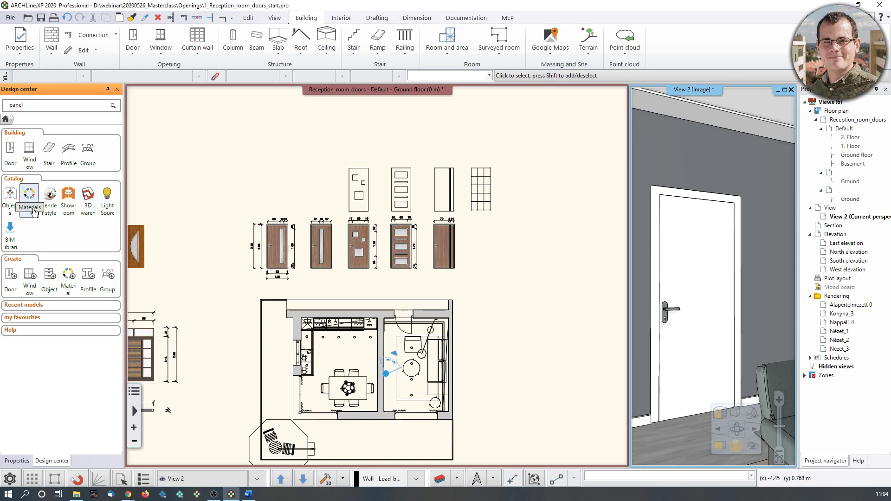
{"action": "left_click", "coordinate": [10, 150]}
{"action": "left_click", "coordinate": [11, 164]}
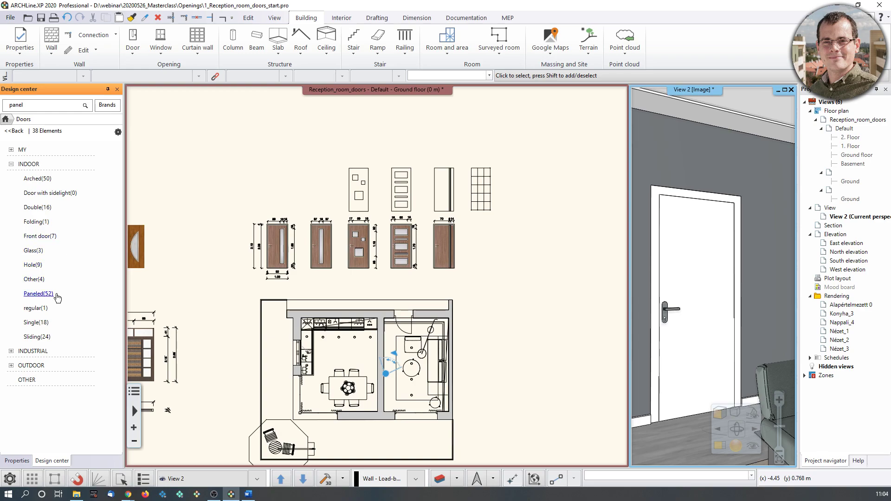
{"action": "left_click", "coordinate": [41, 293]}
{"action": "mouse_move", "coordinate": [87, 209]}
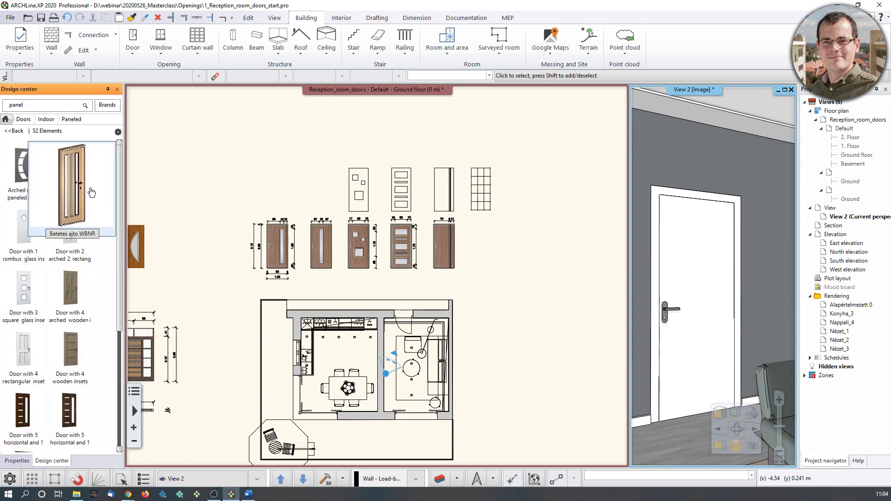
{"action": "mouse_move", "coordinate": [75, 312]}
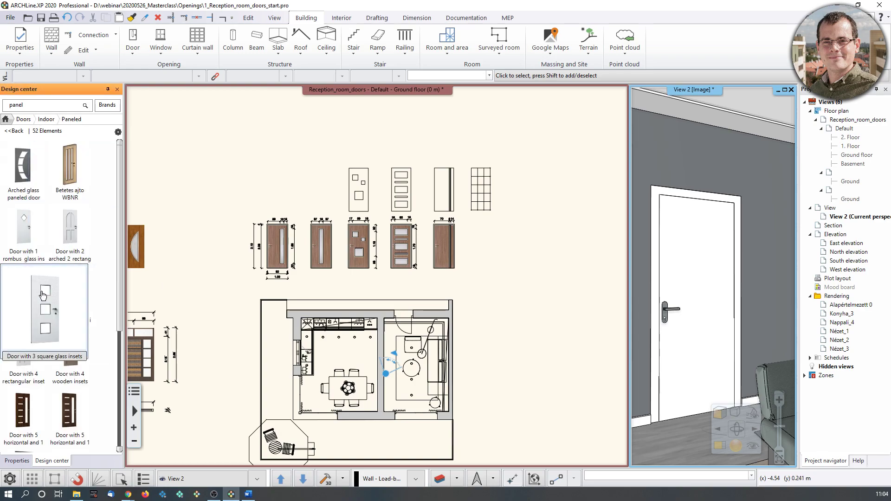
{"action": "scroll", "coordinate": [78, 381], "scroll_direction": "down", "scroll_amount": 3}
{"action": "scroll", "coordinate": [83, 402], "scroll_direction": "down", "scroll_amount": 3}
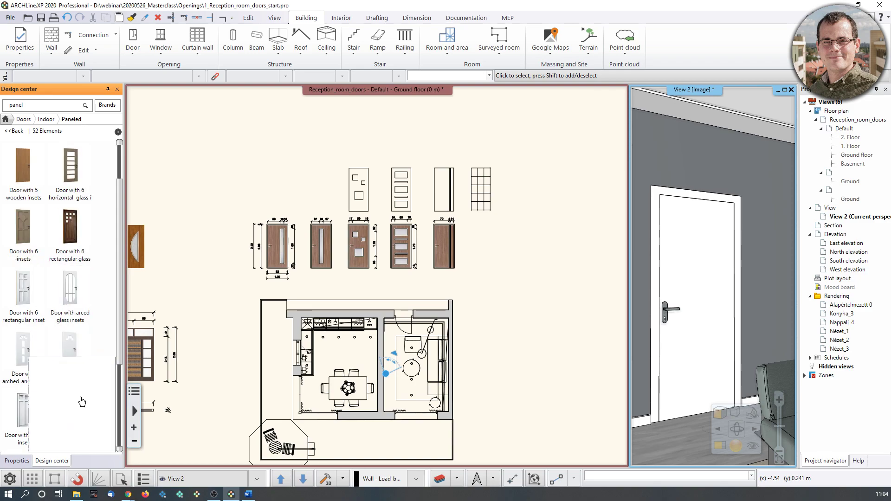
{"action": "mouse_move", "coordinate": [31, 414]}
{"action": "scroll", "coordinate": [55, 279], "scroll_direction": "up", "scroll_amount": 6}
- Insert Indoor-door-panel_1.png from the Images folder in File Explorer beside the two arched-glass door pictures, about 1.1 m wide and 2.74 m high
{"action": "middle_click_drag", "start_coordinate": [197, 261], "coordinate": [401, 260]}
{"action": "scroll", "coordinate": [297, 236], "scroll_direction": "up", "scroll_amount": 2}
{"action": "scroll", "coordinate": [425, 237], "scroll_direction": "up", "scroll_amount": 1}
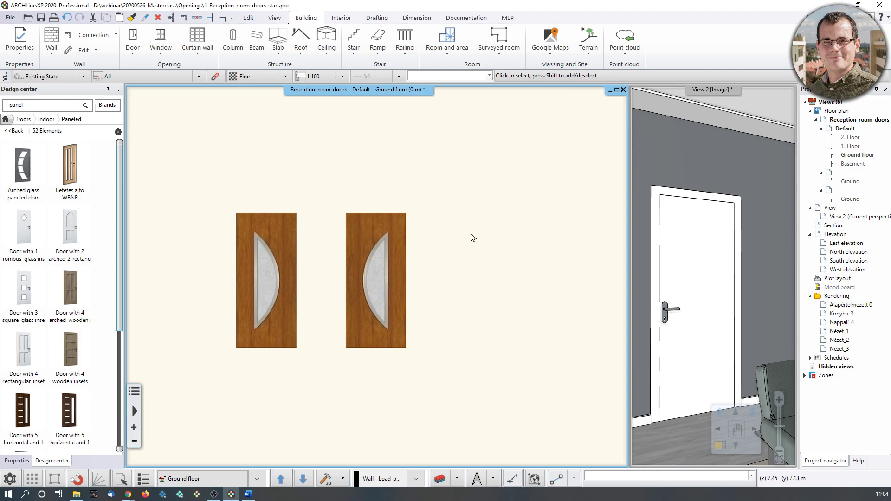
{"action": "middle_click_drag", "start_coordinate": [244, 325], "coordinate": [265, 321]}
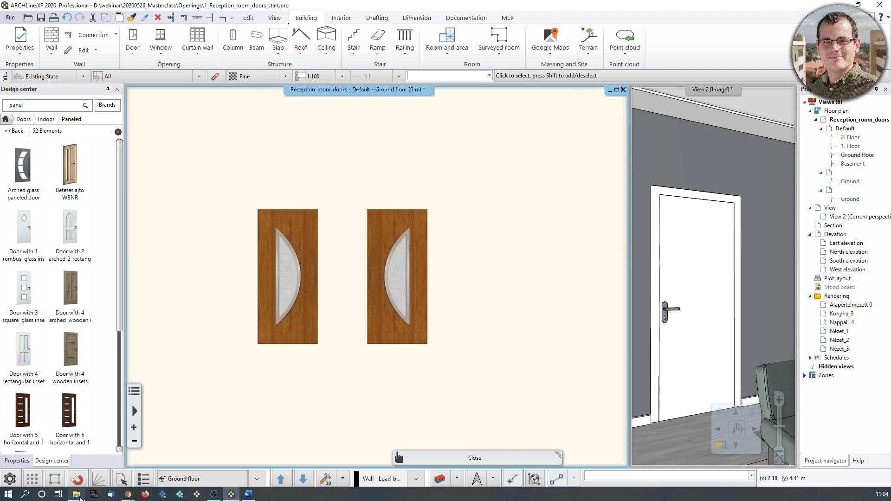
{"action": "left_click", "coordinate": [76, 493]}
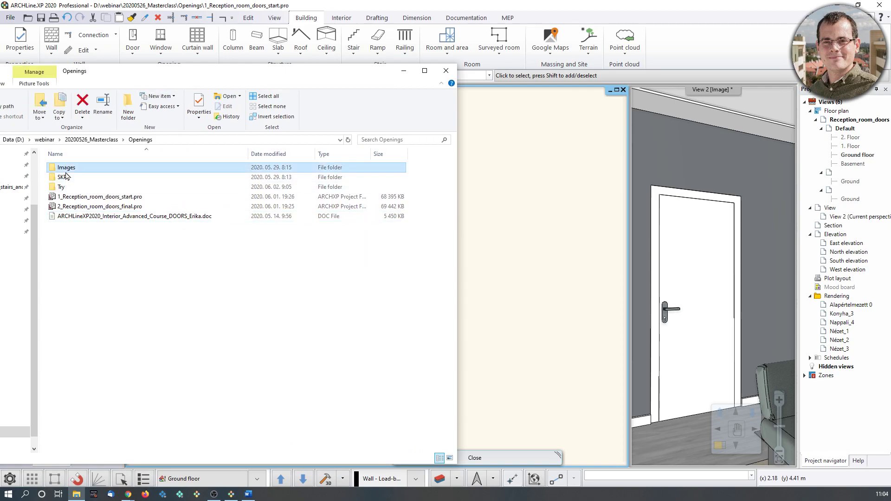
{"action": "double_click", "coordinate": [64, 167]}
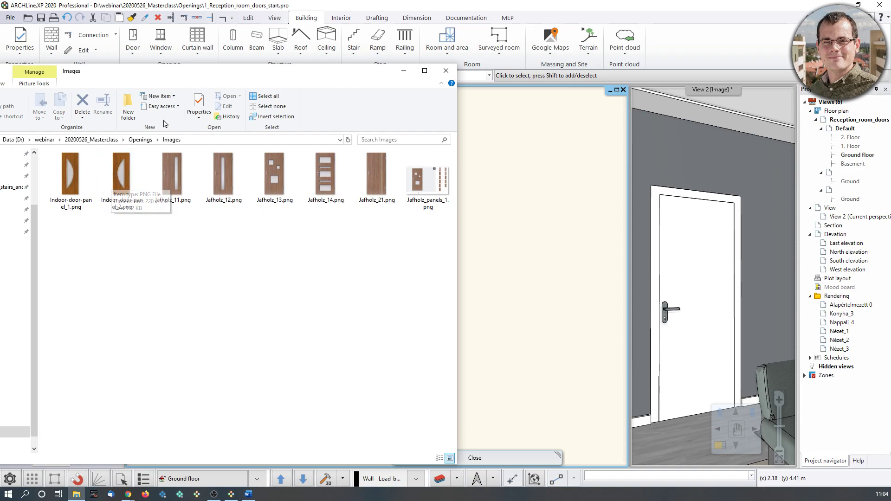
{"action": "left_click_drag", "start_coordinate": [71, 178], "coordinate": [513, 279]}
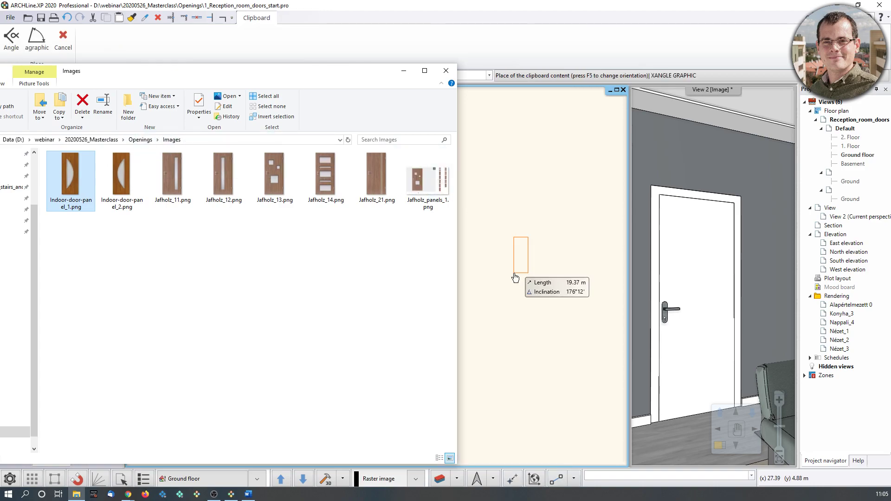
{"action": "left_click", "coordinate": [488, 301]}
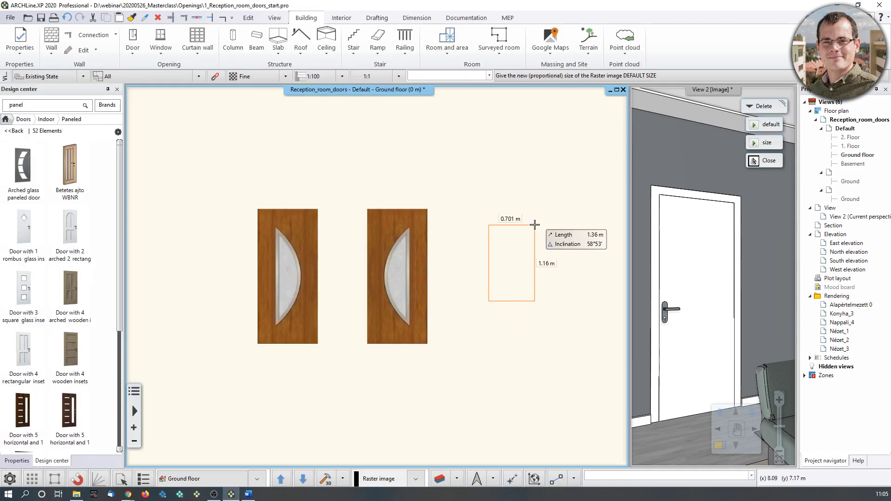
{"action": "left_click", "coordinate": [564, 124]}
{"action": "middle_click_drag", "start_coordinate": [488, 275], "coordinate": [454, 278]}
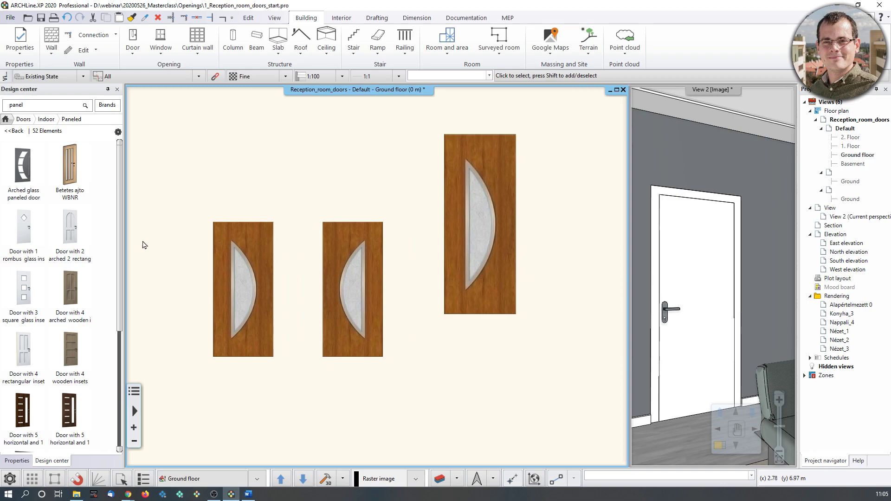
- Draw a rectangle 1 m wide and 2.1 m high beside the newly inserted door panel image
{"action": "middle_click_drag", "start_coordinate": [548, 271], "coordinate": [345, 320]}
{"action": "scroll", "coordinate": [411, 273], "scroll_direction": "up", "scroll_amount": 2}
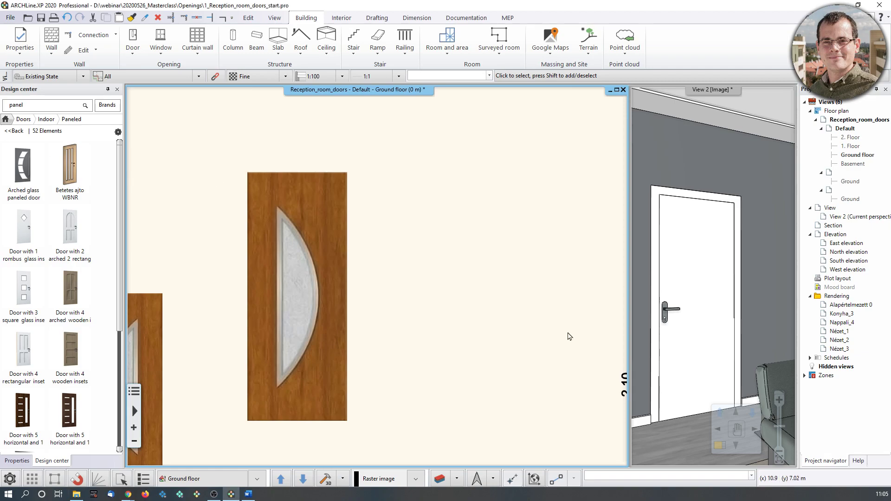
{"action": "left_click", "coordinate": [709, 262]}
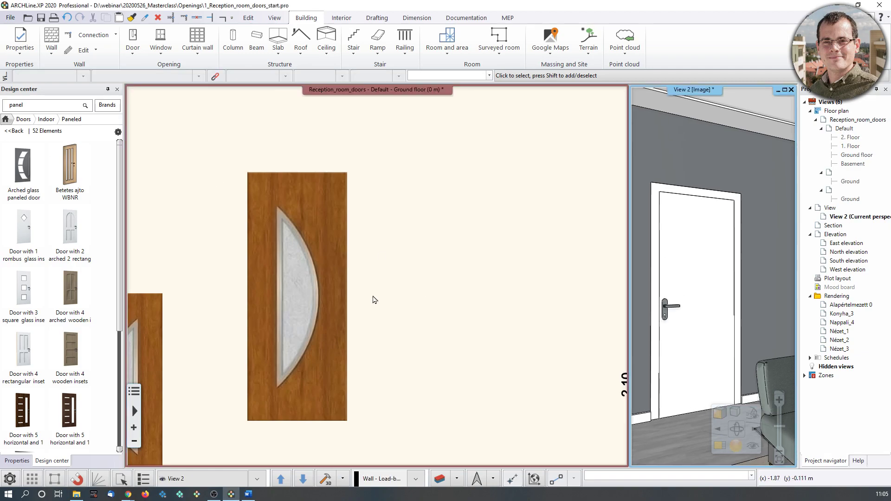
{"action": "left_click", "coordinate": [299, 278]}
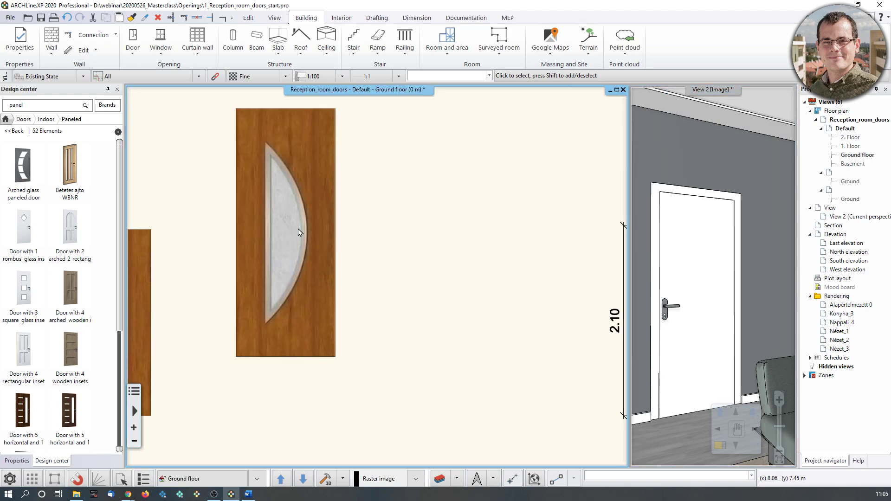
{"action": "left_click", "coordinate": [377, 18]}
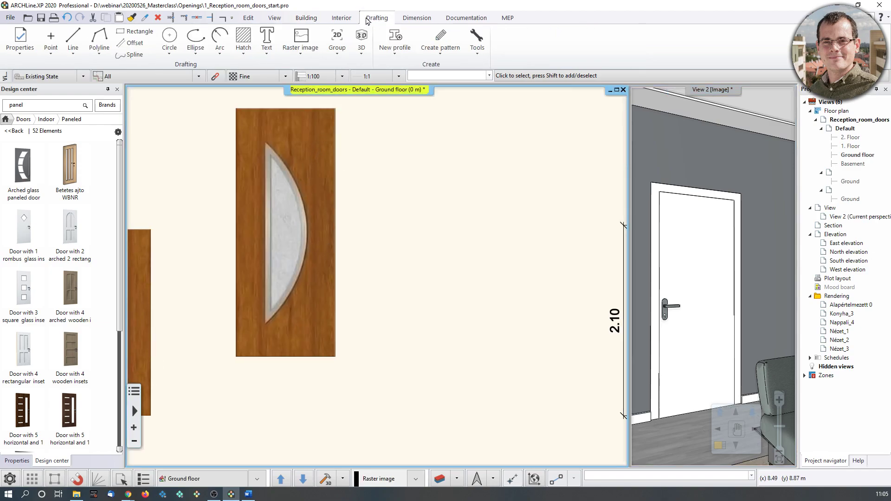
{"action": "left_click", "coordinate": [139, 31]}
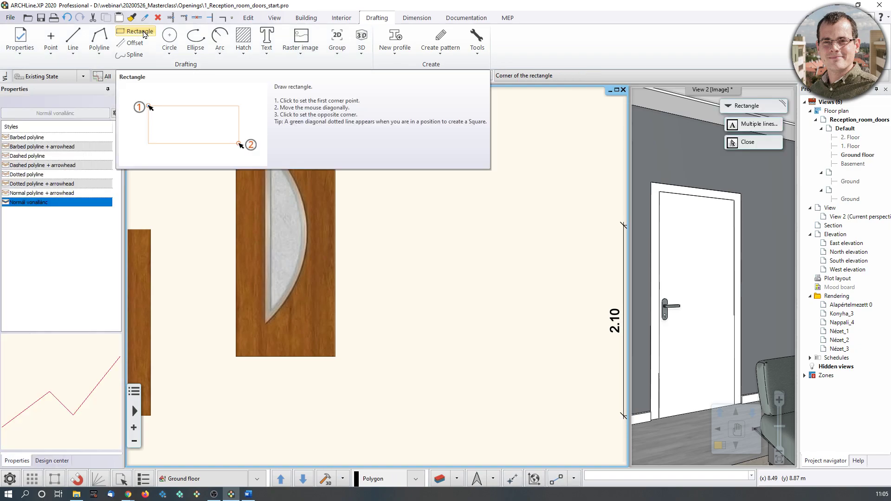
{"action": "left_click", "coordinate": [377, 358]}
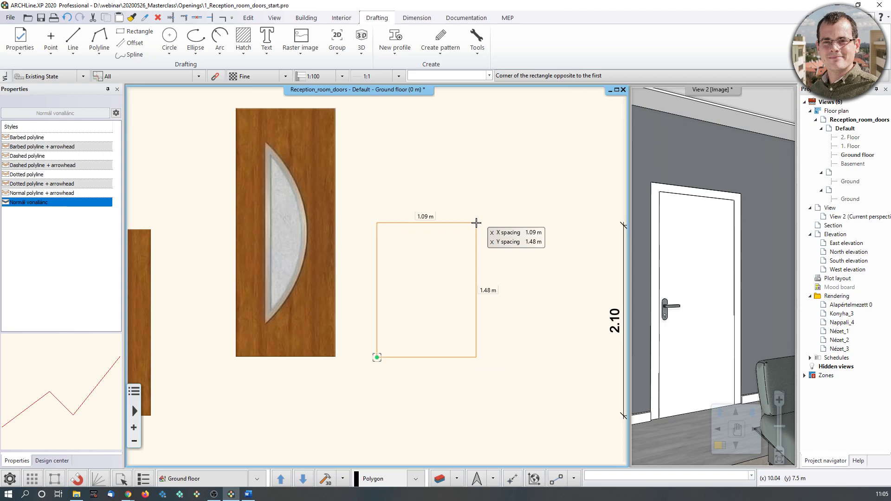
{"action": "key", "text": "Tab"}
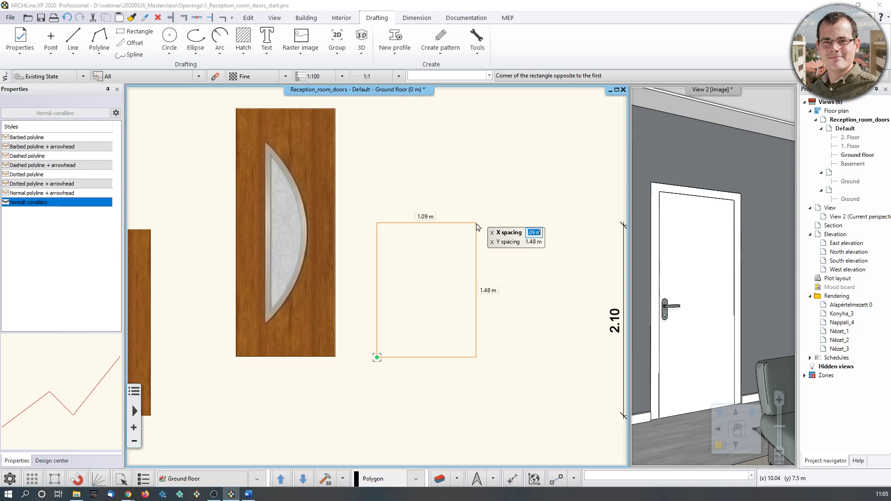
{"action": "key", "text": "Return"}
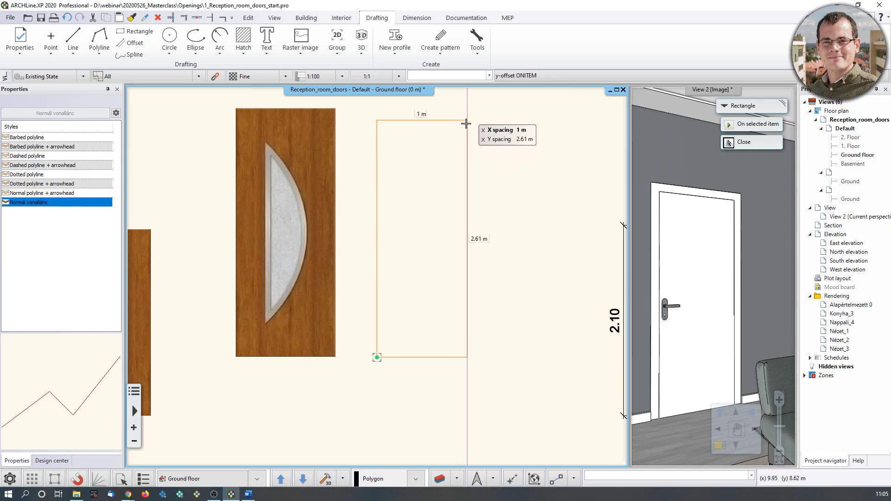
{"action": "type", "text": "2.1"}
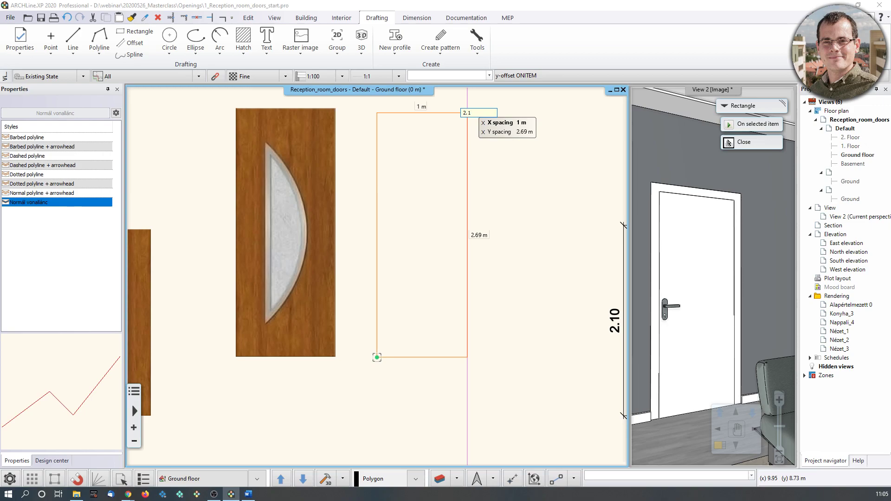
{"action": "key", "text": "Return"}
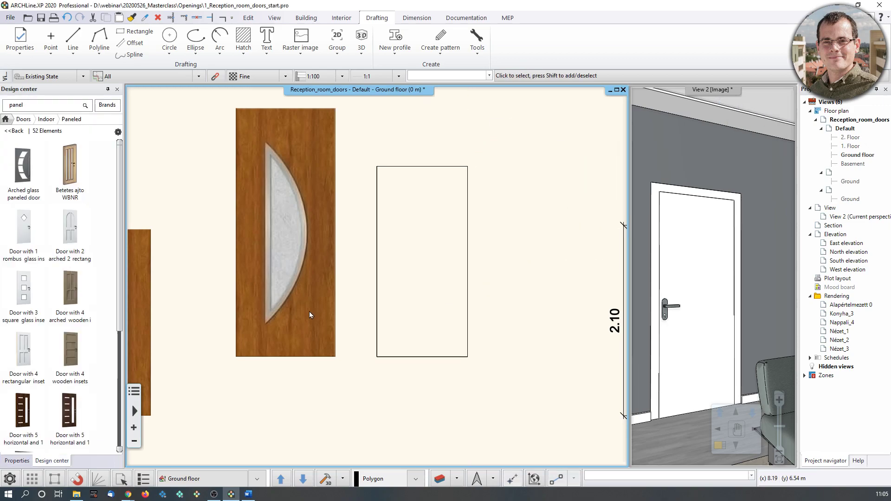
- Move the door panel image onto the rectangle's lower-left corner and stretch its upper-right corner to fit the 1 × 2.1 m outline
{"action": "left_click", "coordinate": [310, 314]}
{"action": "right_click", "coordinate": [236, 360]}
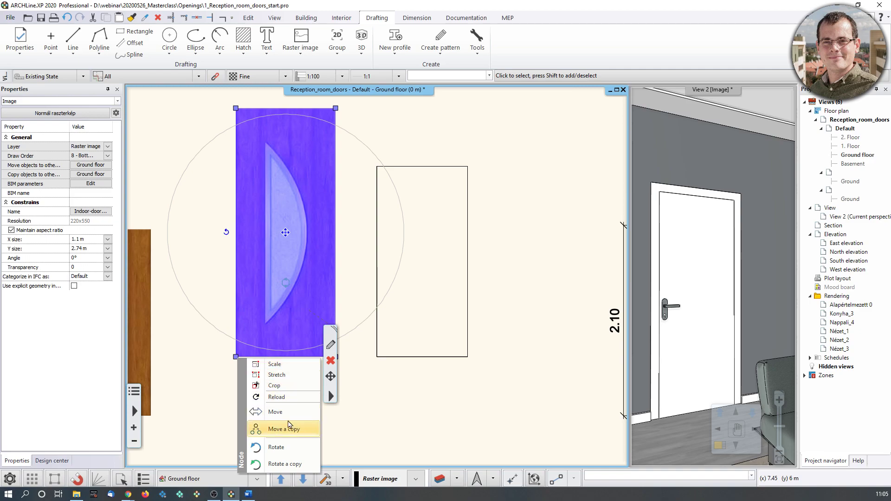
{"action": "left_click", "coordinate": [288, 423]}
{"action": "left_click", "coordinate": [377, 358]}
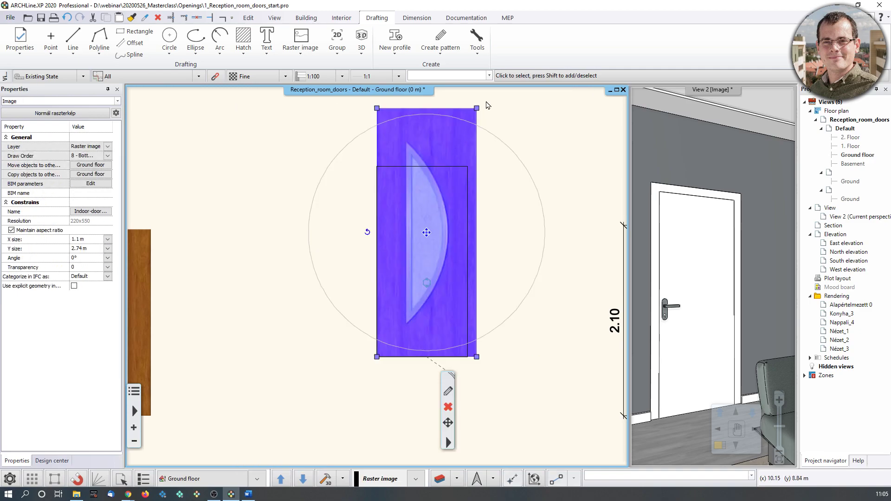
{"action": "right_click", "coordinate": [476, 108]}
{"action": "left_click", "coordinate": [514, 126]}
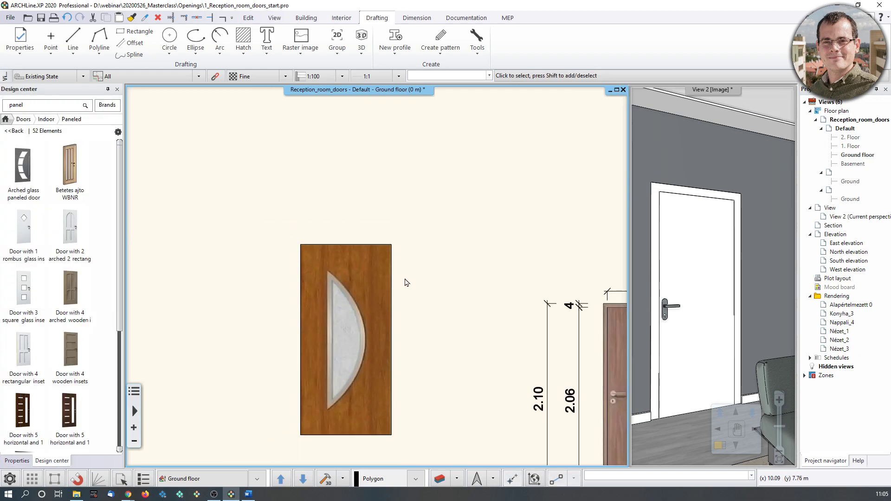
{"action": "middle_click_drag", "start_coordinate": [404, 279], "coordinate": [414, 236]}
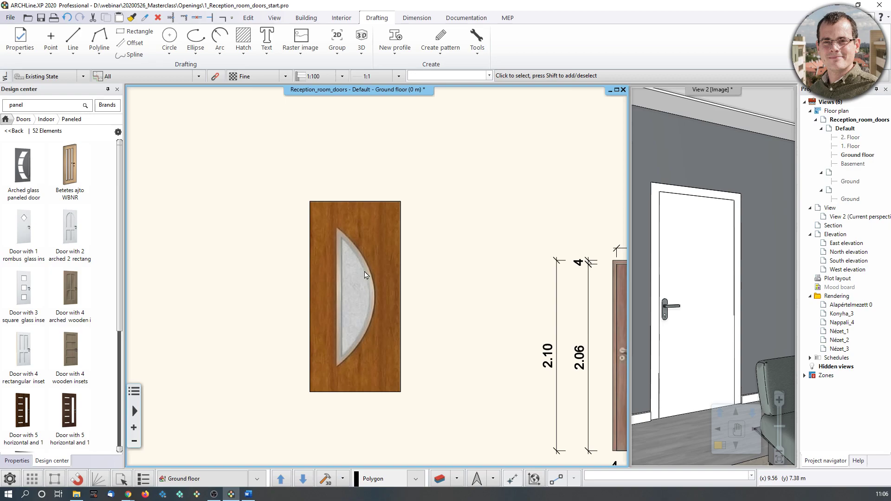
- Create a library material named Indoor-door-panel_1 from the fitted door image, with category BUILDING and sub category doors
{"action": "left_click", "coordinate": [6, 119]}
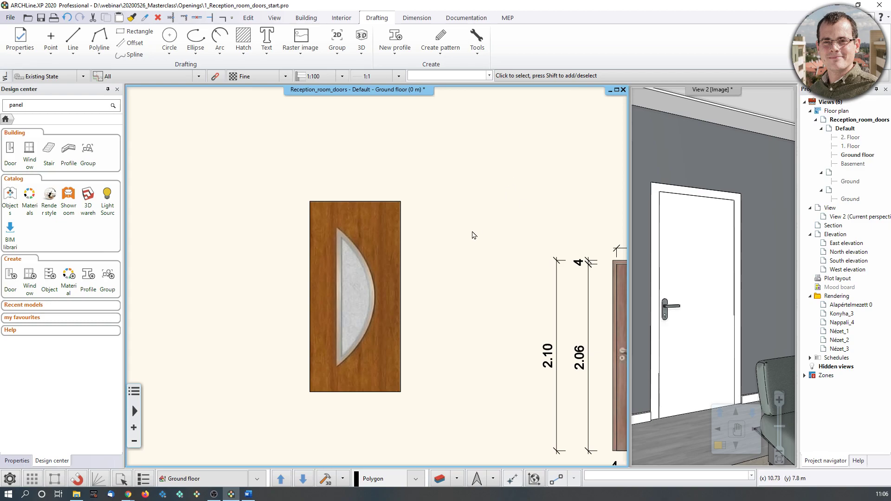
{"action": "right_click", "coordinate": [380, 282]}
{"action": "mouse_move", "coordinate": [423, 241]}
{"action": "left_click", "coordinate": [528, 241]}
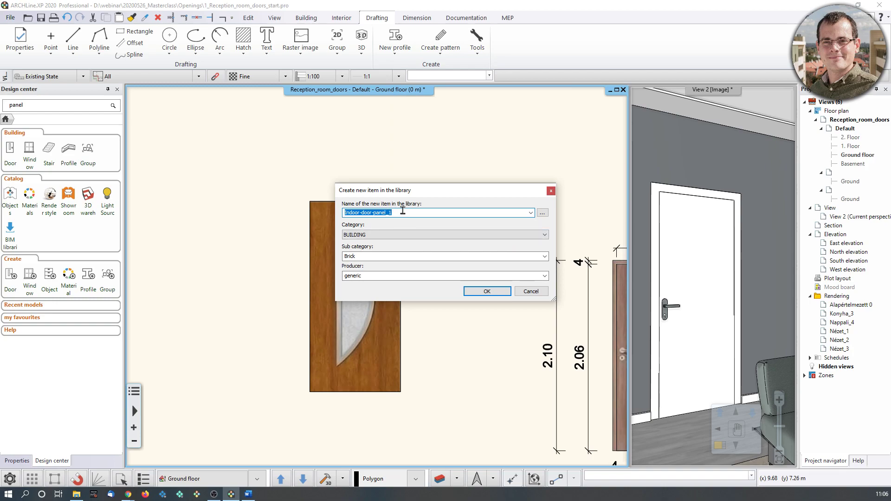
{"action": "left_click", "coordinate": [416, 235]}
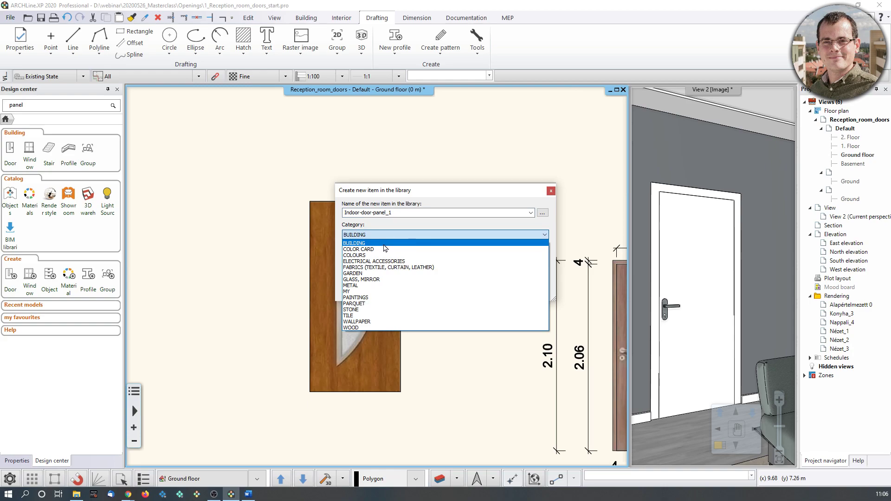
{"action": "left_click", "coordinate": [384, 243]}
{"action": "left_click", "coordinate": [391, 256]}
{"action": "type", "text": "doors"}
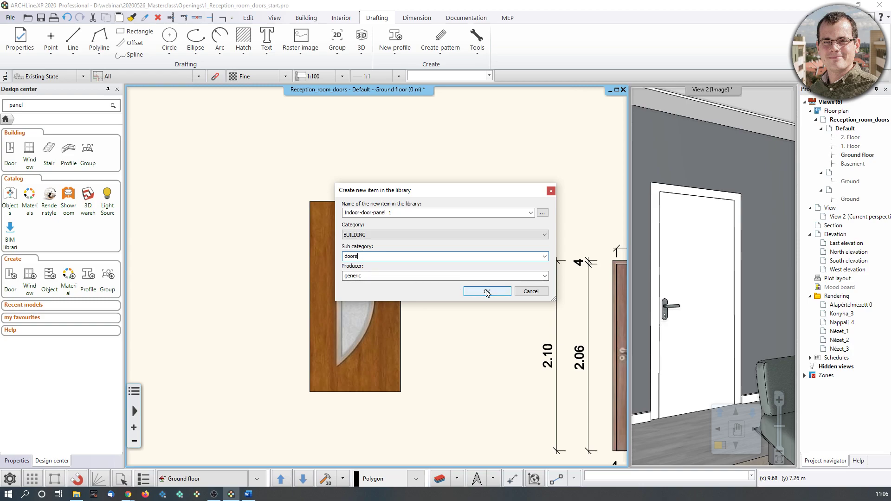
{"action": "left_click", "coordinate": [468, 292]}
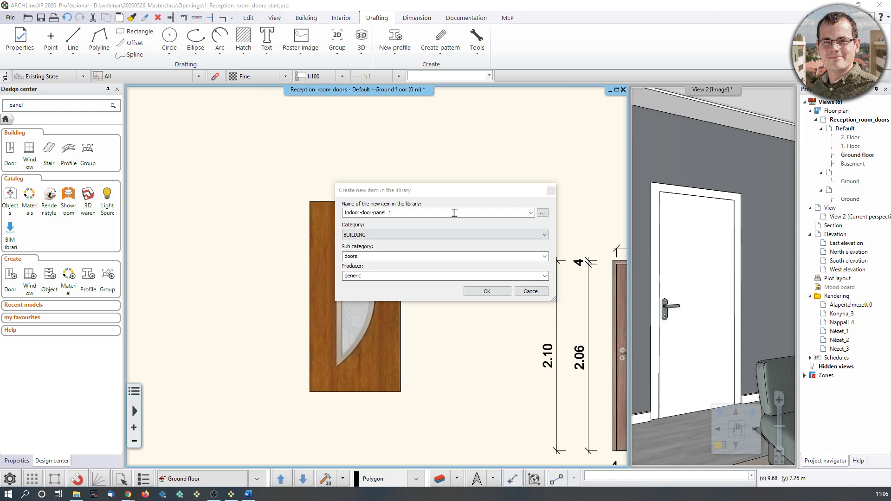
{"action": "left_click", "coordinate": [486, 291]}
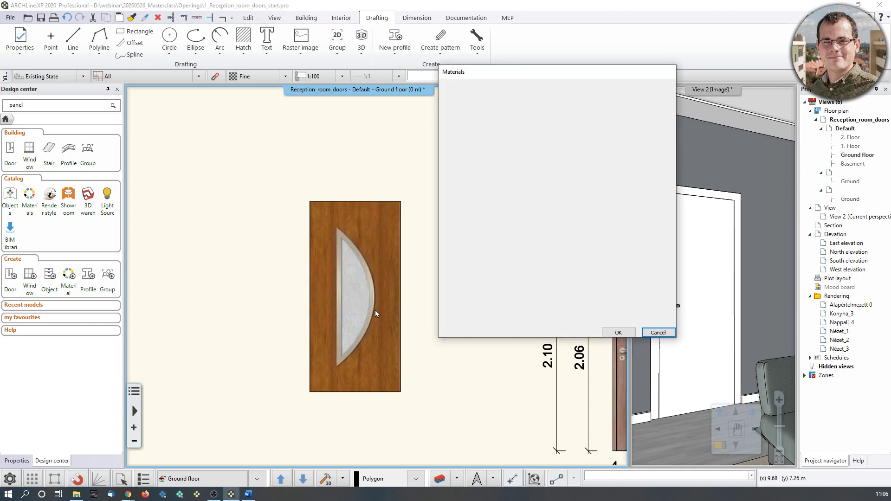
- Set the Indoor-door-panel_1 material's texture position to Stretch and accept the material
{"action": "scroll", "coordinate": [597, 193], "scroll_direction": "down", "scroll_amount": 1}
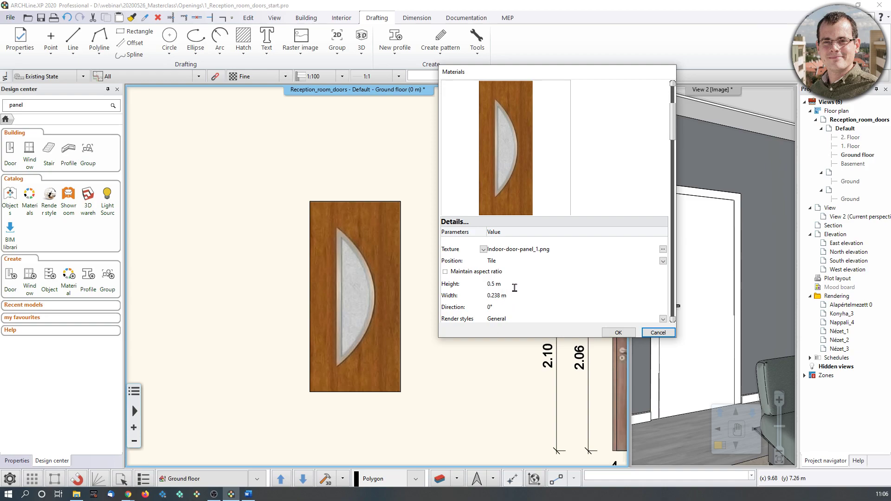
{"action": "scroll", "coordinate": [515, 287], "scroll_direction": "down", "scroll_amount": 2}
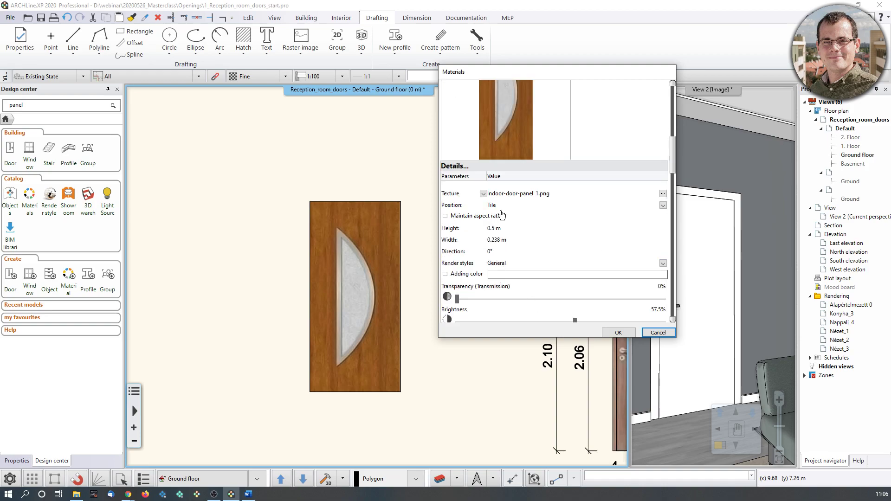
{"action": "left_click", "coordinate": [493, 207]}
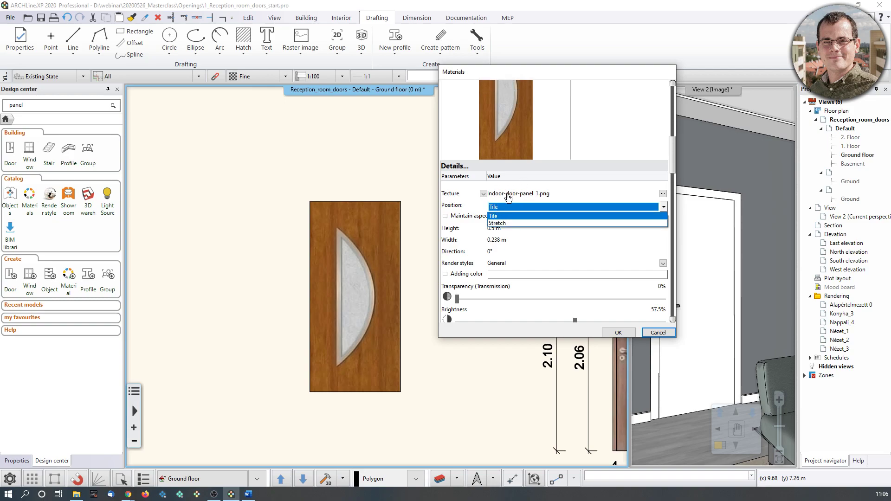
{"action": "left_click", "coordinate": [496, 224]}
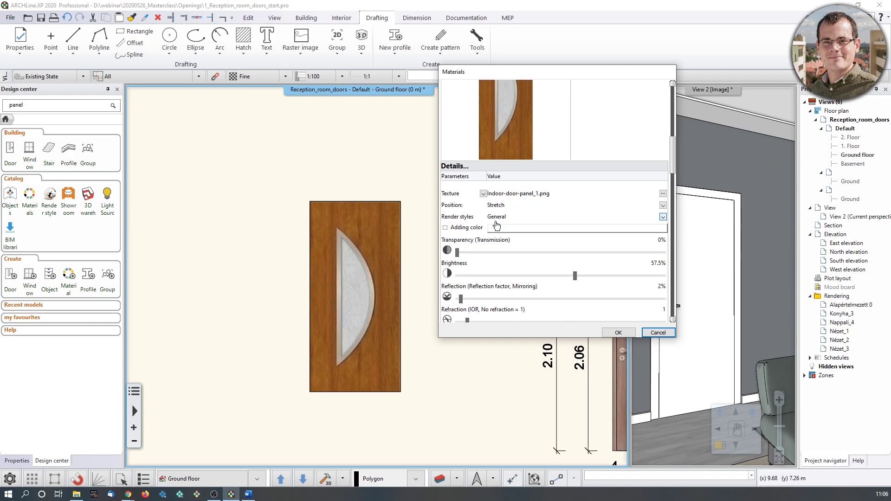
{"action": "left_click", "coordinate": [618, 332]}
- Search the Design center for "indoor-" and replace the material on the white door in the 3D view with Indoor-door-panel_1
{"action": "left_click", "coordinate": [28, 110]}
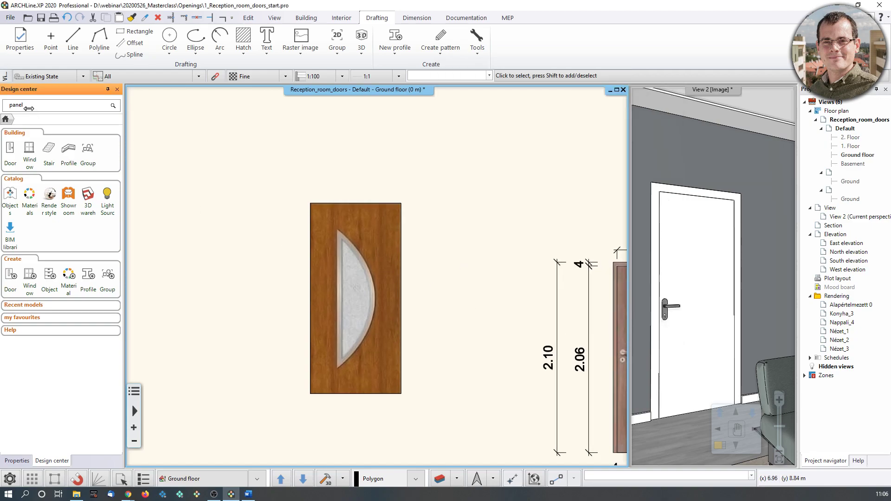
{"action": "type", "text": "indoor-"}
{"action": "key", "text": "Return"}
{"action": "left_click_drag", "start_coordinate": [29, 183], "coordinate": [698, 280]}
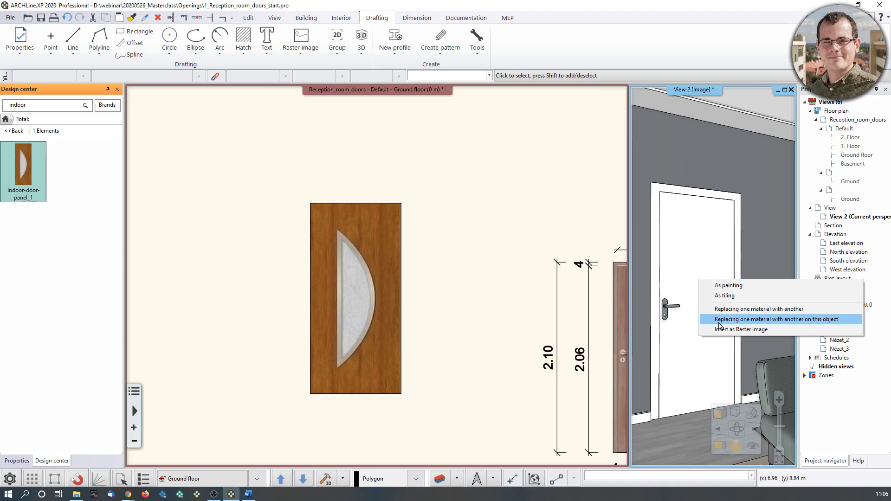
{"action": "left_click", "coordinate": [722, 329]}
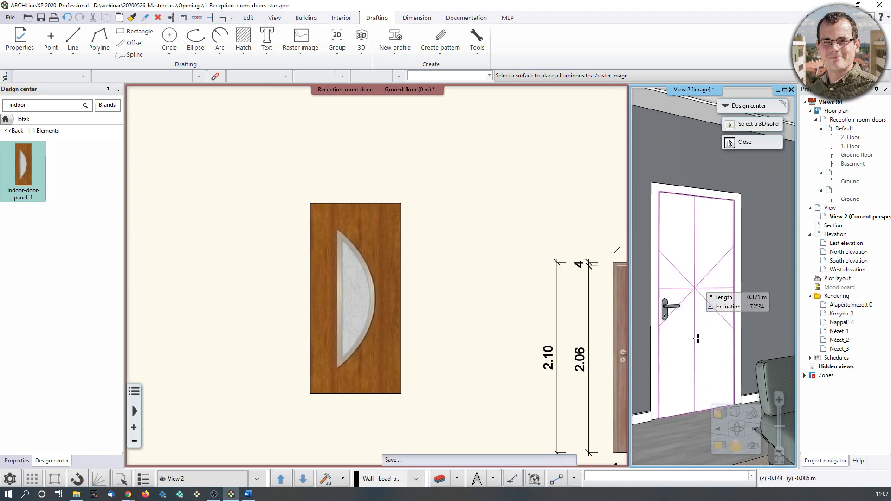
{"action": "left_click", "coordinate": [703, 288]}
{"action": "key", "text": "Escape"}
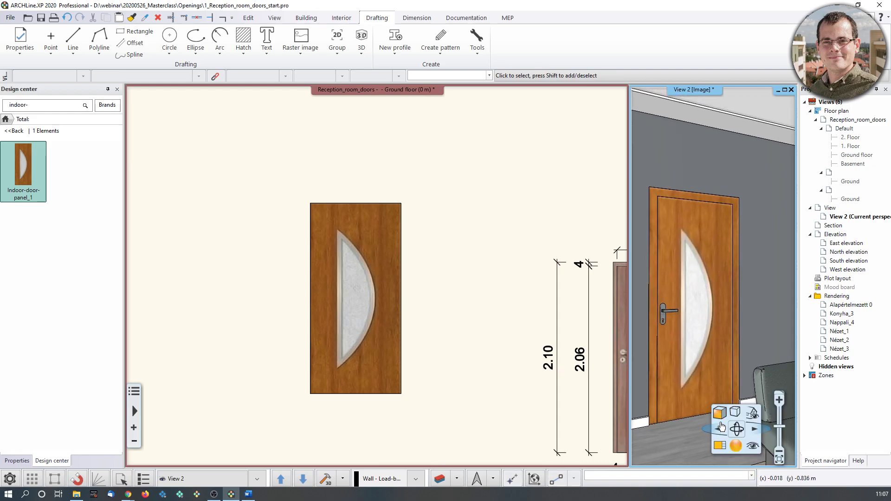
- Enlarge the 3D view and examine the arched-glass panel texture on both sides of the door
{"action": "double_click", "coordinate": [703, 377]}
{"action": "scroll", "coordinate": [363, 300], "scroll_direction": "up", "scroll_amount": 5}
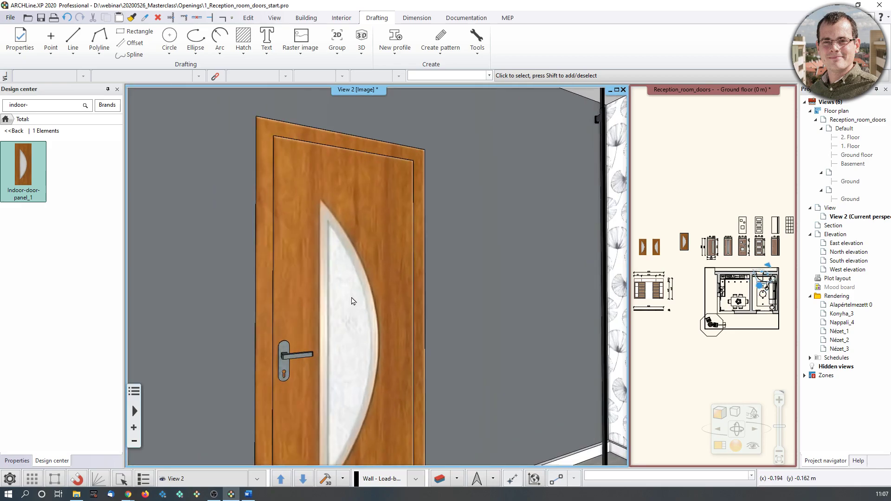
{"action": "scroll", "coordinate": [393, 312], "scroll_direction": "down", "scroll_amount": 5}
{"action": "scroll", "coordinate": [483, 311], "scroll_direction": "up", "scroll_amount": 3}
{"action": "scroll", "coordinate": [517, 302], "scroll_direction": "down", "scroll_amount": 3}
{"action": "scroll", "coordinate": [471, 306], "scroll_direction": "up", "scroll_amount": 4}
{"action": "scroll", "coordinate": [328, 307], "scroll_direction": "up", "scroll_amount": 1}
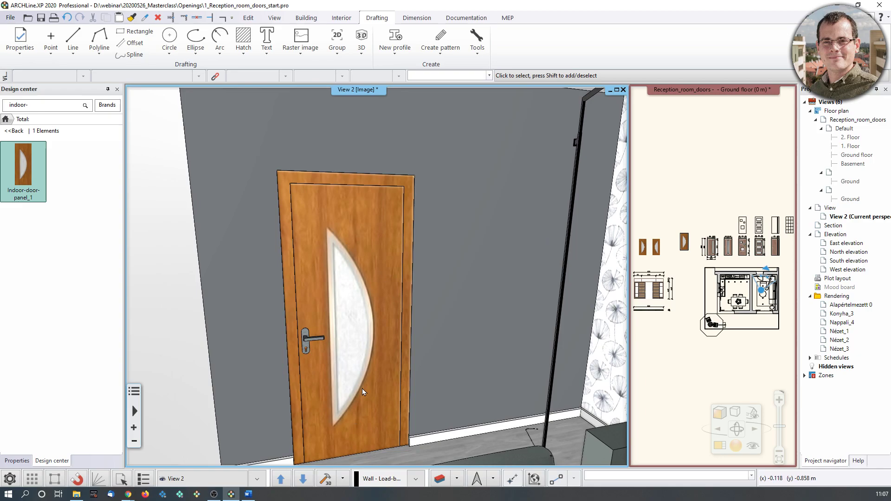
{"action": "mouse_move", "coordinate": [308, 340]}
{"action": "middle_mouse_down"}
{"action": "mouse_move", "coordinate": [481, 308]}
{"action": "mouse_move", "coordinate": [518, 326]}
{"action": "mouse_move", "coordinate": [346, 339]}
{"action": "mouse_move", "coordinate": [311, 330]}
{"action": "middle_mouse_up"}
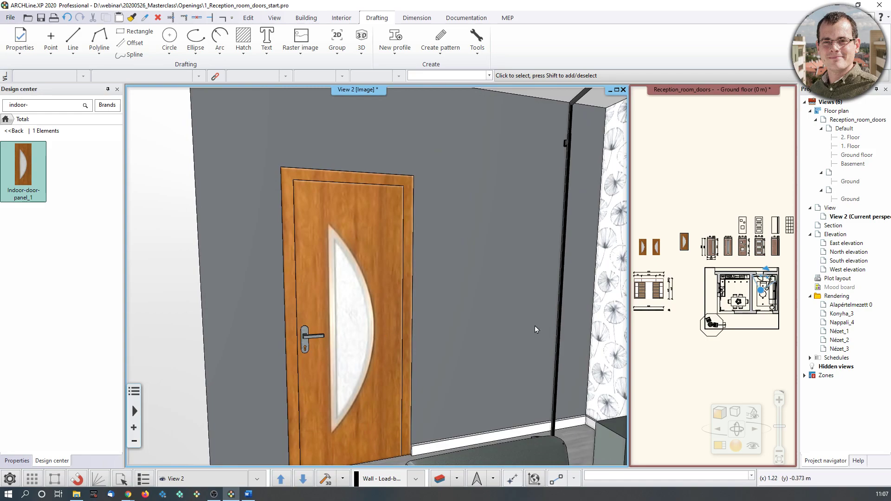
{"action": "mouse_move", "coordinate": [319, 305]}
{"action": "middle_mouse_down"}
{"action": "mouse_move", "coordinate": [432, 328]}
{"action": "mouse_move", "coordinate": [510, 315]}
{"action": "middle_mouse_up"}
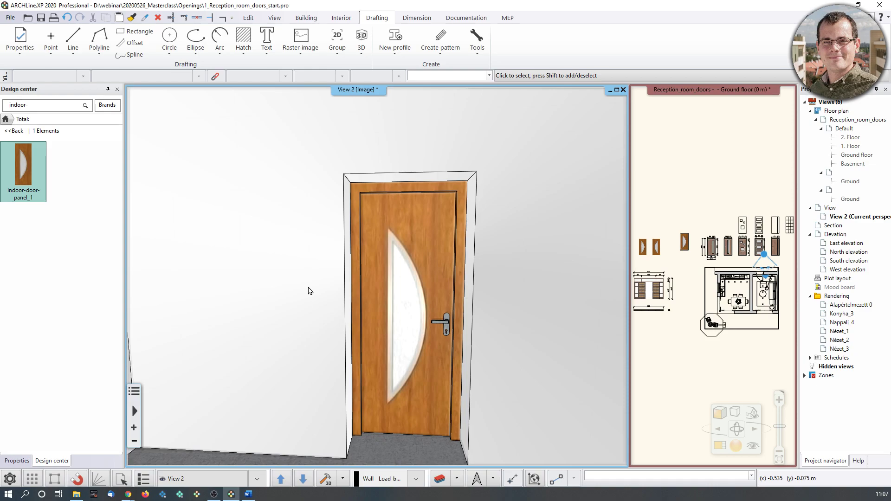
- Open the textured door's settings, inspect its preview from both sides, and close them without changes
{"action": "left_click", "coordinate": [422, 328]}
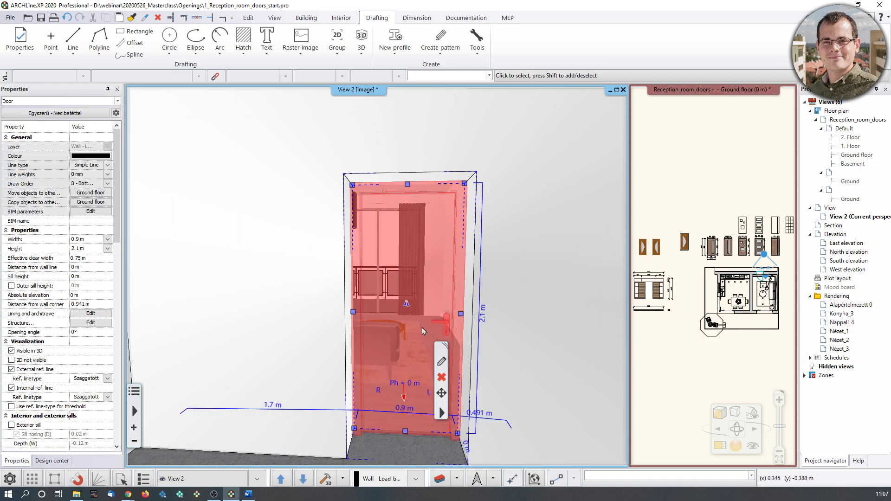
{"action": "left_click", "coordinate": [442, 362]}
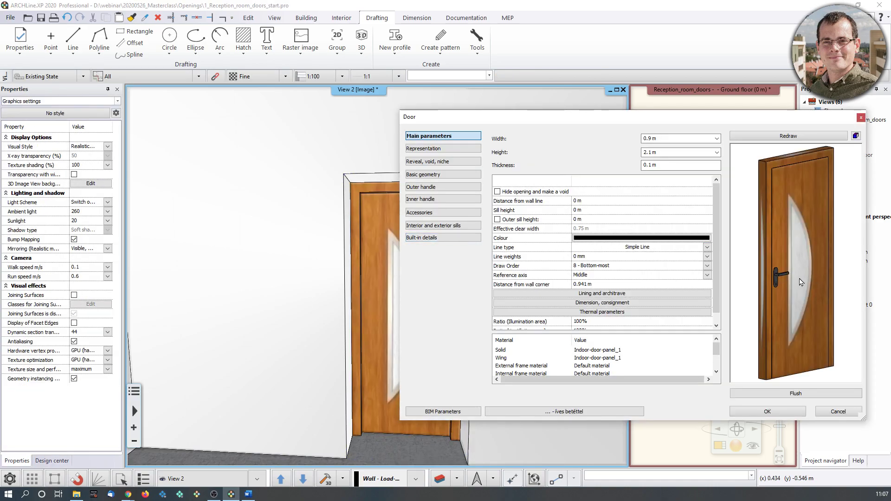
{"action": "scroll", "coordinate": [783, 277], "scroll_direction": "up", "scroll_amount": 1}
{"action": "scroll", "coordinate": [796, 252], "scroll_direction": "down", "scroll_amount": 2}
{"action": "middle_click_drag", "start_coordinate": [793, 253], "coordinate": [777, 278]}
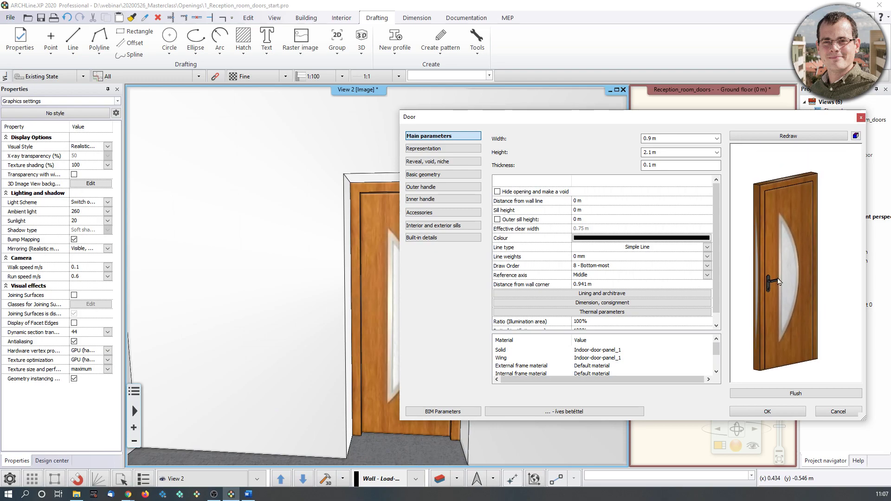
{"action": "left_click_drag", "start_coordinate": [807, 263], "coordinate": [876, 272]}
{"action": "left_click_drag", "start_coordinate": [782, 280], "coordinate": [807, 278]}
{"action": "scroll", "coordinate": [807, 288], "scroll_direction": "up", "scroll_amount": 3}
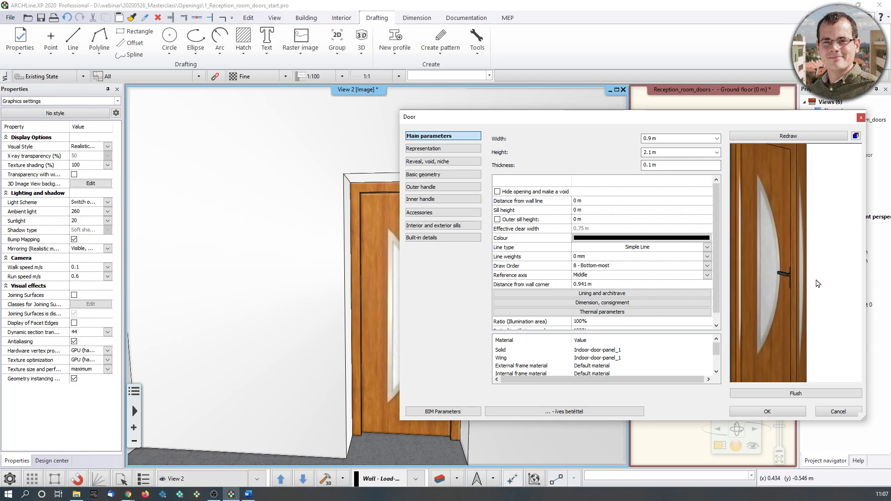
{"action": "scroll", "coordinate": [781, 325], "scroll_direction": "down", "scroll_amount": 3}
{"action": "left_click_drag", "start_coordinate": [807, 297], "coordinate": [750, 296]}
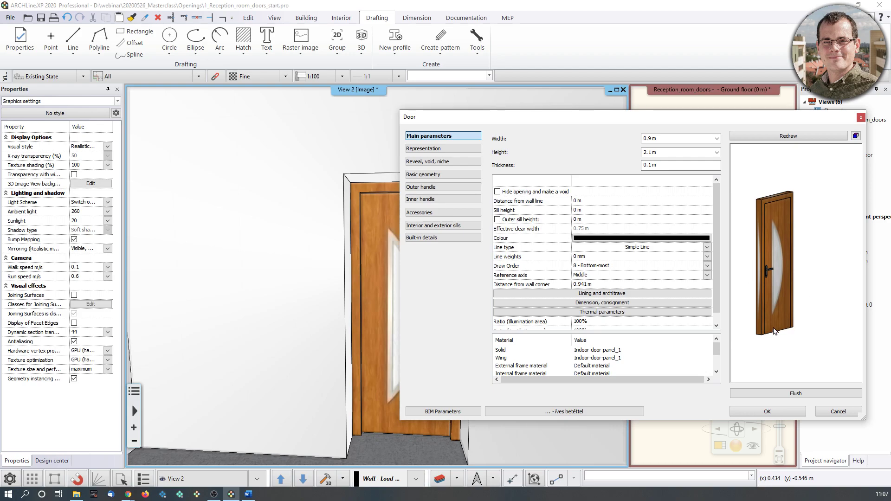
{"action": "left_click", "coordinate": [860, 118]}
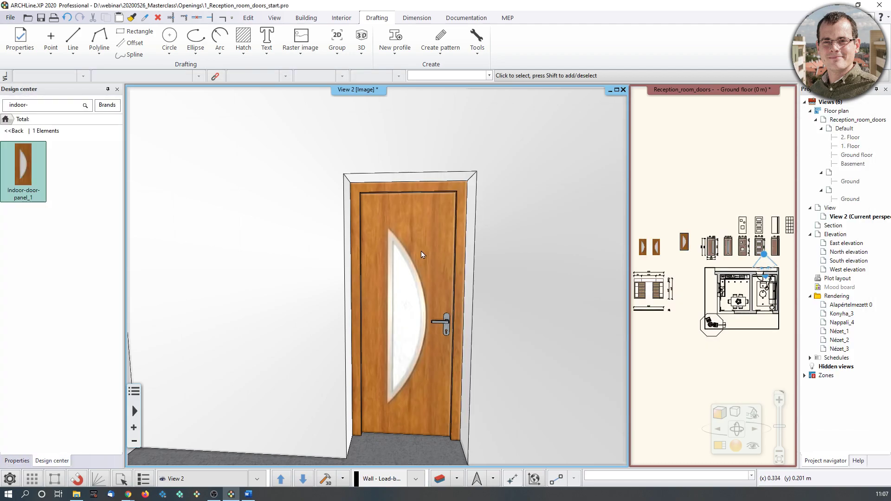
{"action": "scroll", "coordinate": [419, 252], "scroll_direction": "down", "scroll_amount": 3}
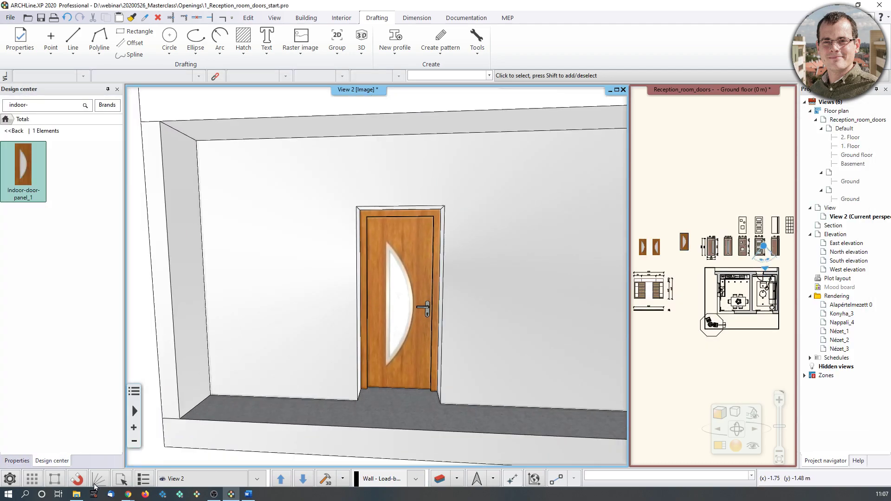
- Bring Indoor-door-panel_2.png from the Images folder in File Explorer into the Design center as a new material
{"action": "left_click", "coordinate": [77, 494]}
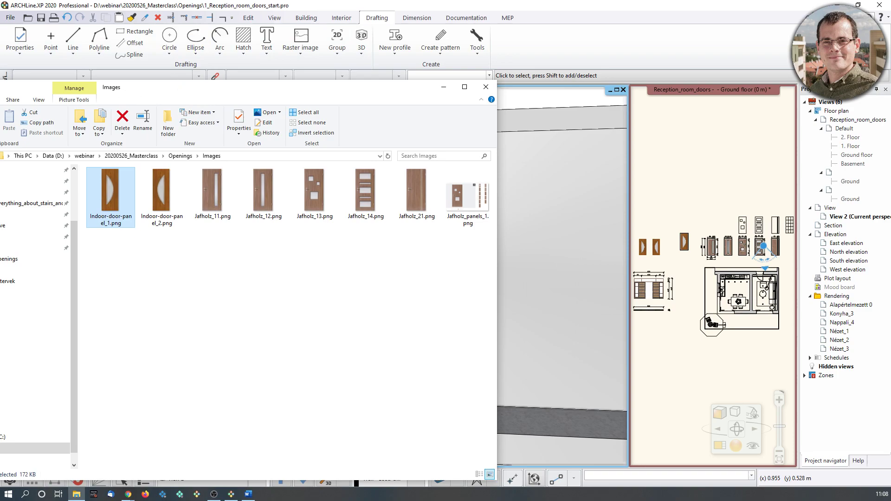
{"action": "left_click_drag", "start_coordinate": [154, 95], "coordinate": [0, 86]}
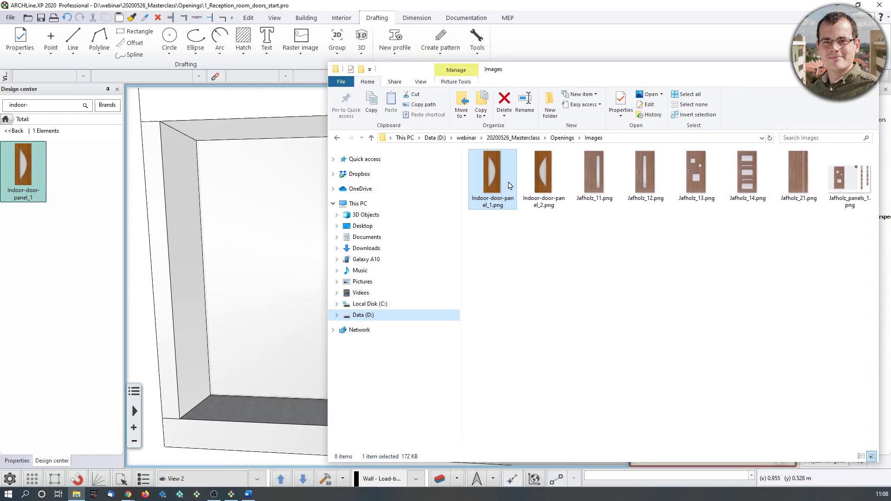
{"action": "left_click", "coordinate": [545, 171]}
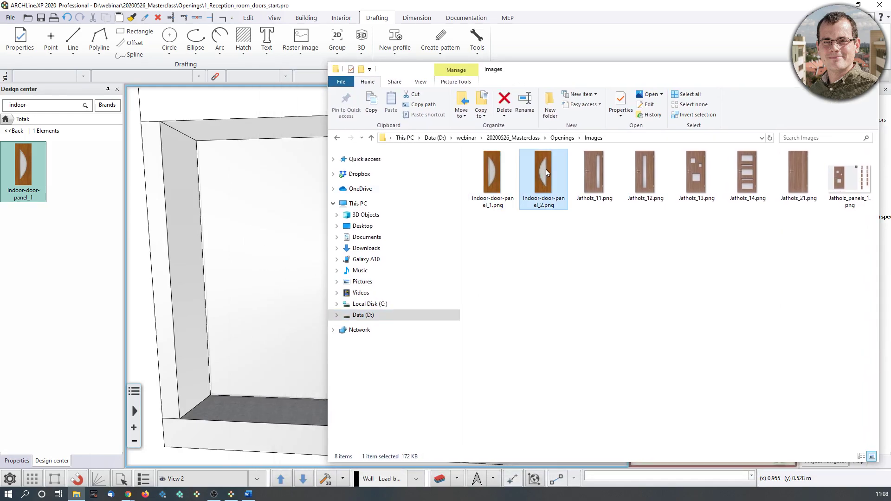
{"action": "left_click_drag", "start_coordinate": [545, 172], "coordinate": [62, 150]}
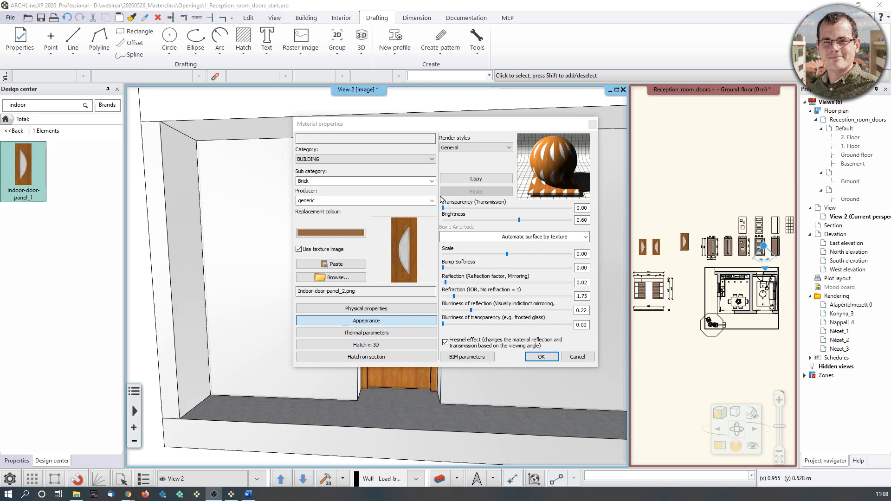
- Set the Indoor-door-panel_2 material's position to Stretch and its render style to Wood, and save it
{"action": "left_click", "coordinate": [392, 309]}
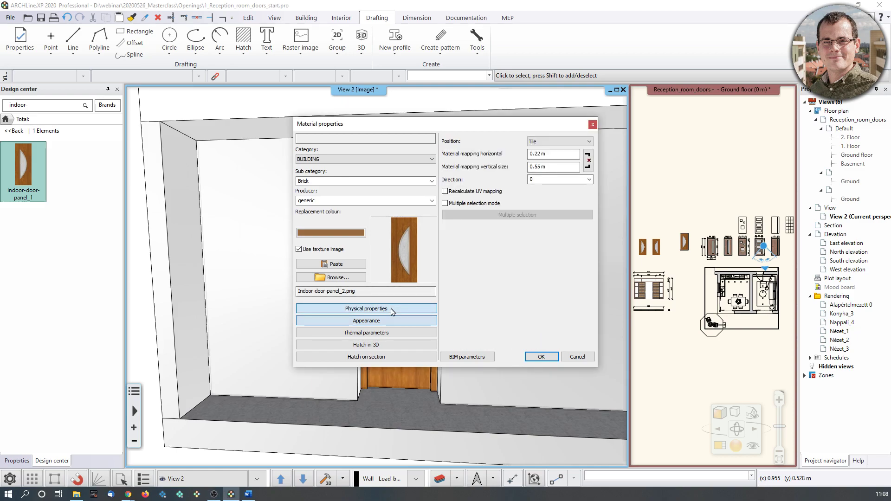
{"action": "left_click", "coordinate": [554, 141]}
{"action": "left_click", "coordinate": [558, 157]}
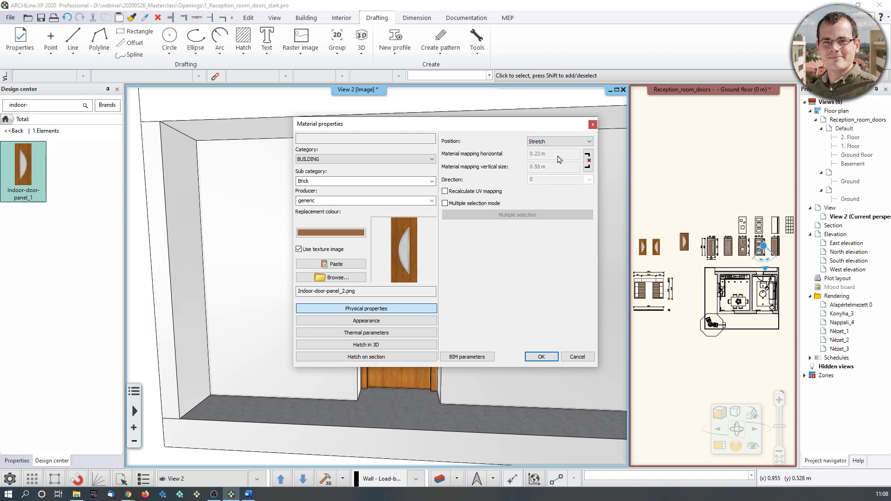
{"action": "left_click", "coordinate": [364, 321]}
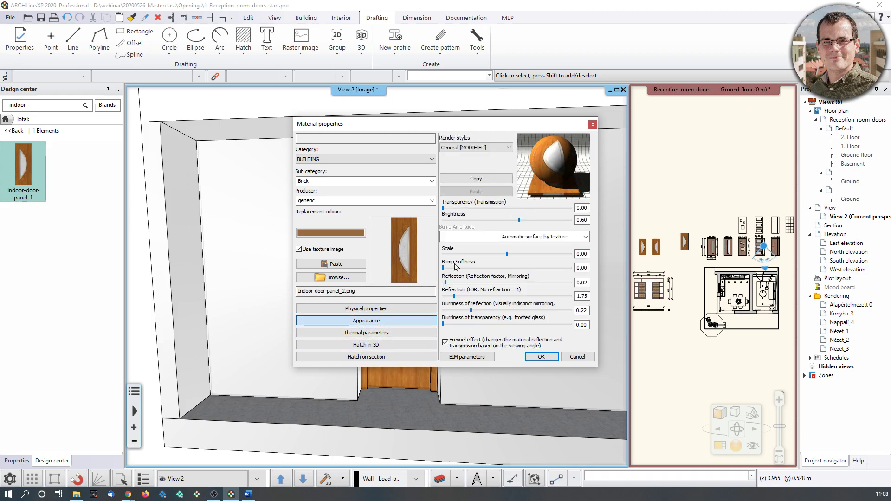
{"action": "left_click", "coordinate": [485, 148]}
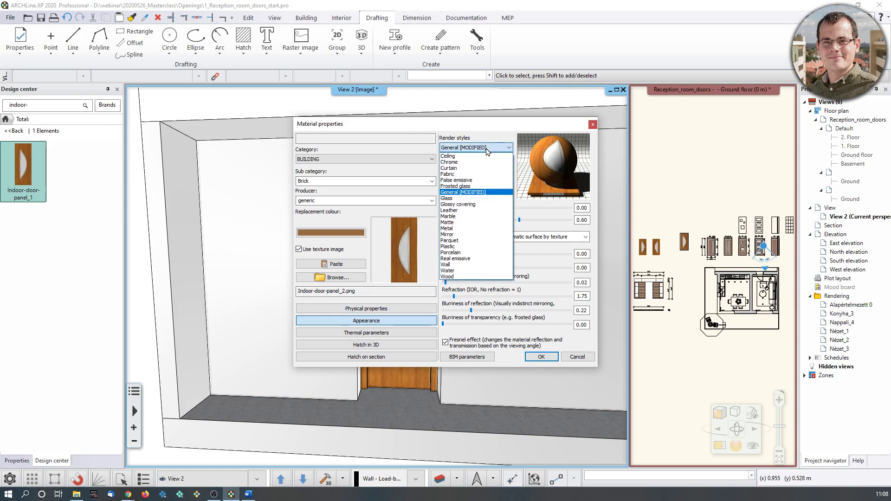
{"action": "left_click", "coordinate": [459, 276]}
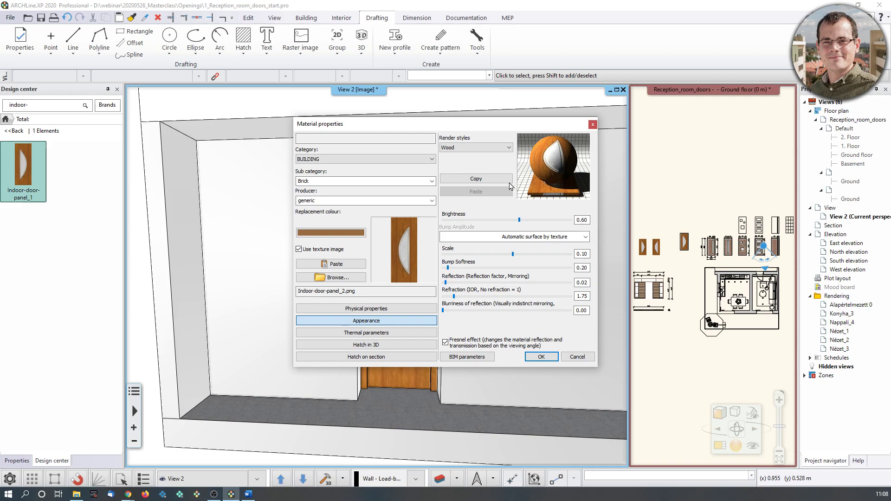
{"action": "left_click", "coordinate": [540, 358]}
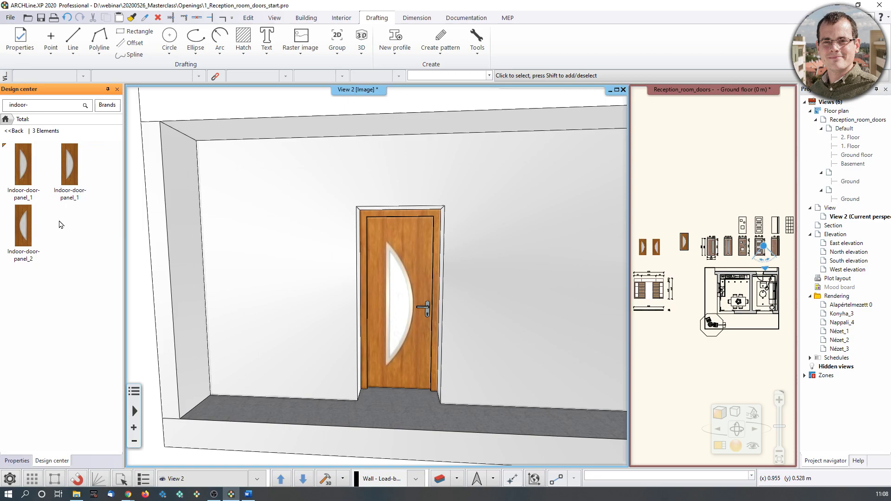
- Open the arched-glass door's settings and inspect the frame and panel texture in the preview
{"action": "mouse_move", "coordinate": [35, 243]}
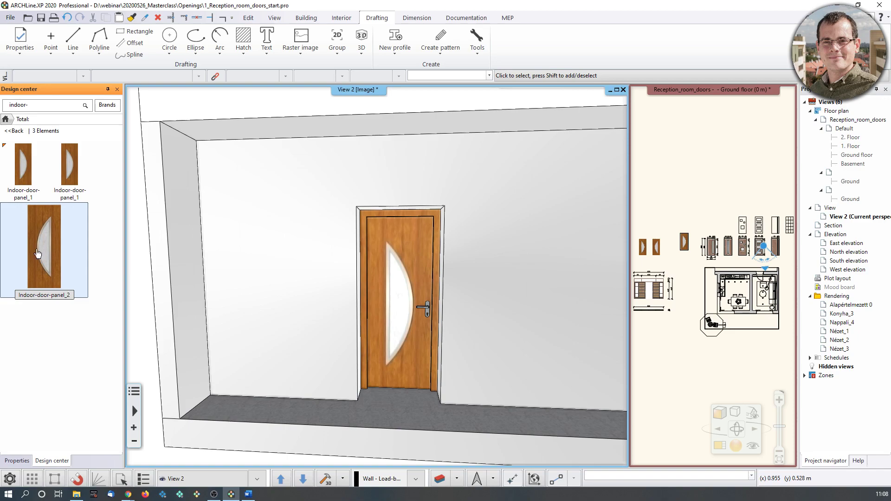
{"action": "left_click", "coordinate": [412, 278]}
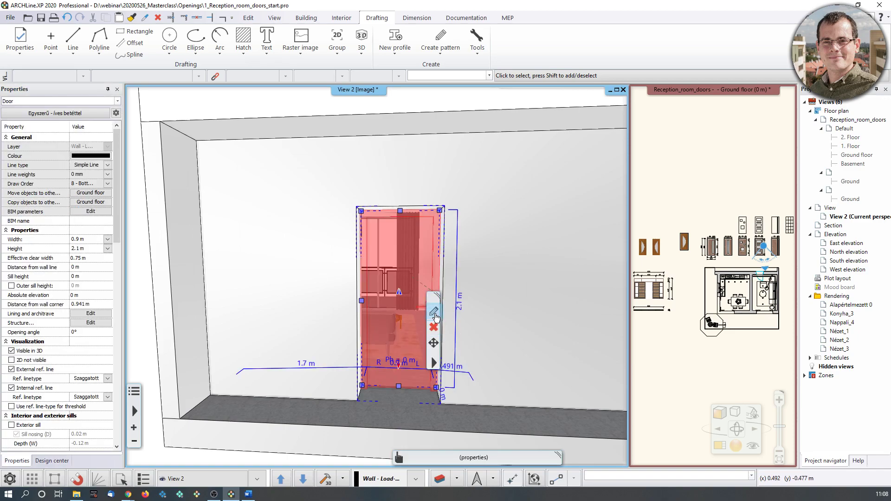
{"action": "left_click", "coordinate": [433, 313]}
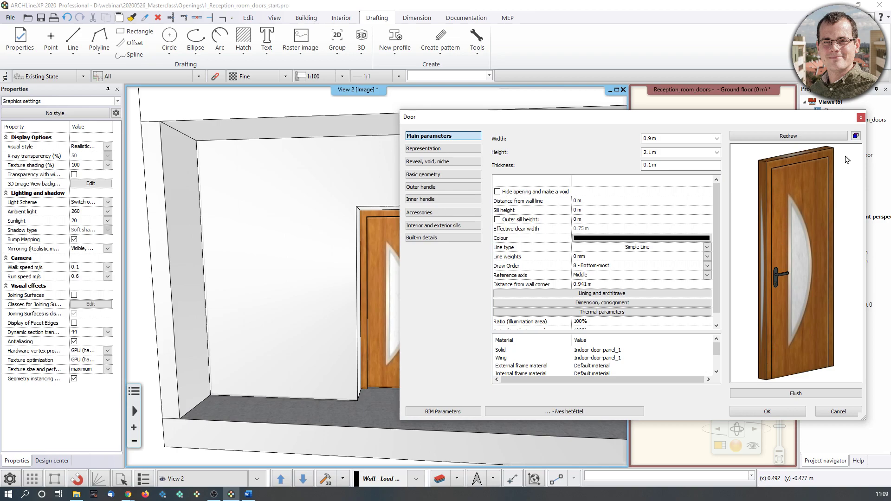
{"action": "scroll", "coordinate": [772, 208], "scroll_direction": "up", "scroll_amount": 5}
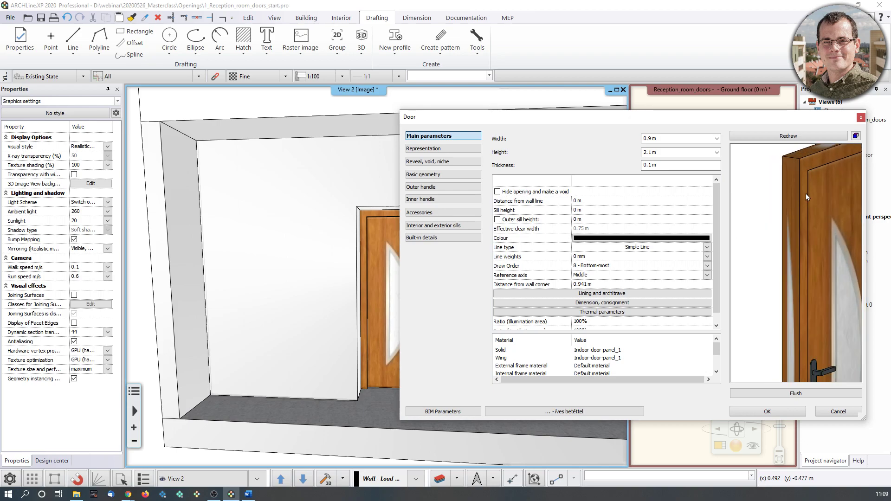
{"action": "scroll", "coordinate": [775, 286], "scroll_direction": "down", "scroll_amount": 5}
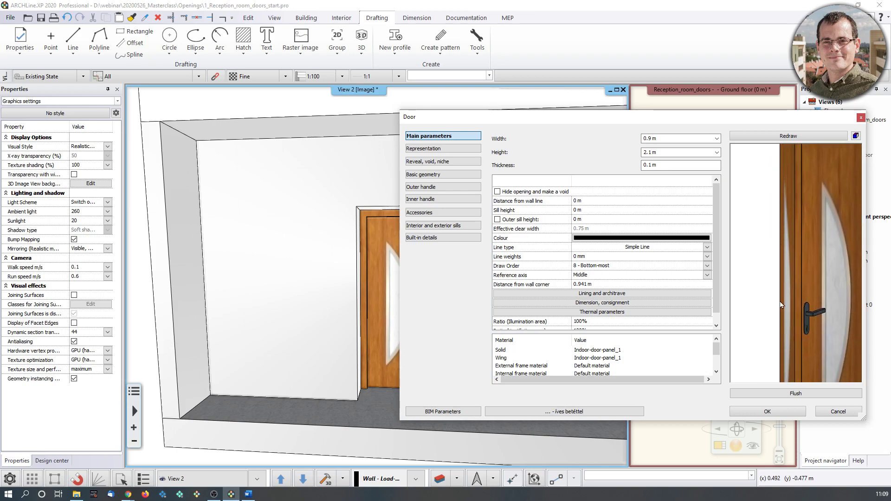
{"action": "middle_click_drag", "start_coordinate": [791, 221], "coordinate": [763, 211]}
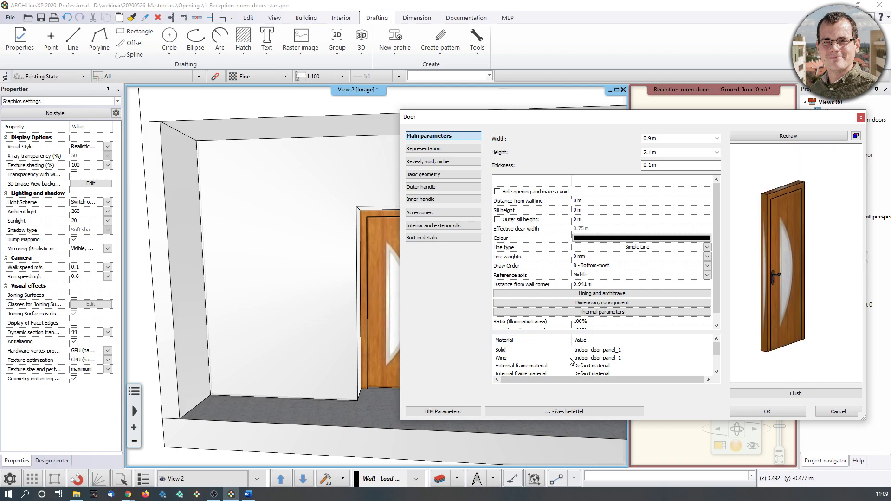
- Search all materials for beech, assign Beech-tree to the door's Solid part, and check the frame in the preview
{"action": "double_click", "coordinate": [606, 350]}
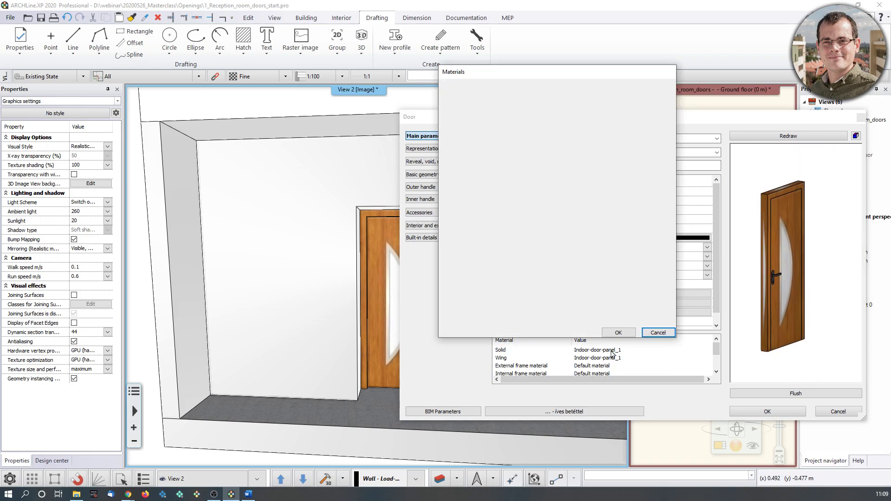
{"action": "scroll", "coordinate": [593, 267], "scroll_direction": "up", "scroll_amount": 6}
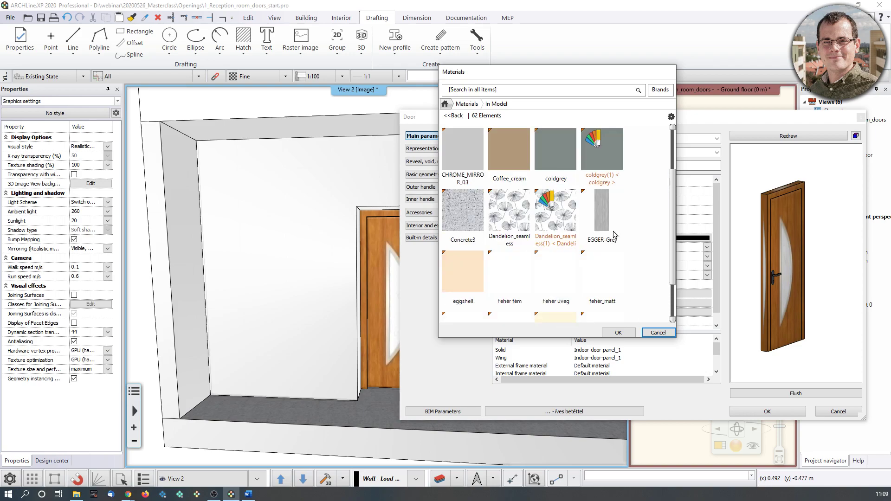
{"action": "left_click", "coordinate": [445, 104]}
{"action": "left_click", "coordinate": [476, 89]}
{"action": "type", "text": "beech"}
{"action": "key", "text": "Return"}
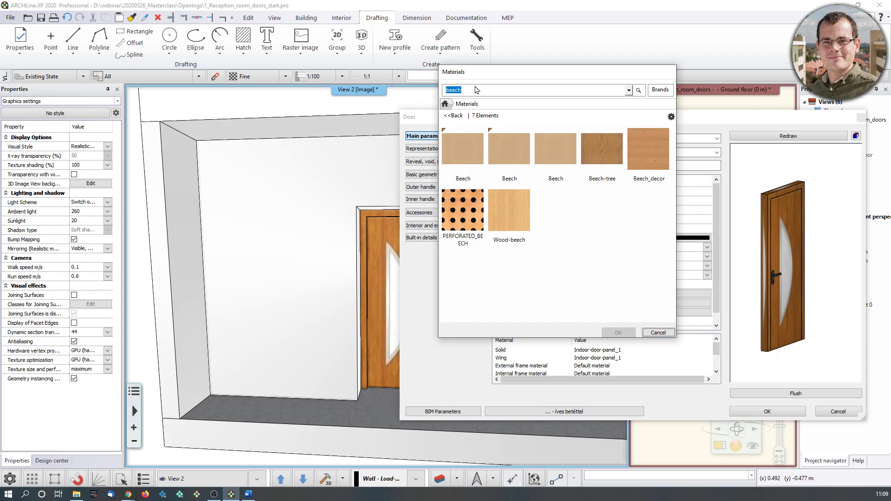
{"action": "left_click", "coordinate": [615, 161]}
{"action": "left_click", "coordinate": [618, 332]}
{"action": "left_click_drag", "start_coordinate": [815, 229], "coordinate": [791, 213]}
{"action": "scroll", "coordinate": [792, 213], "scroll_direction": "up", "scroll_amount": 3}
{"action": "scroll", "coordinate": [791, 213], "scroll_direction": "down", "scroll_amount": 3}
{"action": "mouse_move", "coordinate": [802, 251]}
{"action": "left_mouse_down"}
{"action": "mouse_move", "coordinate": [780, 224]}
{"action": "mouse_move", "coordinate": [798, 263]}
{"action": "left_mouse_up"}
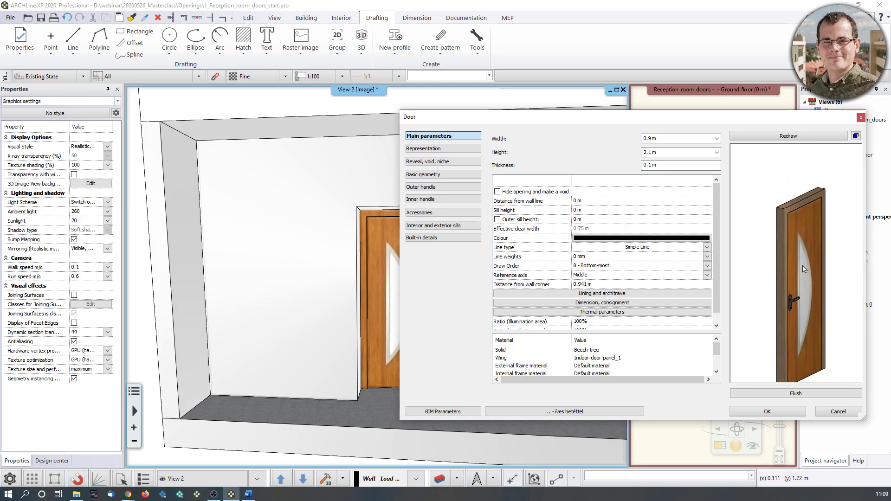
{"action": "middle_click_drag", "start_coordinate": [804, 269], "coordinate": [790, 230]}
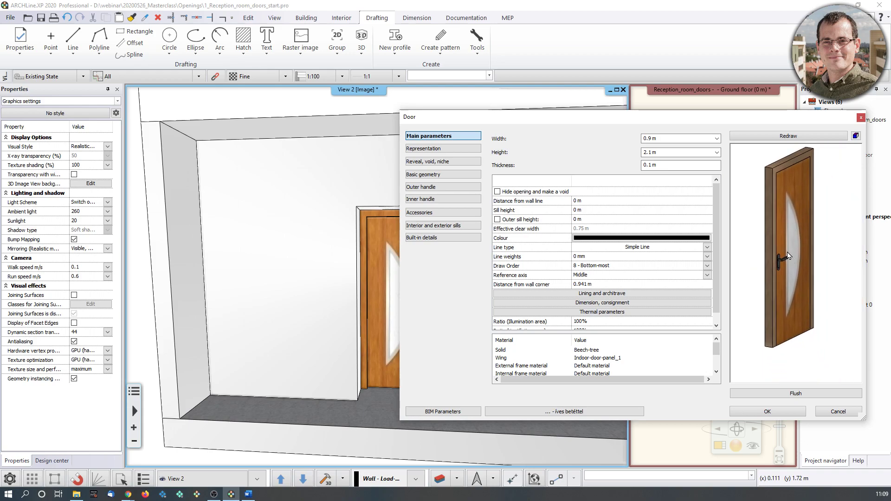
{"action": "left_click_drag", "start_coordinate": [784, 249], "coordinate": [813, 252]}
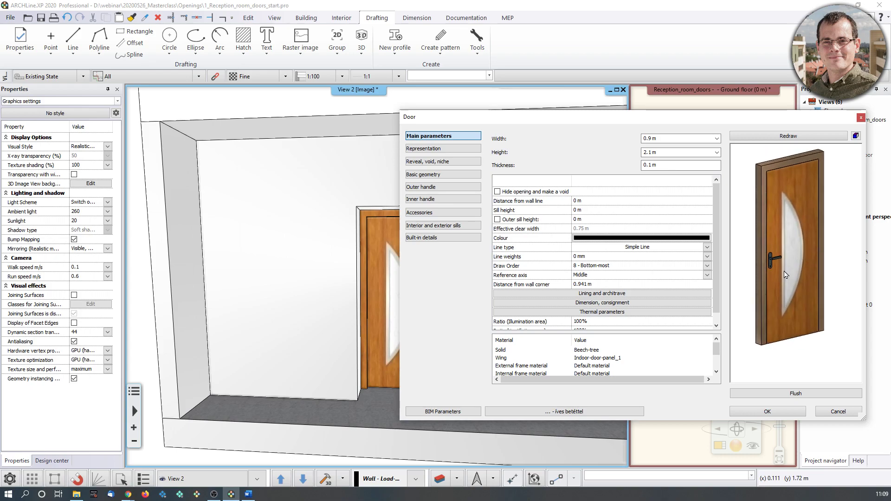
- Search the in-model materials for indoor and set the door's external leaf frame material to Indoor-door-panel_1
{"action": "scroll", "coordinate": [604, 364], "scroll_direction": "down", "scroll_amount": 1}
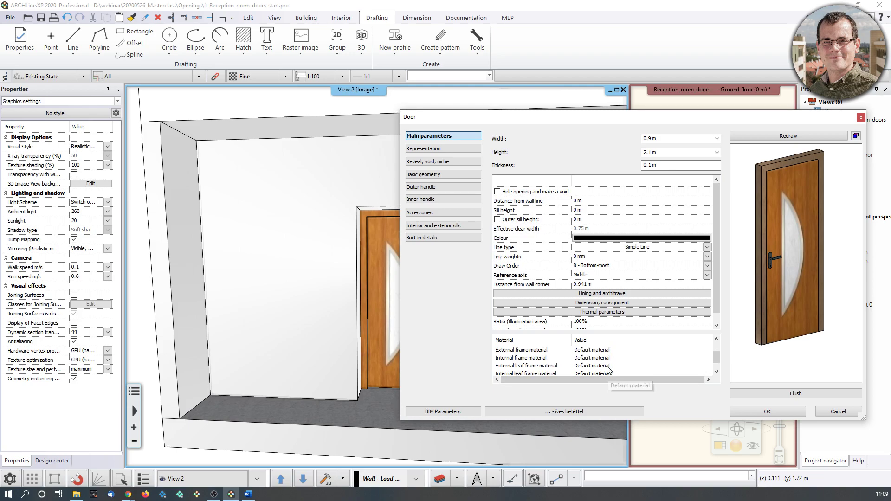
{"action": "scroll", "coordinate": [609, 369], "scroll_direction": "down", "scroll_amount": 1}
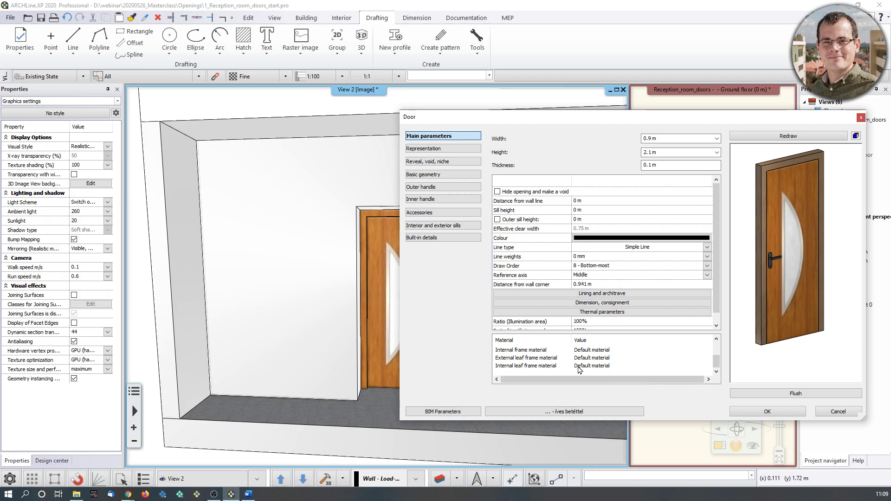
{"action": "scroll", "coordinate": [594, 368], "scroll_direction": "up", "scroll_amount": 2}
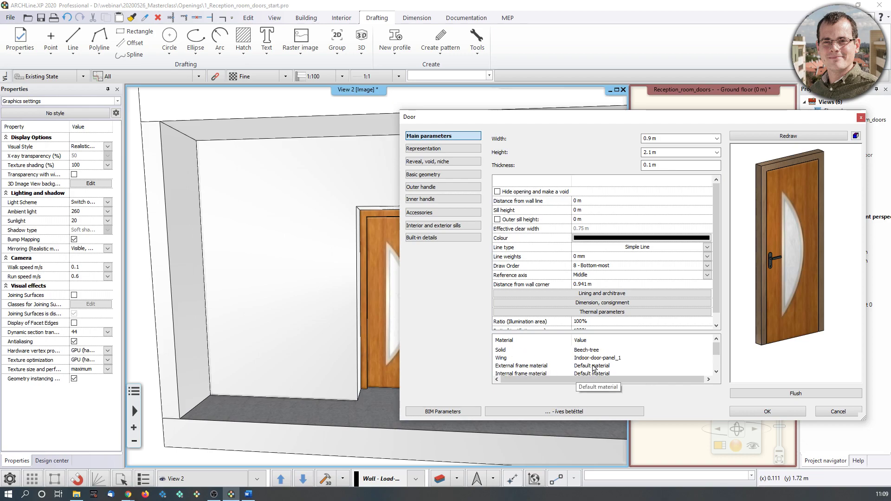
{"action": "scroll", "coordinate": [607, 359], "scroll_direction": "down", "scroll_amount": 2}
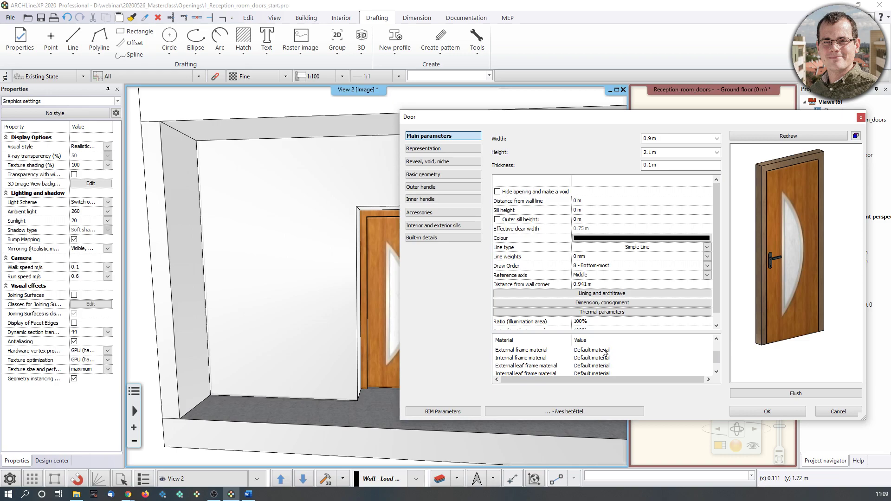
{"action": "double_click", "coordinate": [600, 367]}
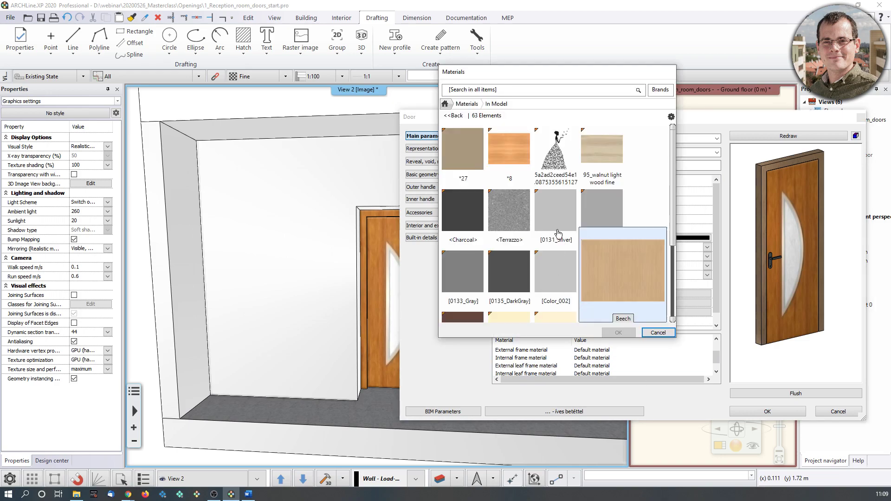
{"action": "left_click", "coordinate": [478, 93]}
{"action": "type", "text": "indoor"}
{"action": "key", "text": "Return"}
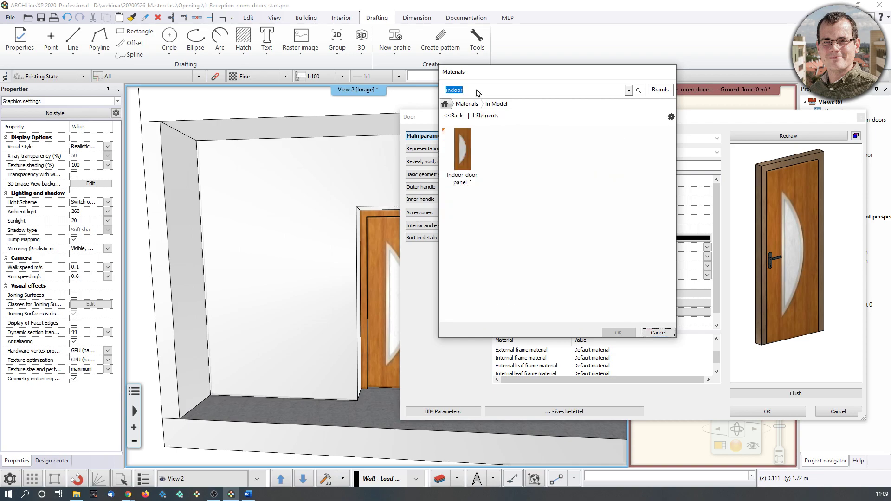
{"action": "left_click", "coordinate": [465, 153]}
{"action": "left_click", "coordinate": [618, 332]}
{"action": "mouse_move", "coordinate": [788, 276]}
{"action": "left_mouse_down"}
{"action": "mouse_move", "coordinate": [854, 281]}
{"action": "mouse_move", "coordinate": [867, 270]}
{"action": "mouse_move", "coordinate": [784, 273]}
{"action": "left_mouse_up"}
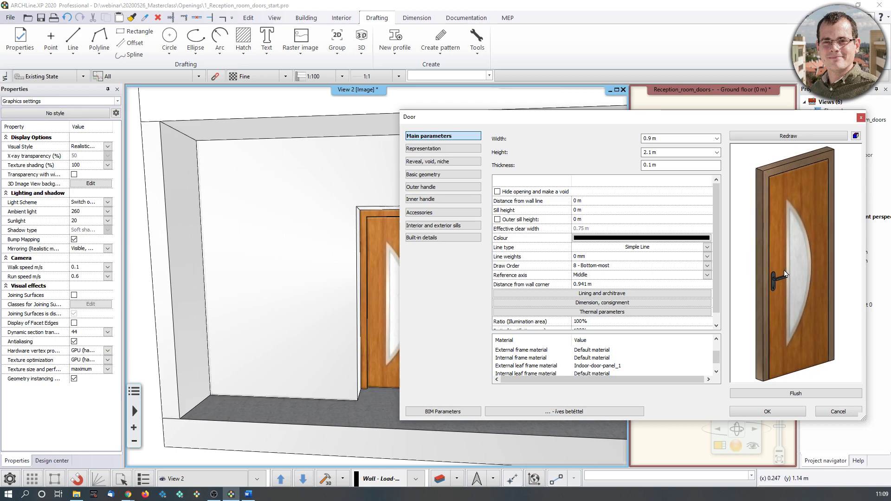
- Search all materials for indoor and set the door's internal leaf frame material to Indoor-door-panel_2
{"action": "double_click", "coordinate": [606, 375]}
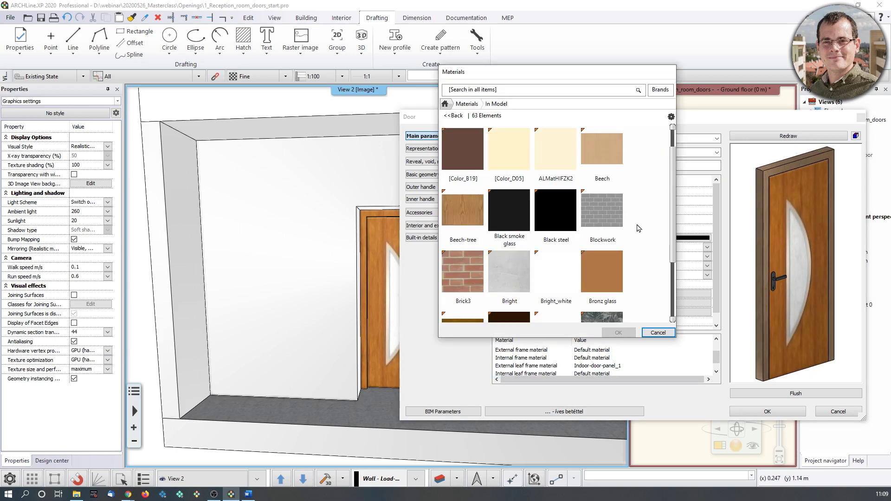
{"action": "scroll", "coordinate": [640, 241], "scroll_direction": "down", "scroll_amount": 6}
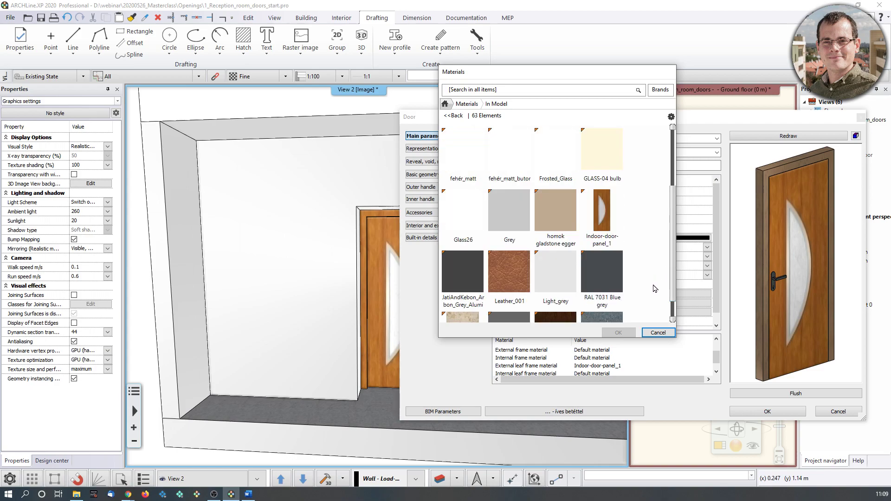
{"action": "scroll", "coordinate": [650, 278], "scroll_direction": "up", "scroll_amount": 8}
{"action": "left_click", "coordinate": [502, 91]}
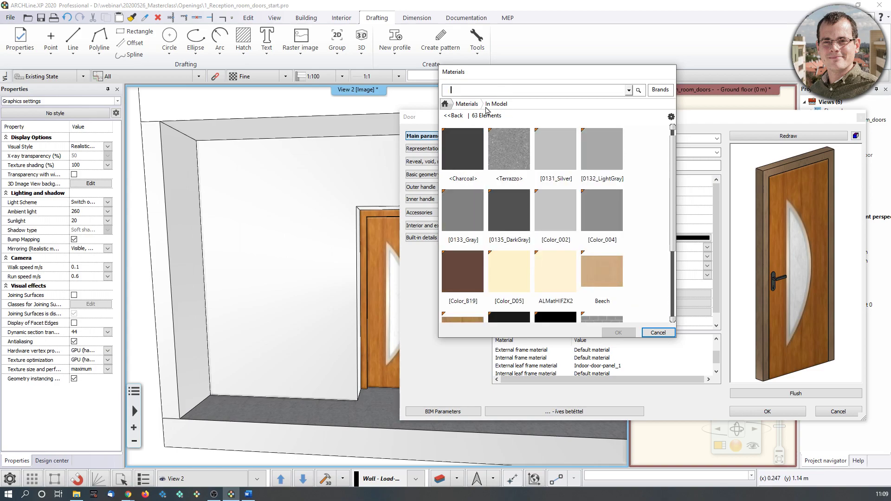
{"action": "left_click", "coordinate": [446, 105]}
{"action": "type", "text": "interna"}
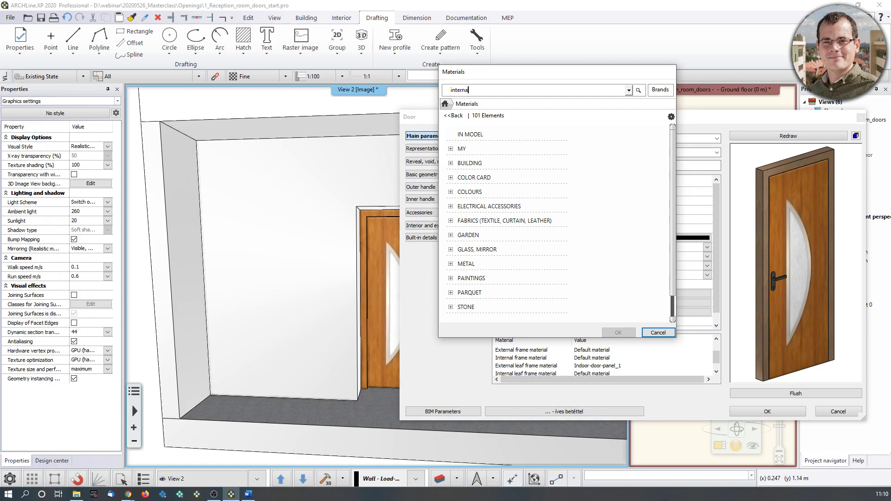
{"action": "type", "text": "l"}
{"action": "double_click", "coordinate": [457, 91]}
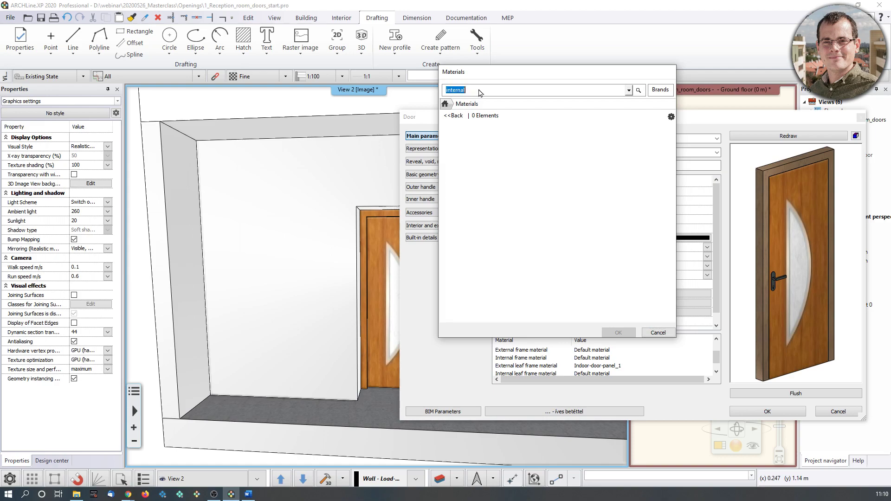
{"action": "type", "text": "indoor"}
{"action": "key", "text": "Return"}
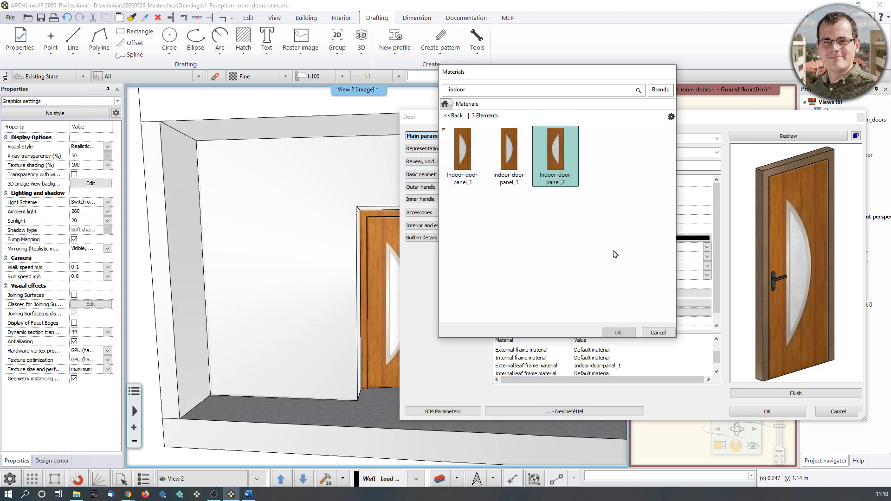
{"action": "left_click", "coordinate": [618, 333]}
- Inspect both sides of the door in the preview and apply the new material settings
{"action": "left_click_drag", "start_coordinate": [860, 264], "coordinate": [726, 269]}
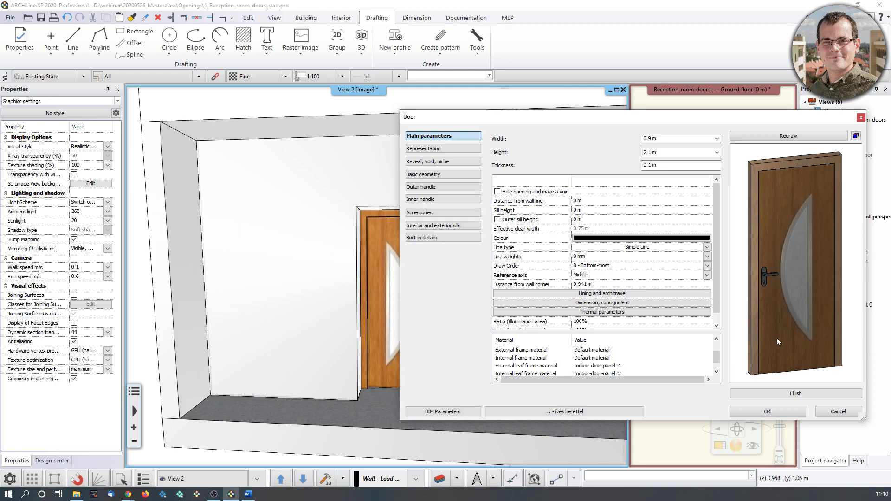
{"action": "left_click_drag", "start_coordinate": [758, 253], "coordinate": [815, 198]}
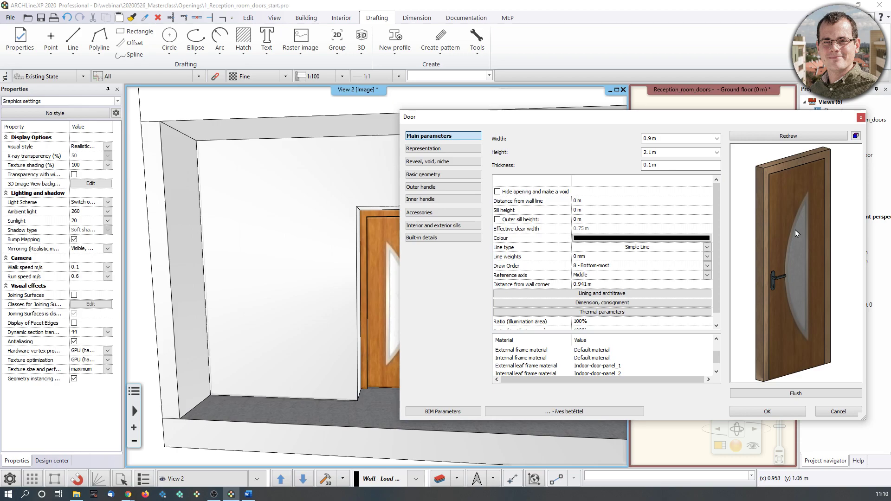
{"action": "mouse_move", "coordinate": [757, 270]}
{"action": "left_mouse_down"}
{"action": "mouse_move", "coordinate": [854, 272]}
{"action": "mouse_move", "coordinate": [747, 265]}
{"action": "left_mouse_up"}
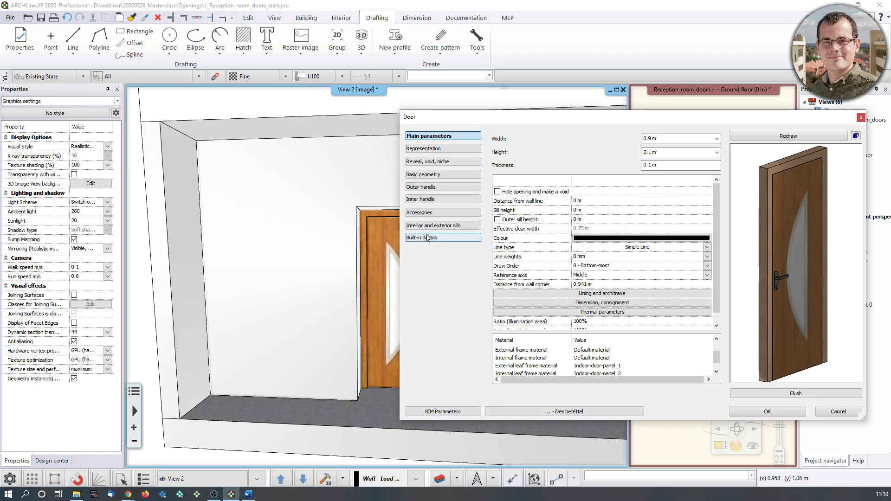
{"action": "left_click", "coordinate": [767, 412]}
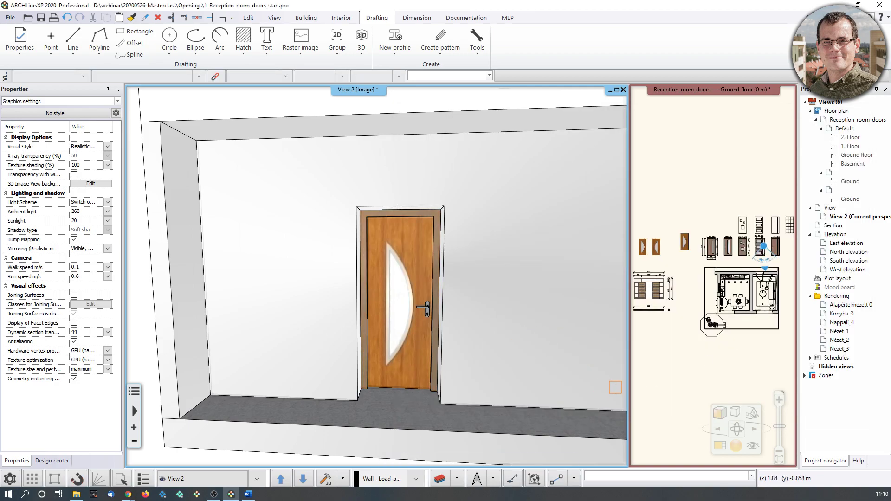
- Examine the door's panel textures and frame from both sides in 3D, briefly reviewing its settings without changes
{"action": "double_click", "coordinate": [438, 304]}
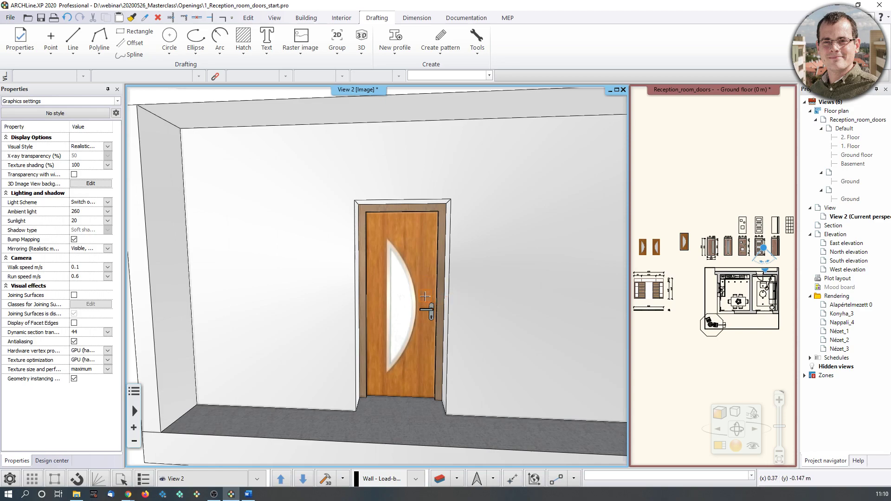
{"action": "left_click", "coordinate": [792, 411]}
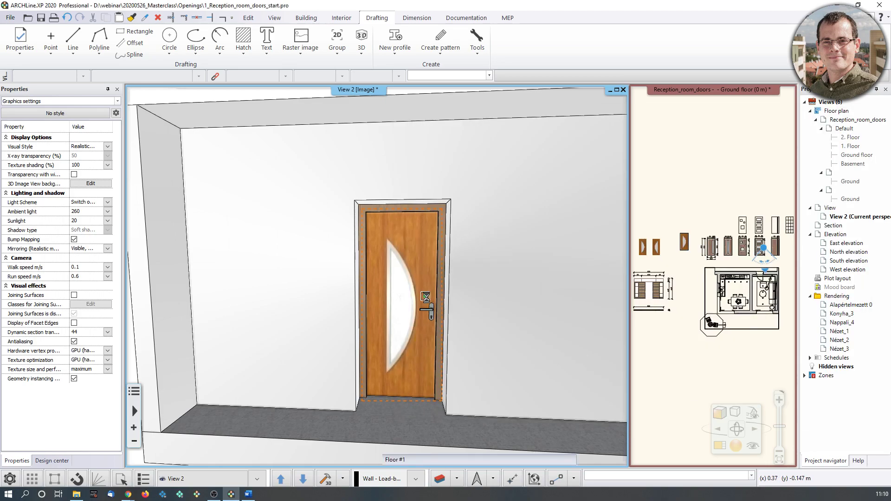
{"action": "left_click_drag", "start_coordinate": [455, 275], "coordinate": [395, 333]}
{"action": "left_click", "coordinate": [394, 333]}
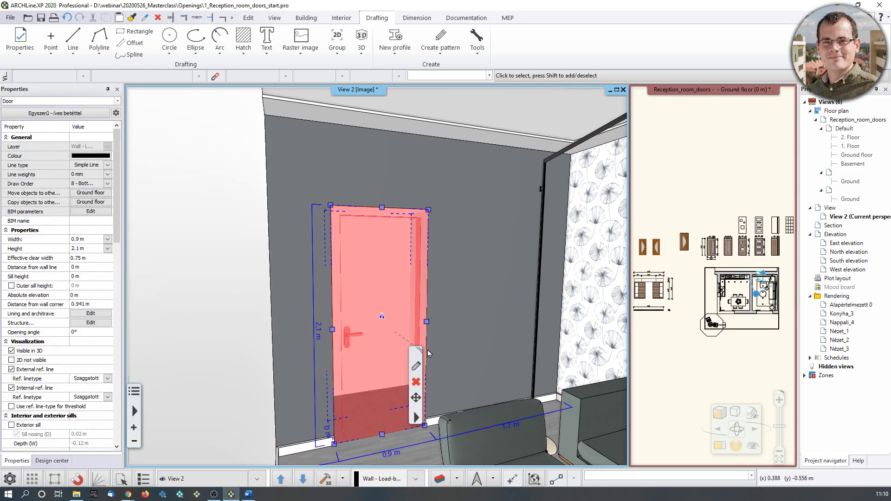
{"action": "left_click", "coordinate": [420, 373]}
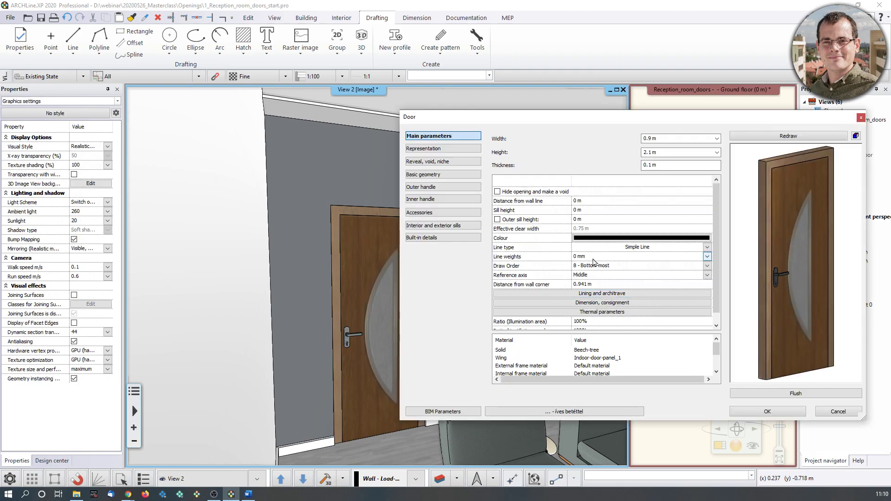
{"action": "left_click", "coordinate": [860, 118]}
{"action": "scroll", "coordinate": [347, 374], "scroll_direction": "up", "scroll_amount": 3}
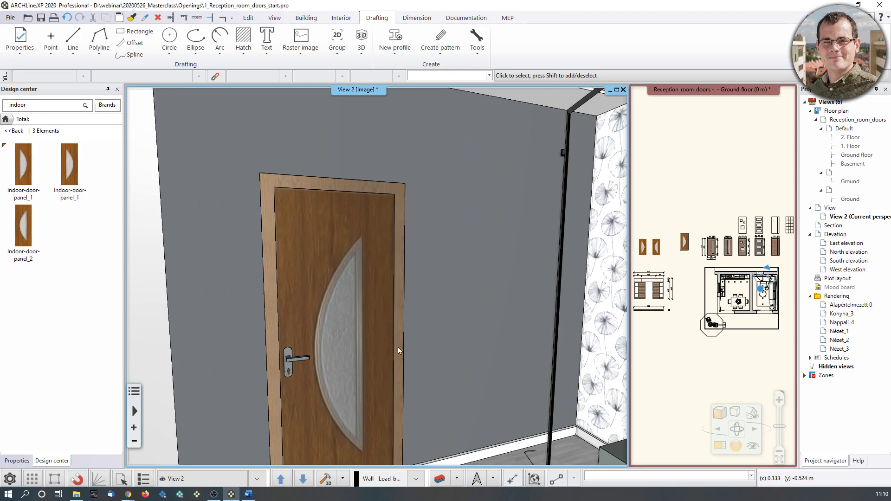
{"action": "middle_click_drag", "start_coordinate": [353, 299], "coordinate": [380, 274]}
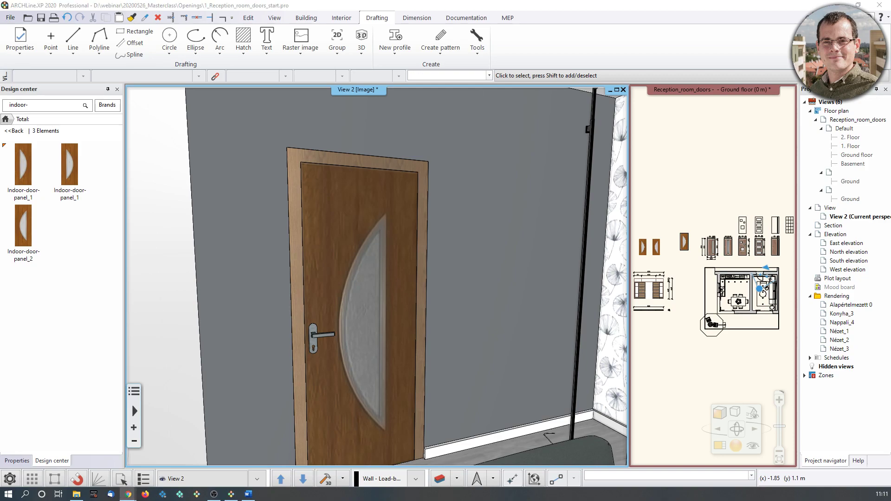
- Open the 3D Warehouse and browse its featured community and commercial models
{"action": "left_click", "coordinate": [307, 18]}
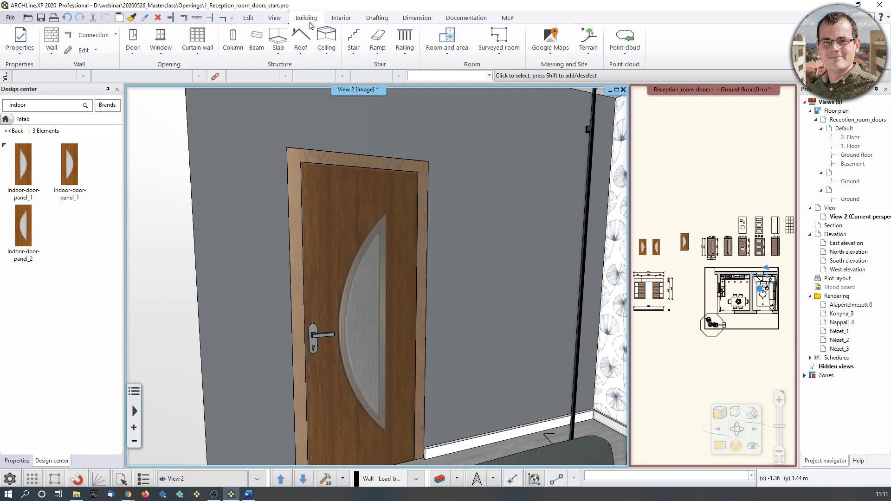
{"action": "left_click", "coordinate": [341, 18]}
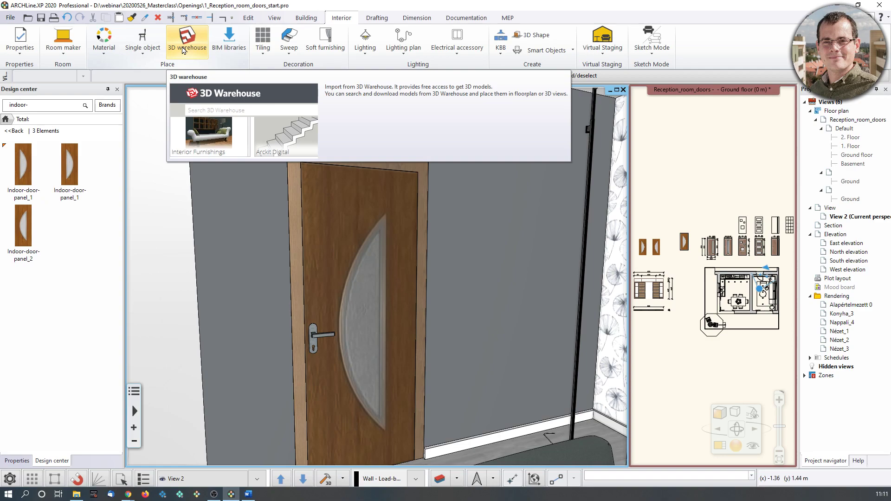
{"action": "left_click", "coordinate": [184, 51]}
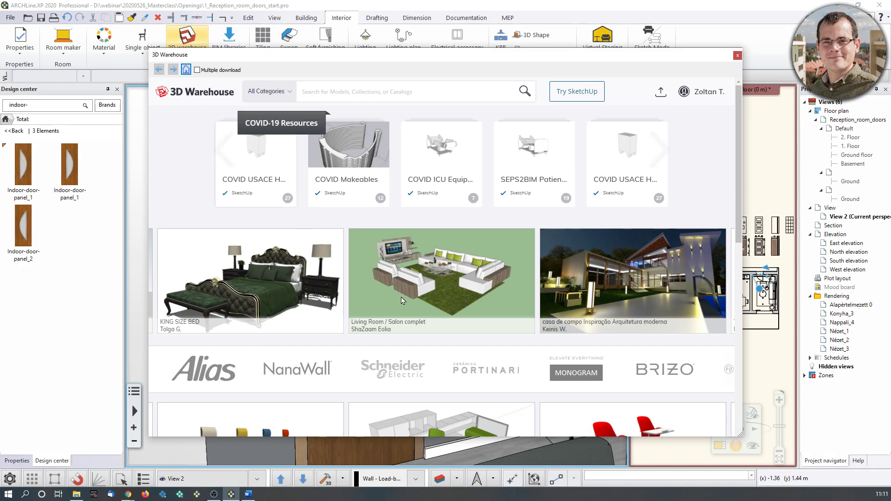
{"action": "scroll", "coordinate": [652, 323], "scroll_direction": "down", "scroll_amount": 3}
{"action": "scroll", "coordinate": [652, 323], "scroll_direction": "down", "scroll_amount": 2}
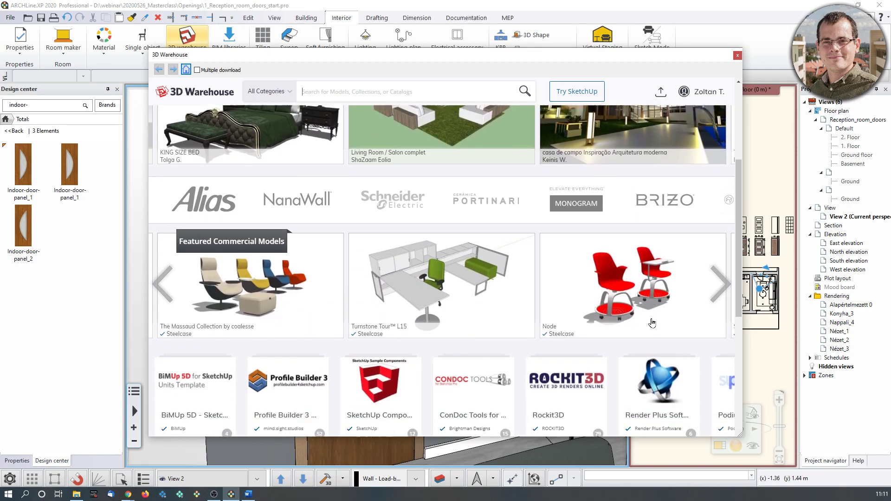
{"action": "scroll", "coordinate": [642, 310], "scroll_direction": "up", "scroll_amount": 5}
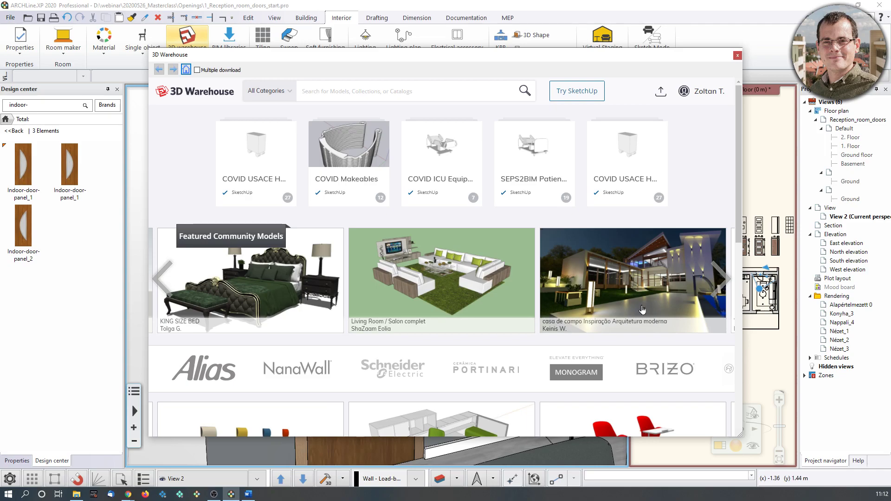
- Search the 3D Warehouse for sliding door and look through the resulting models
{"action": "type", "text": "sliding door"}
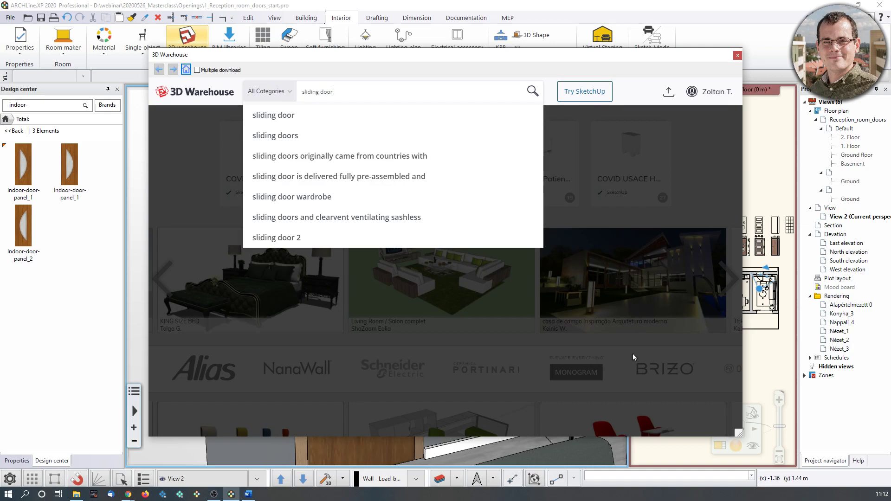
{"action": "key", "text": "Return"}
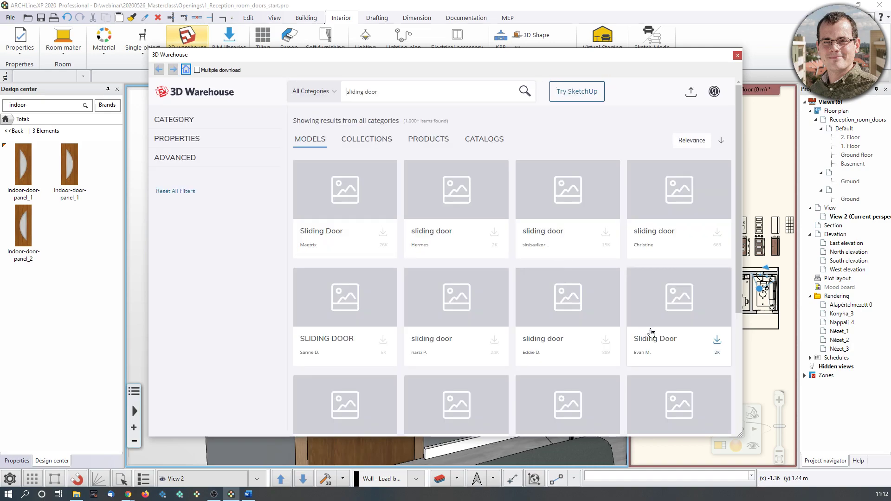
{"action": "scroll", "coordinate": [648, 322], "scroll_direction": "down", "scroll_amount": 10}
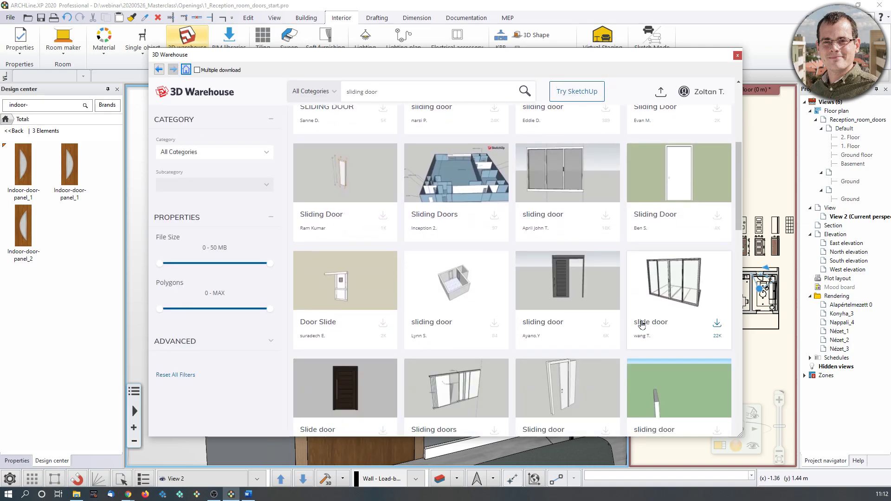
{"action": "scroll", "coordinate": [642, 325], "scroll_direction": "down", "scroll_amount": 5}
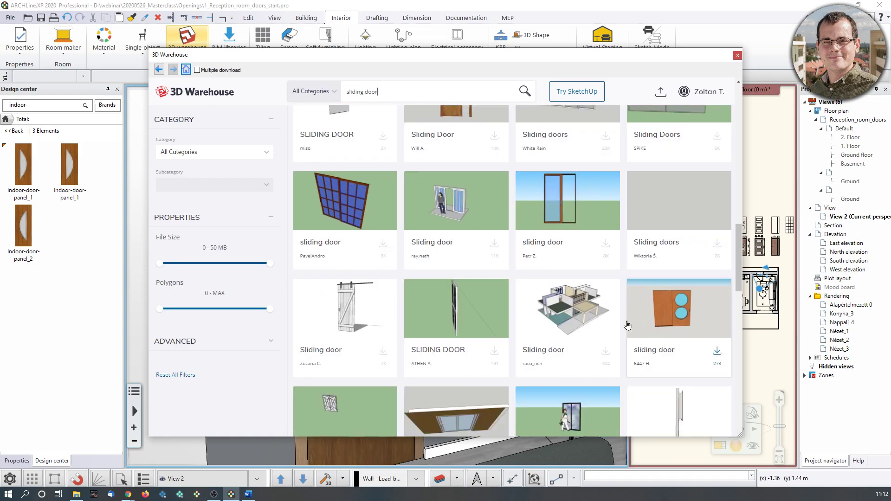
- Search the 3D Warehouse for the creator maykspin2 and find the Sliding Door model
{"action": "triple_click", "coordinate": [423, 94]}
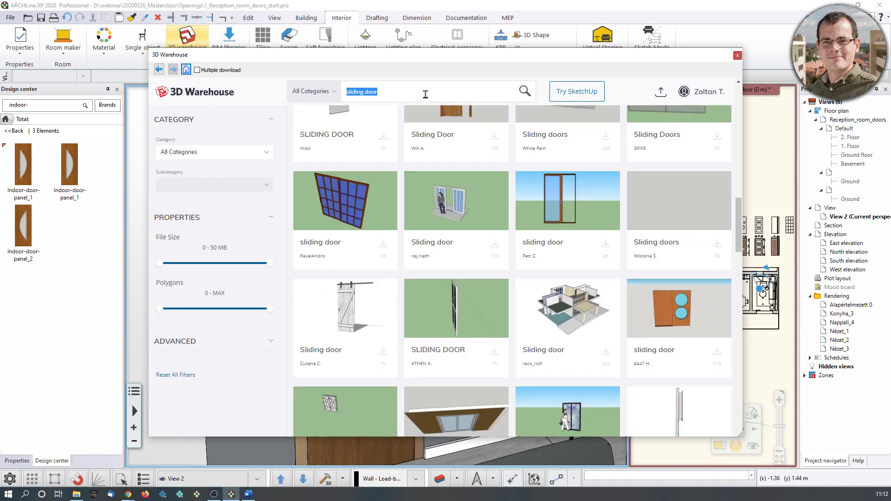
{"action": "type", "text": "maysk"}
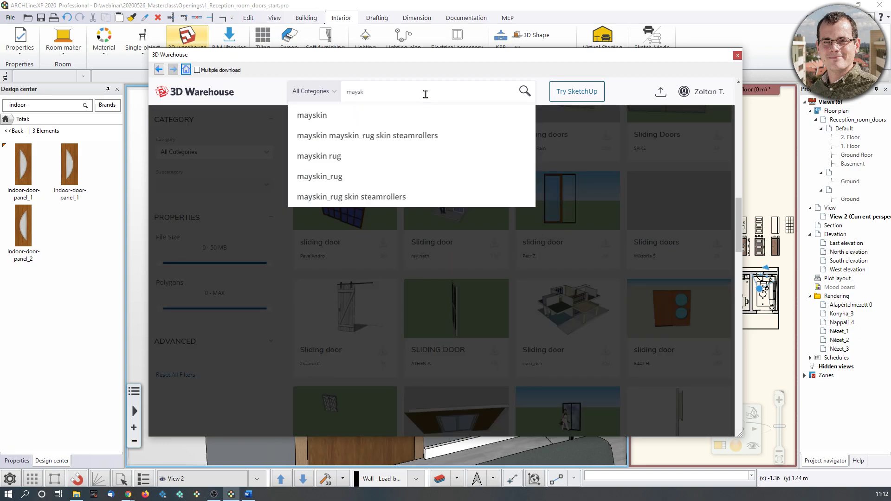
{"action": "key", "text": "BackSpace"}
{"action": "key", "text": "BackSpace"}
{"action": "type", "text": "kspin"}
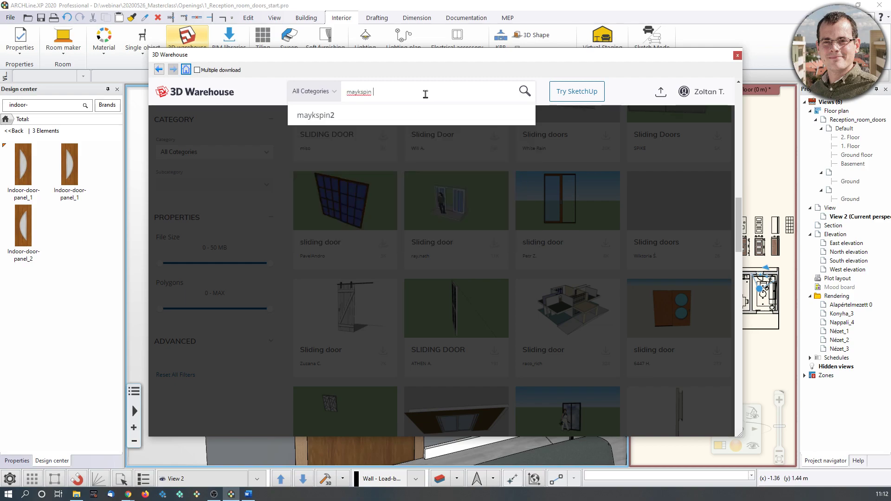
{"action": "left_click", "coordinate": [446, 120]}
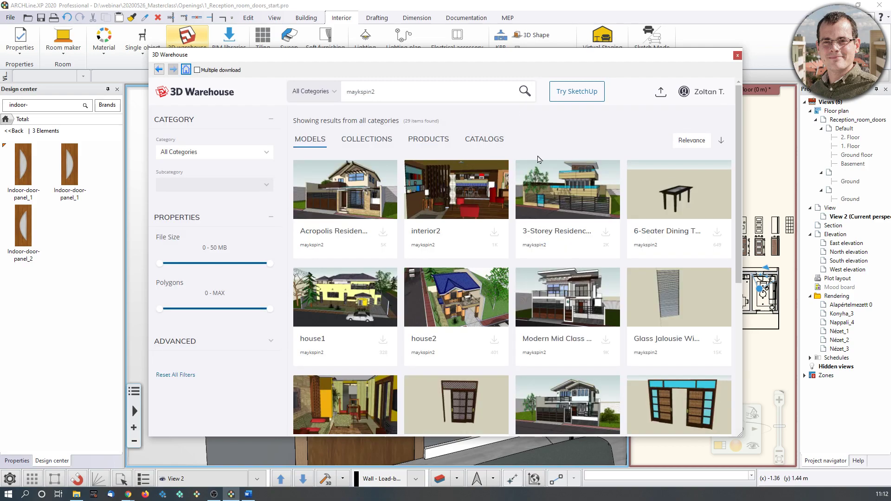
{"action": "scroll", "coordinate": [691, 325], "scroll_direction": "down", "scroll_amount": 2}
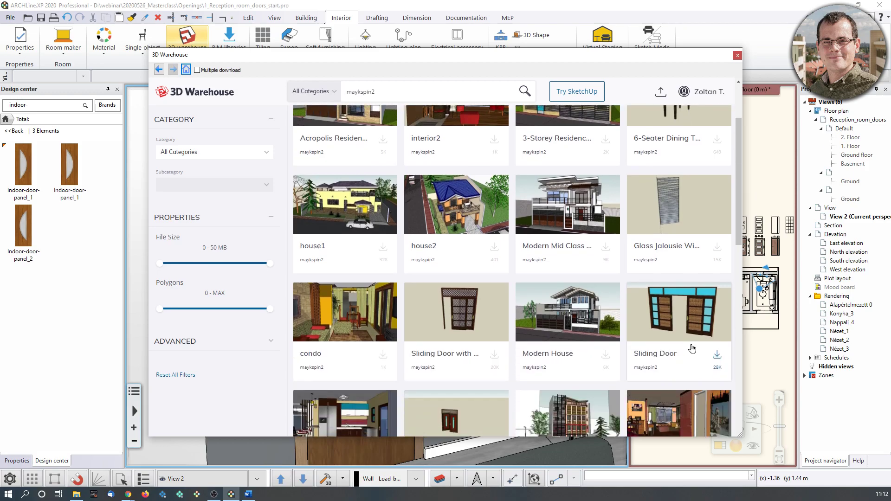
- Open the Sliding Door model's details, check its file data and download it for placement in the project
{"action": "left_click", "coordinate": [694, 306]}
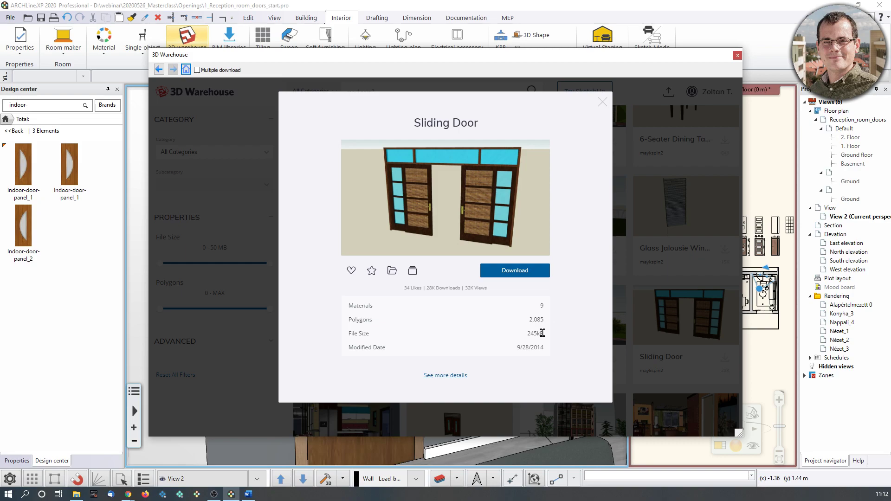
{"action": "left_click_drag", "start_coordinate": [532, 321], "coordinate": [534, 320]}
{"action": "left_click", "coordinate": [557, 322]}
{"action": "left_click", "coordinate": [540, 271]}
{"action": "left_click", "coordinate": [506, 291]}
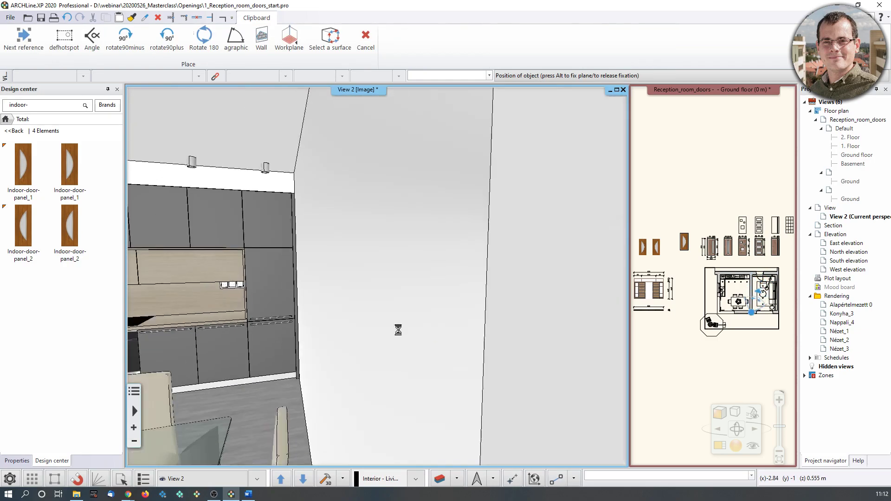
- Place the downloaded sliding door outside the building, beside the balcony in the 3D view
{"action": "scroll", "coordinate": [309, 341], "scroll_direction": "down", "scroll_amount": 8}
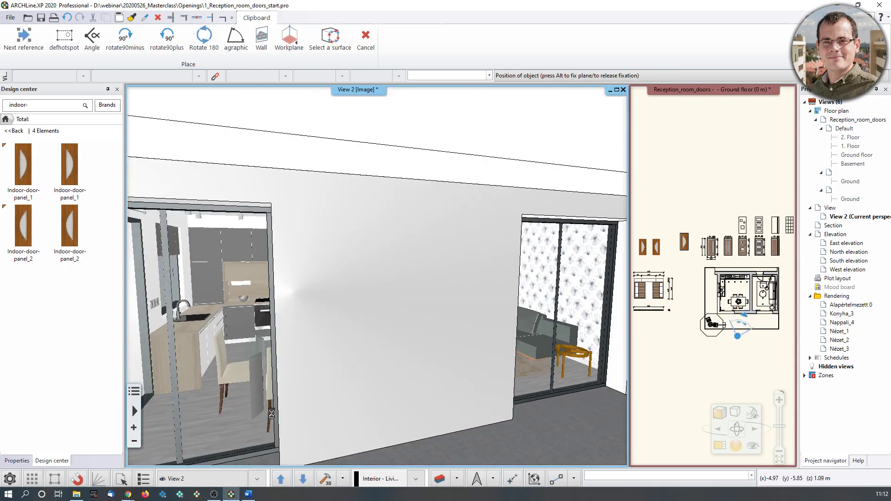
{"action": "scroll", "coordinate": [172, 343], "scroll_direction": "down", "scroll_amount": 5}
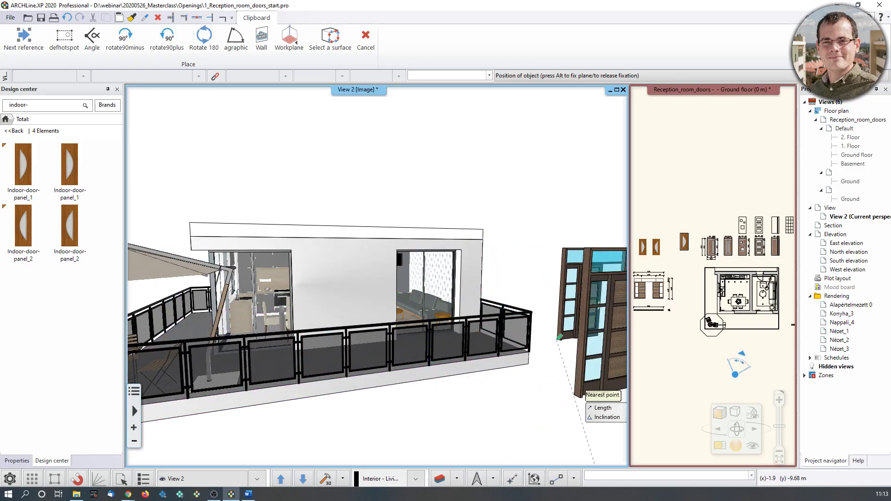
{"action": "left_click", "coordinate": [559, 386]}
- Examine the placed sliding door's leaves, glazing and handles up close in 3D
{"action": "key", "text": "Right"}
{"action": "key", "text": "Right"}
{"action": "key", "text": "Right"}
{"action": "key", "text": "Right"}
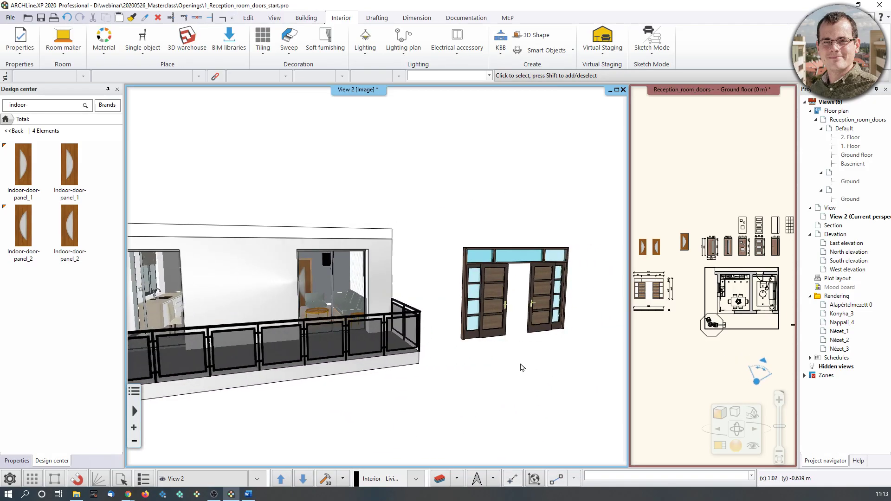
{"action": "key", "text": "Up"}
{"action": "key", "text": "Up"}
{"action": "key", "text": "Up"}
{"action": "key", "text": "Up"}
{"action": "key", "text": "Up"}
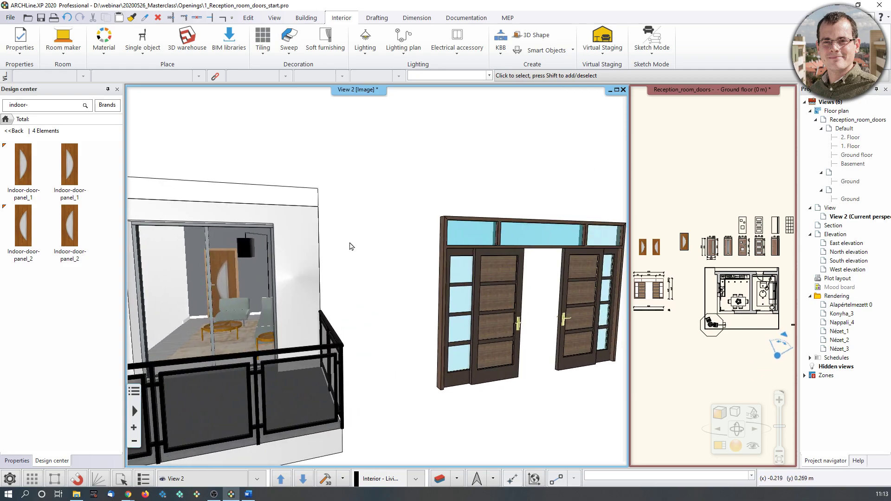
{"action": "key", "text": "Up"}
{"action": "key", "text": "Up"}
{"action": "key", "text": "Up"}
{"action": "key", "text": "Up"}
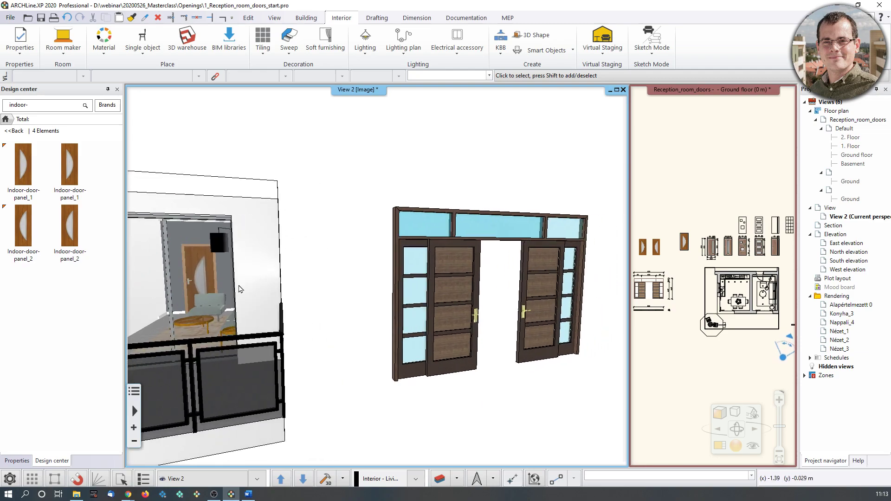
{"action": "key", "text": "Up"}
{"action": "key", "text": "Up"}
- Review the placed sliding door's object placement settings and close them without changes
{"action": "left_click", "coordinate": [473, 358]}
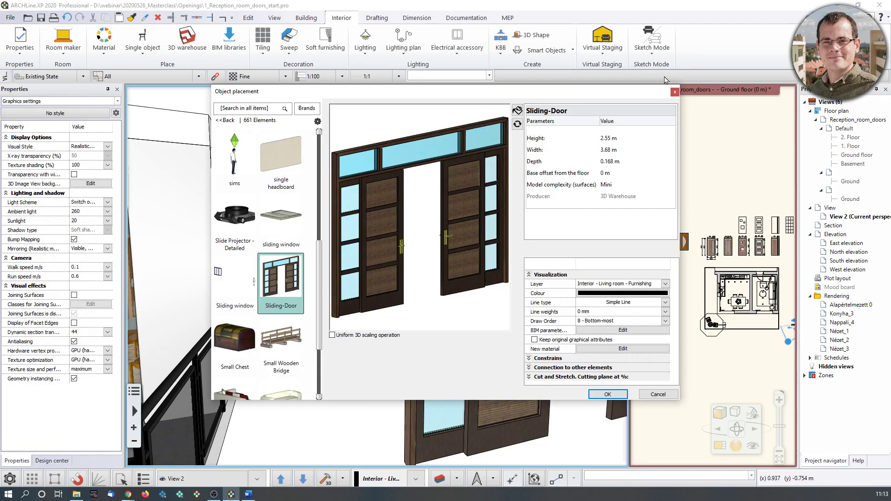
{"action": "left_click", "coordinate": [674, 92]}
{"action": "key", "text": "Down"}
{"action": "key", "text": "Down"}
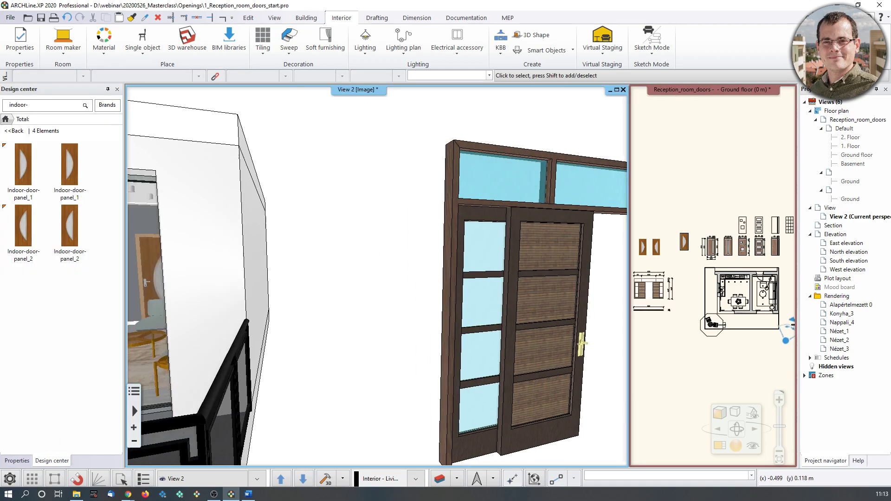
- Draw a straight horizontal wall just behind the sliding door in the floor plan, extending past both of its ends
{"action": "left_click", "coordinate": [756, 334]}
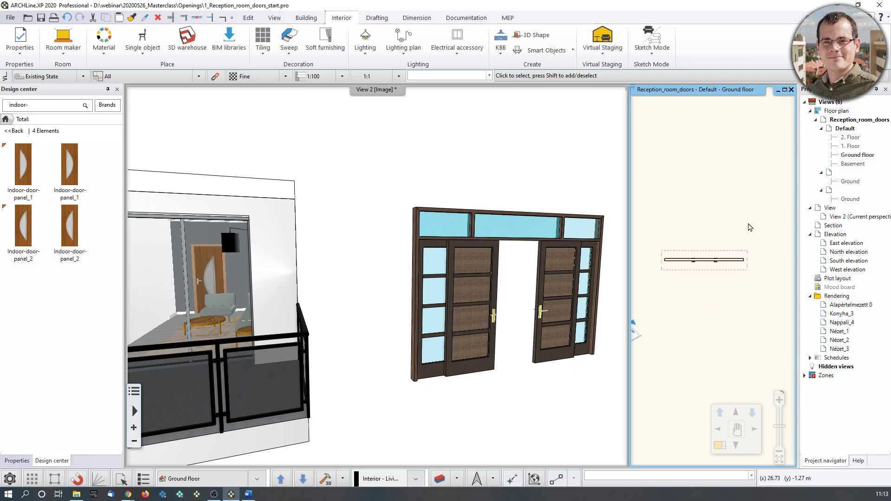
{"action": "left_click", "coordinate": [306, 17]}
{"action": "left_click", "coordinate": [51, 39]}
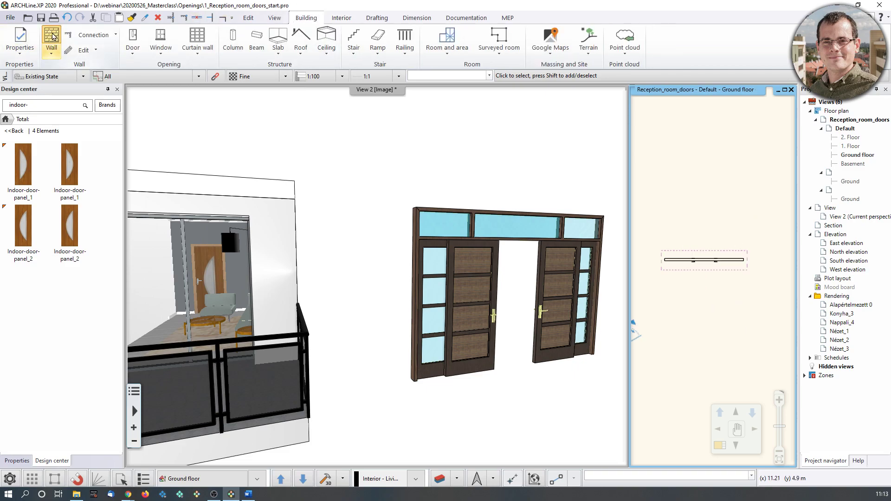
{"action": "left_click", "coordinate": [646, 240]}
{"action": "left_click", "coordinate": [787, 240]}
{"action": "key", "text": "Escape"}
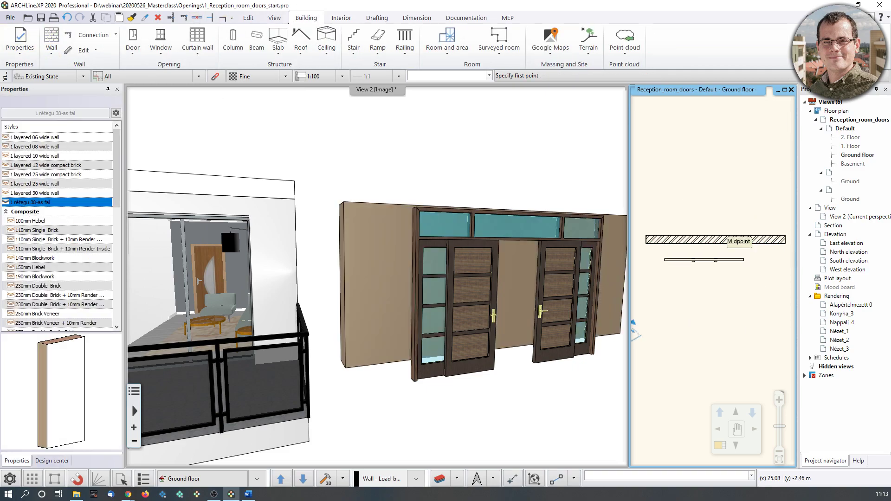
{"action": "key", "text": "Escape"}
- Move the sliding door object by its corner point into the thickness of the new wall
{"action": "left_click", "coordinate": [694, 259]}
{"action": "scroll", "coordinate": [674, 258], "scroll_direction": "up", "scroll_amount": 2}
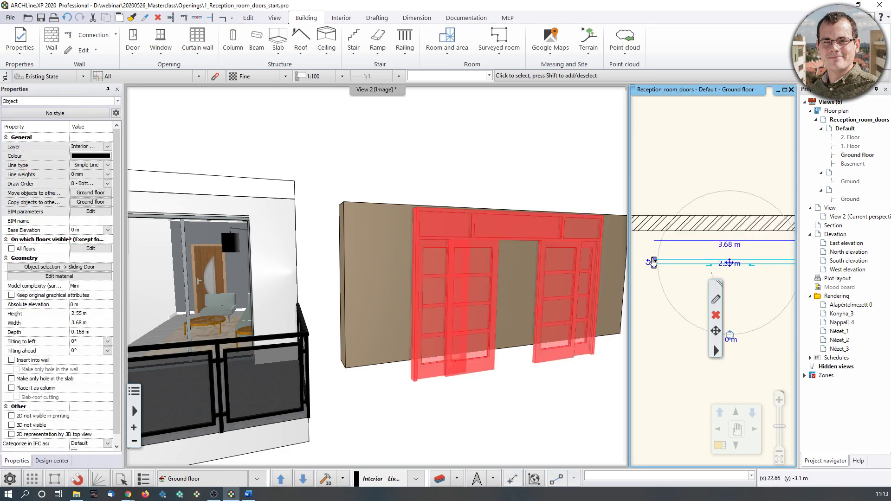
{"action": "left_click", "coordinate": [653, 261]}
{"action": "scroll", "coordinate": [673, 223], "scroll_direction": "up", "scroll_amount": 2}
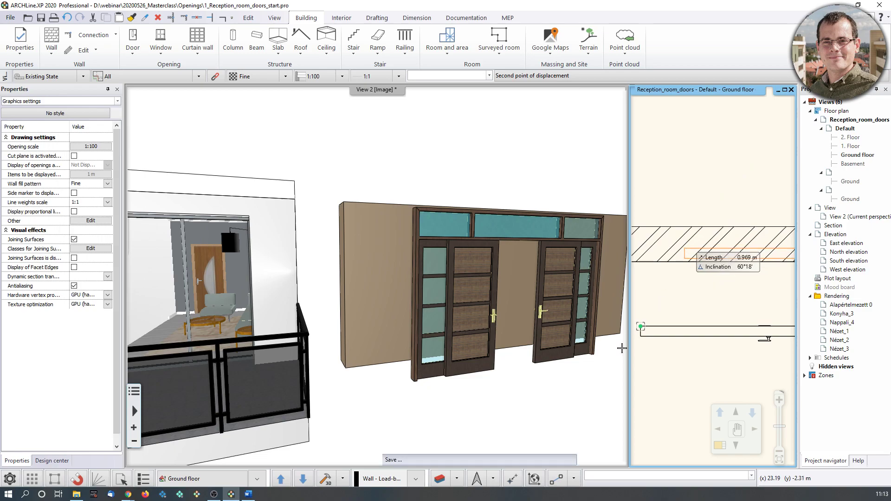
{"action": "left_click", "coordinate": [451, 313]}
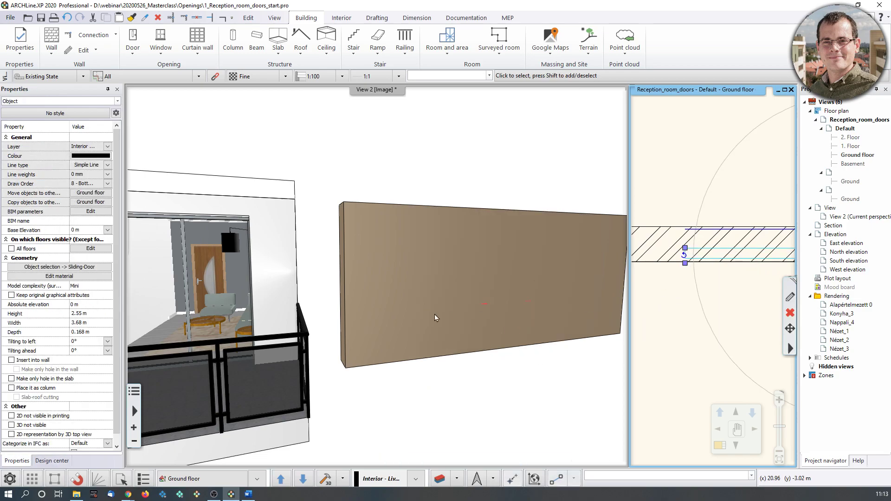
- Delete the wall drawn around the sliding door
{"action": "left_click", "coordinate": [375, 274]}
{"action": "scroll", "coordinate": [452, 274], "scroll_direction": "up", "scroll_amount": 2}
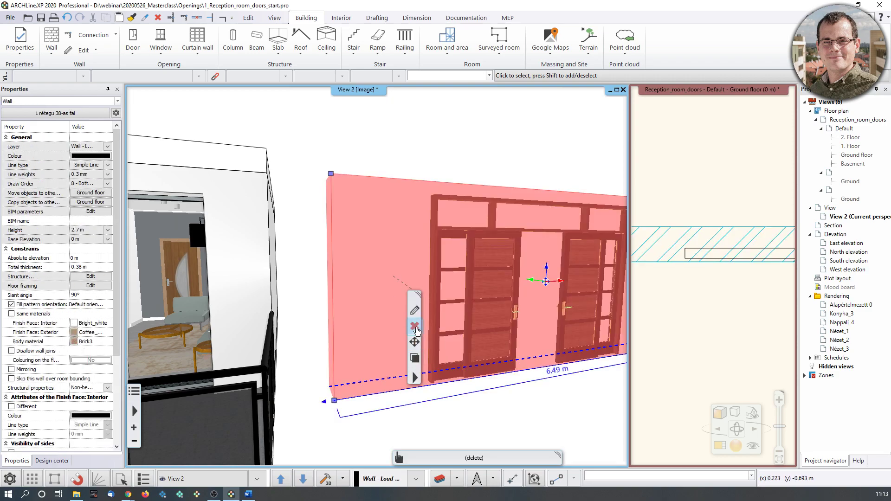
{"action": "left_click", "coordinate": [414, 337]}
- Inspect the sliding door object in 3D, make the floor plan the main view and select the door there
{"action": "left_click", "coordinate": [496, 321]}
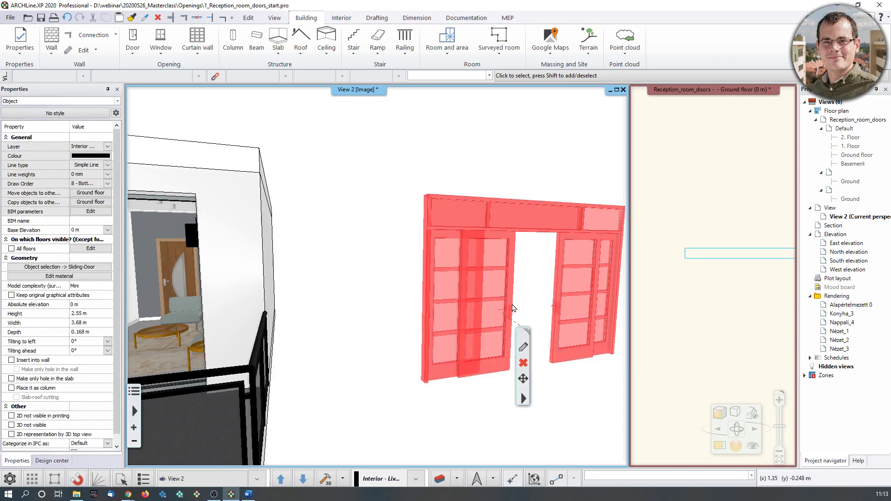
{"action": "middle_click_drag", "start_coordinate": [510, 324], "coordinate": [538, 304]}
{"action": "left_click", "coordinate": [734, 325]}
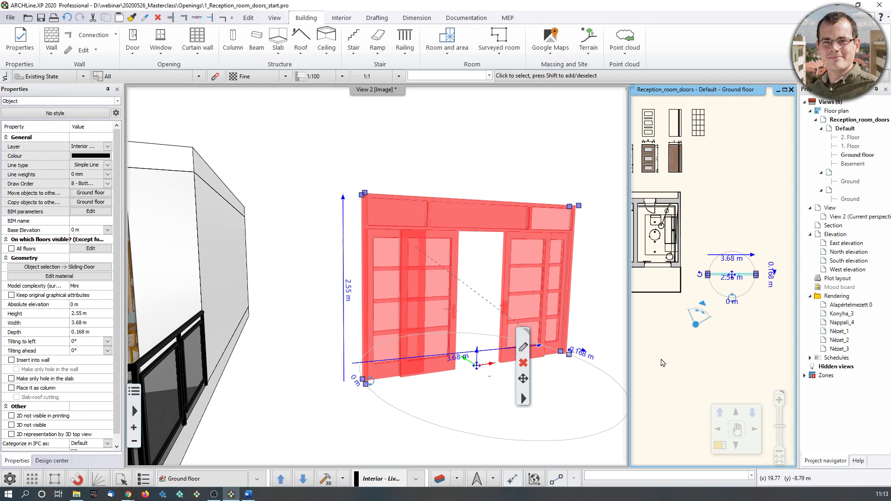
{"action": "left_click", "coordinate": [667, 382]}
{"action": "left_click", "coordinate": [719, 444]}
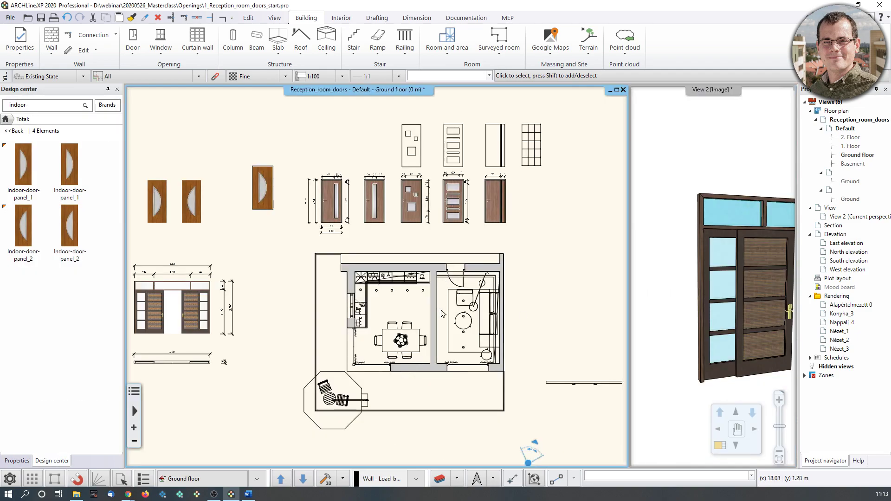
{"action": "scroll", "coordinate": [419, 322], "scroll_direction": "up", "scroll_amount": 3}
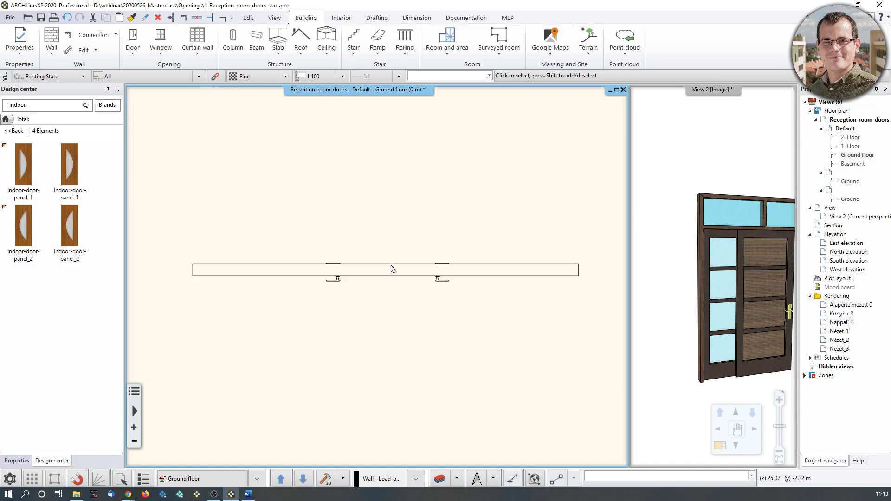
{"action": "left_click", "coordinate": [395, 278]}
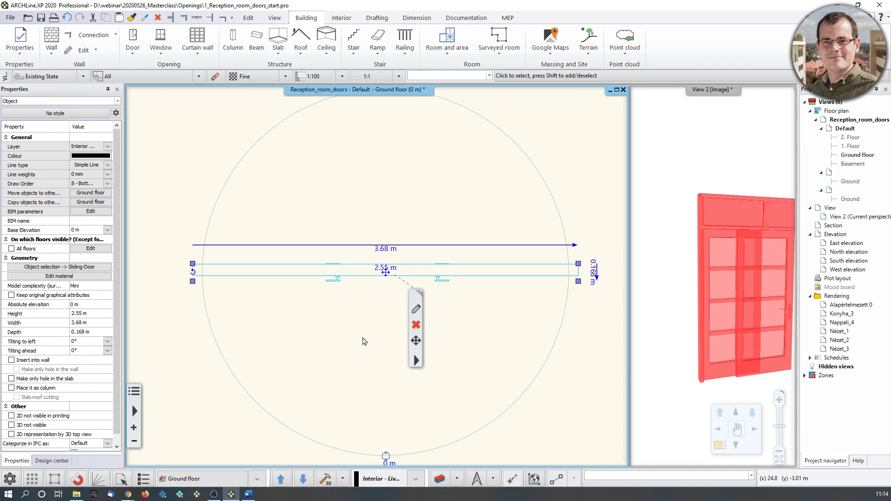
- Move the sliding door object from beside the house to just below the dimensioned plan drawing of the sliding door
{"action": "scroll", "coordinate": [357, 319], "scroll_direction": "down", "scroll_amount": 6}
{"action": "middle_click_drag", "start_coordinate": [139, 275], "coordinate": [305, 314]}
{"action": "scroll", "coordinate": [302, 311], "scroll_direction": "up", "scroll_amount": 4}
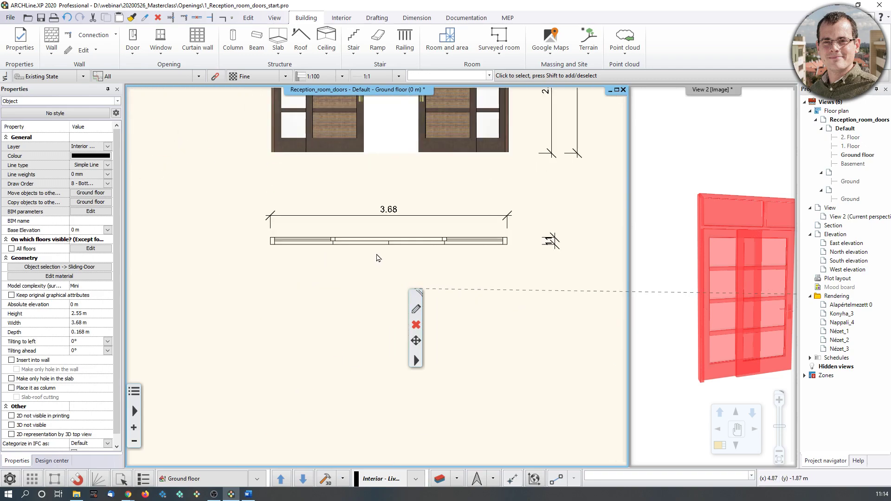
{"action": "scroll", "coordinate": [494, 262], "scroll_direction": "down", "scroll_amount": 6}
{"action": "middle_click_drag", "start_coordinate": [467, 253], "coordinate": [343, 254]}
{"action": "scroll", "coordinate": [341, 254], "scroll_direction": "up", "scroll_amount": 4}
{"action": "left_click", "coordinate": [416, 340]}
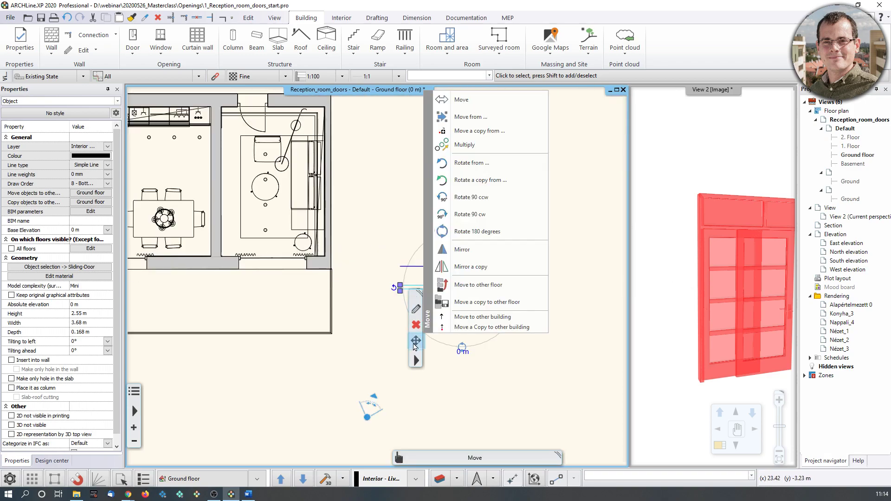
{"action": "left_click", "coordinate": [467, 100]}
{"action": "scroll", "coordinate": [372, 328], "scroll_direction": "down", "scroll_amount": 3}
{"action": "scroll", "coordinate": [364, 285], "scroll_direction": "up", "scroll_amount": 5}
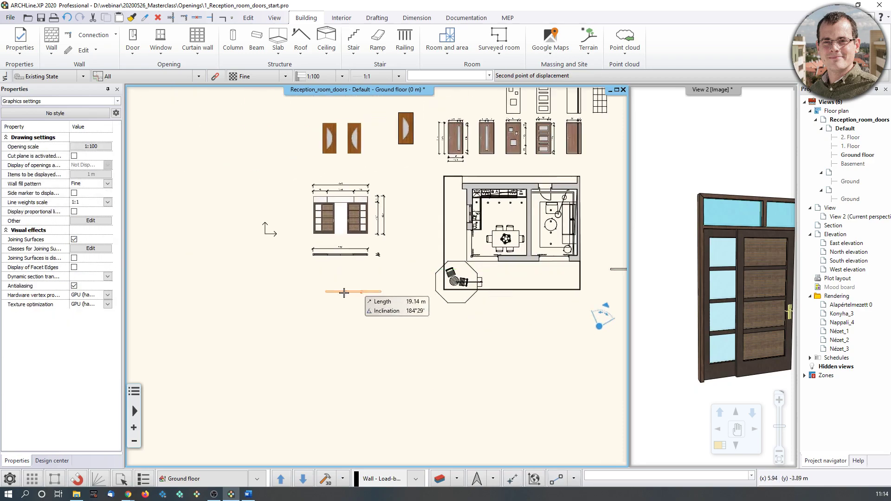
{"action": "left_click", "coordinate": [411, 195]}
{"action": "left_click", "coordinate": [522, 191]}
{"action": "middle_click_drag", "start_coordinate": [403, 188], "coordinate": [377, 258]}
{"action": "scroll", "coordinate": [377, 258], "scroll_direction": "up", "scroll_amount": 5}
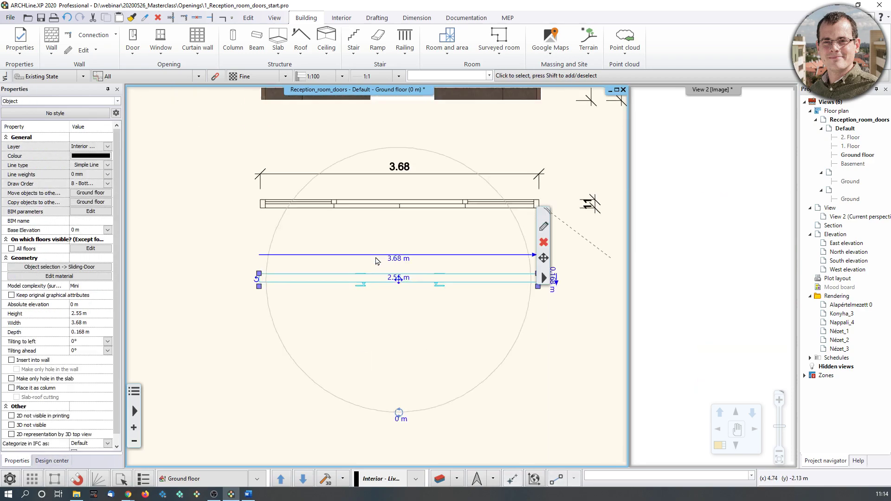
{"action": "left_click", "coordinate": [190, 217]}
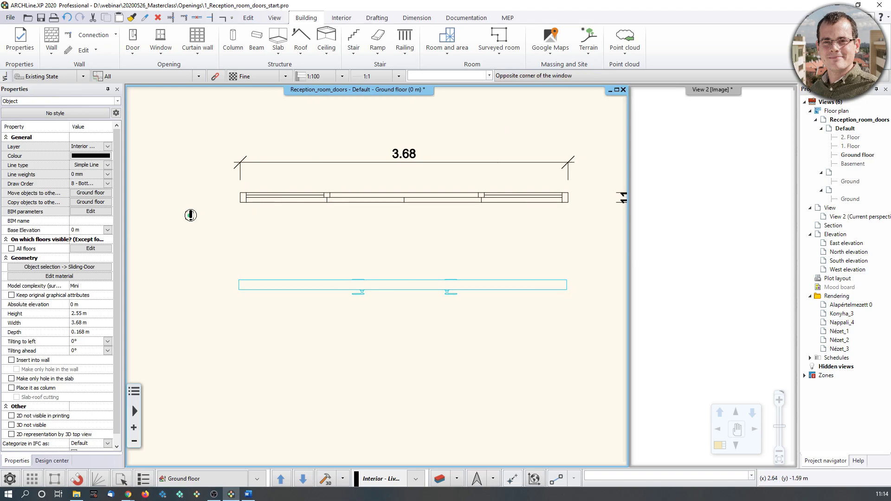
- Place the View 2 camera in front of the moved sliding door and make the 3D view the main view
{"action": "left_click", "coordinate": [715, 265]}
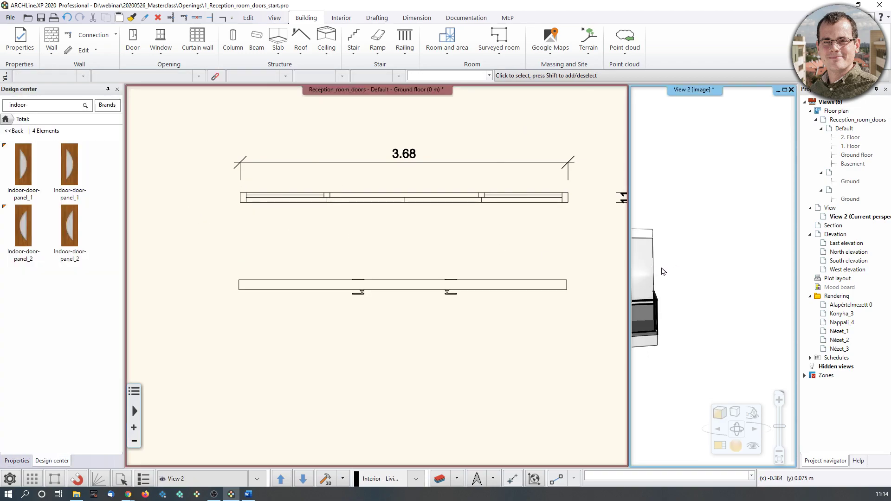
{"action": "left_click", "coordinate": [549, 262]}
{"action": "scroll", "coordinate": [552, 262], "scroll_direction": "down", "scroll_amount": 6}
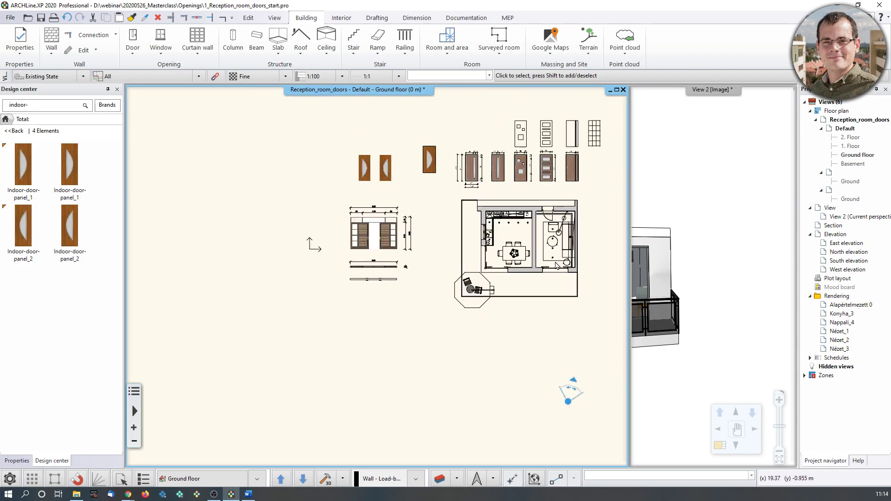
{"action": "left_click_drag", "start_coordinate": [572, 381], "coordinate": [369, 306]}
{"action": "scroll", "coordinate": [403, 297], "scroll_direction": "up", "scroll_amount": 5}
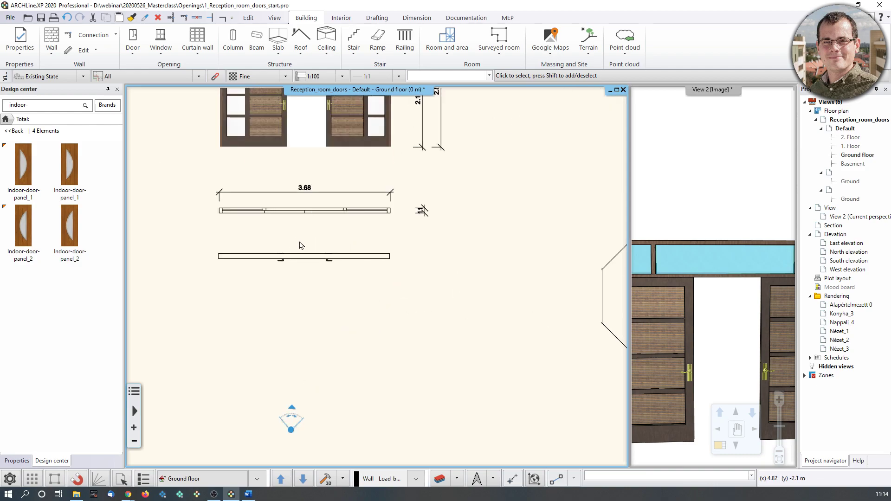
{"action": "left_click", "coordinate": [263, 256]}
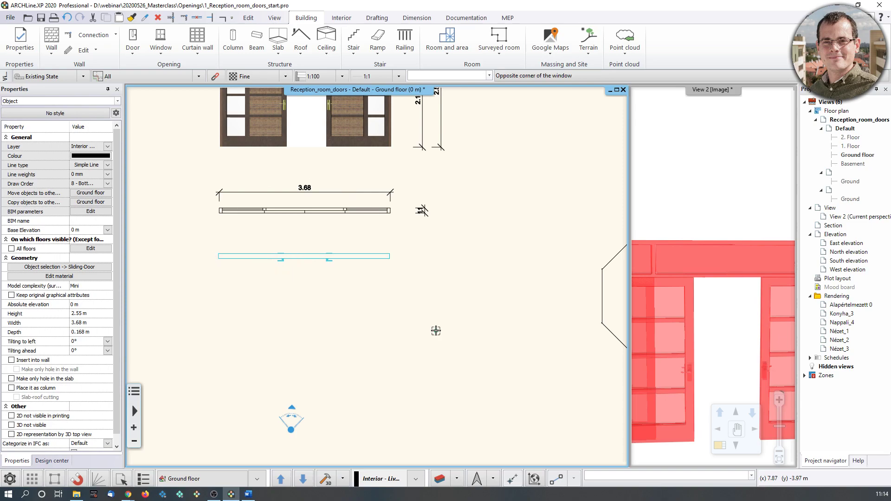
{"action": "key", "text": "Escape"}
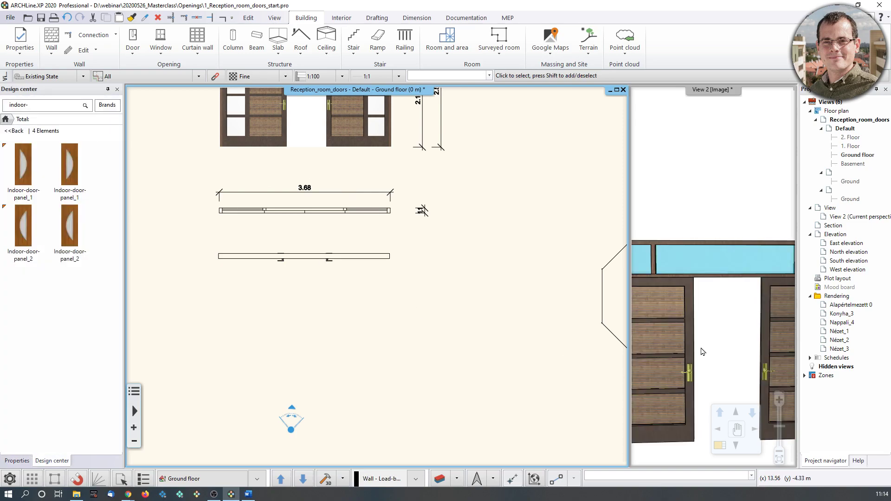
{"action": "left_click", "coordinate": [712, 90]}
{"action": "right_click_drag", "start_coordinate": [504, 377], "coordinate": [490, 350]}
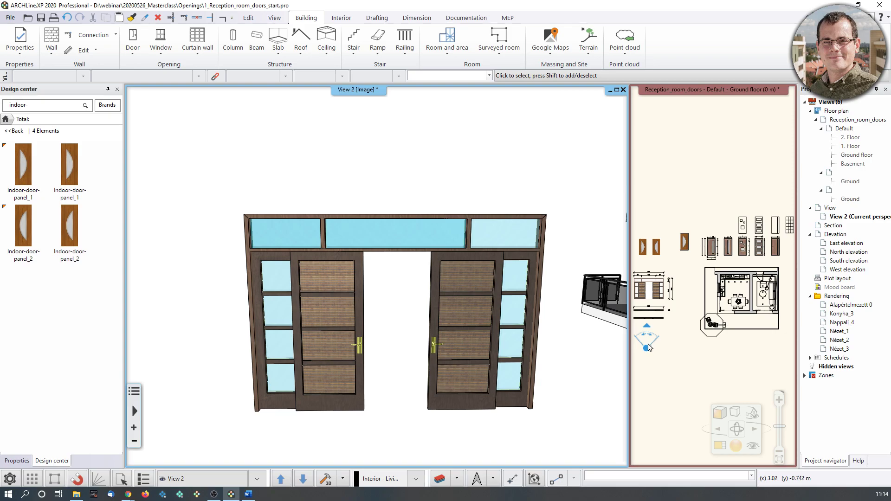
- Move the camera into the kitchen and locate the material of the grey upper cabinet fronts in the Design Center
{"action": "left_click_drag", "start_coordinate": [648, 330], "coordinate": [736, 286]}
{"action": "scroll", "coordinate": [487, 304], "scroll_direction": "up", "scroll_amount": 4}
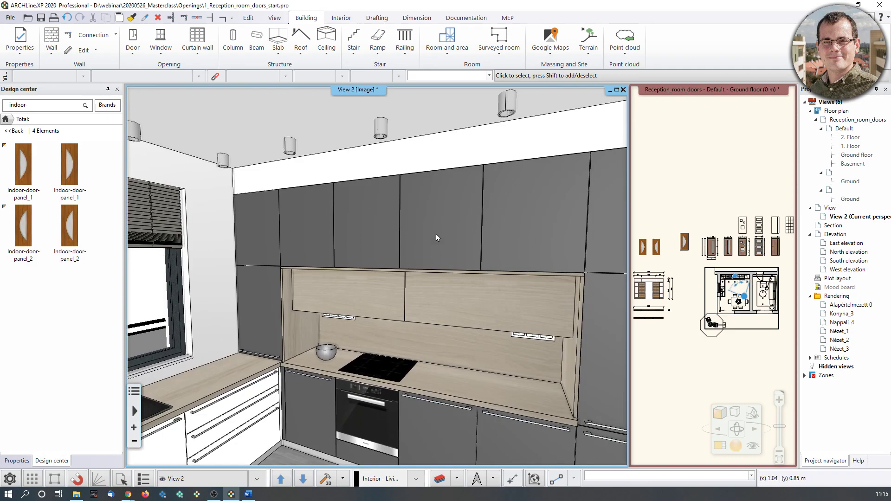
{"action": "right_click", "coordinate": [457, 216]}
{"action": "left_click", "coordinate": [516, 332]}
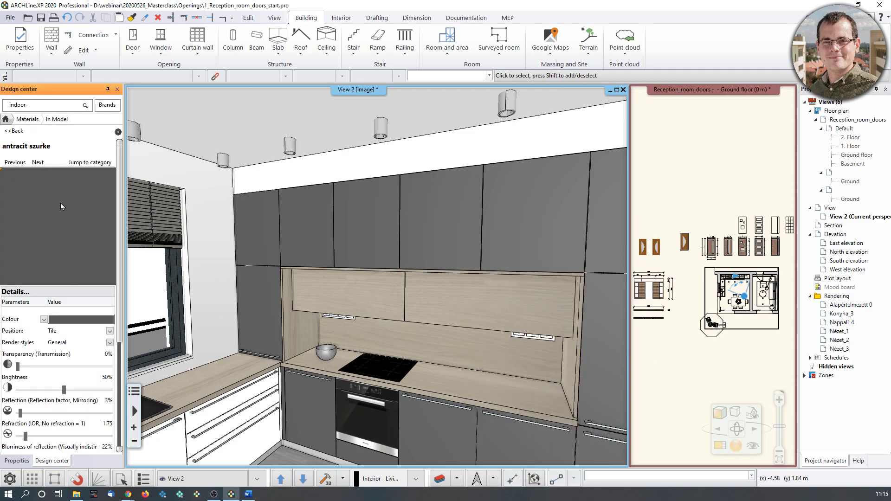
- Bring the camera from the kitchen back to an angled view of the whole sliding door
{"action": "middle_click_drag", "start_coordinate": [679, 291], "coordinate": [710, 268]}
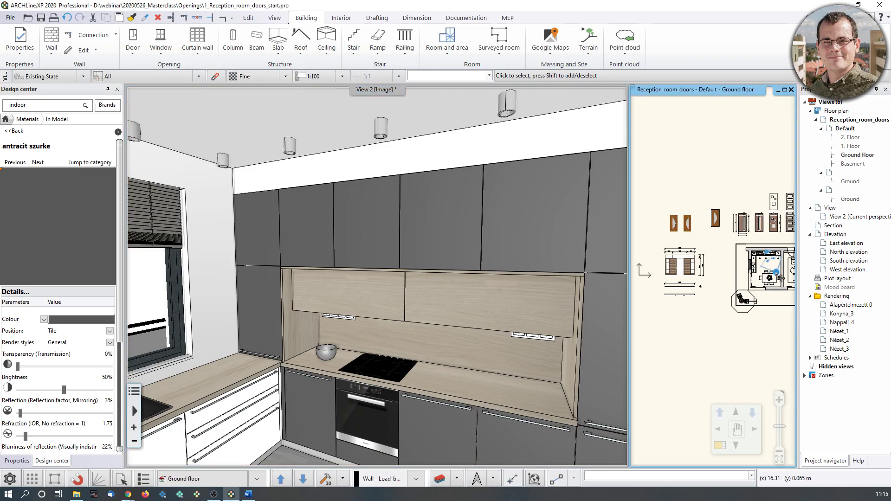
{"action": "left_click_drag", "start_coordinate": [775, 272], "coordinate": [687, 316]}
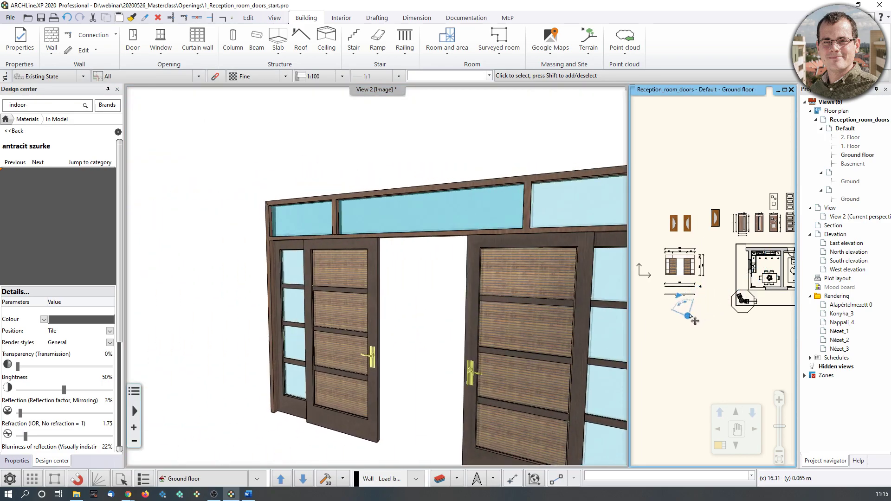
{"action": "middle_click_drag", "start_coordinate": [487, 282], "coordinate": [429, 253]}
- Replace the brown wood of the sliding door's leaf frames, outer frame and trims with antracit szurke on this object only
{"action": "left_click_drag", "start_coordinate": [39, 247], "coordinate": [311, 218]}
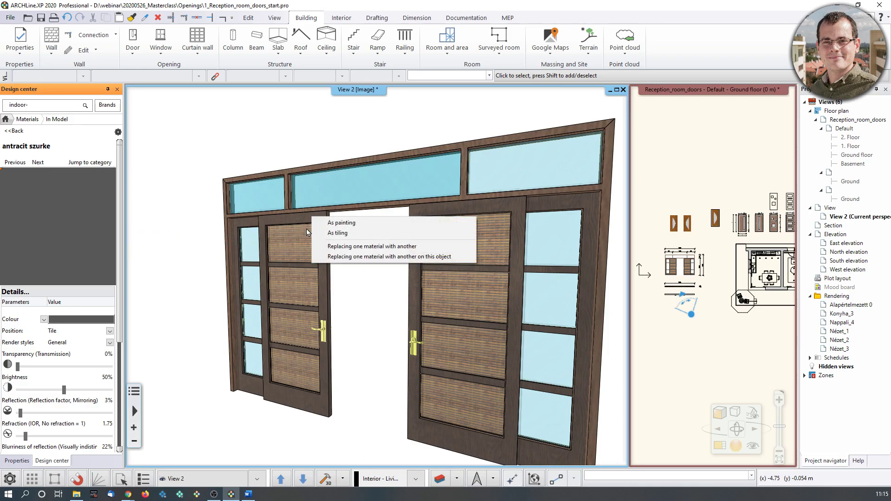
{"action": "left_click", "coordinate": [355, 256]}
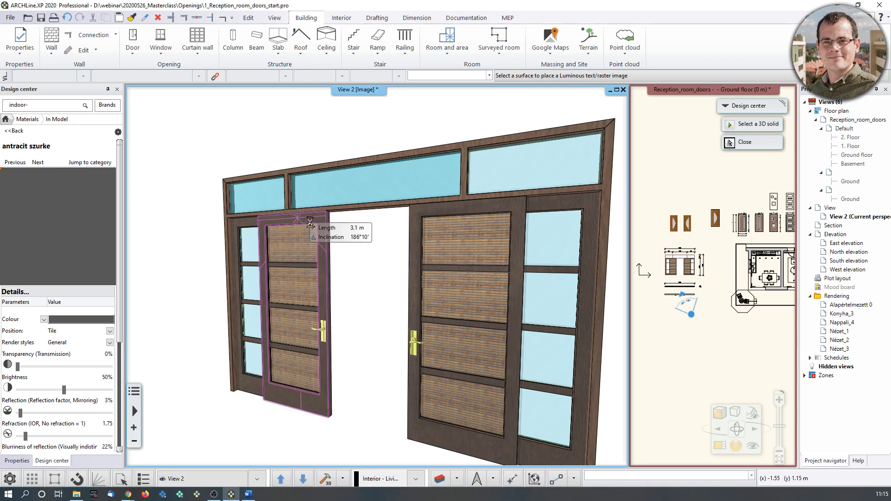
{"action": "scroll", "coordinate": [332, 227], "scroll_direction": "up", "scroll_amount": 3}
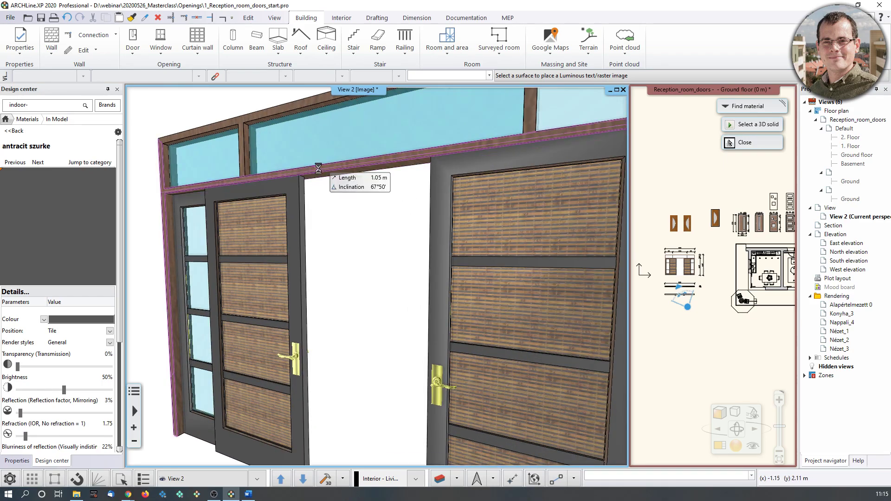
{"action": "scroll", "coordinate": [325, 314], "scroll_direction": "up", "scroll_amount": 2}
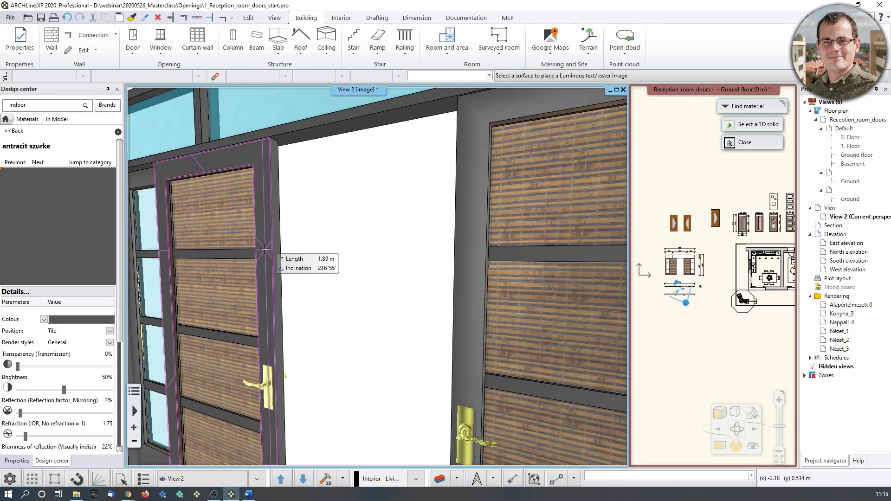
{"action": "scroll", "coordinate": [332, 338], "scroll_direction": "up", "scroll_amount": 5}
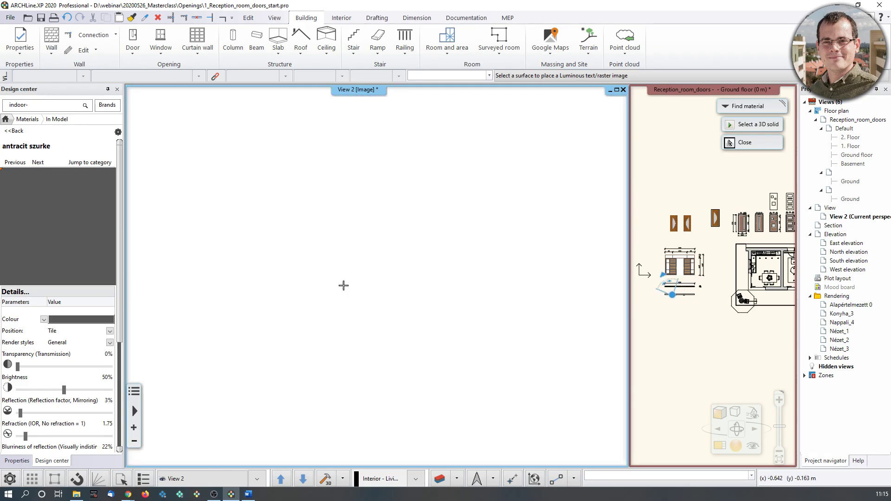
{"action": "scroll", "coordinate": [332, 337], "scroll_direction": "down", "scroll_amount": 3}
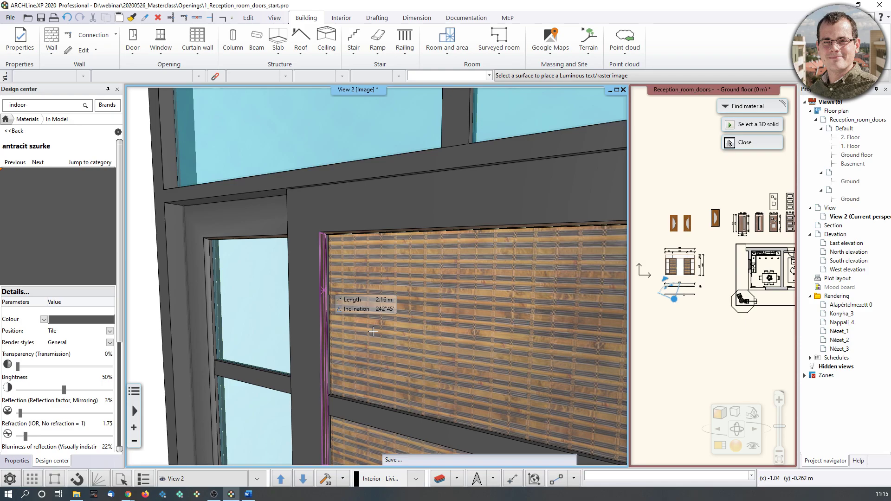
{"action": "scroll", "coordinate": [434, 337], "scroll_direction": "down", "scroll_amount": 5}
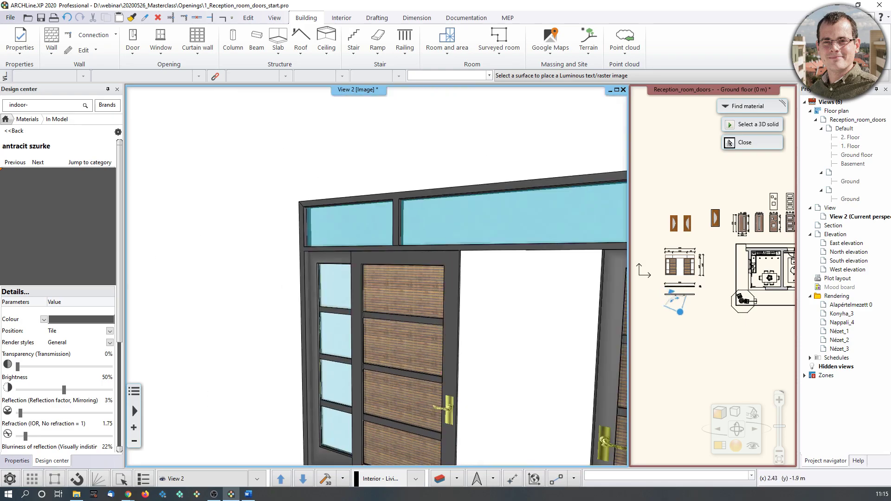
{"action": "key", "text": "Escape"}
{"action": "middle_click_drag", "start_coordinate": [523, 354], "coordinate": [587, 334]}
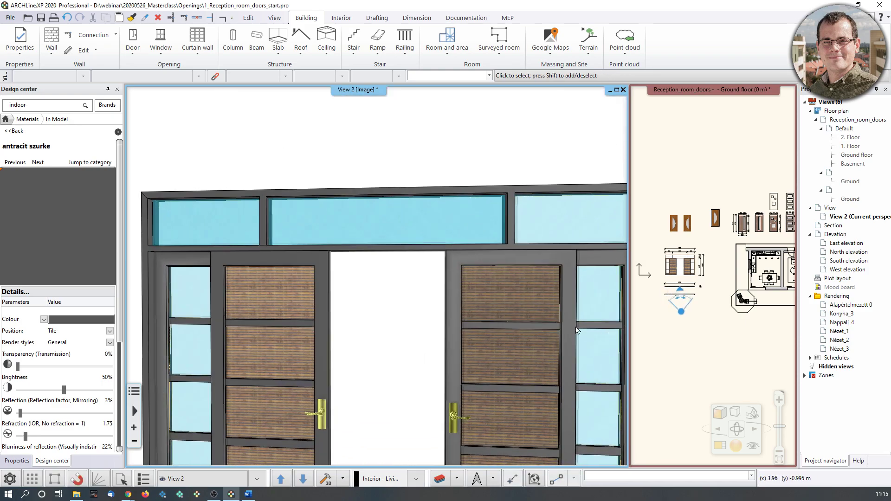
{"action": "scroll", "coordinate": [533, 306], "scroll_direction": "down", "scroll_amount": 3}
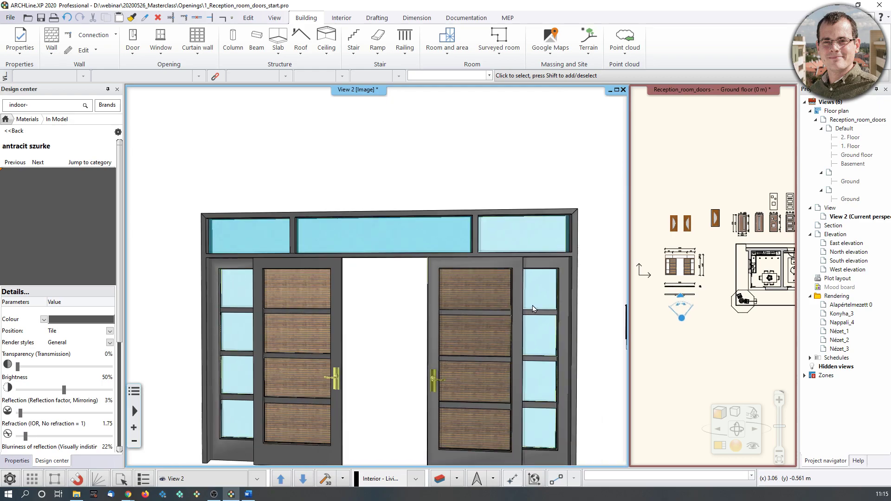
- Search the Design Center for glass and replace the sliding door's glazing with Blue glass 02 on this object only
{"action": "left_click", "coordinate": [6, 119]}
{"action": "left_click", "coordinate": [29, 108]}
{"action": "type", "text": "glass"}
{"action": "key", "text": "Return"}
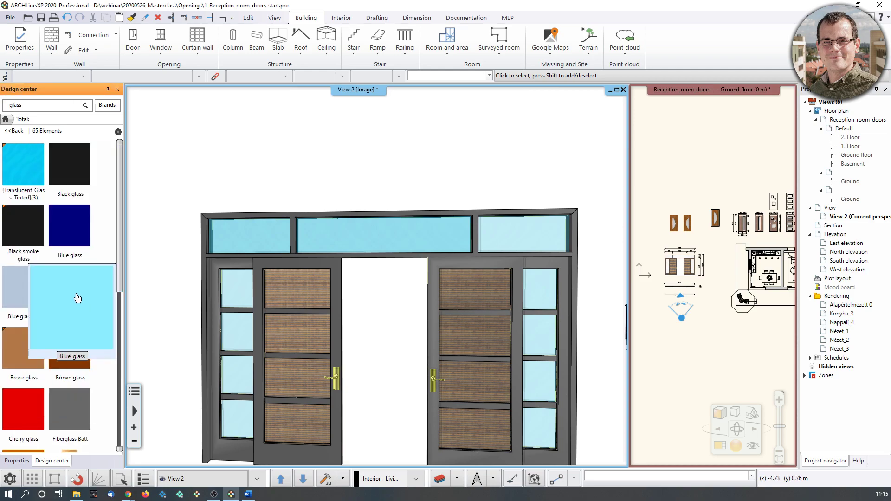
{"action": "mouse_move", "coordinate": [20, 300]}
{"action": "left_click_drag", "start_coordinate": [20, 301], "coordinate": [268, 237]}
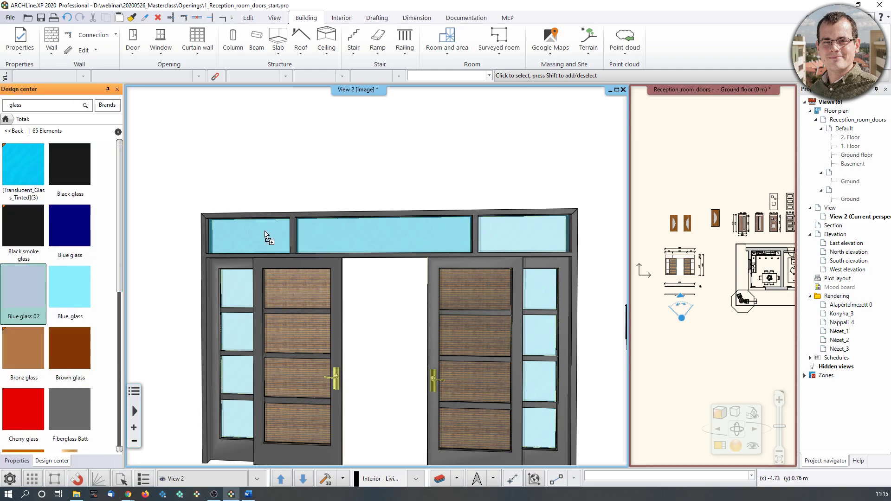
{"action": "left_click", "coordinate": [477, 271]}
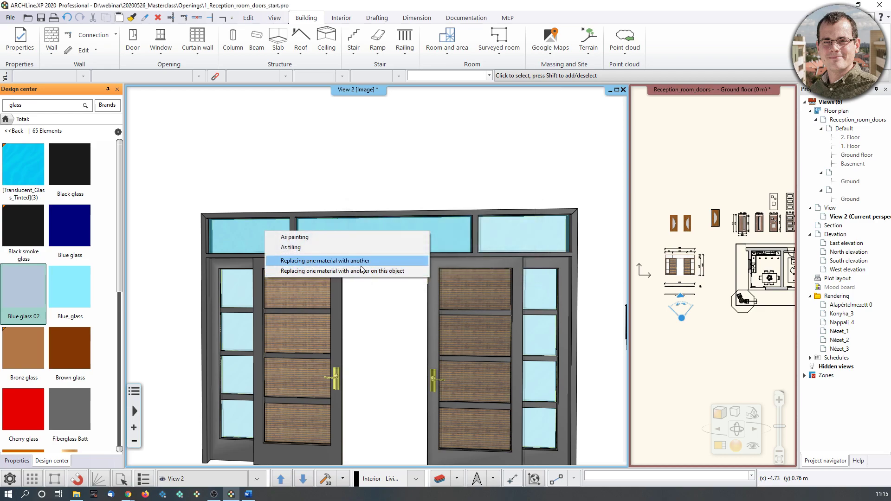
{"action": "left_click", "coordinate": [381, 271]}
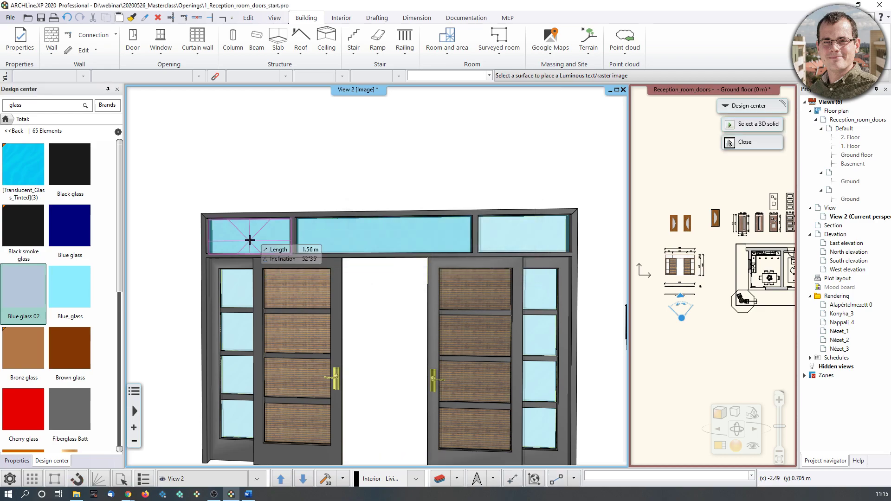
{"action": "key", "text": "Escape"}
- Get a close view of the door leaf with its wooden panels and search the Design Center materials for gray
{"action": "middle_click_drag", "start_coordinate": [298, 371], "coordinate": [354, 261]}
{"action": "scroll", "coordinate": [311, 352], "scroll_direction": "up", "scroll_amount": 4}
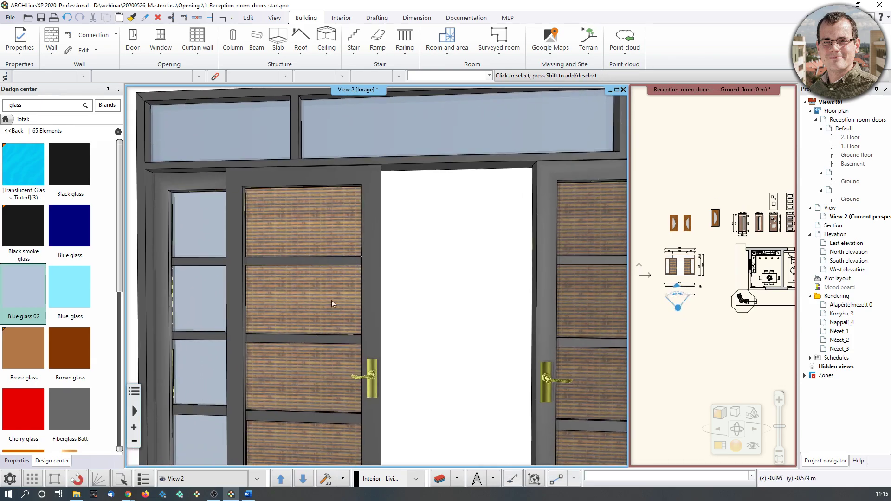
{"action": "scroll", "coordinate": [281, 304], "scroll_direction": "up", "scroll_amount": 5}
{"action": "scroll", "coordinate": [323, 299], "scroll_direction": "down", "scroll_amount": 3}
{"action": "scroll", "coordinate": [321, 298], "scroll_direction": "down", "scroll_amount": 2}
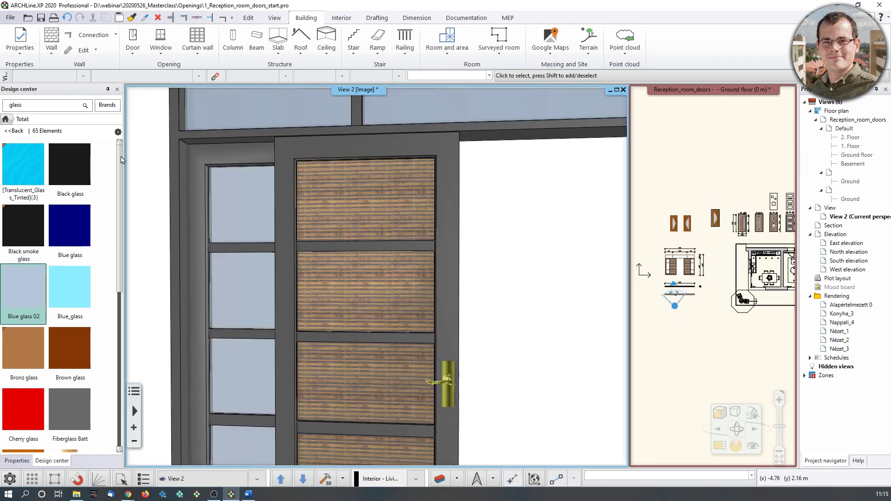
{"action": "left_click", "coordinate": [5, 119]}
{"action": "double_click", "coordinate": [24, 108]}
{"action": "type", "text": "gray"}
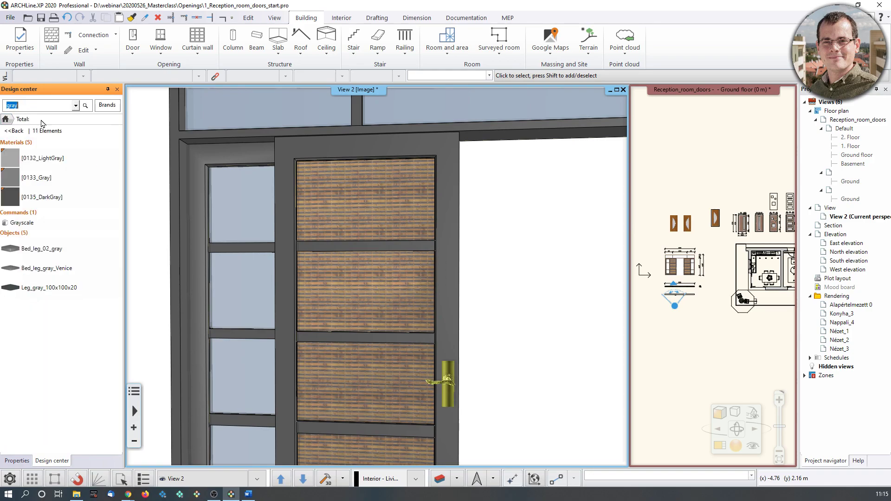
{"action": "left_click", "coordinate": [11, 142]}
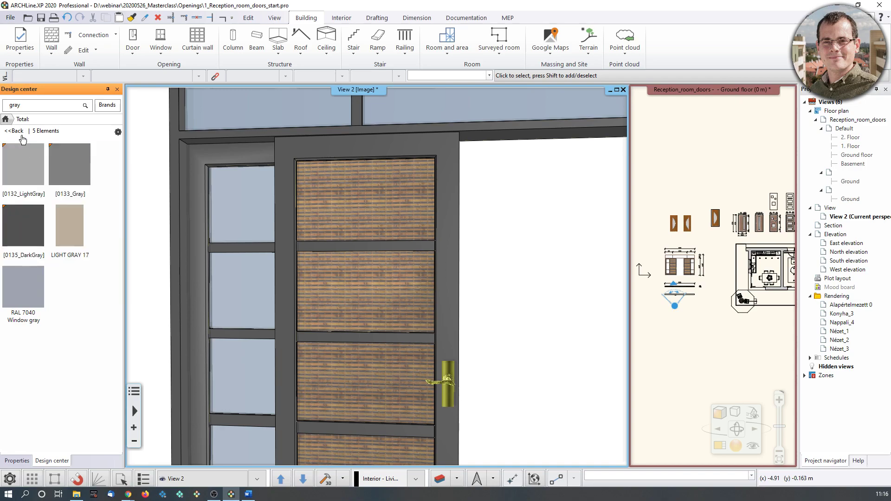
- Search the materials for grey and replace the striped wood of the door panels with grey_stone on this object only
{"action": "left_click", "coordinate": [17, 107]}
{"action": "key", "text": "BackSpace"}
{"action": "type", "text": "e"}
{"action": "key", "text": "Return"}
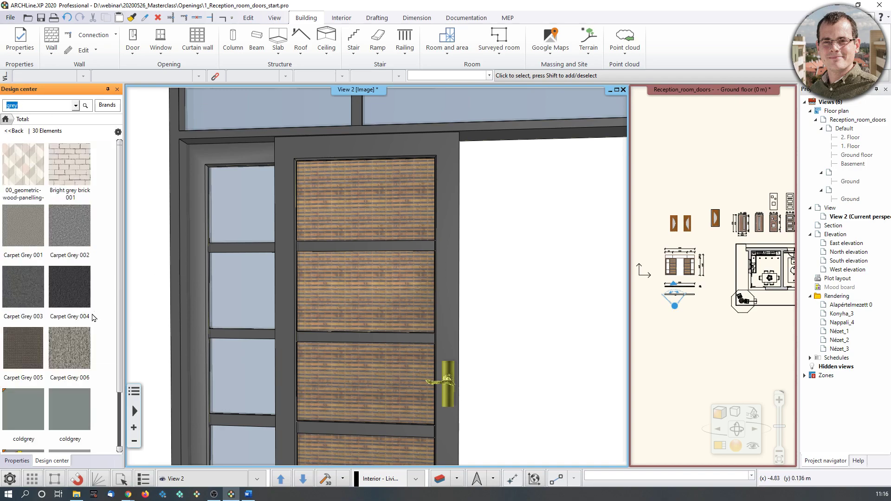
{"action": "mouse_move", "coordinate": [77, 428]}
{"action": "scroll", "coordinate": [77, 428], "scroll_direction": "down", "scroll_amount": 3}
{"action": "left_click_drag", "start_coordinate": [79, 232], "coordinate": [390, 288]}
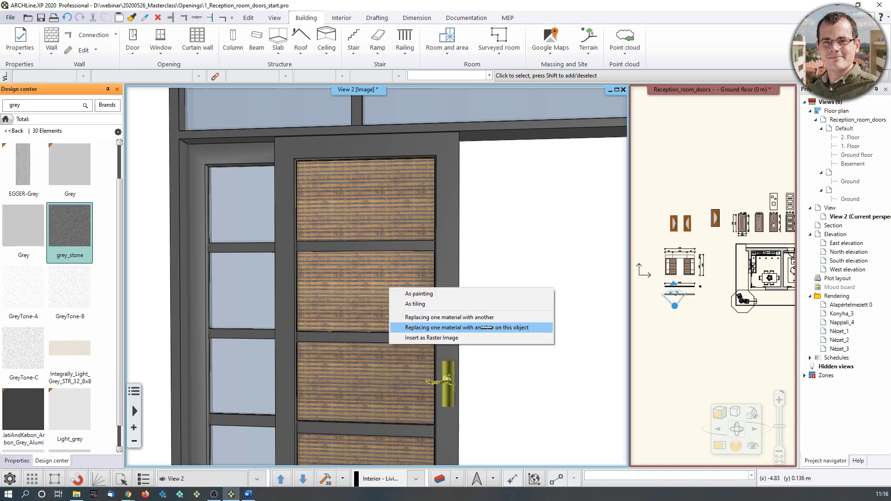
{"action": "left_click", "coordinate": [478, 328]}
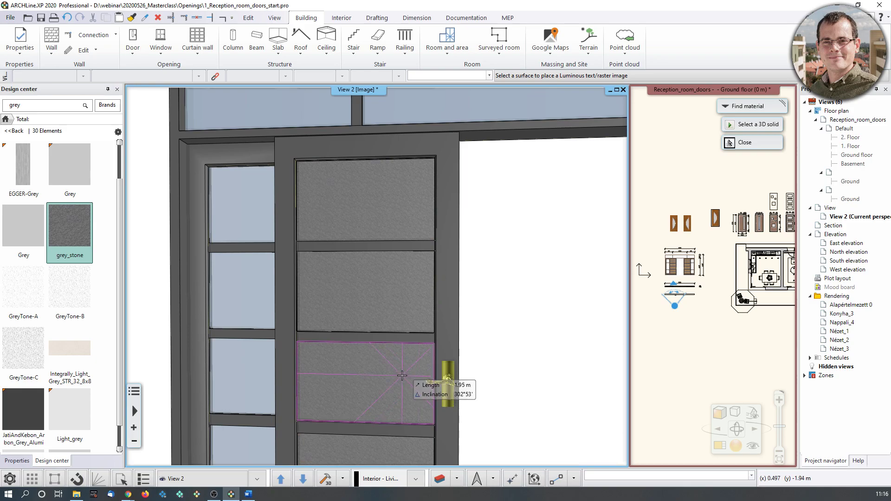
- Leave the material replacement, select the sliding door object on the floor plan and start converting it to a door/window
{"action": "scroll", "coordinate": [466, 372], "scroll_direction": "down", "scroll_amount": 5}
{"action": "key", "text": "Escape"}
{"action": "scroll", "coordinate": [426, 344], "scroll_direction": "up", "scroll_amount": 10}
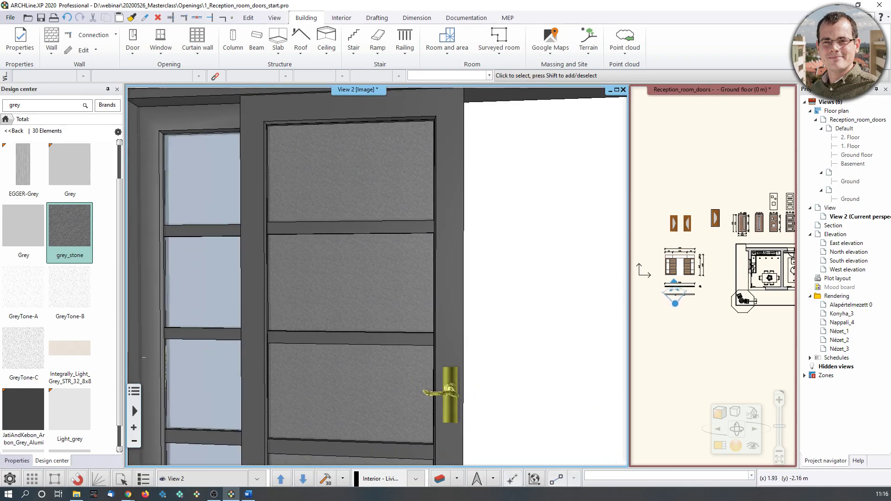
{"action": "scroll", "coordinate": [409, 367], "scroll_direction": "down", "scroll_amount": 10}
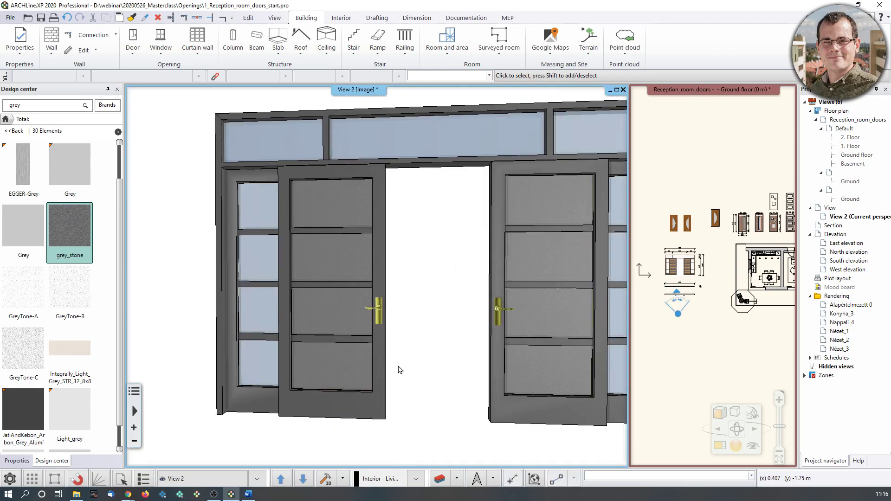
{"action": "scroll", "coordinate": [376, 333], "scroll_direction": "down", "scroll_amount": 2}
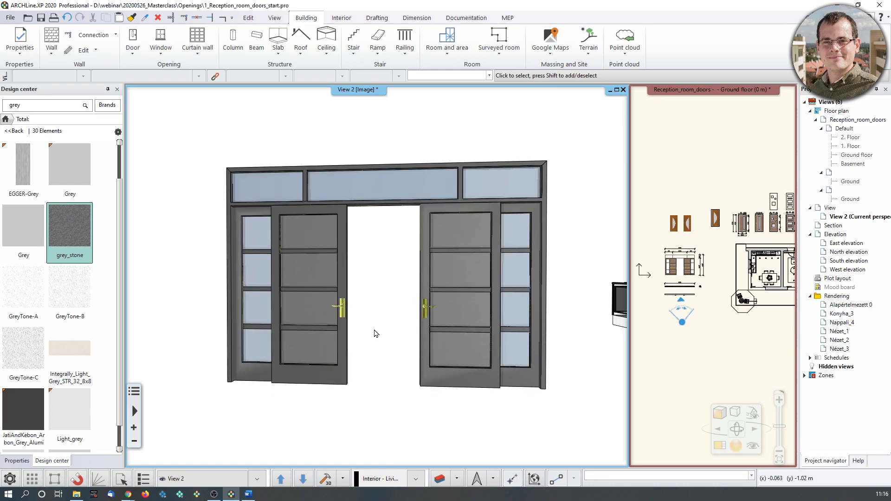
{"action": "left_click", "coordinate": [333, 290]}
{"action": "left_click", "coordinate": [674, 314]}
{"action": "scroll", "coordinate": [703, 271], "scroll_direction": "up", "scroll_amount": 5}
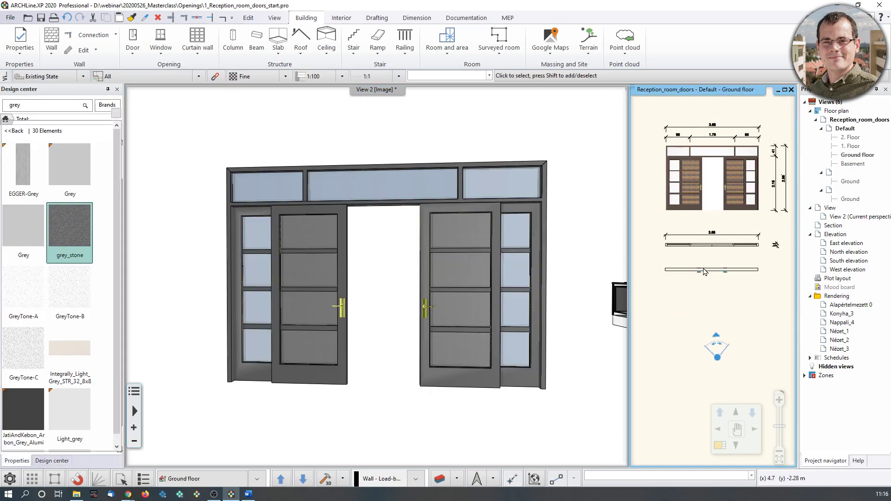
{"action": "left_click", "coordinate": [703, 272]}
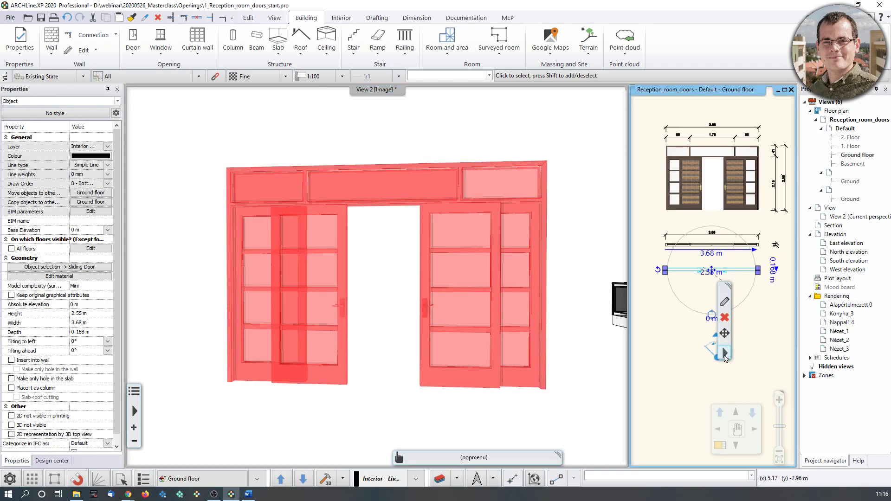
{"action": "left_click", "coordinate": [724, 354]}
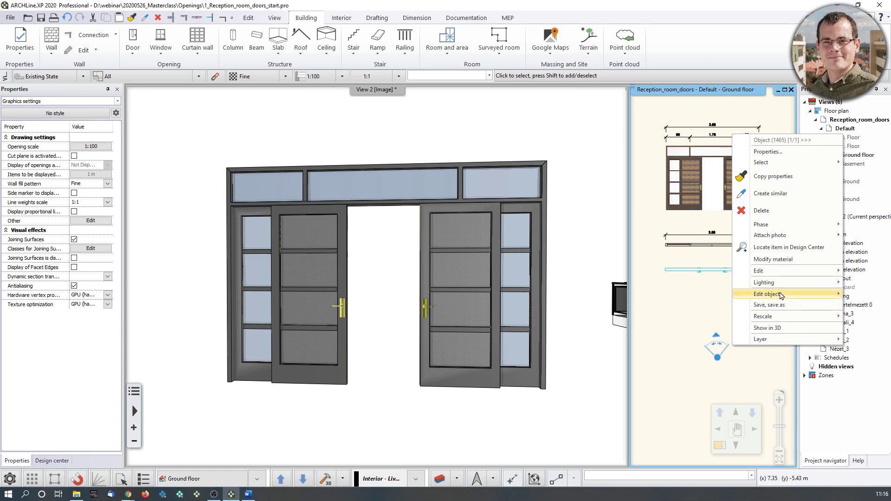
{"action": "mouse_move", "coordinate": [780, 295]}
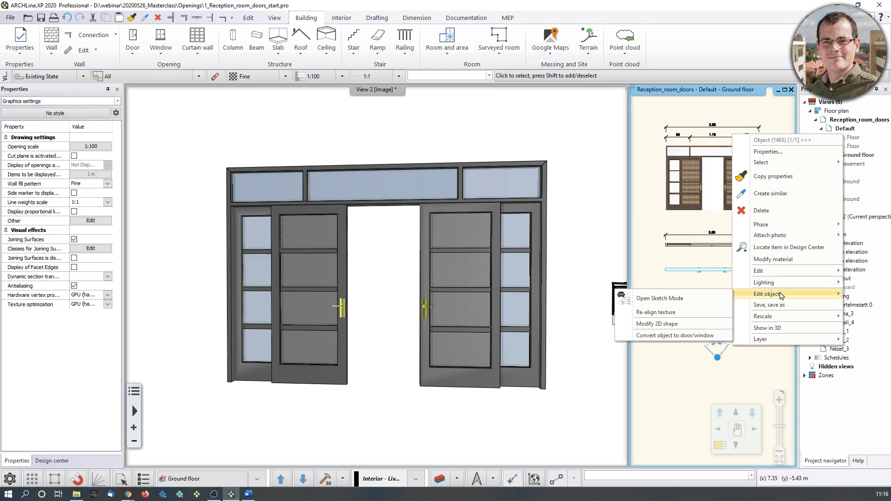
{"action": "left_click", "coordinate": [701, 336]}
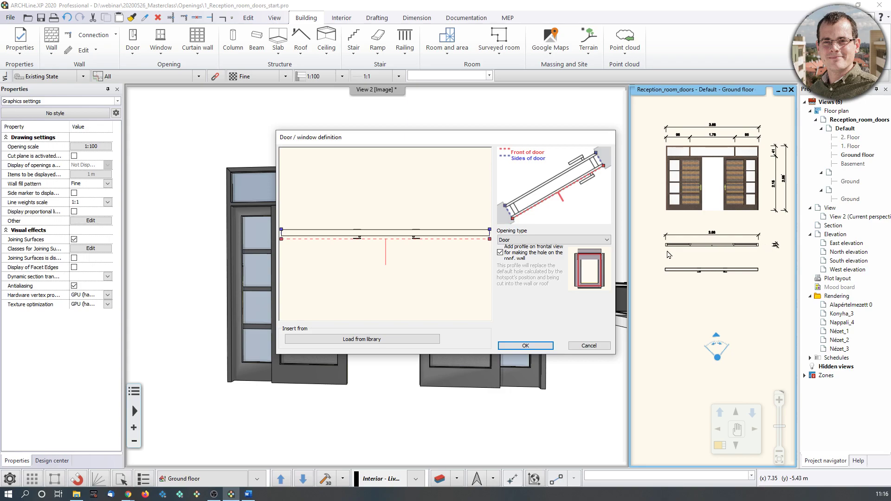
- Search the library groups for sliding and load Sliding_Door_2D as the door's 2D symbol
{"action": "left_click", "coordinate": [401, 344]}
{"action": "left_click", "coordinate": [466, 104]}
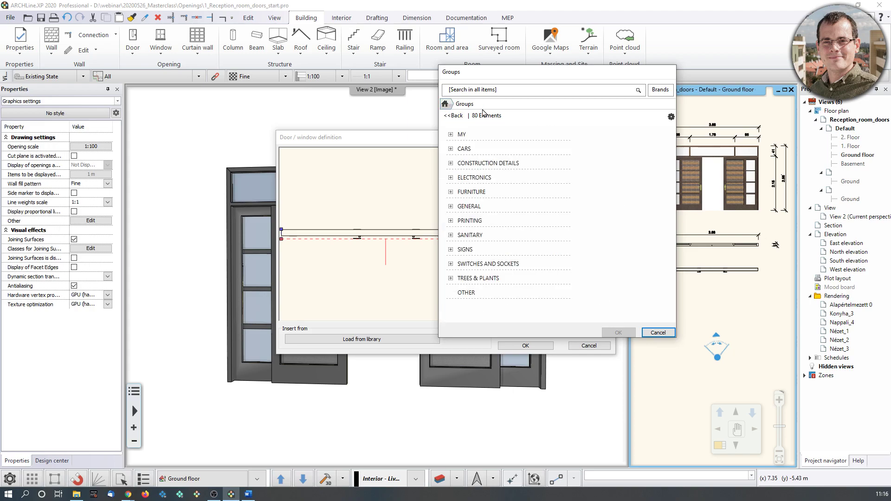
{"action": "left_click", "coordinate": [492, 94]}
{"action": "type", "text": "sliding"}
{"action": "key", "text": "Return"}
{"action": "left_click", "coordinate": [467, 167]}
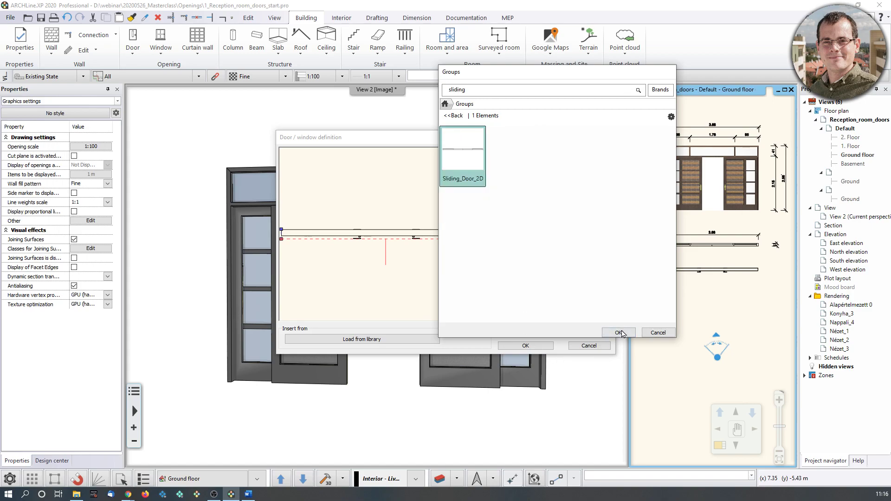
{"action": "left_click", "coordinate": [620, 332]}
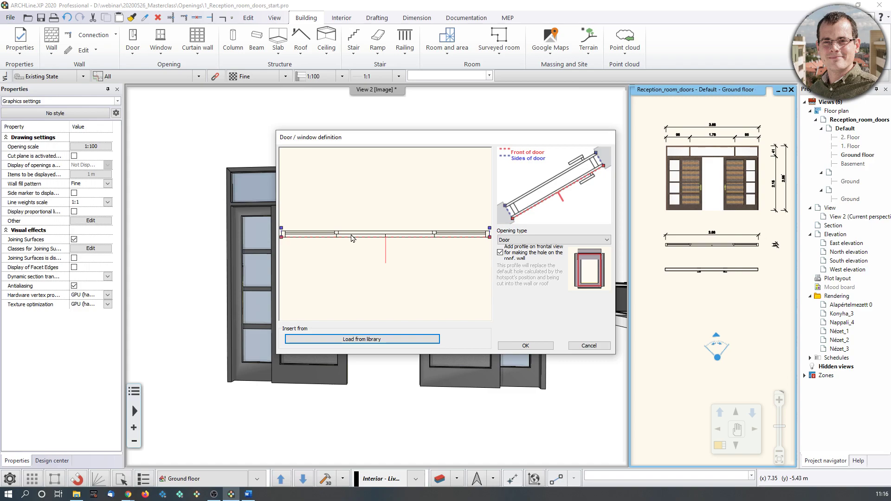
- Align the side nodes at both ends of the 2D symbol with the frame's corners and choose Door as the opening type
{"action": "scroll", "coordinate": [352, 236], "scroll_direction": "up", "scroll_amount": 5}
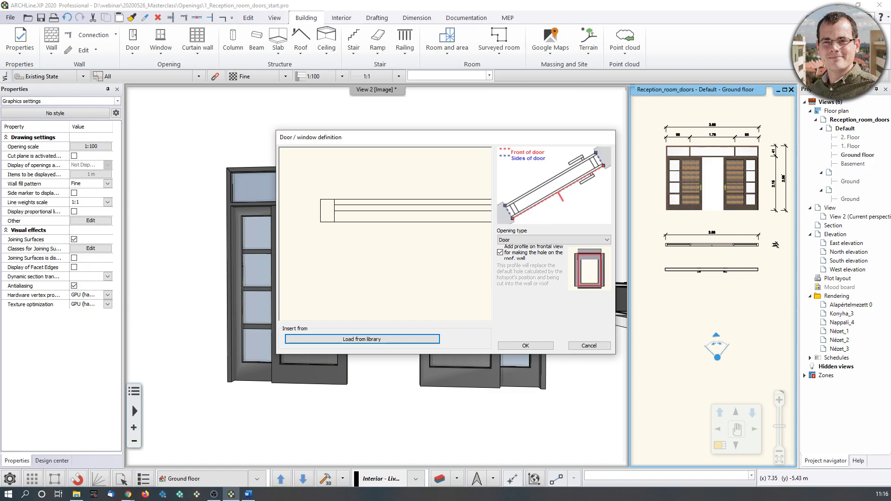
{"action": "scroll", "coordinate": [341, 211], "scroll_direction": "up", "scroll_amount": 2}
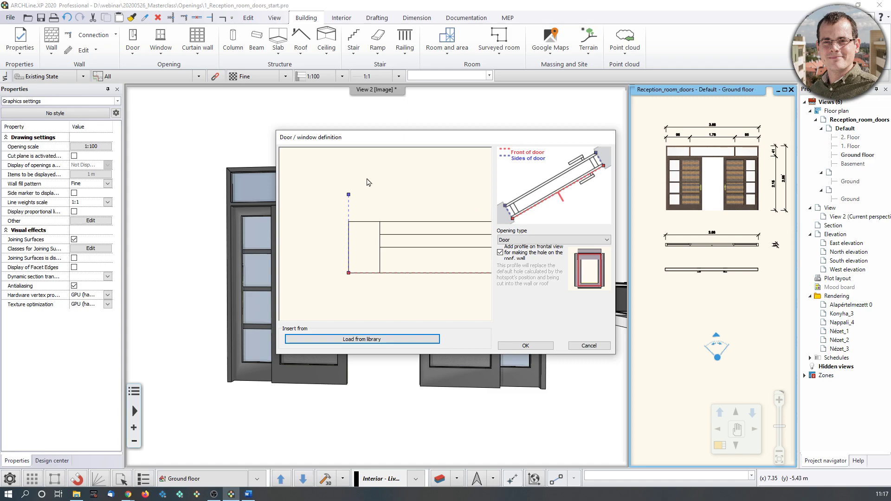
{"action": "left_click_drag", "start_coordinate": [348, 196], "coordinate": [351, 225]}
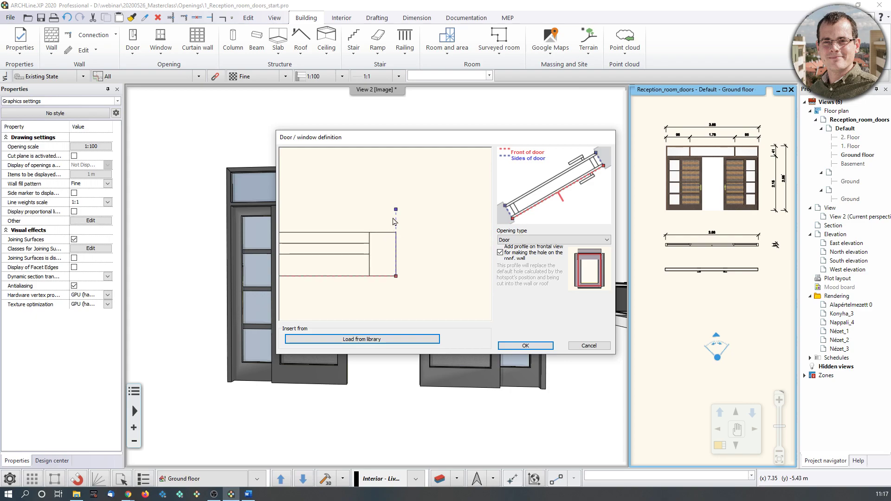
{"action": "left_click_drag", "start_coordinate": [396, 212], "coordinate": [394, 235]}
{"action": "left_click", "coordinate": [576, 240]}
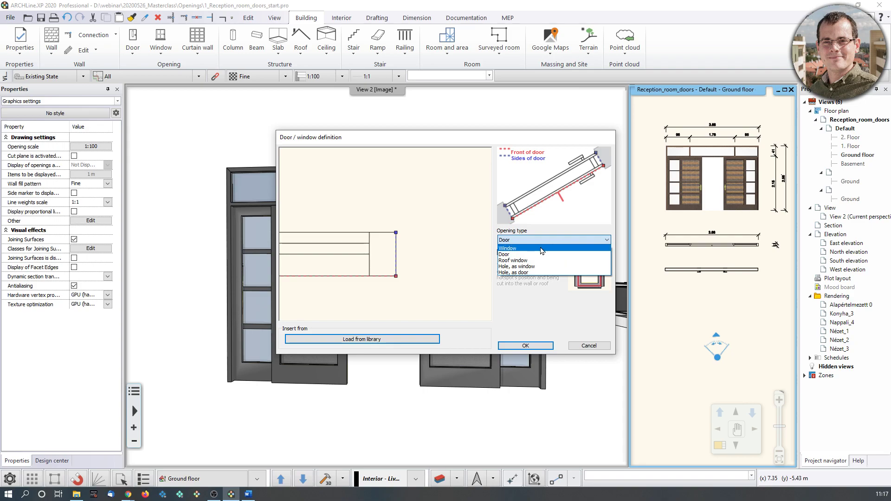
{"action": "left_click", "coordinate": [517, 255]}
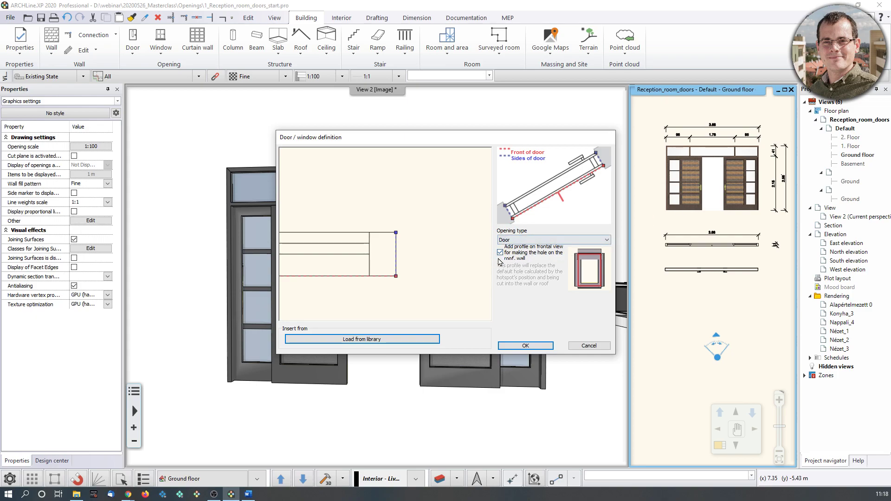
- Save the door to the library as Sliding-Door_webinar in category INDOOR, sub category Sliding, overwriting the original object
{"action": "left_click", "coordinate": [519, 347]}
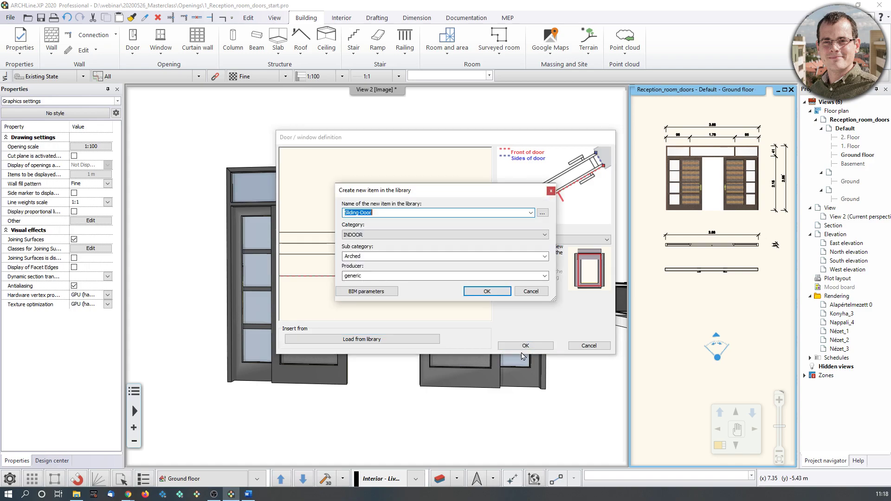
{"action": "left_click", "coordinate": [407, 212]}
{"action": "type", "text": "_webinar"}
{"action": "key", "text": "Print"}
{"action": "left_click_drag", "start_coordinate": [320, 177], "coordinate": [517, 232]}
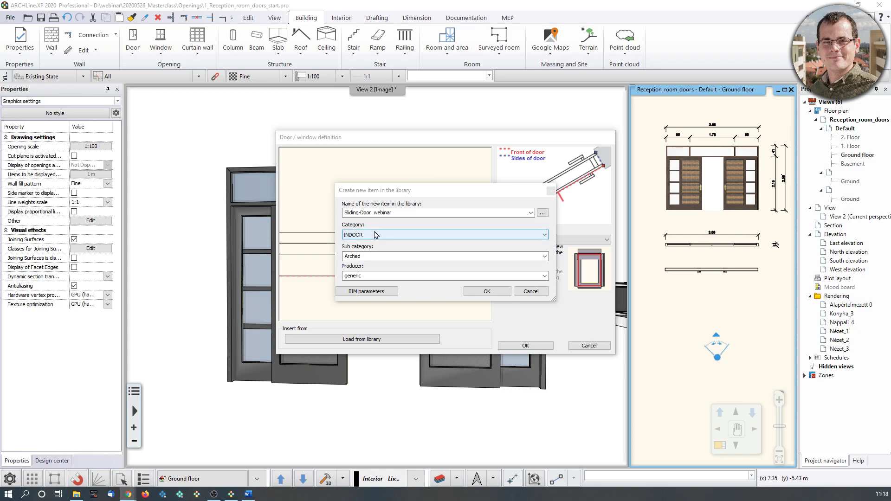
{"action": "left_click", "coordinate": [399, 256]}
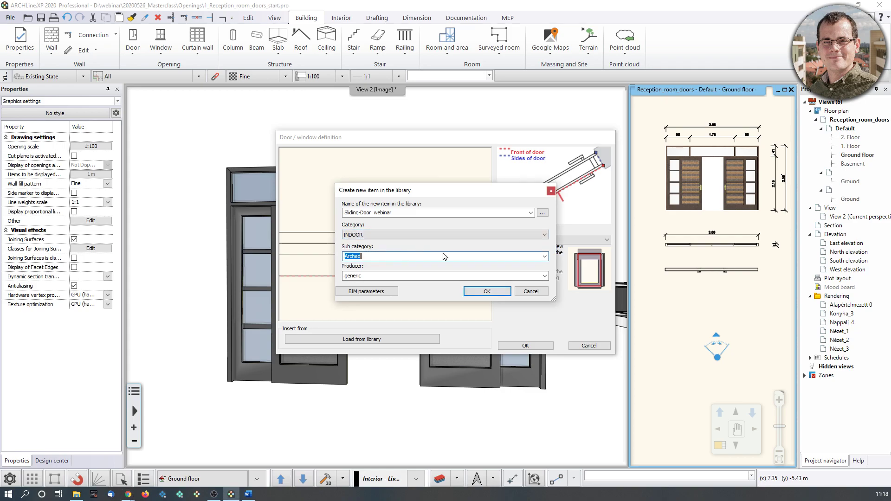
{"action": "type", "text": "Sliding"}
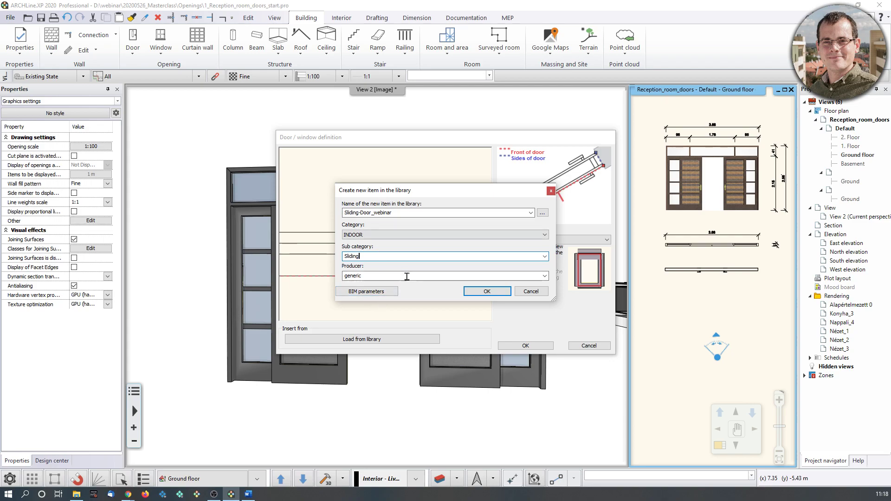
{"action": "left_click", "coordinate": [483, 292]}
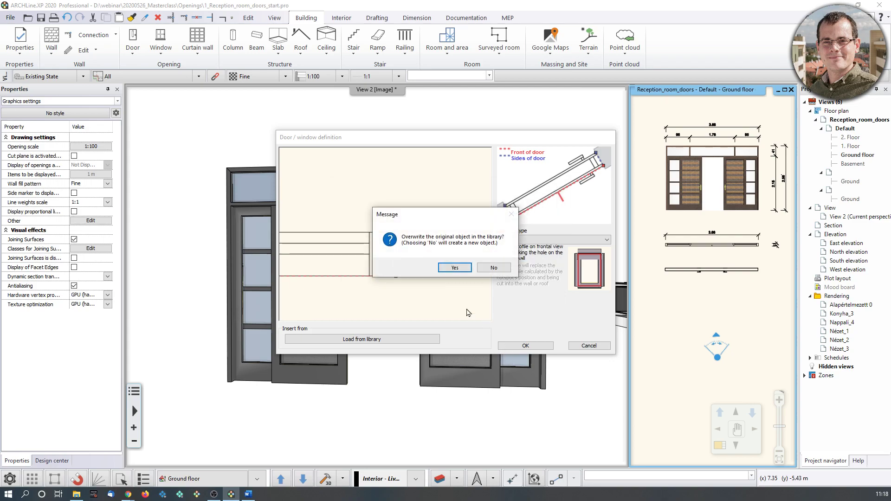
{"action": "left_click", "coordinate": [455, 267]}
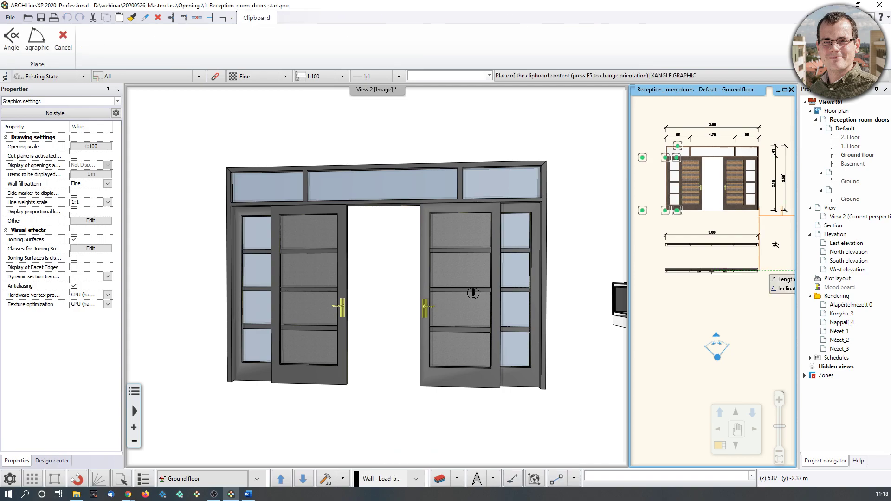
- Place the door's front view for profile editing in the empty area below the plan symbols
{"action": "middle_click_drag", "start_coordinate": [676, 358], "coordinate": [652, 283]}
{"action": "scroll", "coordinate": [673, 297], "scroll_direction": "down", "scroll_amount": 1}
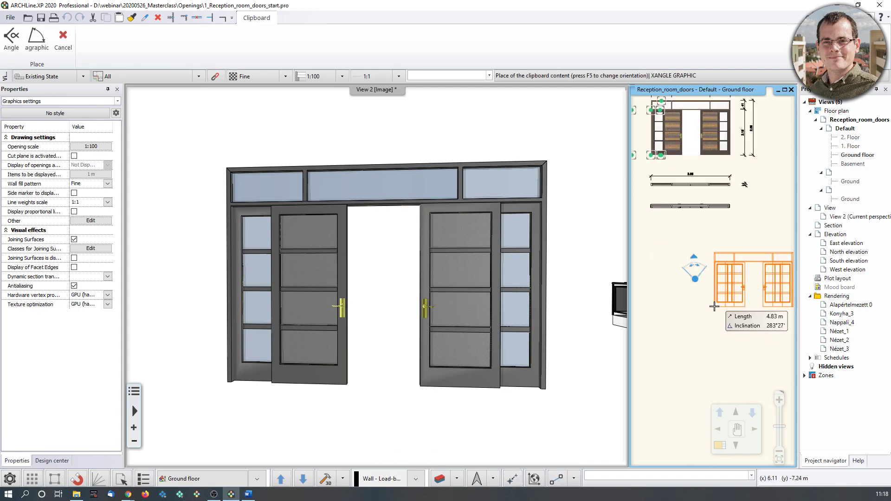
{"action": "middle_click_drag", "start_coordinate": [744, 297], "coordinate": [677, 327]}
{"action": "left_click", "coordinate": [667, 321]}
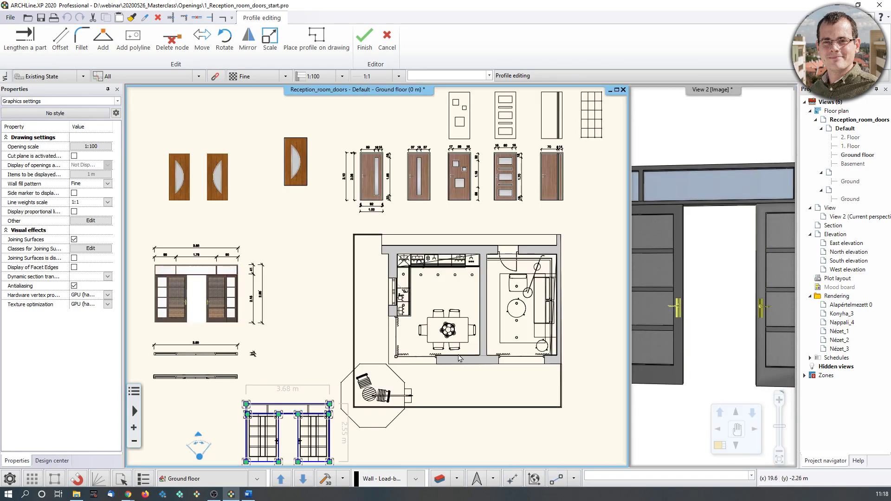
- Delete the hole profile's nodes at the upper corners of the left door leaf
{"action": "middle_click_drag", "start_coordinate": [288, 428], "coordinate": [369, 279]}
{"action": "scroll", "coordinate": [364, 275], "scroll_direction": "up", "scroll_amount": 5}
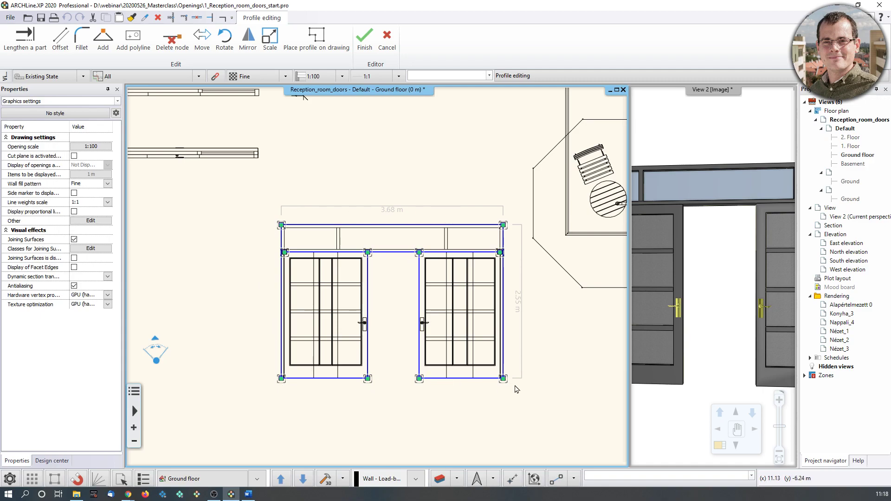
{"action": "scroll", "coordinate": [369, 283], "scroll_direction": "up", "scroll_amount": 2}
{"action": "scroll", "coordinate": [331, 241], "scroll_direction": "up", "scroll_amount": 1}
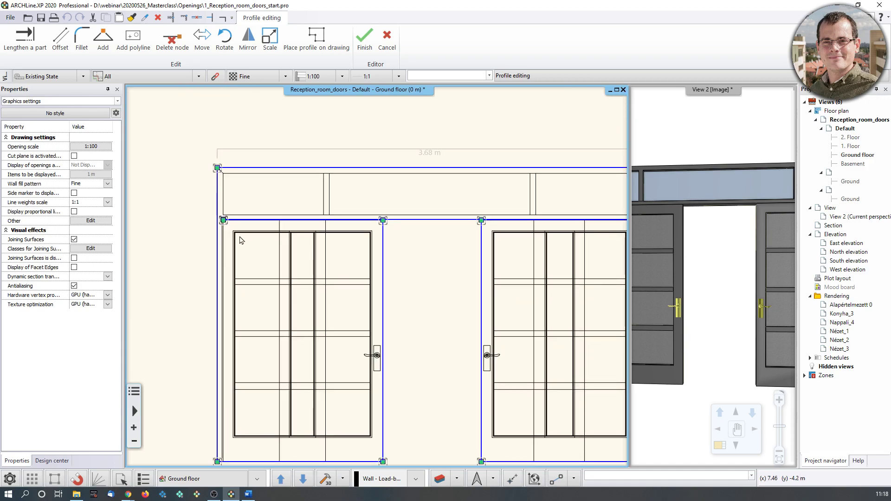
{"action": "right_click", "coordinate": [223, 220]}
{"action": "left_click", "coordinate": [249, 243]}
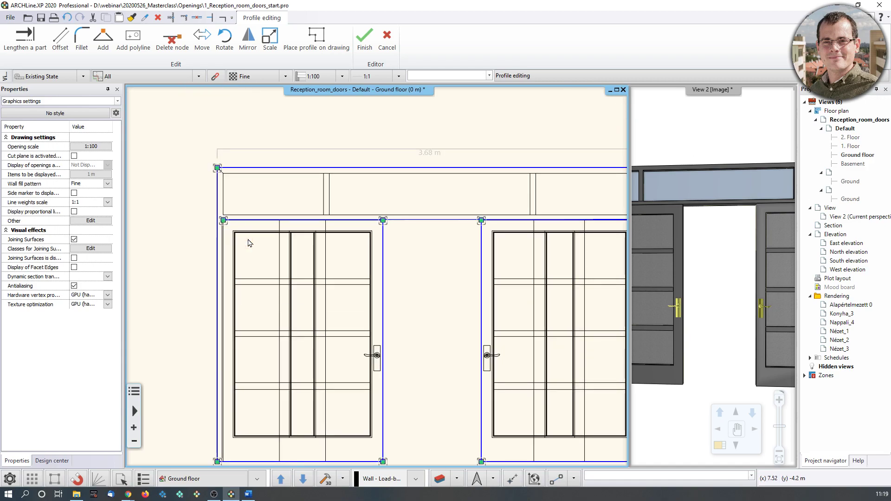
{"action": "left_click", "coordinate": [226, 220]}
{"action": "left_click", "coordinate": [249, 239]}
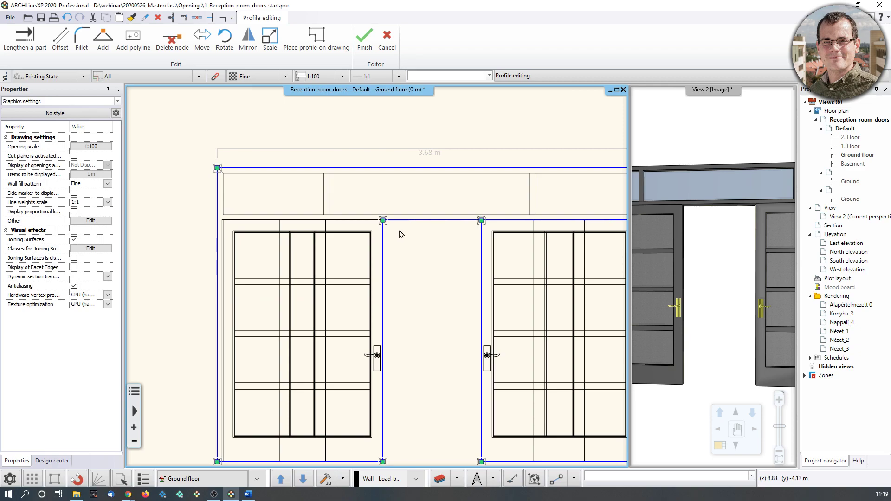
{"action": "right_click", "coordinate": [382, 220]}
{"action": "left_click", "coordinate": [407, 239]}
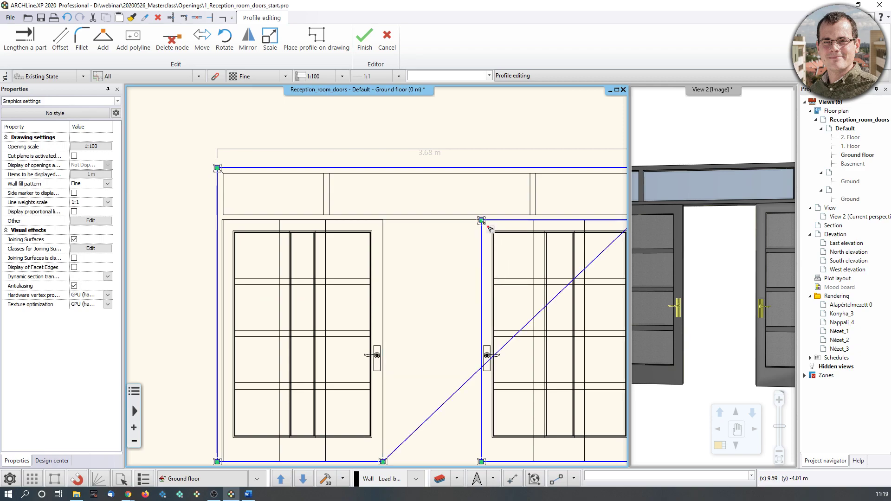
- Delete the hole profile's nodes at the upper corners of the right door leaf
{"action": "middle_click_drag", "start_coordinate": [619, 231], "coordinate": [565, 232]}
{"action": "left_click", "coordinate": [583, 223]}
{"action": "left_click", "coordinate": [596, 239]}
{"action": "left_click", "coordinate": [582, 221]}
{"action": "left_click", "coordinate": [598, 240]}
{"action": "left_click", "coordinate": [427, 222]}
{"action": "left_click", "coordinate": [466, 242]}
- Delete the two lower nodes beside the central opening and finish the rectangular hole profile
{"action": "scroll", "coordinate": [400, 332], "scroll_direction": "up", "scroll_amount": 4}
{"action": "left_click", "coordinate": [255, 318]}
{"action": "left_click", "coordinate": [301, 338]}
{"action": "left_click", "coordinate": [475, 319]}
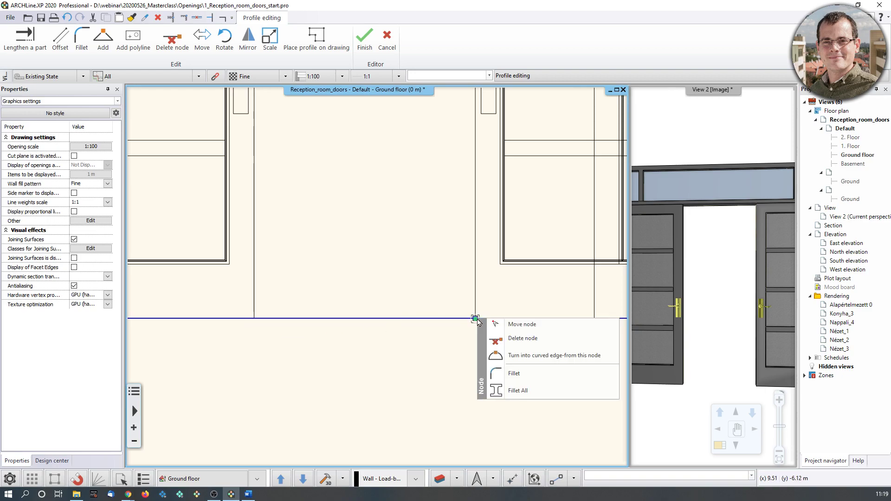
{"action": "left_click", "coordinate": [487, 339]}
{"action": "scroll", "coordinate": [471, 354], "scroll_direction": "down", "scroll_amount": 5}
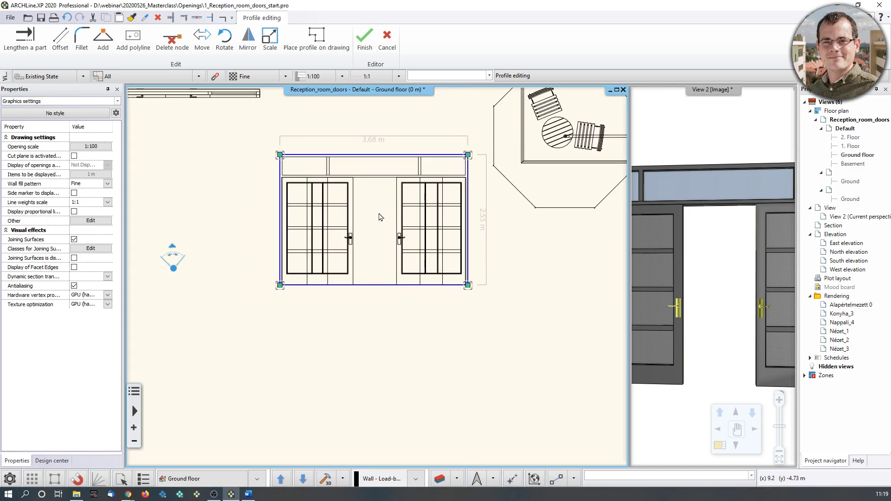
{"action": "middle_click_drag", "start_coordinate": [356, 216], "coordinate": [356, 225]}
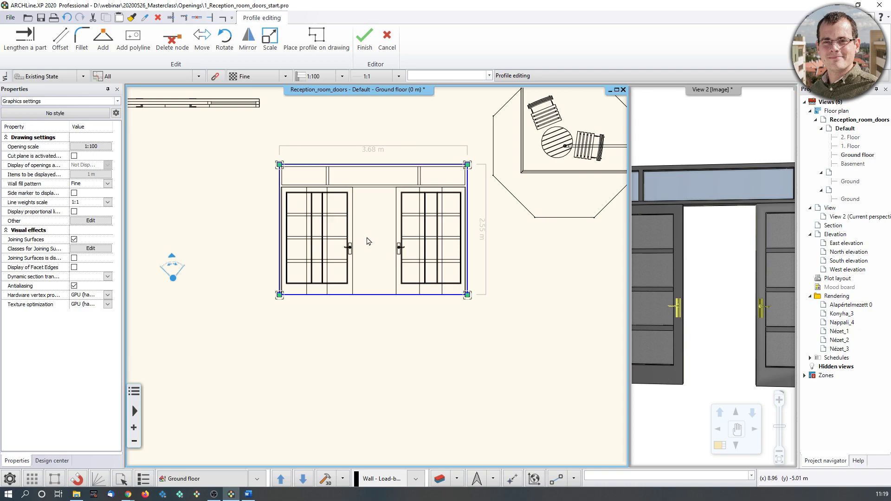
{"action": "key", "text": "Return"}
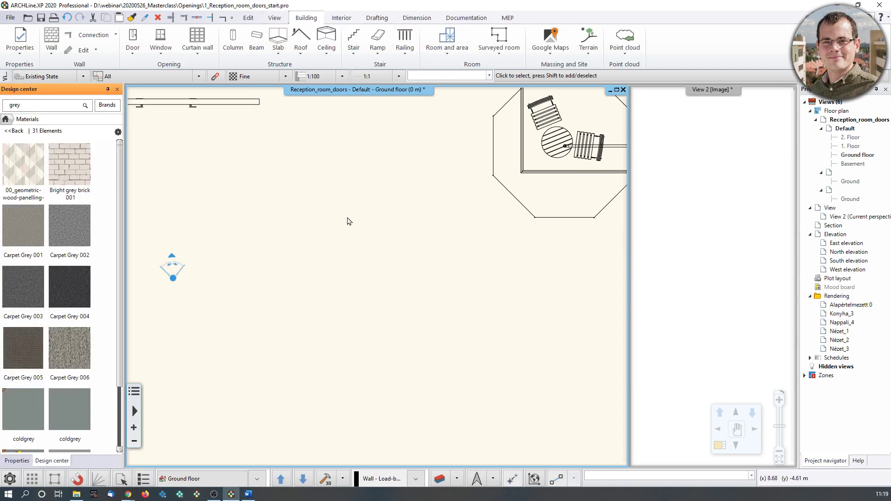
- Search the design library for "sliding-door" and narrow the results to the doors
{"action": "left_click", "coordinate": [730, 223]}
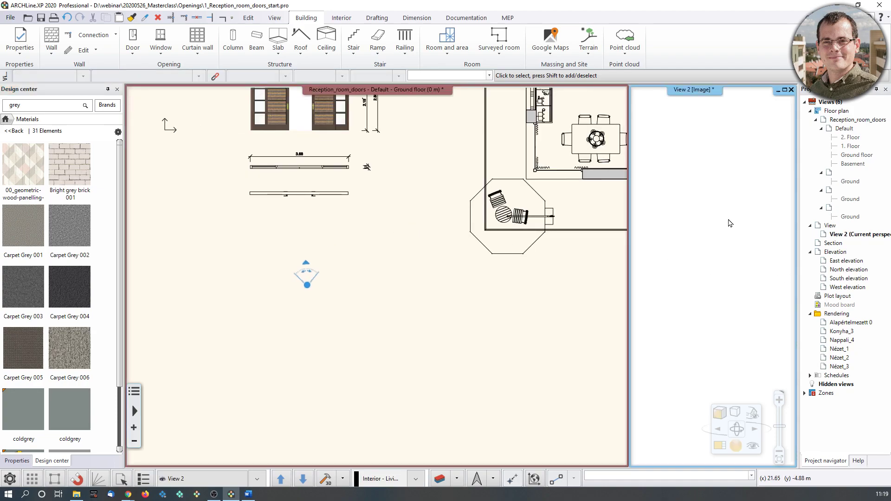
{"action": "left_click", "coordinate": [6, 119]}
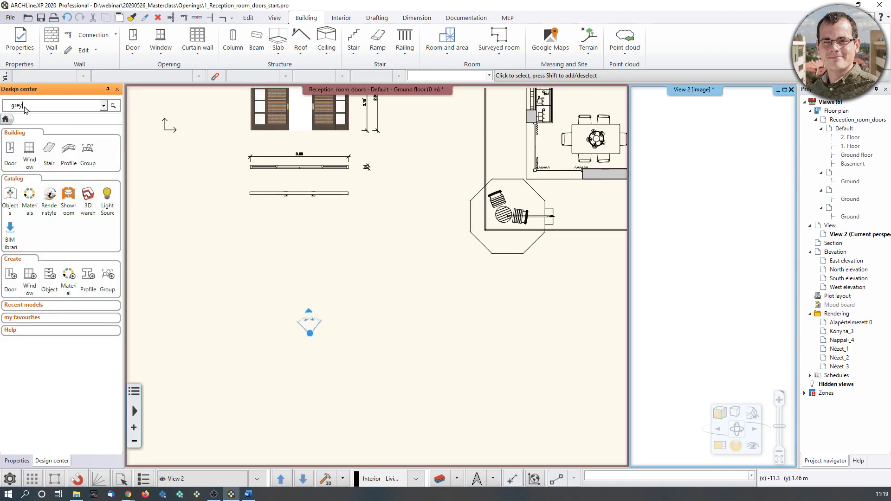
{"action": "type", "text": "sliding-doo"}
{"action": "key", "text": "Return"}
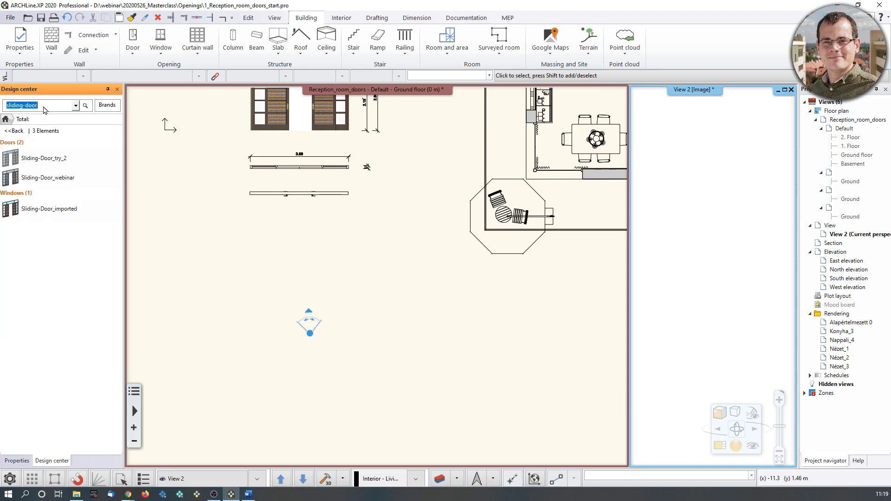
{"action": "left_click", "coordinate": [11, 142]}
{"action": "mouse_move", "coordinate": [32, 188]}
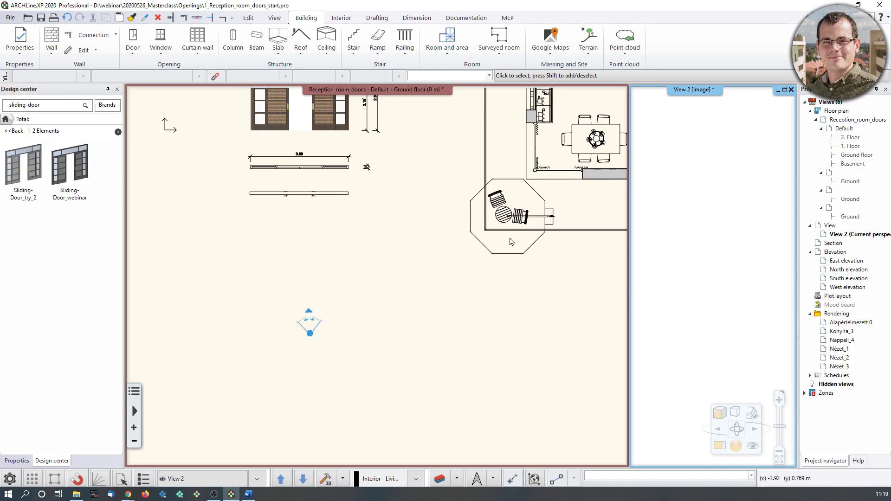
- Move the perspective camera from the empty plan area into the dining room
{"action": "scroll", "coordinate": [429, 292], "scroll_direction": "down", "scroll_amount": 2}
{"action": "left_click_drag", "start_coordinate": [292, 342], "coordinate": [467, 225]}
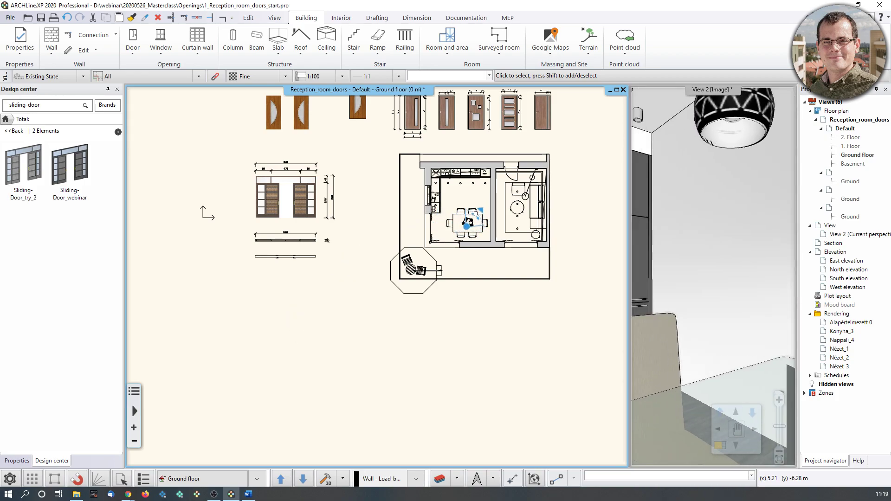
{"action": "left_click", "coordinate": [721, 276]}
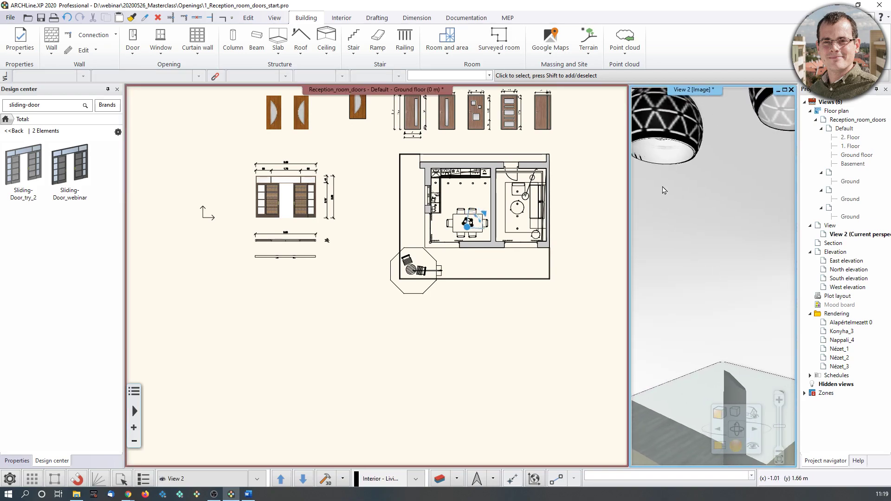
- Place Sliding-Door_webinar from the wall endpoint in the wall between the dining and living rooms, and finish the placement
{"action": "left_click", "coordinate": [432, 264]}
{"action": "scroll", "coordinate": [432, 265], "scroll_direction": "up", "scroll_amount": 5}
{"action": "scroll", "coordinate": [432, 264], "scroll_direction": "up", "scroll_amount": 2}
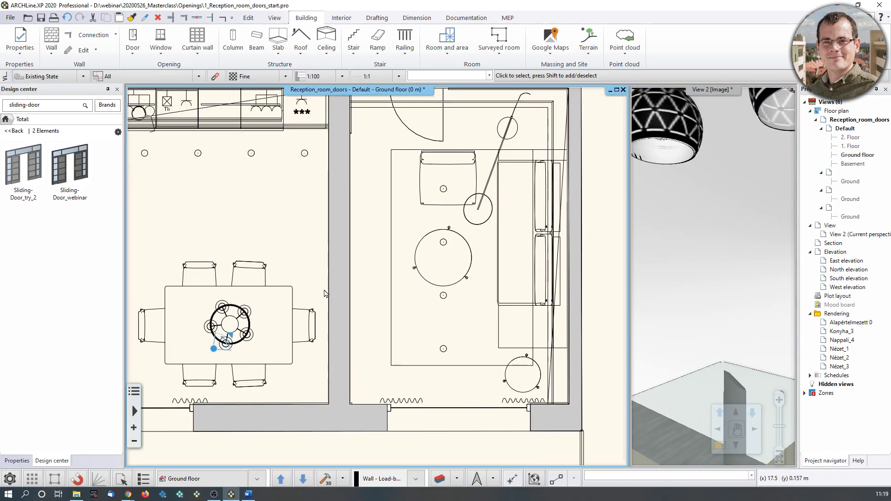
{"action": "mouse_move", "coordinate": [59, 184]}
{"action": "left_click_drag", "start_coordinate": [59, 184], "coordinate": [344, 241]}
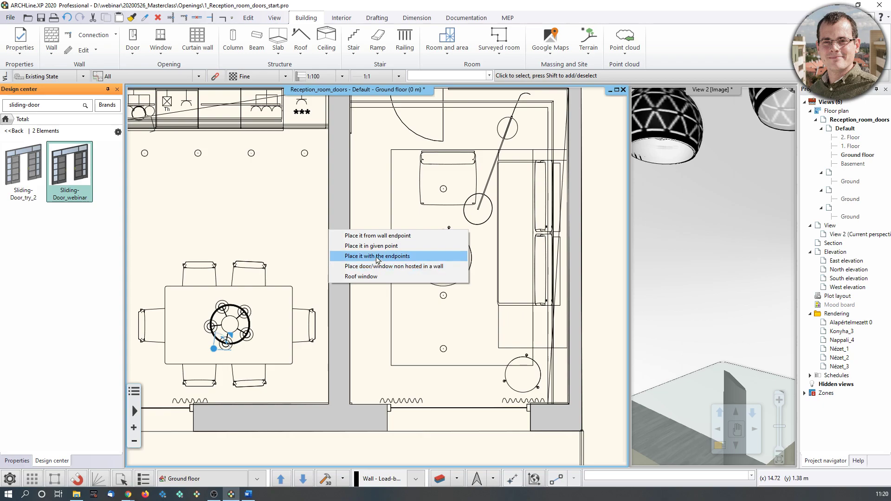
{"action": "left_click", "coordinate": [391, 235]}
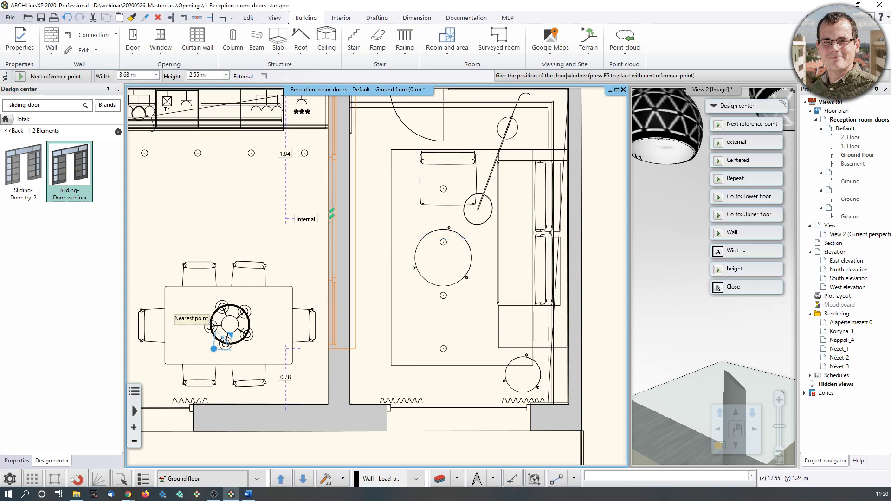
{"action": "left_click", "coordinate": [331, 263]}
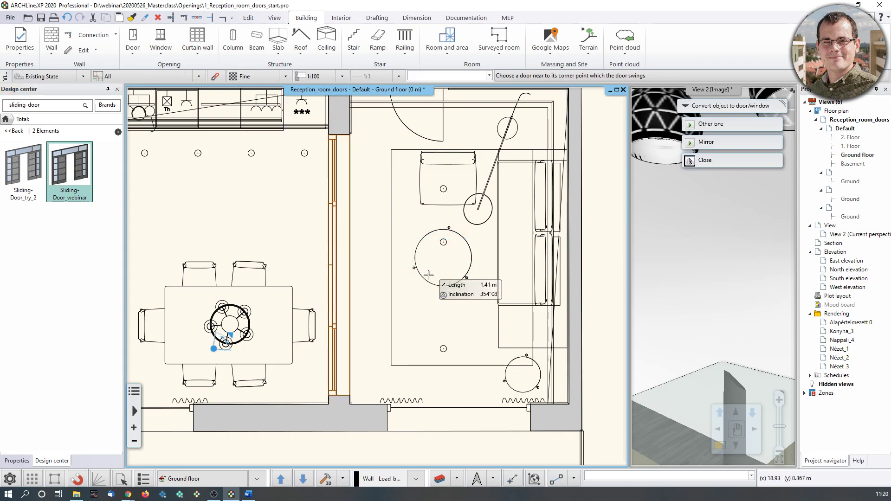
{"action": "left_click", "coordinate": [631, 315]}
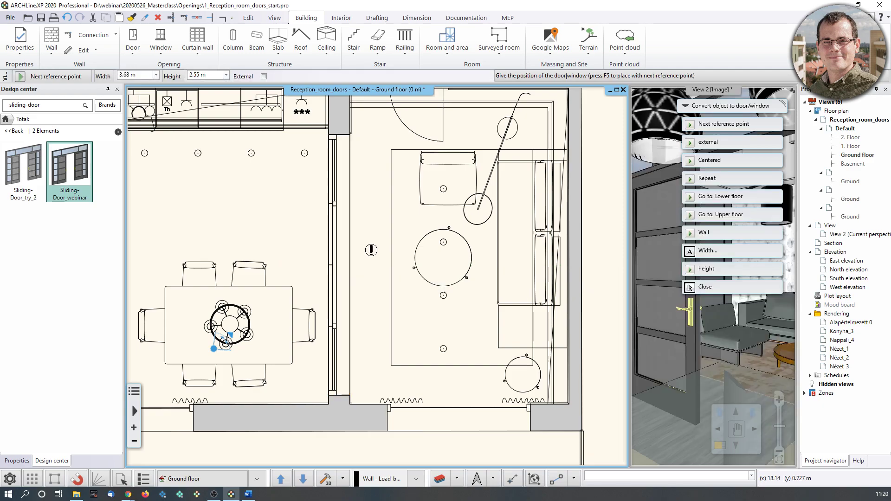
{"action": "key", "text": "Escape"}
- Bring the 3D view into the main window at the sliding door's handle and search the library for "metal"
{"action": "key", "text": "Home"}
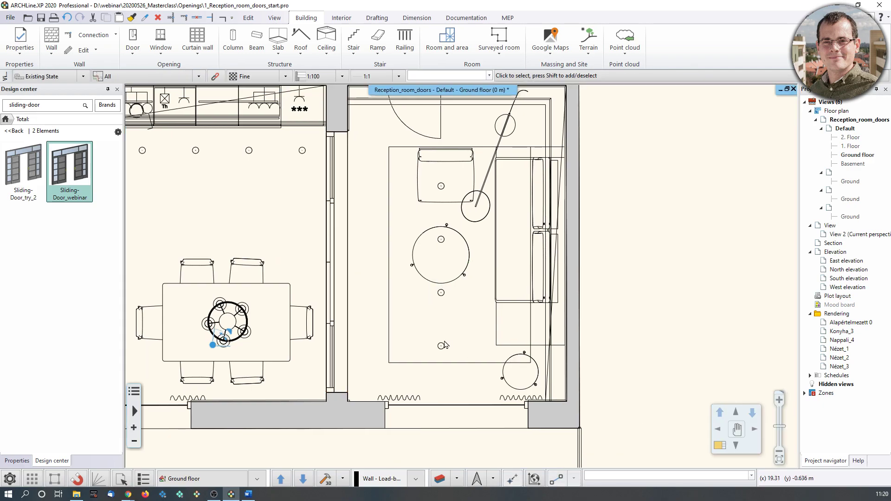
{"action": "left_click", "coordinate": [719, 446]}
{"action": "middle_click_drag", "start_coordinate": [417, 306], "coordinate": [376, 295]}
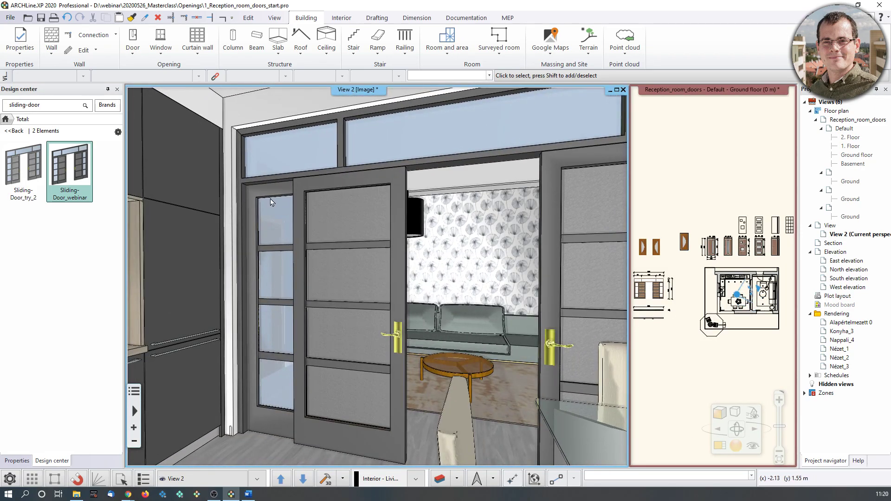
{"action": "mouse_move", "coordinate": [383, 275]}
{"action": "middle_mouse_down"}
{"action": "mouse_move", "coordinate": [422, 387]}
{"action": "mouse_move", "coordinate": [472, 289]}
{"action": "mouse_move", "coordinate": [399, 297]}
{"action": "middle_mouse_up"}
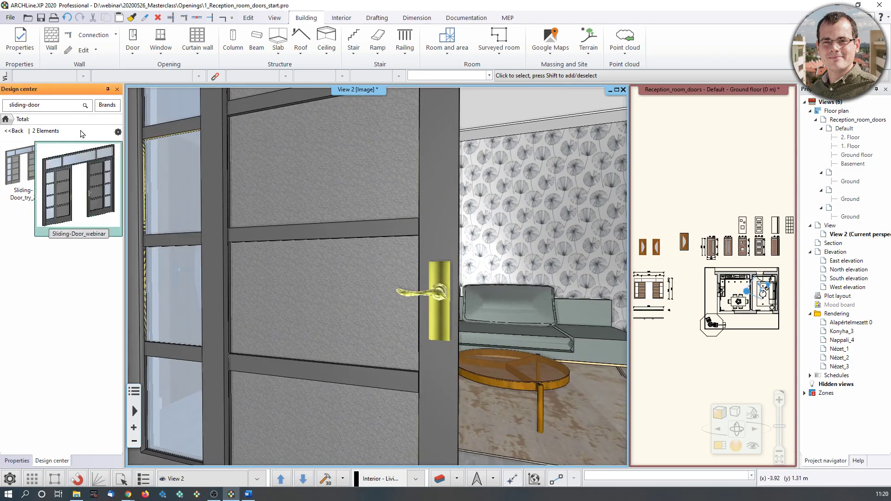
{"action": "left_click", "coordinate": [5, 119]}
{"action": "left_click", "coordinate": [49, 106]}
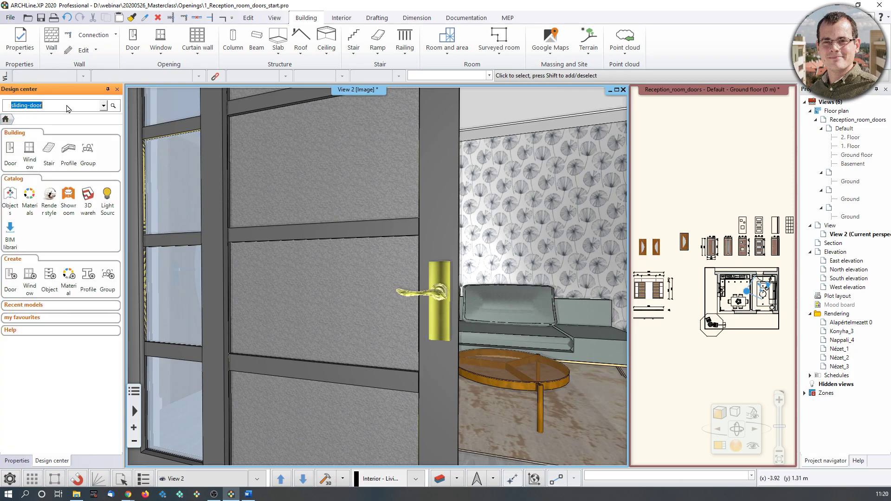
{"action": "type", "text": "metal"}
{"action": "key", "text": "Return"}
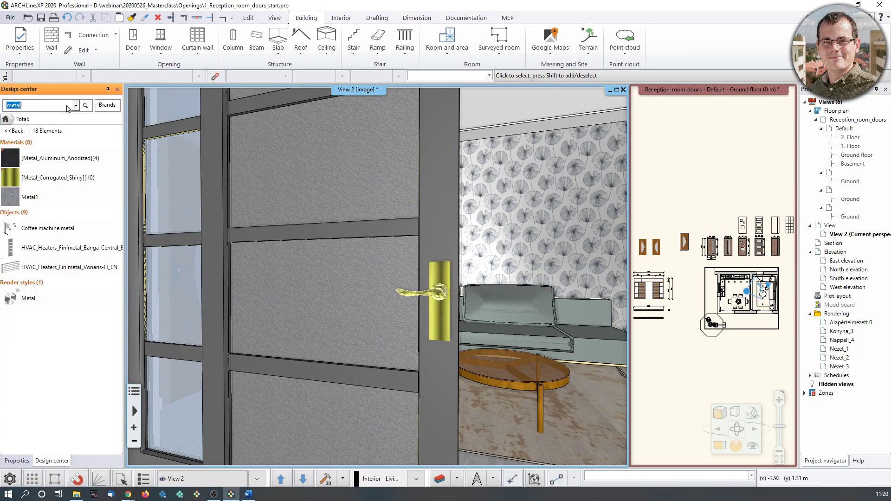
- Apply the Metal1 material to the handles of the placed sliding door
{"action": "left_click_drag", "start_coordinate": [18, 201], "coordinate": [443, 316]}
{"action": "left_click", "coordinate": [477, 274]}
{"action": "left_click", "coordinate": [539, 361]}
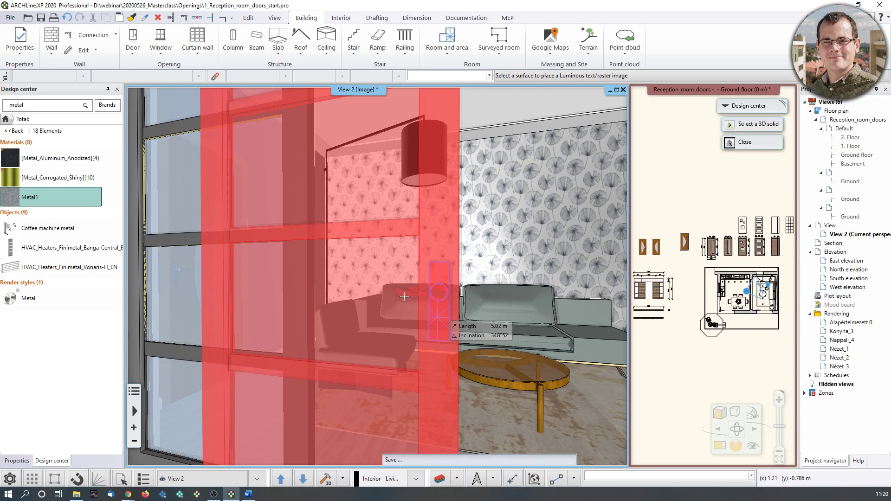
{"action": "key", "text": "Escape"}
{"action": "right_click_drag", "start_coordinate": [450, 322], "coordinate": [573, 316]}
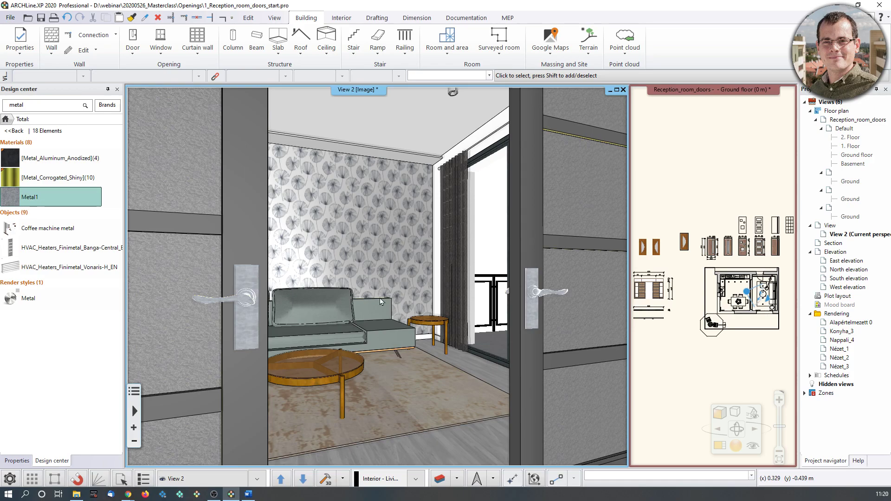
- Look at the living room's interior door, and bring the floor plan back into the main window at the dimensioned door images
{"action": "scroll", "coordinate": [382, 300], "scroll_direction": "down", "scroll_amount": 3}
{"action": "scroll", "coordinate": [380, 299], "scroll_direction": "up", "scroll_amount": 5}
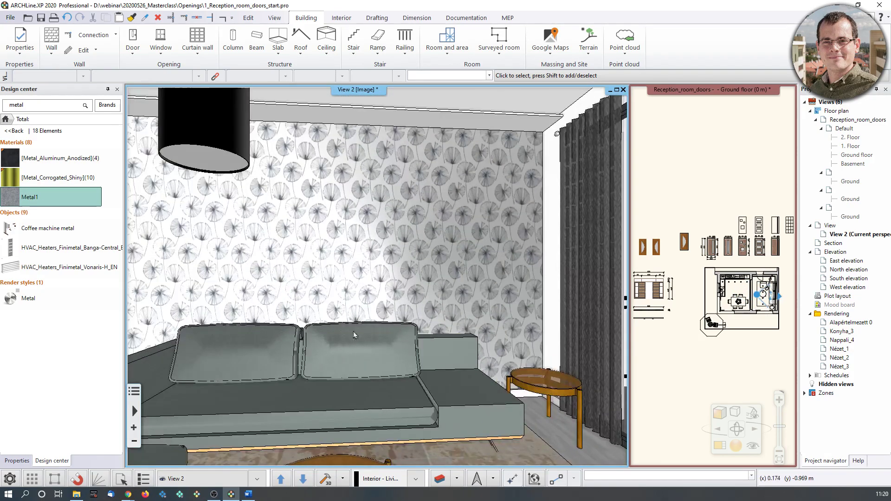
{"action": "middle_click_drag", "start_coordinate": [354, 335], "coordinate": [494, 318]}
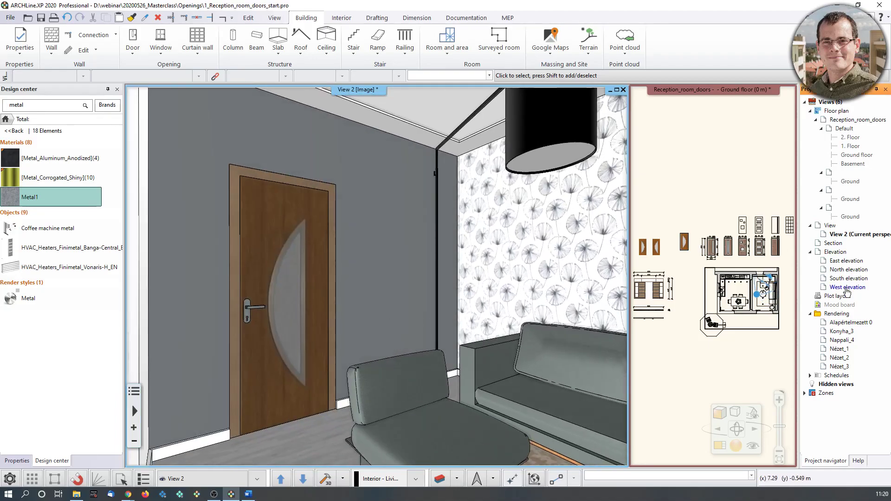
{"action": "middle_click_drag", "start_coordinate": [720, 260], "coordinate": [703, 276]}
{"action": "scroll", "coordinate": [702, 273], "scroll_direction": "up", "scroll_amount": 3}
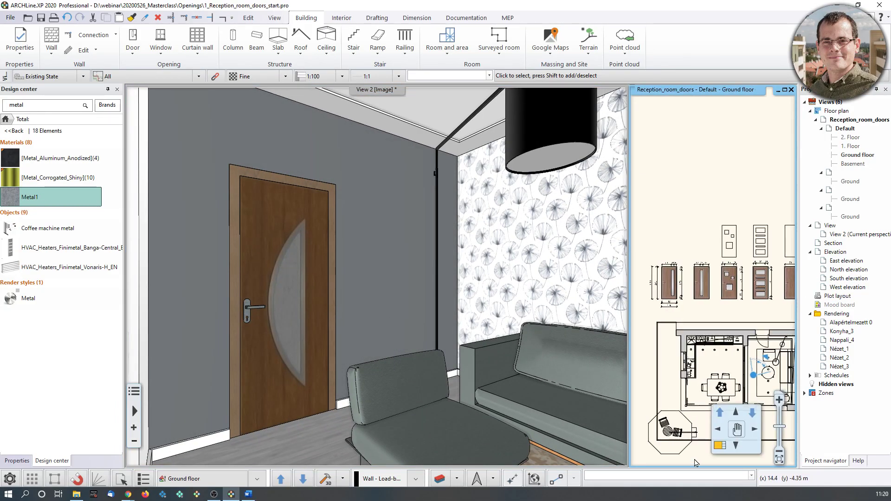
{"action": "left_click", "coordinate": [719, 446]}
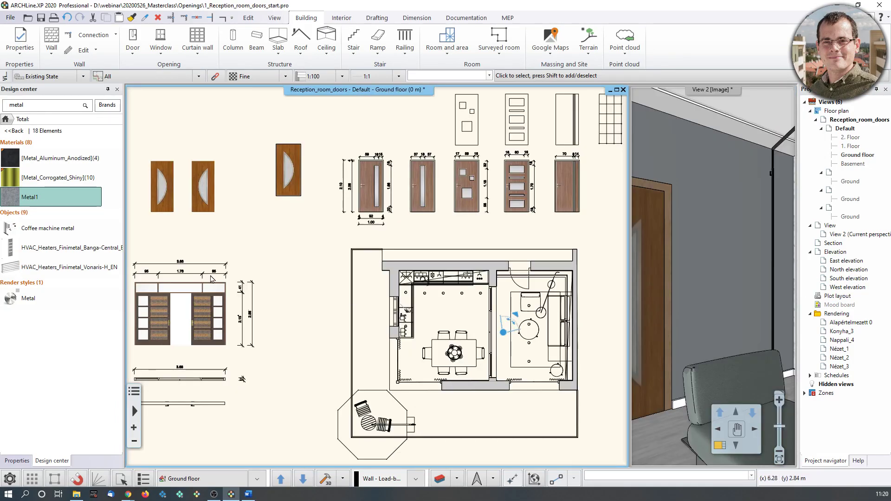
{"action": "left_click", "coordinate": [248, 495]}
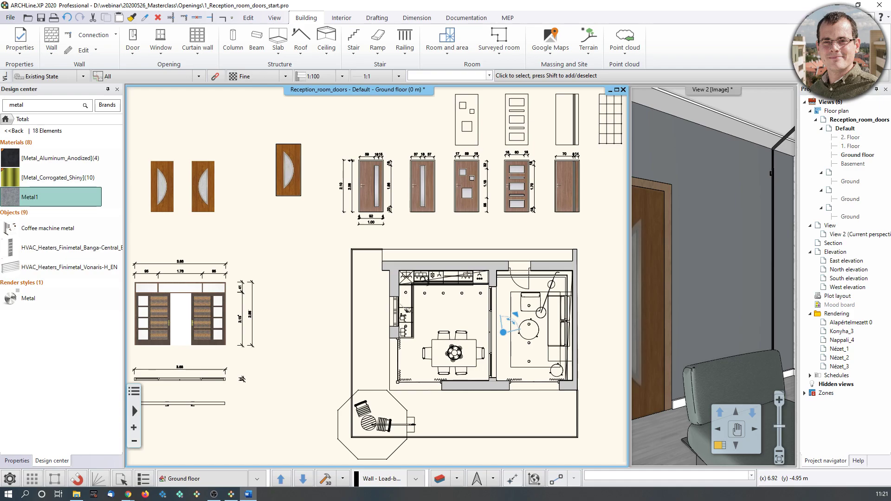
{"action": "scroll", "coordinate": [378, 177], "scroll_direction": "up", "scroll_amount": 5}
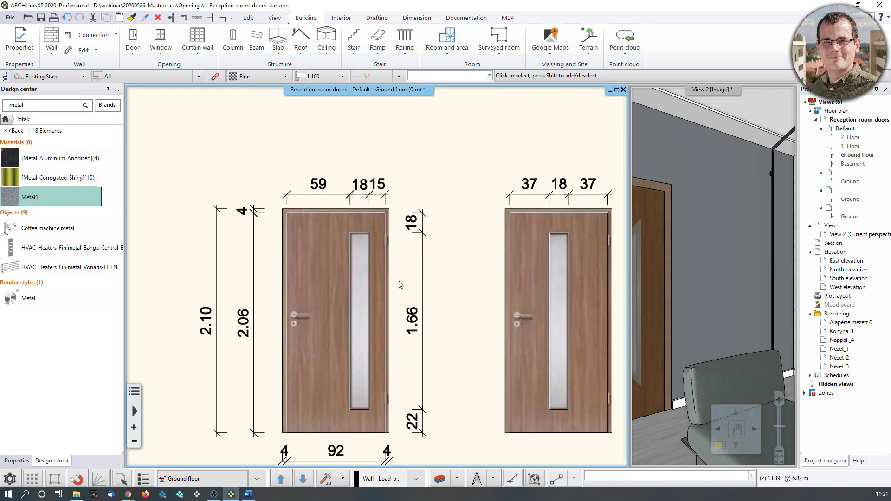
- Switch to File Explorer, view Jafholz_11.png from the Images folder, and close both the picture and the folder
{"action": "left_click", "coordinate": [77, 494]}
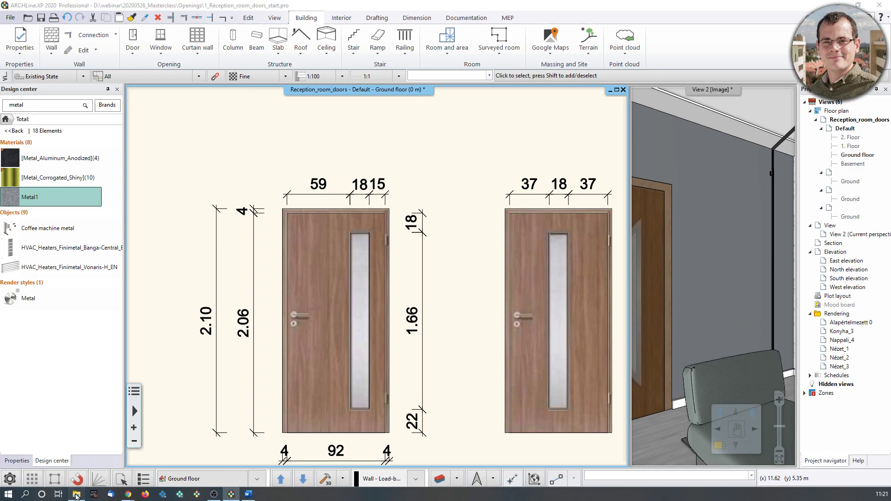
{"action": "left_click_drag", "start_coordinate": [652, 73], "coordinate": [483, 74]}
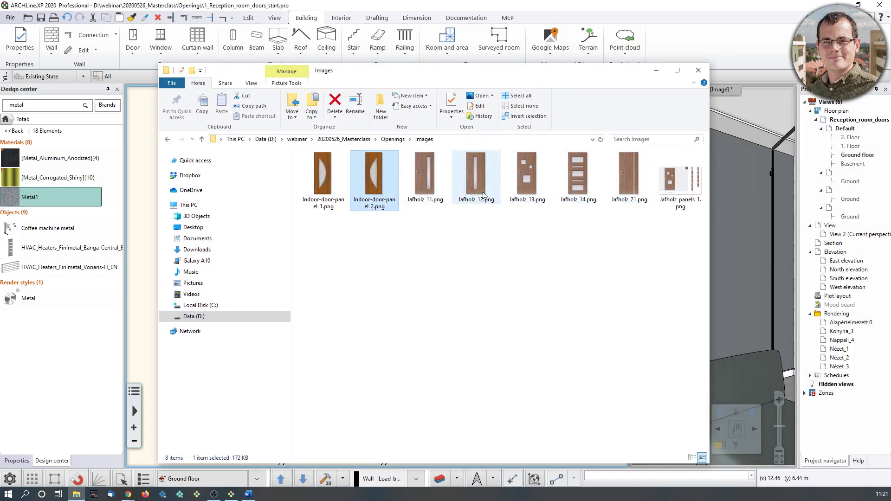
{"action": "double_click", "coordinate": [478, 176]}
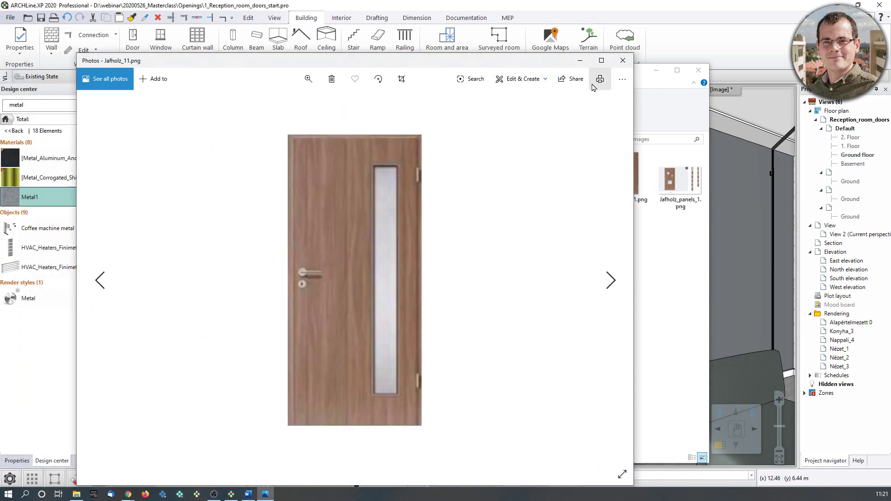
{"action": "left_click", "coordinate": [622, 60]}
{"action": "left_click", "coordinate": [698, 70]}
- Delete the Jafholz_11.png image over the first dimensioned door outline and undo the deletion
{"action": "left_click", "coordinate": [314, 250]}
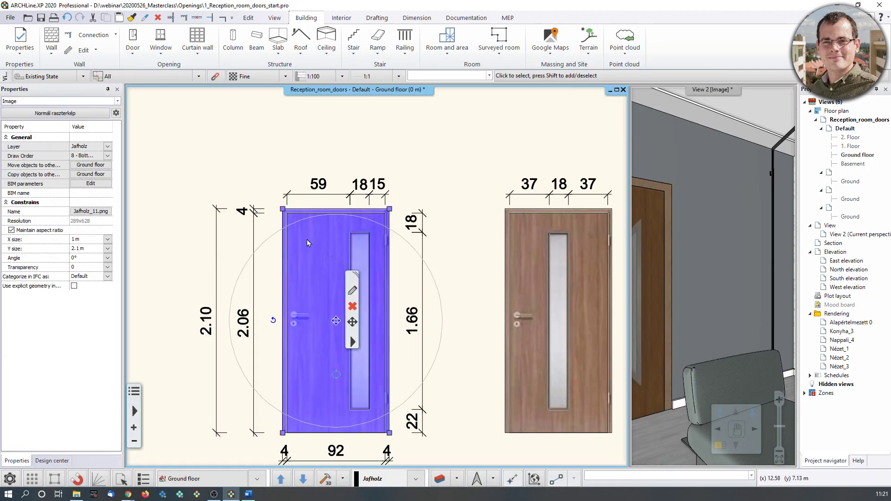
{"action": "key", "text": "Escape"}
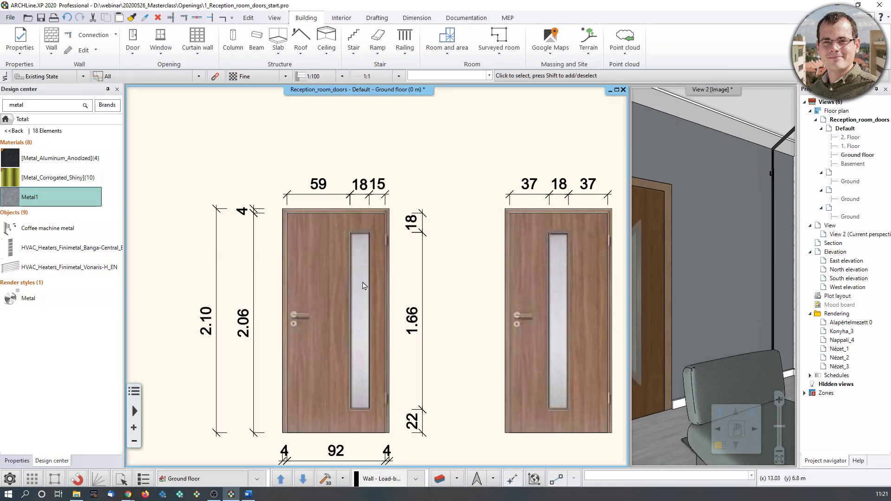
{"action": "scroll", "coordinate": [363, 283], "scroll_direction": "up", "scroll_amount": 4}
{"action": "left_click", "coordinate": [321, 216]}
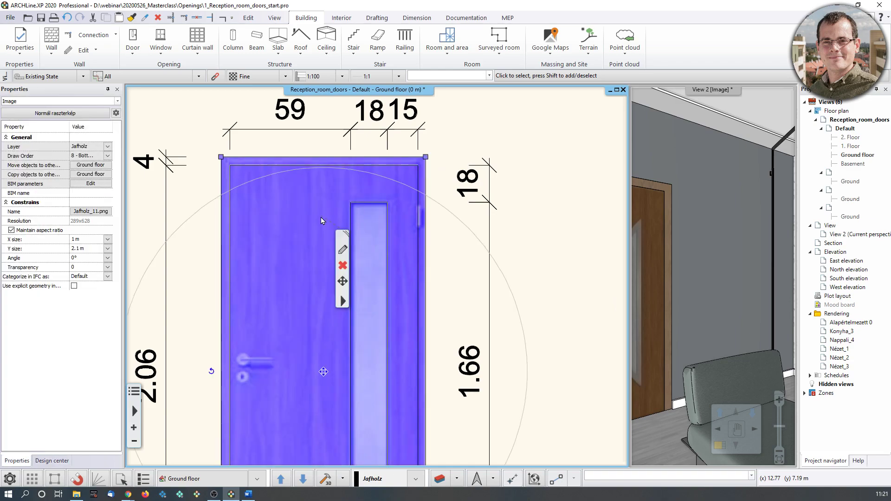
{"action": "scroll", "coordinate": [371, 259], "scroll_direction": "down", "scroll_amount": 2}
{"action": "left_click", "coordinate": [342, 267]}
{"action": "middle_click_drag", "start_coordinate": [346, 228], "coordinate": [345, 160]}
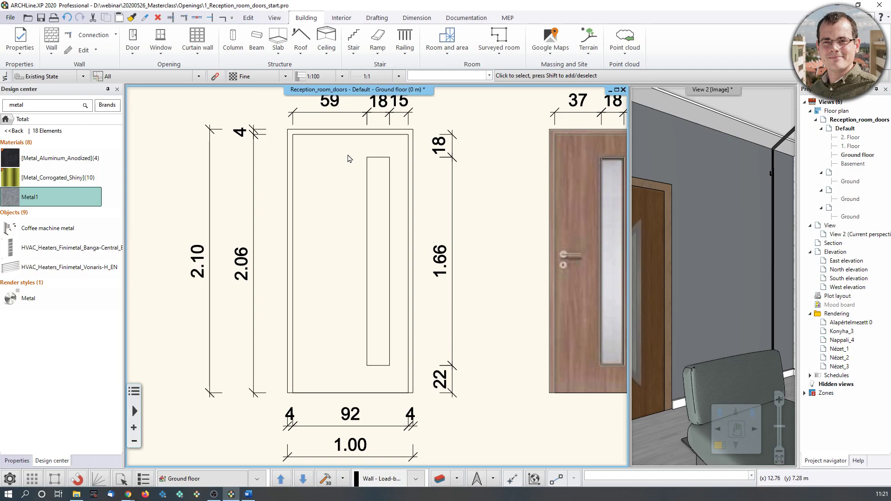
{"action": "key", "text": "ctrl+z"}
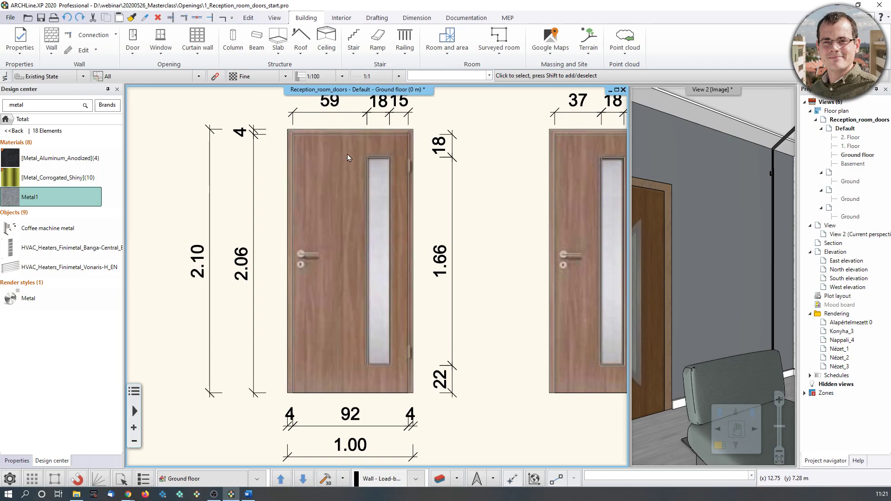
- Start a new door definition with the Door wizard
{"action": "scroll", "coordinate": [346, 171], "scroll_direction": "down", "scroll_amount": 2}
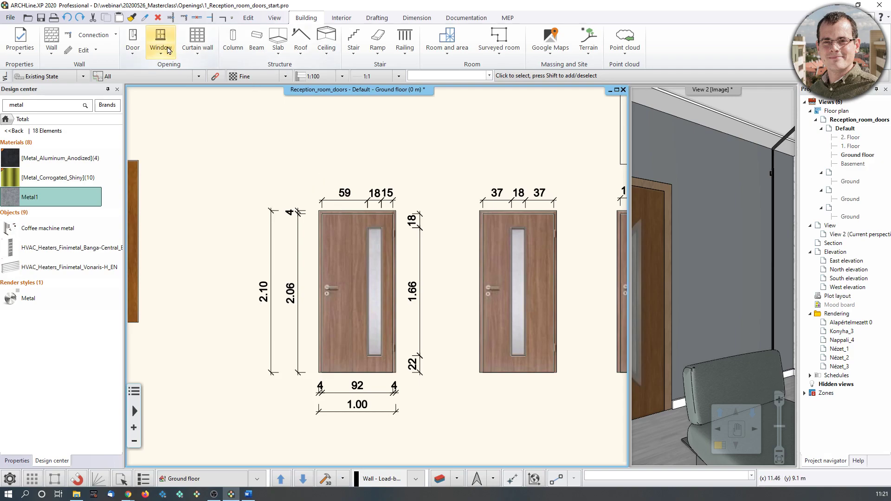
{"action": "left_click", "coordinate": [134, 51]}
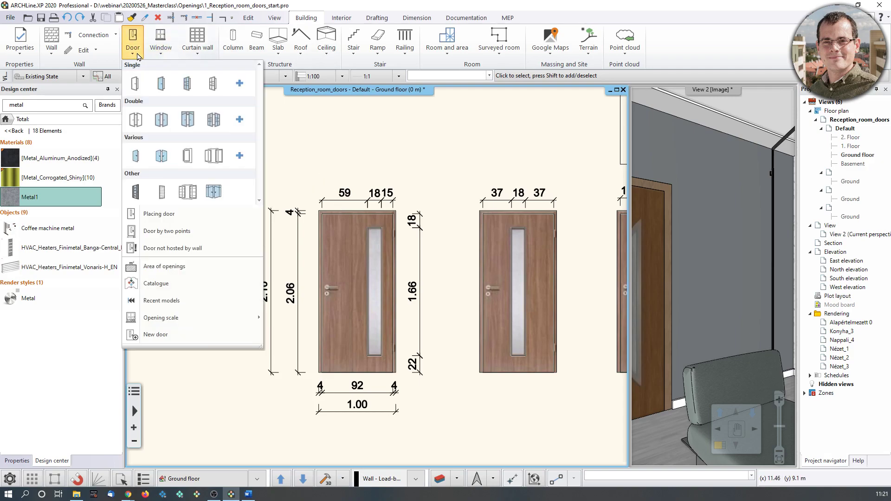
{"action": "left_click", "coordinate": [172, 336]}
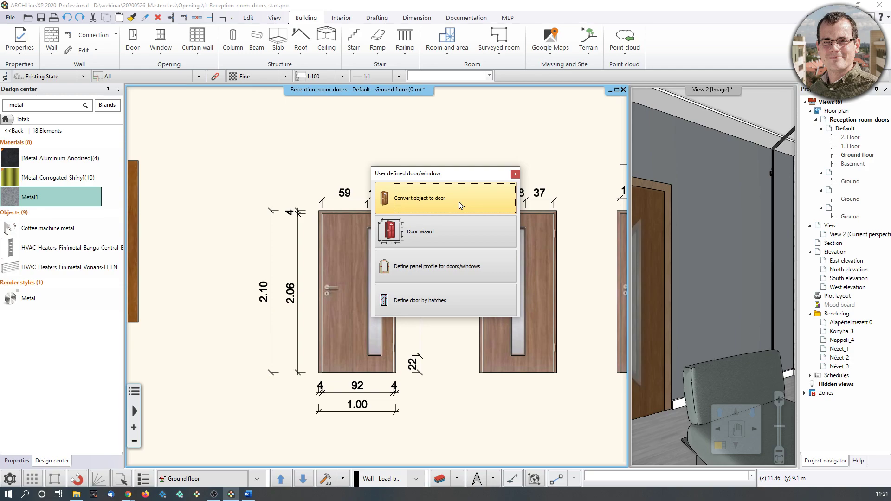
{"action": "left_click", "coordinate": [465, 235]}
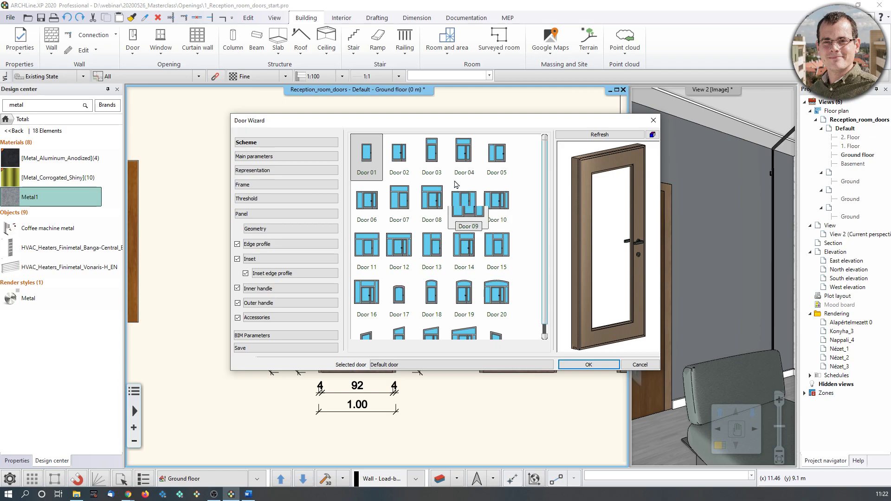
- Preview the Door 04, Door 11 and Door 28 schemes, and return to the Door 01 scheme
{"action": "left_click", "coordinate": [464, 154]}
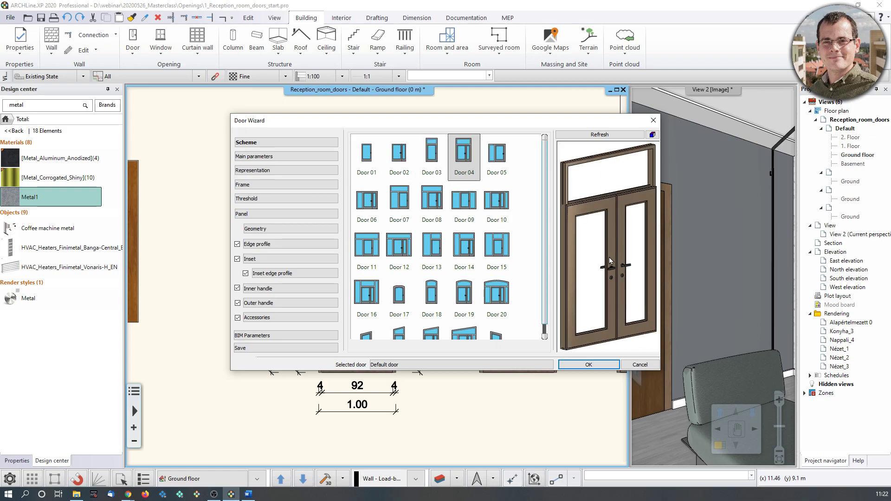
{"action": "left_click", "coordinate": [497, 205]}
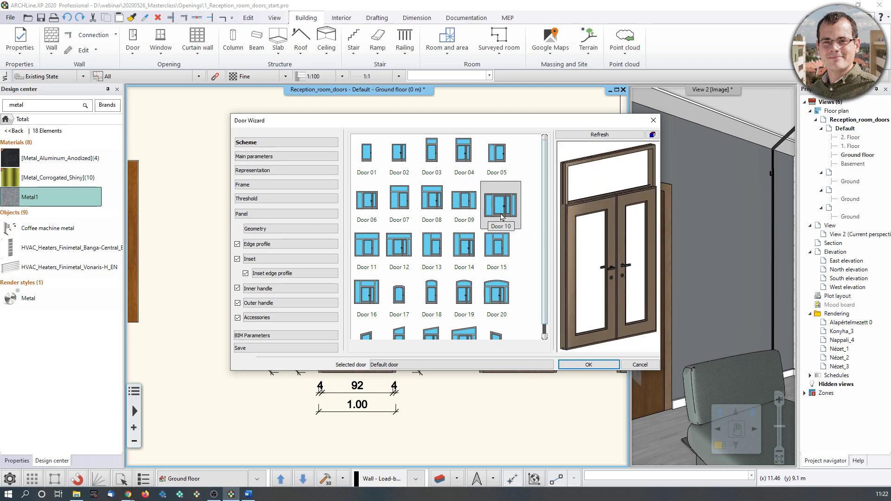
{"action": "left_click", "coordinate": [366, 245]}
{"action": "scroll", "coordinate": [466, 263], "scroll_direction": "down", "scroll_amount": 2}
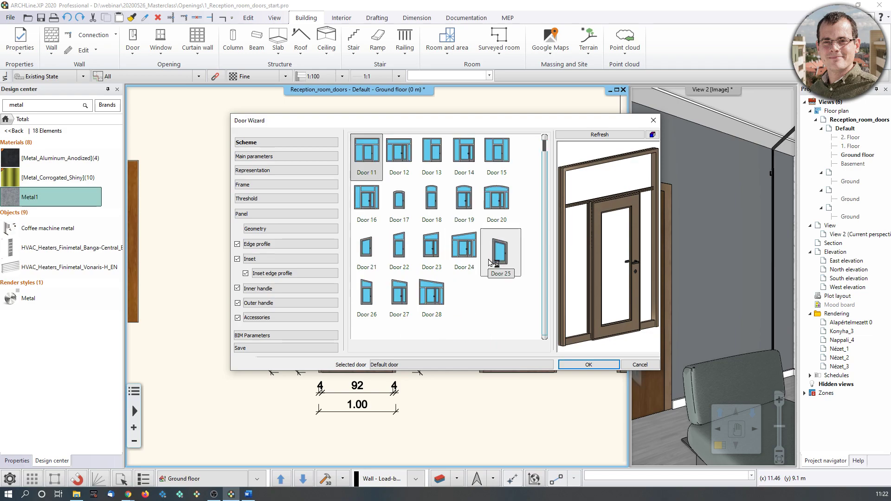
{"action": "left_click", "coordinate": [432, 297]}
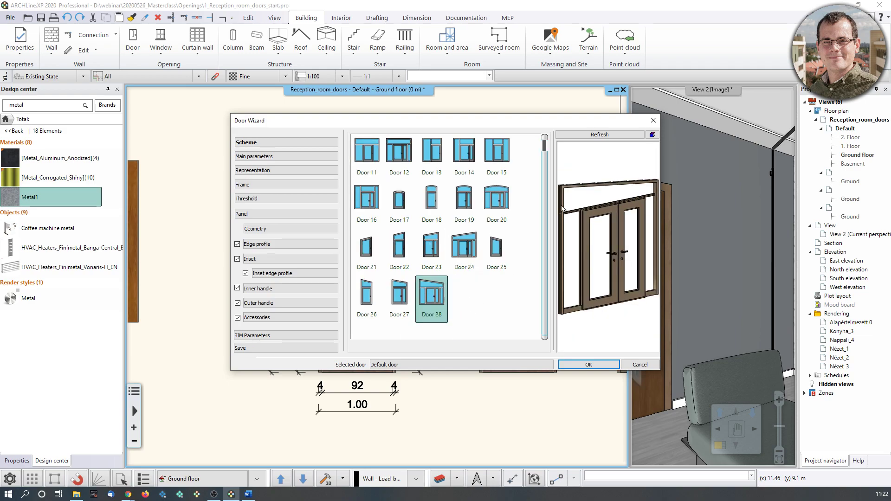
{"action": "scroll", "coordinate": [466, 250], "scroll_direction": "up", "scroll_amount": 2}
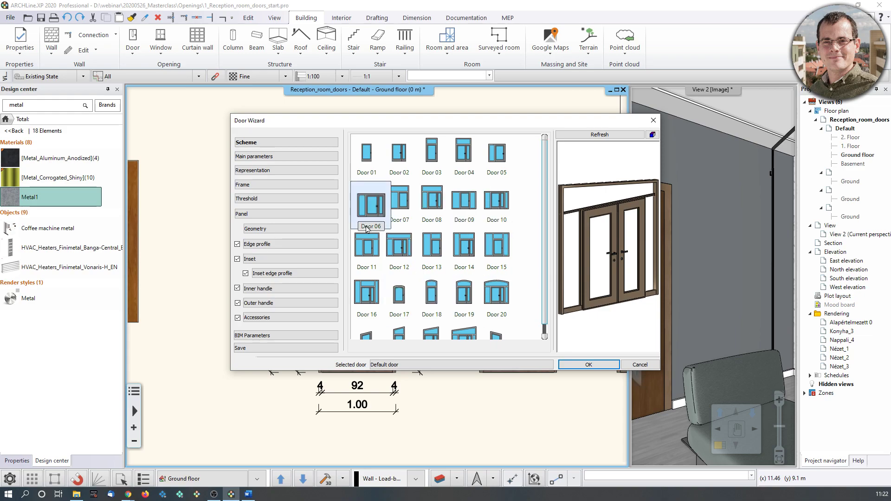
{"action": "left_click", "coordinate": [369, 156]}
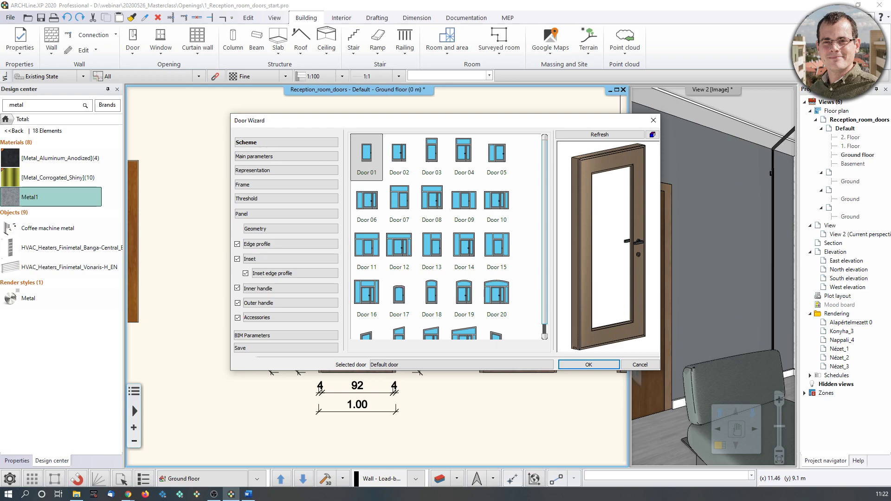
- Look at the door's main parameters, and enable the threshold in its 2D representation, keeping the Arc opening direction symbol
{"action": "left_click", "coordinate": [267, 156]}
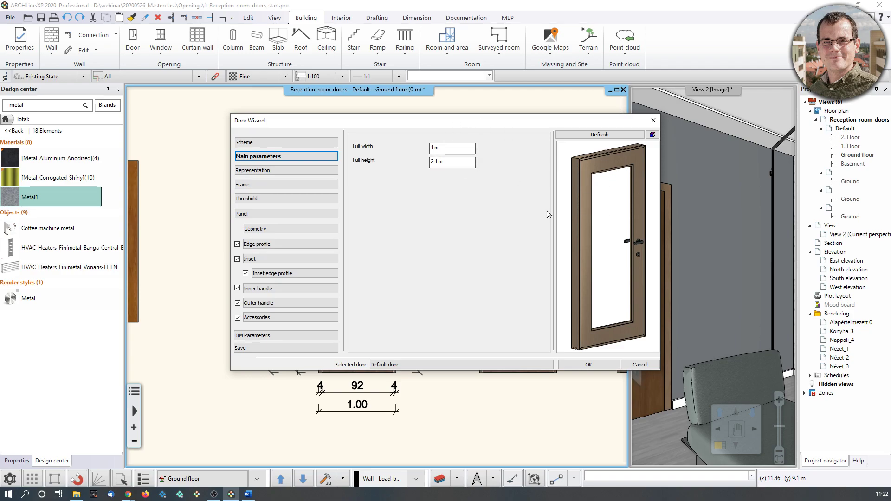
{"action": "left_click", "coordinate": [294, 175]}
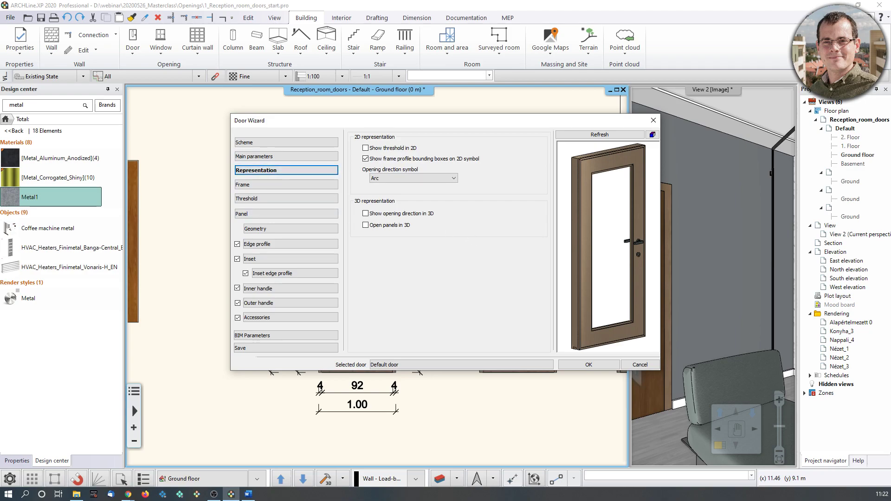
{"action": "left_click", "coordinate": [365, 149]}
{"action": "left_click", "coordinate": [390, 179]}
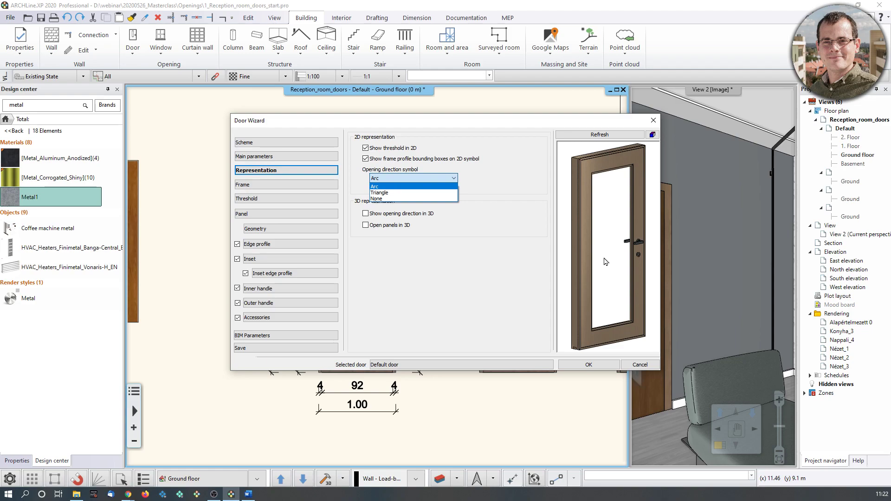
{"action": "left_click", "coordinate": [495, 123]}
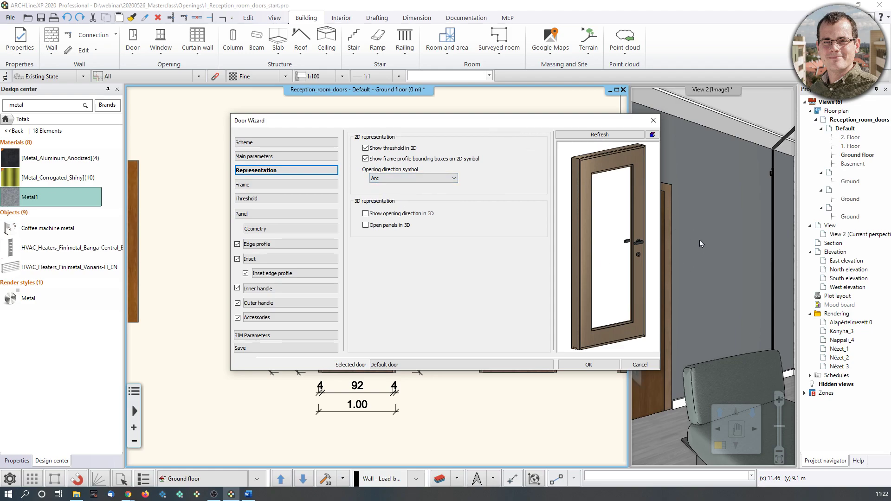
{"action": "left_click_drag", "start_coordinate": [463, 123], "coordinate": [459, 146]}
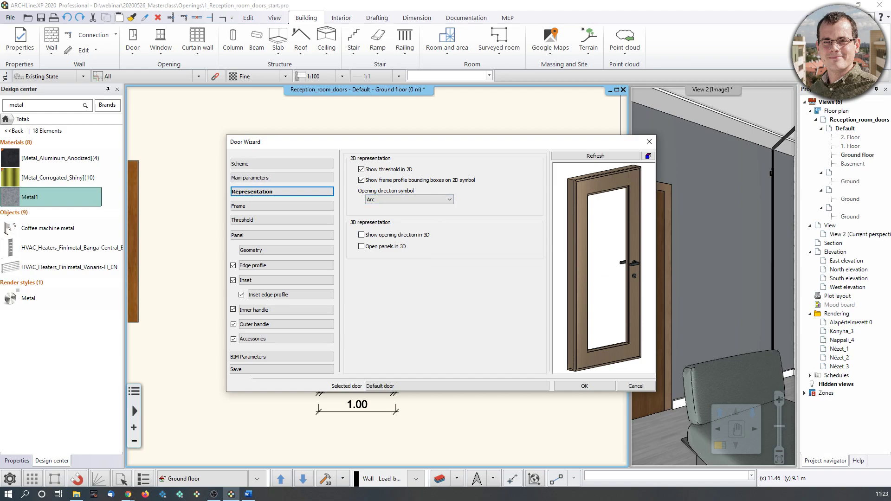
- Try the Frame 8, Frame 7 and Frame 9 profiles on the door's side frame
{"action": "left_click", "coordinate": [292, 206]}
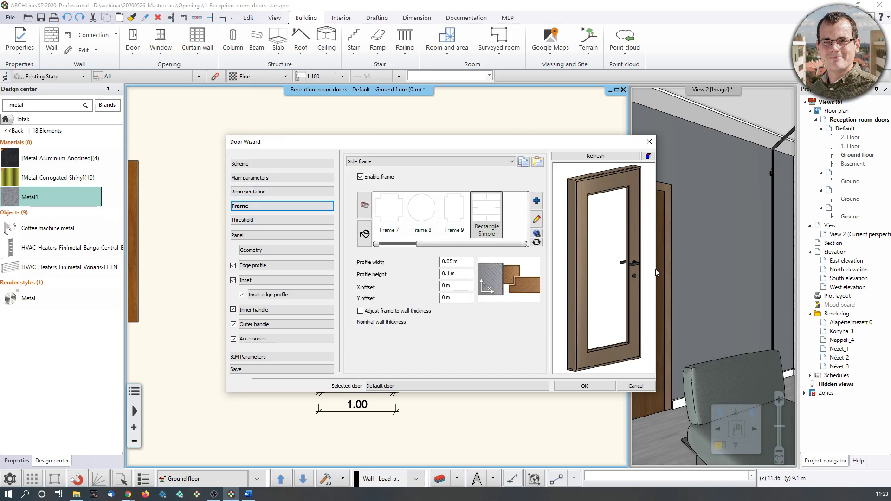
{"action": "scroll", "coordinate": [589, 256], "scroll_direction": "up", "scroll_amount": 5}
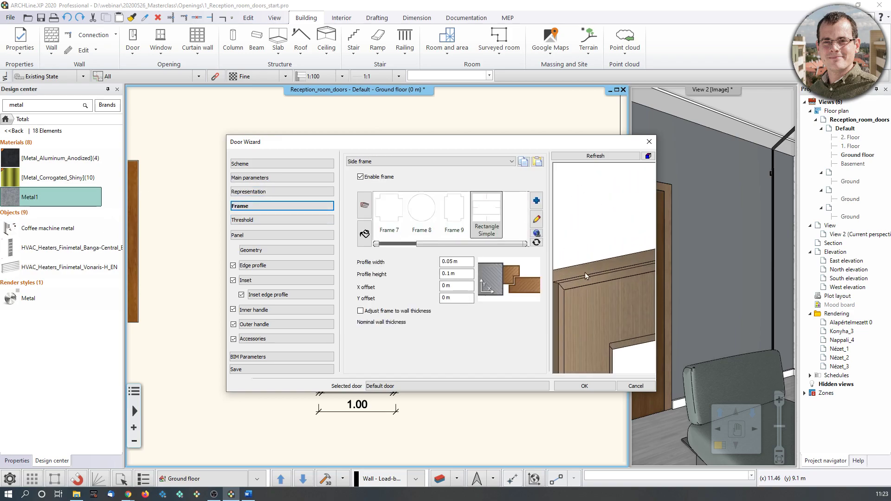
{"action": "scroll", "coordinate": [601, 254], "scroll_direction": "down", "scroll_amount": 5}
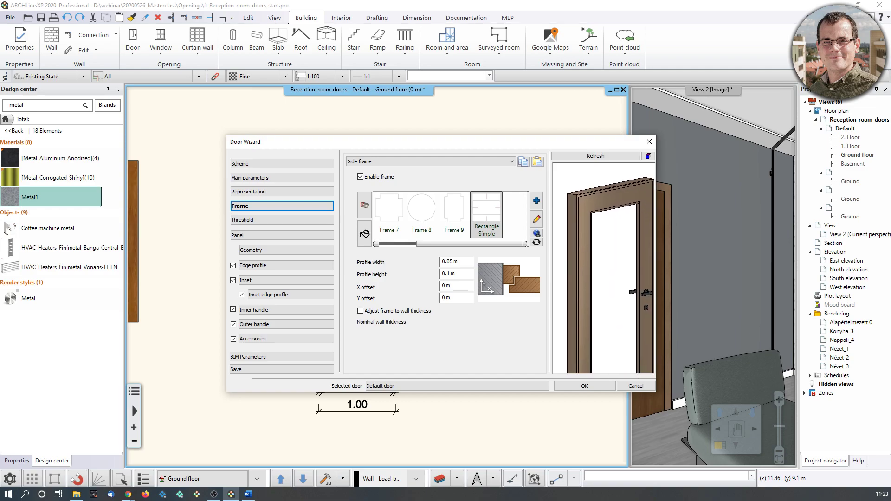
{"action": "left_click", "coordinate": [485, 223]}
{"action": "left_click", "coordinate": [444, 222]}
{"action": "left_click", "coordinate": [421, 211]}
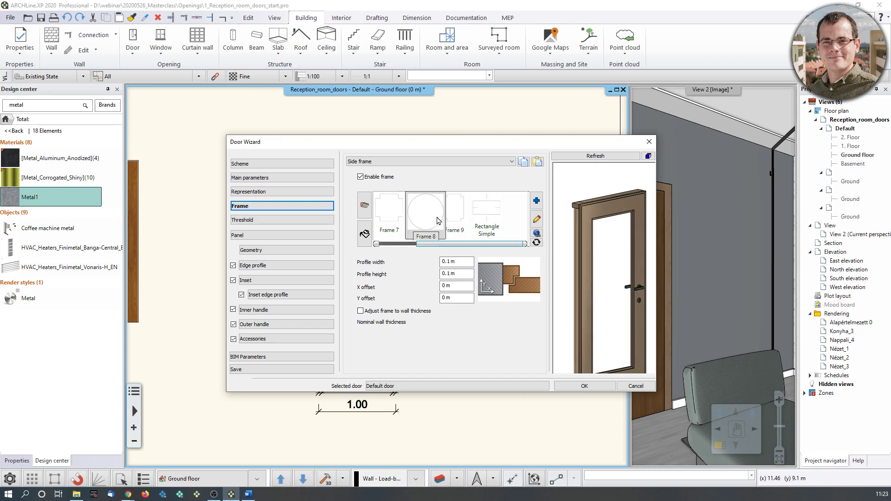
{"action": "left_click", "coordinate": [405, 224]}
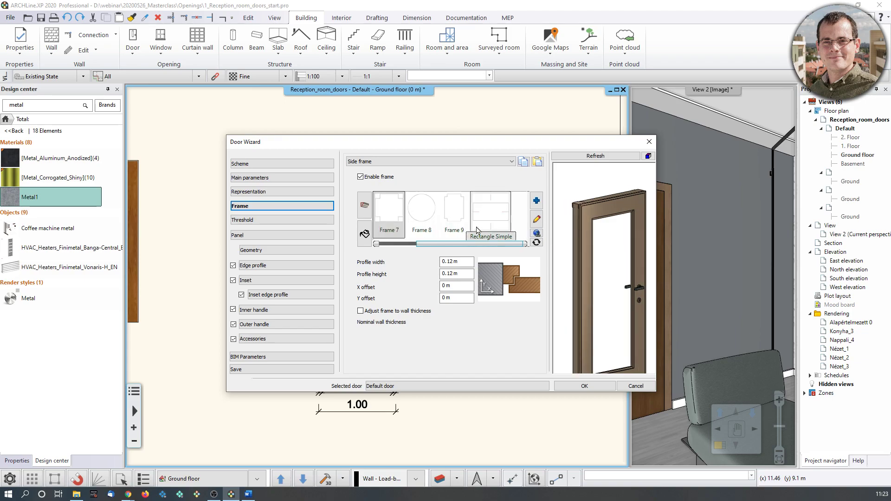
{"action": "left_click", "coordinate": [421, 213]}
{"action": "scroll", "coordinate": [583, 227], "scroll_direction": "up", "scroll_amount": 3}
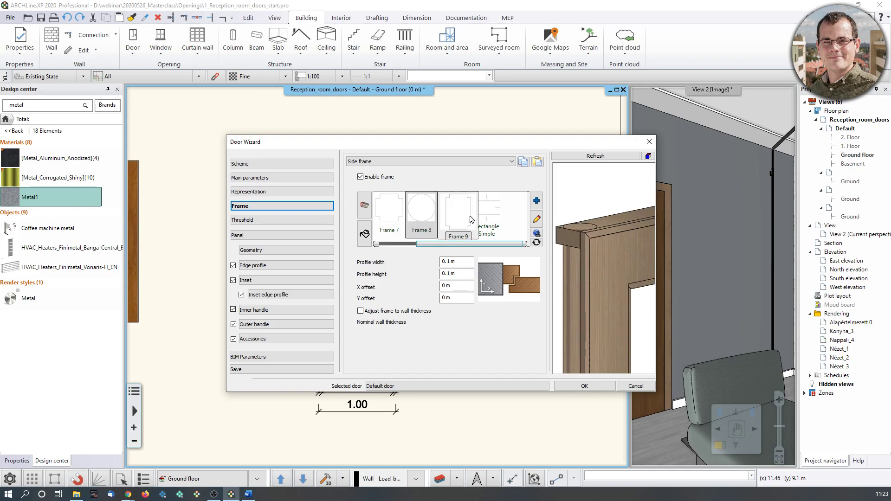
{"action": "left_click", "coordinate": [454, 214]}
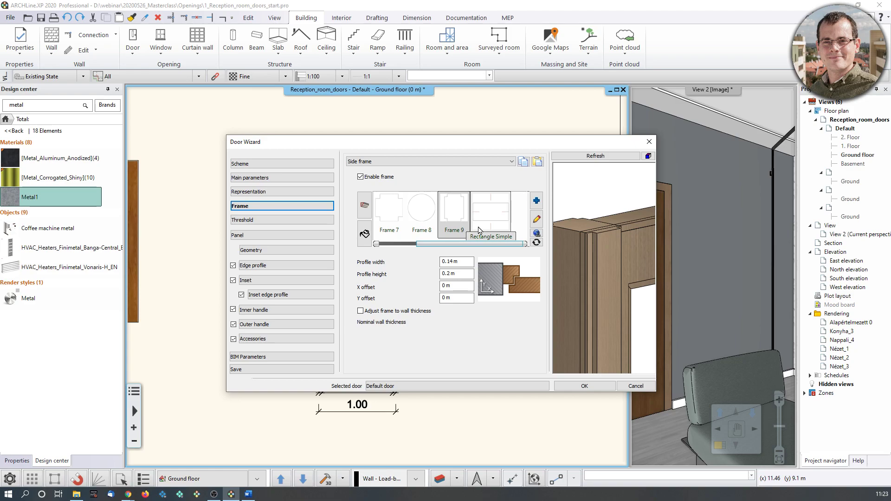
- Apply the Rectangle Simple profile to the side frame with a profile width of 0.05 m, and update the preview
{"action": "left_click", "coordinate": [479, 230]}
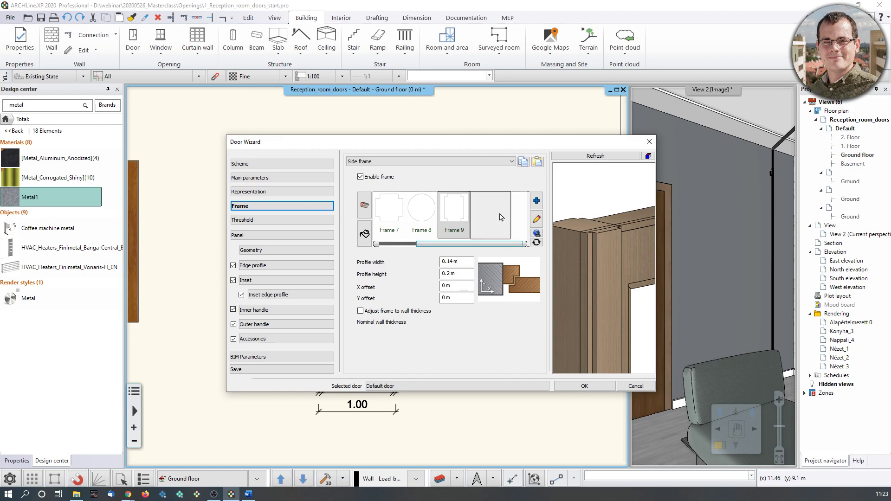
{"action": "left_click", "coordinate": [450, 262]}
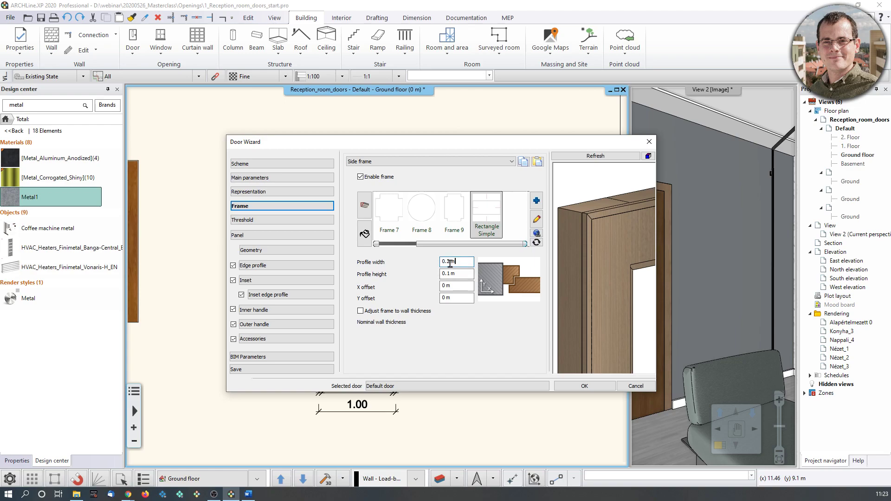
{"action": "key", "text": "BackSpace"}
{"action": "type", "text": "05"}
{"action": "left_click", "coordinate": [464, 275]}
{"action": "left_click", "coordinate": [566, 157]}
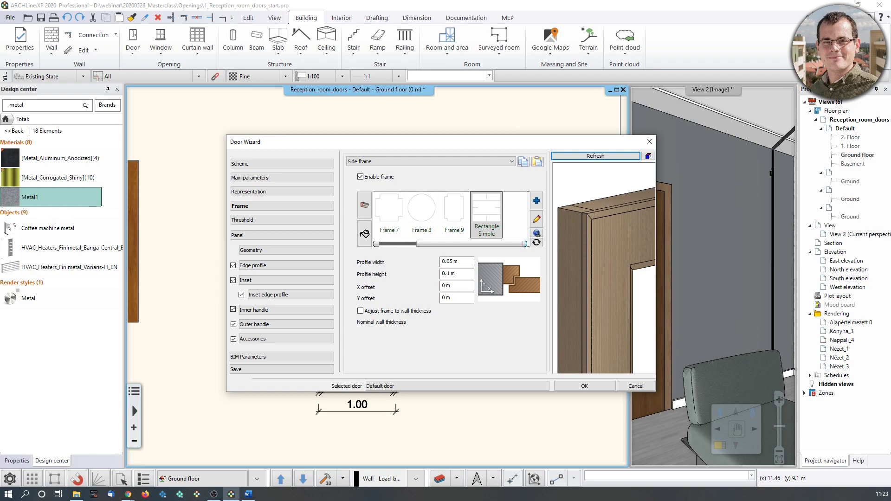
- Examine the door's lower edge and its threshold settings, keeping the Rectangle Simple threshold profile
{"action": "scroll", "coordinate": [601, 310], "scroll_direction": "down", "scroll_amount": 5}
{"action": "scroll", "coordinate": [601, 335], "scroll_direction": "up", "scroll_amount": 2}
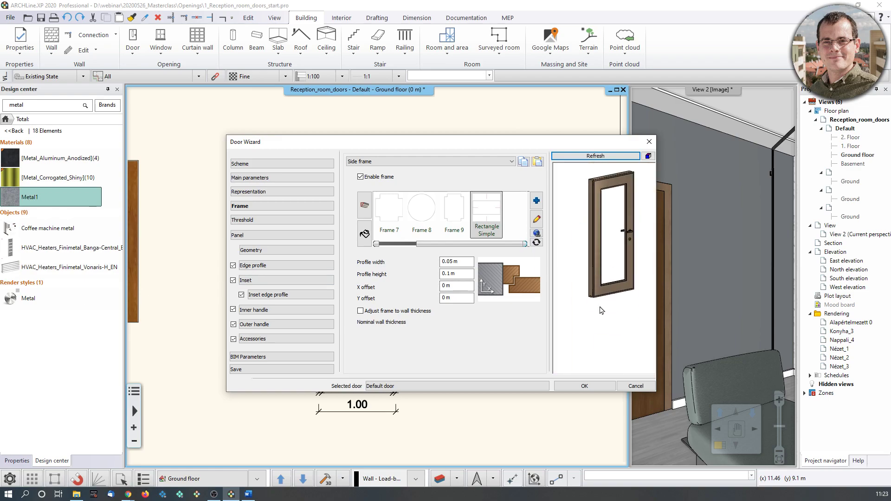
{"action": "scroll", "coordinate": [575, 250], "scroll_direction": "up", "scroll_amount": 3}
{"action": "left_click", "coordinate": [268, 221]}
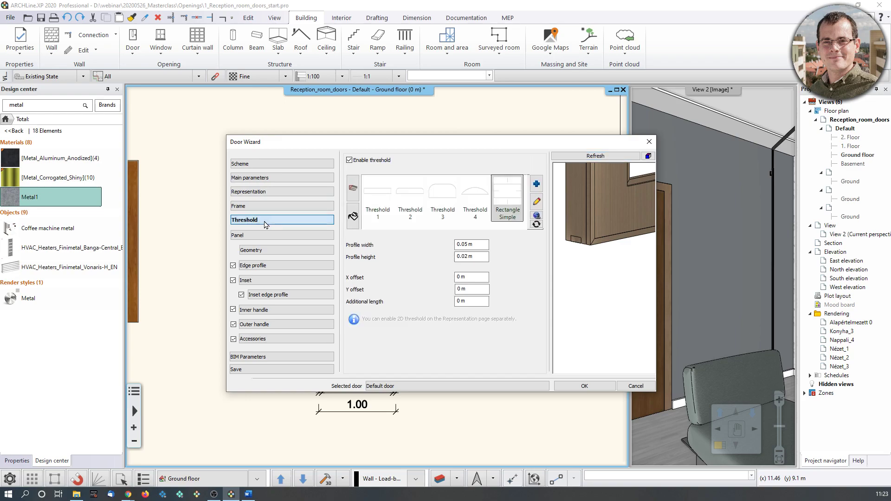
{"action": "left_click", "coordinate": [496, 208]}
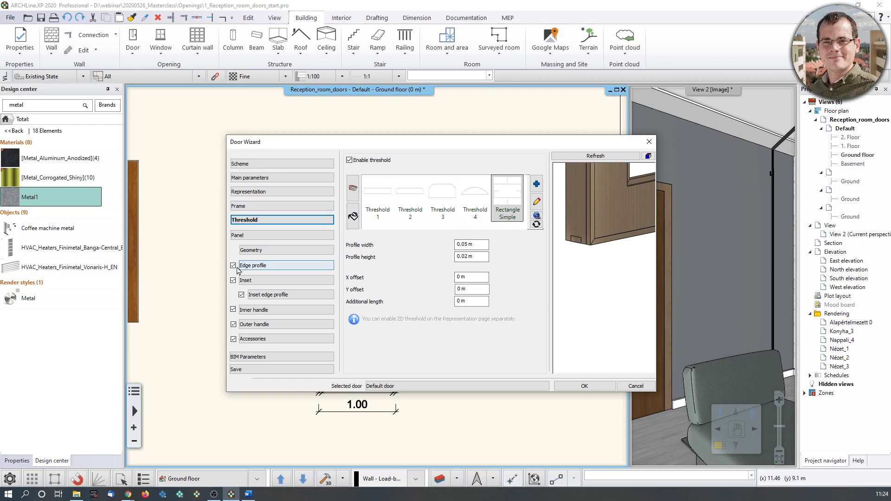
- Compare materials for the door panel, keep Beech, and set the wing to open to the right
{"action": "left_click", "coordinate": [273, 236]}
{"action": "left_click_drag", "start_coordinate": [598, 260], "coordinate": [566, 280]}
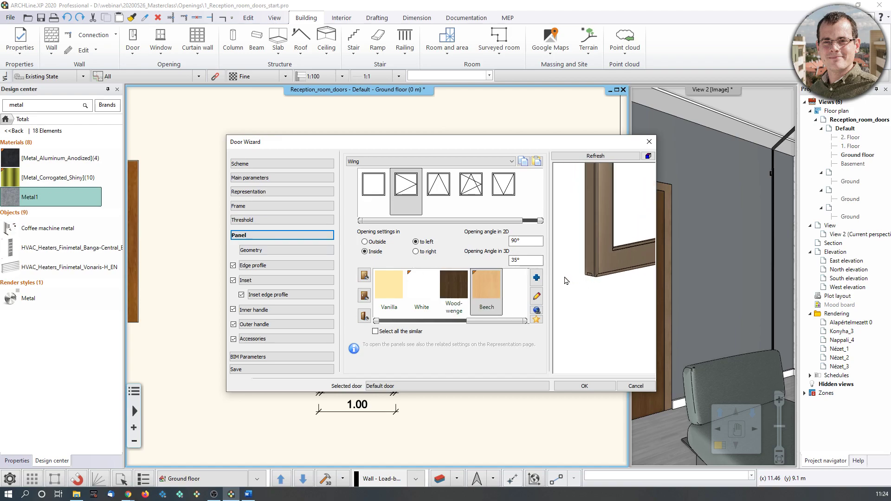
{"action": "left_click", "coordinate": [454, 294]}
{"action": "left_click", "coordinate": [390, 298]}
{"action": "left_click", "coordinate": [493, 292]}
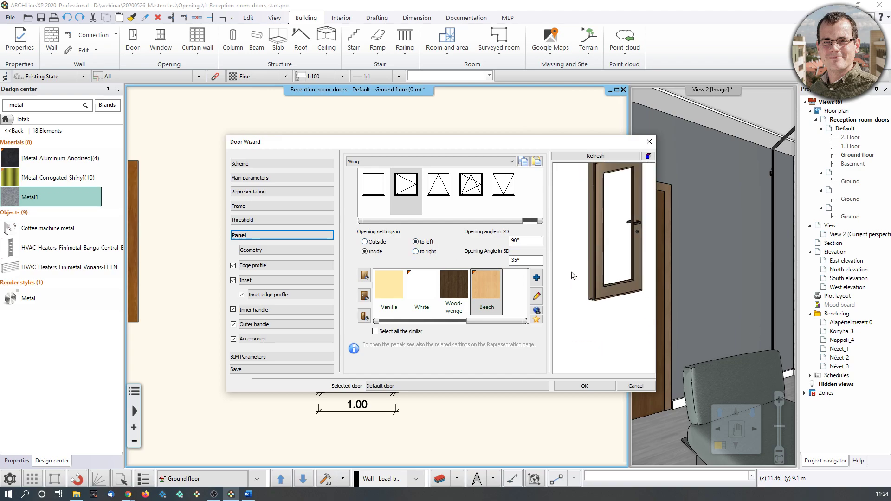
{"action": "left_click", "coordinate": [436, 252]}
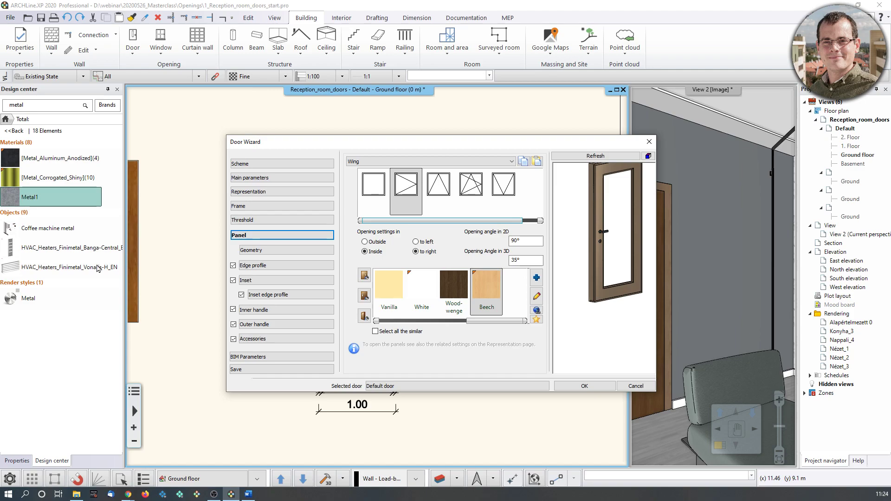
- Set the wing panel's top offset relative to the nominal door size to 0.04 m, and inspect it in the refreshed preview
{"action": "left_click", "coordinate": [278, 250]}
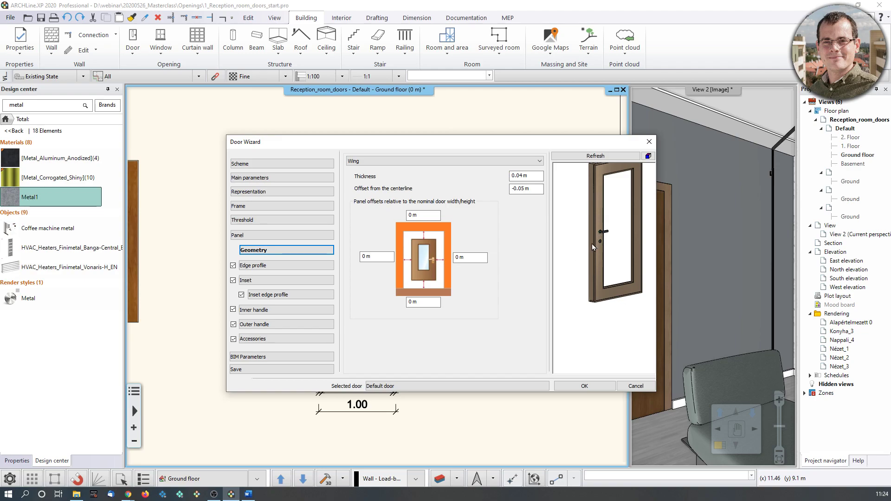
{"action": "left_click", "coordinate": [429, 216]}
{"action": "left_click_drag", "start_coordinate": [429, 215], "coordinate": [408, 215]}
{"action": "type", "text": "0.04"}
{"action": "left_click", "coordinate": [595, 156]}
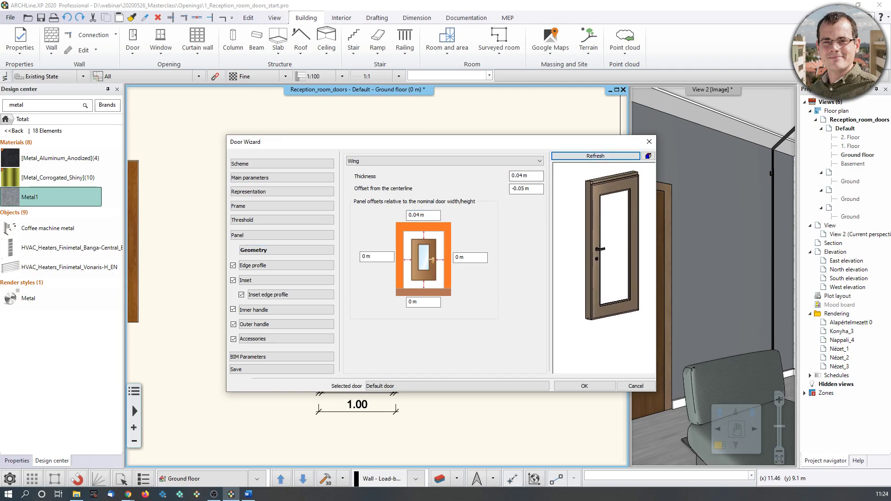
{"action": "scroll", "coordinate": [597, 216], "scroll_direction": "up", "scroll_amount": 3}
{"action": "scroll", "coordinate": [592, 250], "scroll_direction": "down", "scroll_amount": 2}
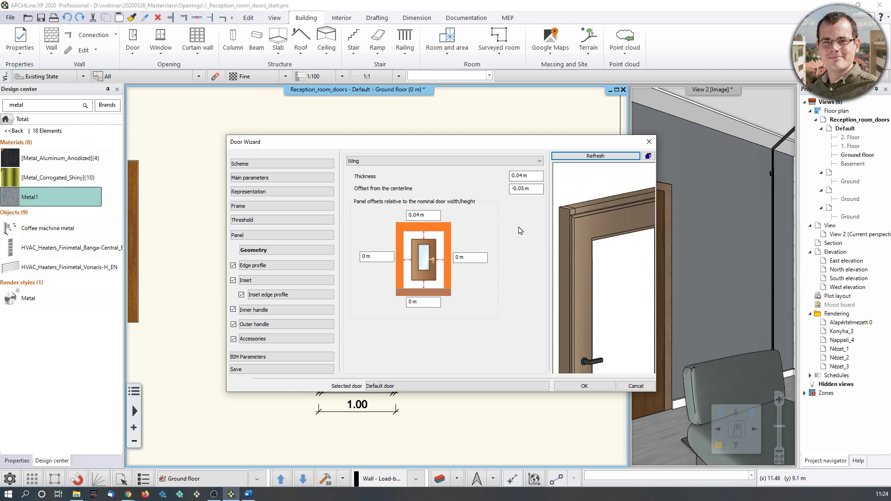
{"action": "scroll", "coordinate": [595, 233], "scroll_direction": "down", "scroll_amount": 1}
{"action": "scroll", "coordinate": [593, 230], "scroll_direction": "up", "scroll_amount": 2}
- Set the wing panel's left and right offsets relative to the nominal door size to 0.04 m, and refresh the preview
{"action": "left_click", "coordinate": [368, 257]}
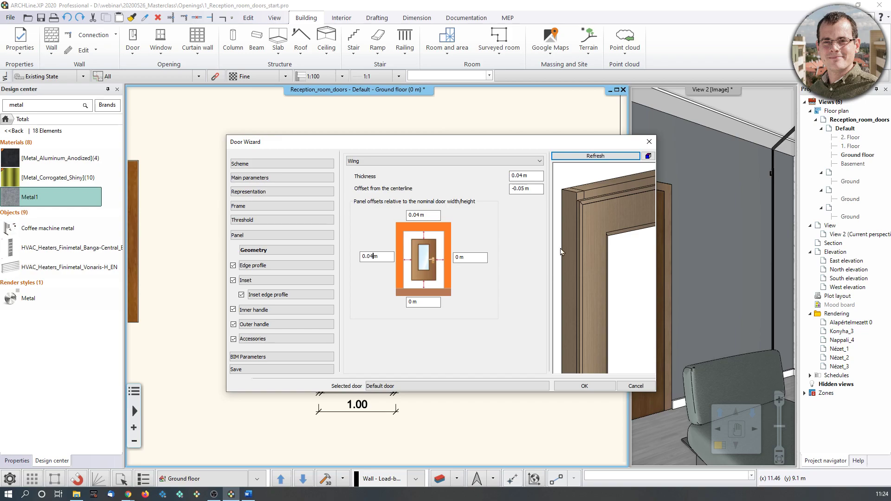
{"action": "left_click", "coordinate": [633, 160]}
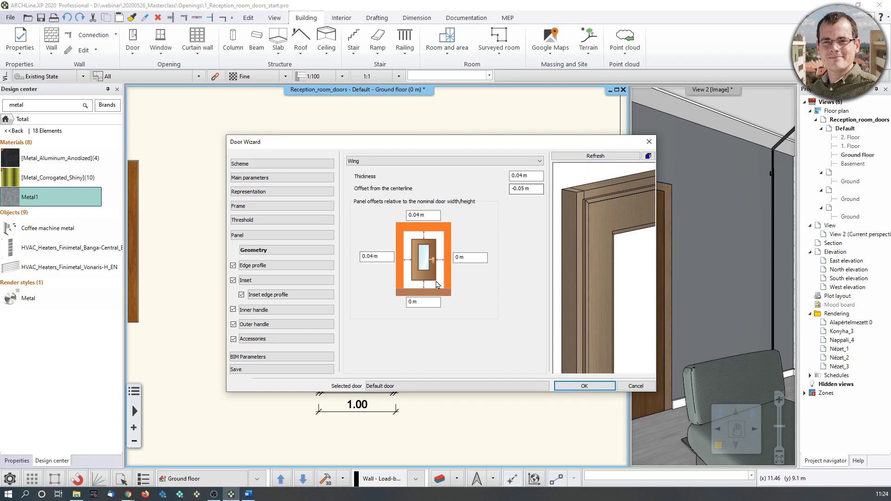
{"action": "double_click", "coordinate": [465, 259]}
{"action": "type", "text": "0.04"}
{"action": "left_click", "coordinate": [617, 156]}
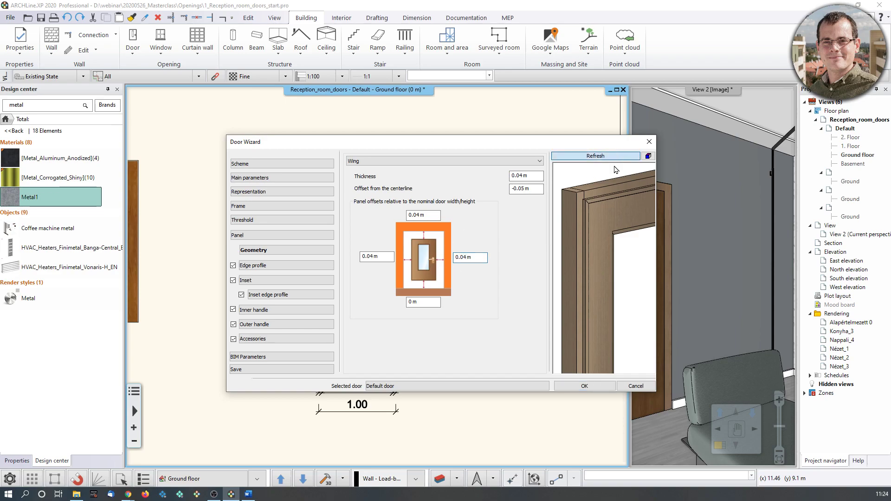
{"action": "scroll", "coordinate": [614, 312], "scroll_direction": "up", "scroll_amount": 3}
{"action": "scroll", "coordinate": [605, 278], "scroll_direction": "down", "scroll_amount": 1}
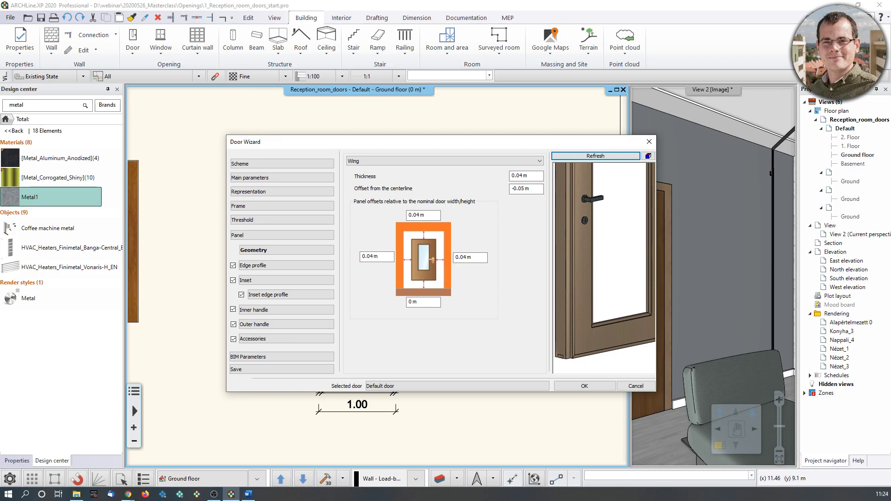
- Apply the Panel edge 3 profile to the wing's edges with a profile width of 0.02 m, and refresh the preview
{"action": "left_click", "coordinate": [258, 266]}
{"action": "scroll", "coordinate": [582, 335], "scroll_direction": "up", "scroll_amount": 4}
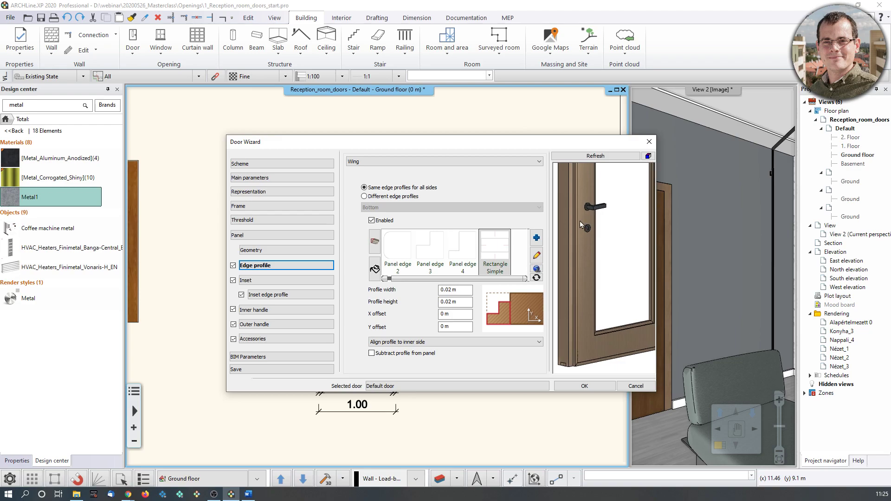
{"action": "scroll", "coordinate": [582, 335], "scroll_direction": "up", "scroll_amount": 2}
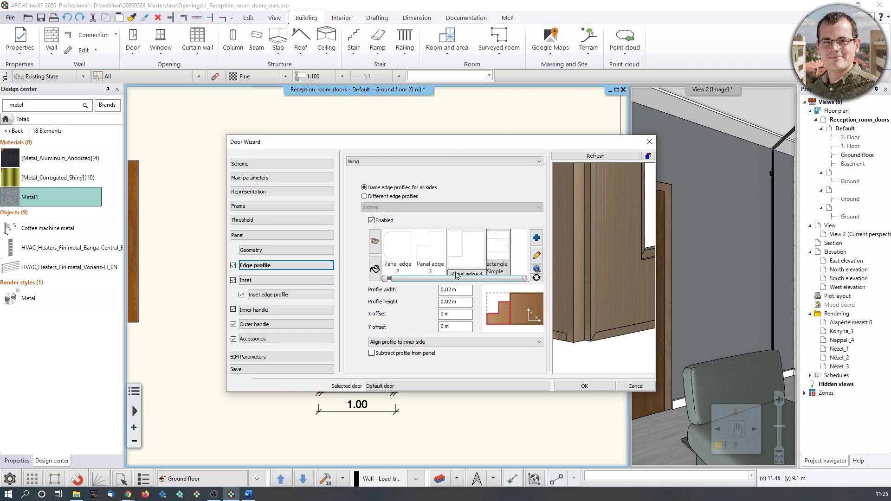
{"action": "left_click", "coordinate": [432, 262]}
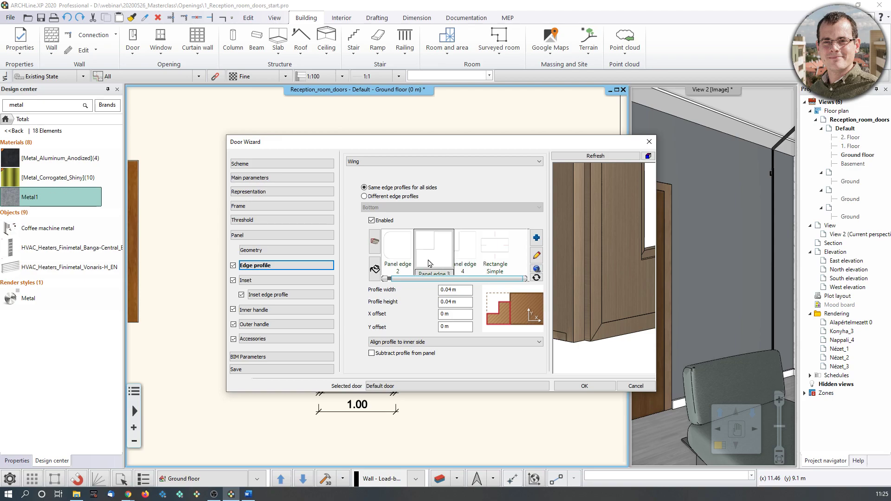
{"action": "left_click", "coordinate": [463, 291]}
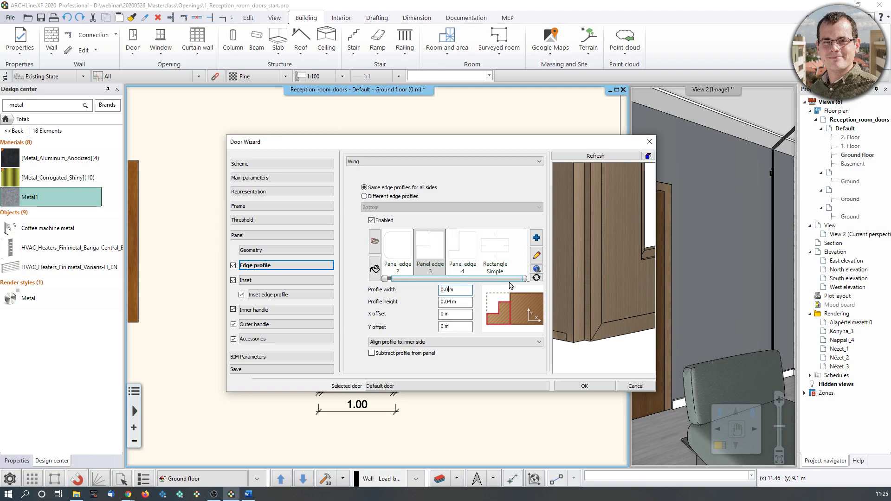
{"action": "type", "text": "2"}
{"action": "left_click", "coordinate": [465, 305]}
{"action": "left_click", "coordinate": [606, 157]}
{"action": "left_click_drag", "start_coordinate": [594, 345], "coordinate": [578, 291]}
{"action": "scroll", "coordinate": [580, 290], "scroll_direction": "down", "scroll_amount": 3}
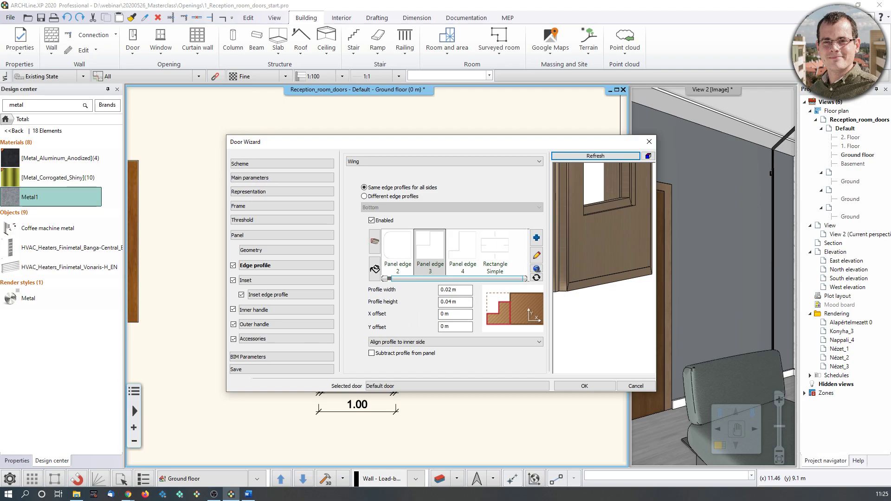
- Try Door panel profile 1, Door panel profile and Door panel profile 14 for the wing's inset, and return to Automatic profile
{"action": "left_click", "coordinate": [285, 280]}
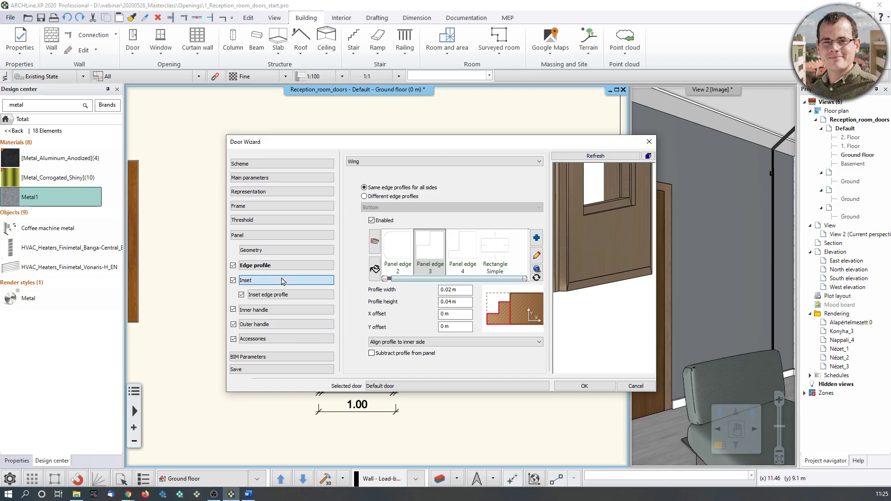
{"action": "left_click_drag", "start_coordinate": [578, 278], "coordinate": [579, 257]}
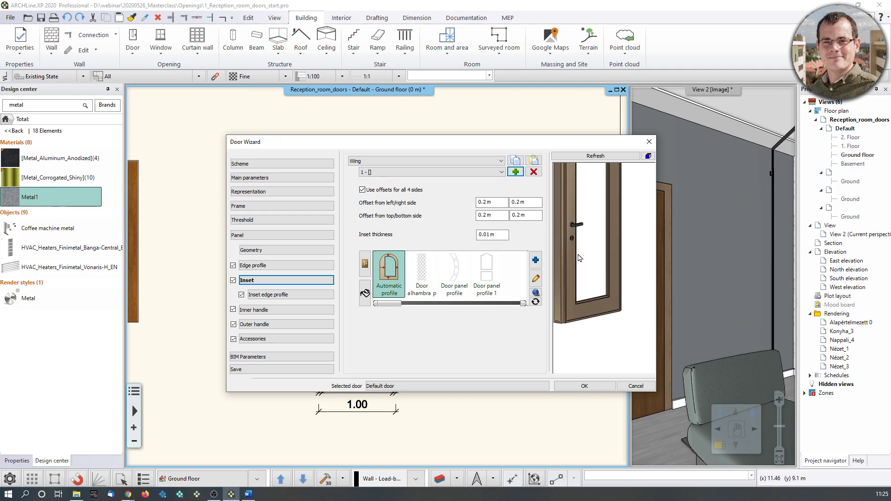
{"action": "scroll", "coordinate": [586, 267], "scroll_direction": "down", "scroll_amount": 3}
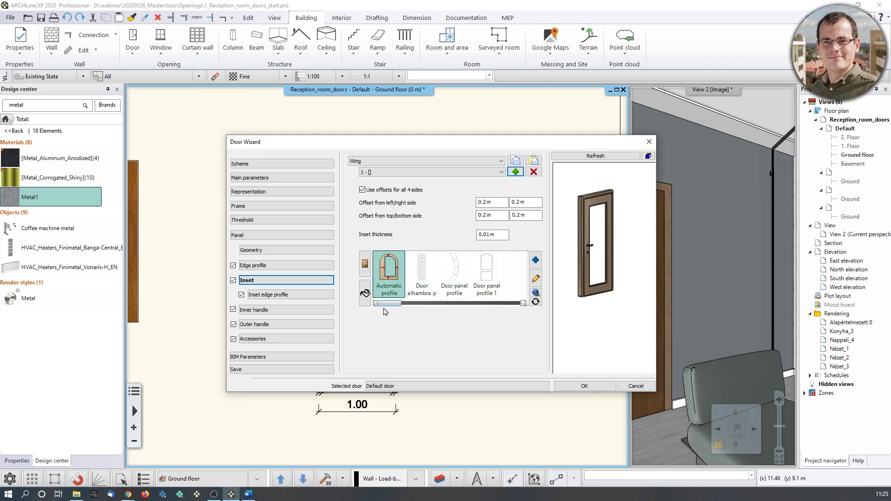
{"action": "left_click", "coordinate": [486, 276]}
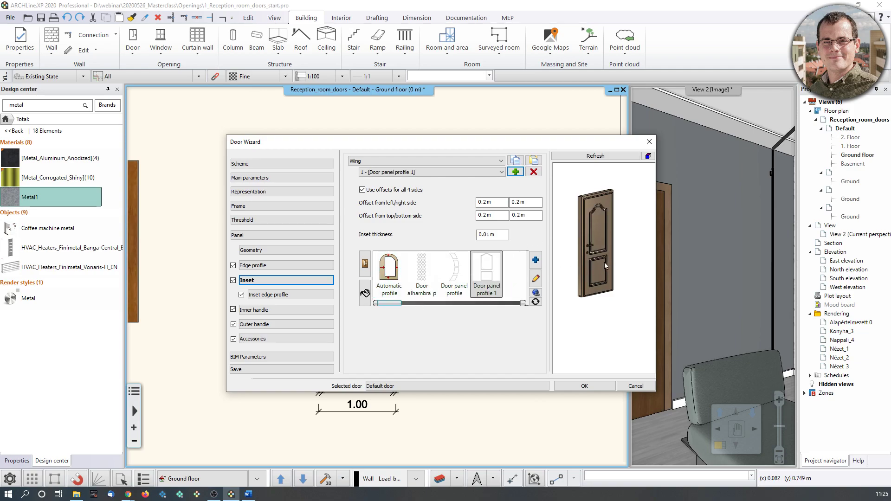
{"action": "scroll", "coordinate": [602, 259], "scroll_direction": "up", "scroll_amount": 2}
{"action": "left_click", "coordinate": [454, 274]}
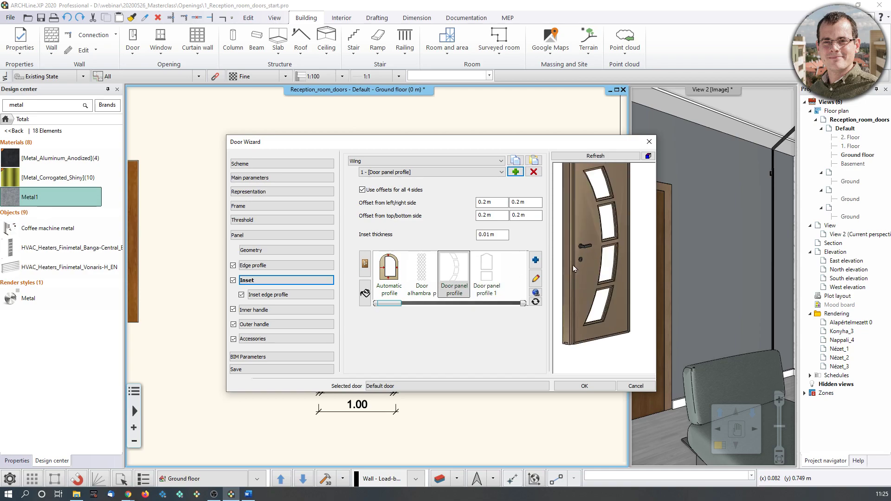
{"action": "left_click_drag", "start_coordinate": [392, 305], "coordinate": [403, 306]}
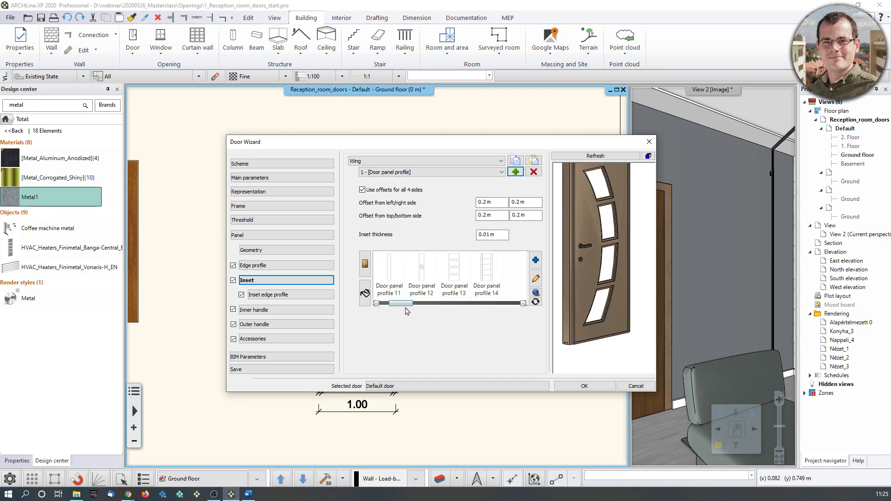
{"action": "left_click", "coordinate": [450, 279]}
{"action": "left_click", "coordinate": [487, 271]}
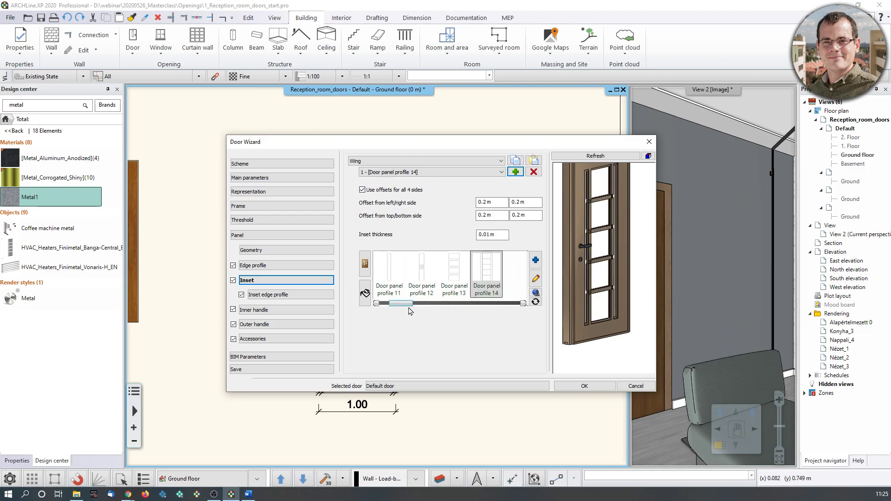
{"action": "left_click_drag", "start_coordinate": [403, 304], "coordinate": [368, 304]}
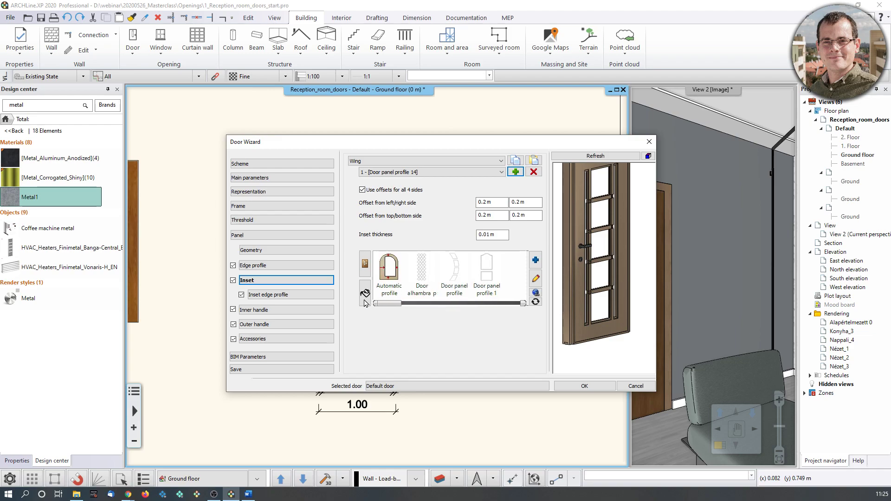
{"action": "left_click", "coordinate": [388, 273]}
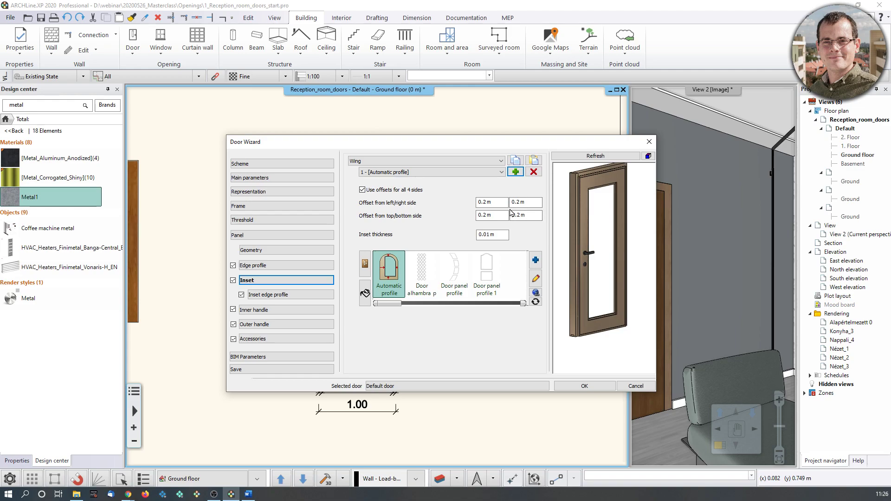
- Set the inset's left offset to 0.59 m and its right offset to 0.15 m, following the dimensioned door drawing
{"action": "left_click", "coordinate": [487, 202]}
{"action": "type", "text": "59"}
{"action": "left_click", "coordinate": [598, 156]}
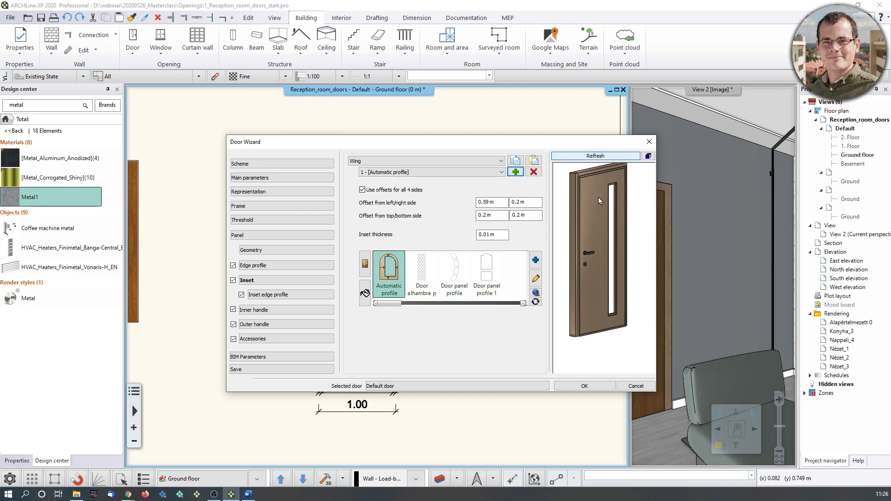
{"action": "left_click_drag", "start_coordinate": [580, 221], "coordinate": [583, 195]}
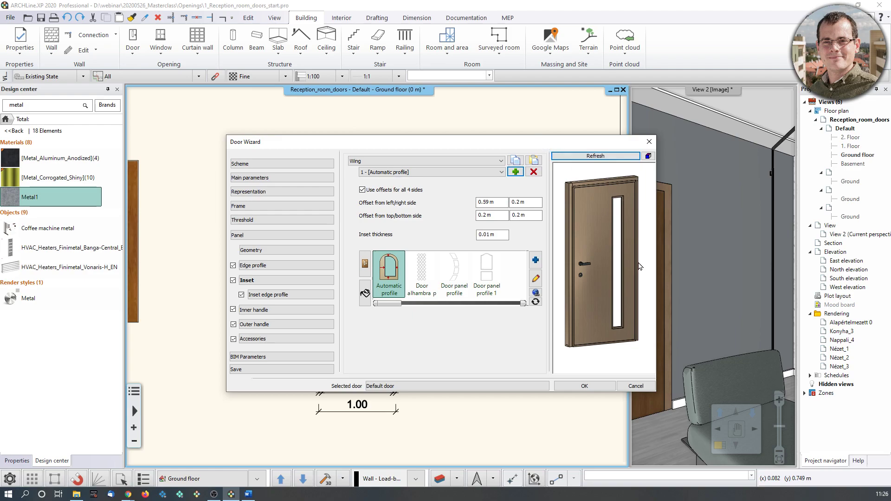
{"action": "left_click_drag", "start_coordinate": [521, 141], "coordinate": [849, 181]}
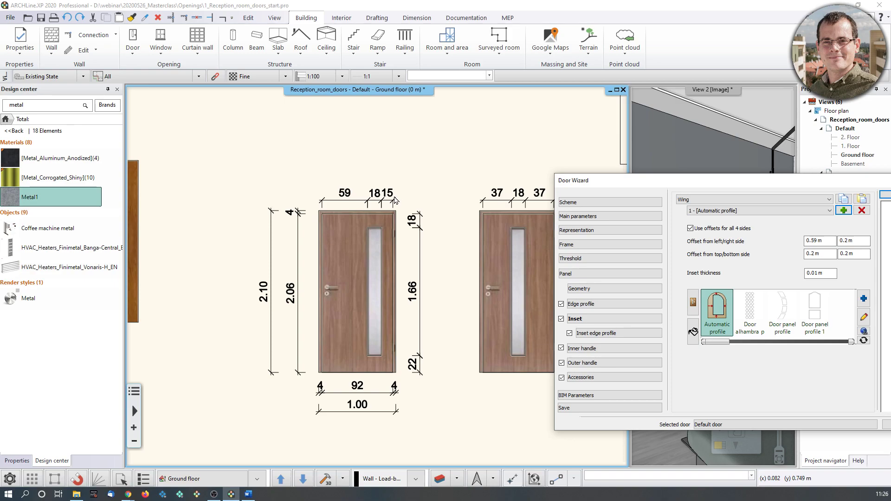
{"action": "left_click_drag", "start_coordinate": [649, 180], "coordinate": [321, 157]}
{"action": "left_click", "coordinate": [524, 219]}
{"action": "key", "text": "BackSpace"}
{"action": "type", "text": "15"}
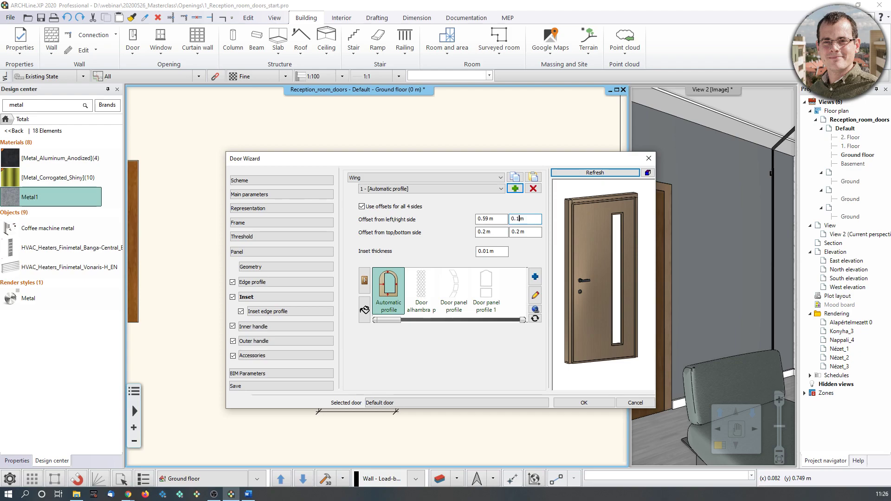
{"action": "key", "text": "Return"}
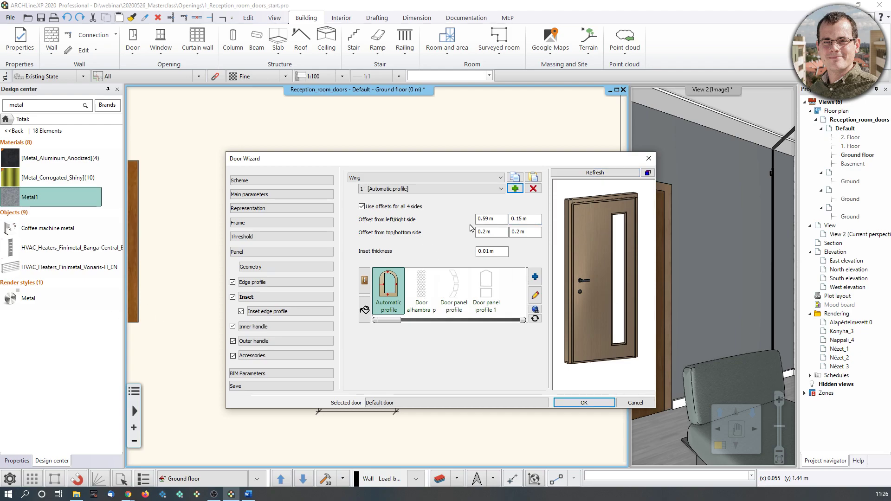
- Set the inset's top offset to 0.18 m and bottom offset to 0.22 m, and check the inset's lower edge in the refreshed preview
{"action": "left_click", "coordinate": [490, 233]}
{"action": "mouse_move", "coordinate": [556, 161]}
{"action": "left_mouse_down"}
{"action": "mouse_move", "coordinate": [889, 225]}
{"action": "mouse_move", "coordinate": [803, 214]}
{"action": "mouse_move", "coordinate": [608, 134]}
{"action": "left_mouse_up"}
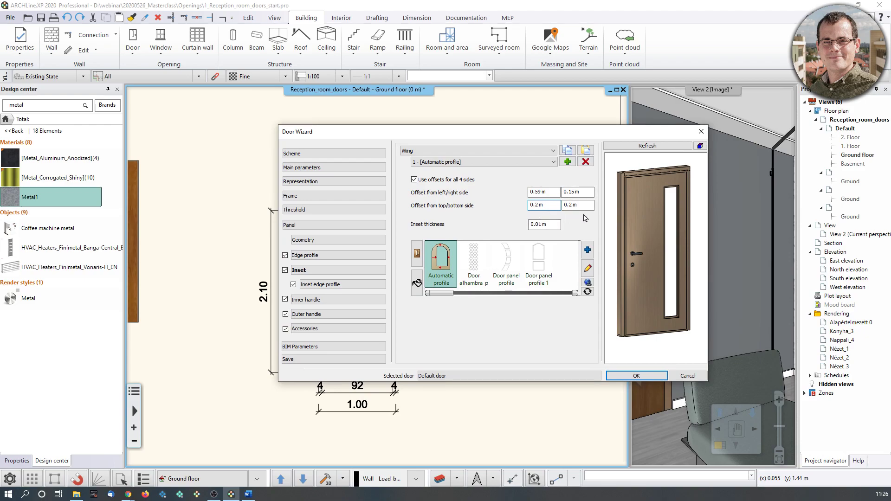
{"action": "type", "text": "18"}
{"action": "left_click", "coordinate": [564, 204]}
{"action": "type", "text": "2"}
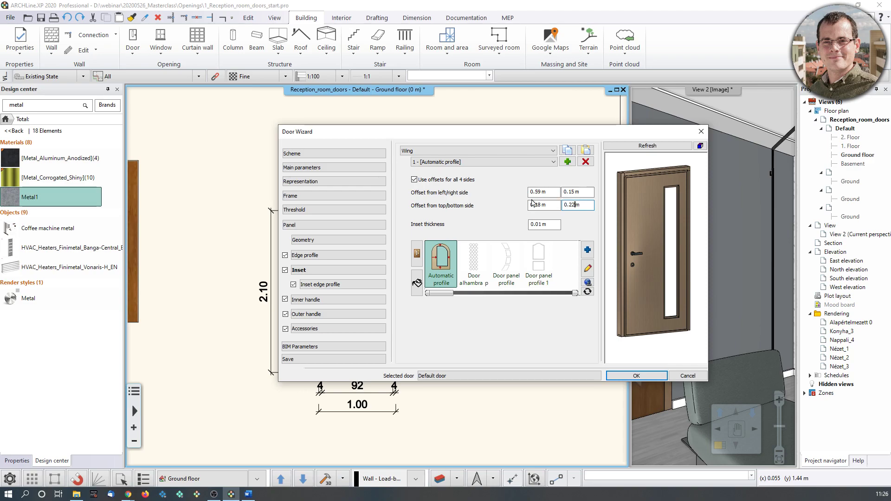
{"action": "left_click", "coordinate": [638, 147]}
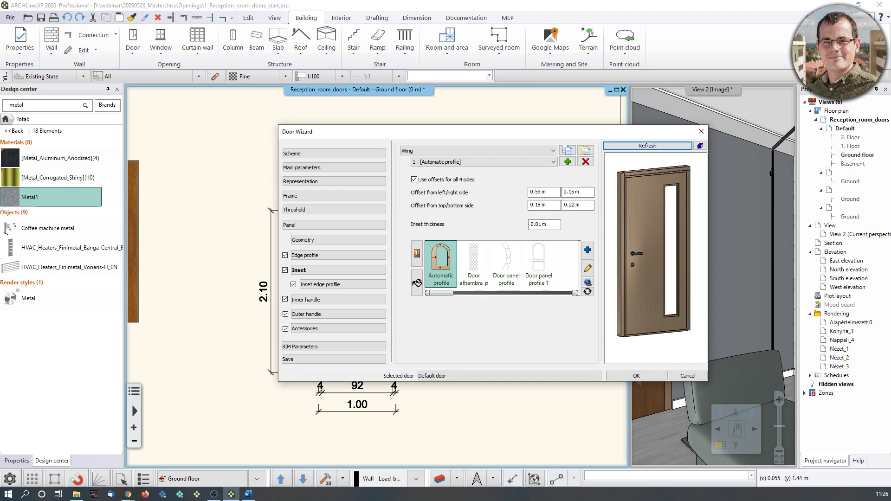
{"action": "scroll", "coordinate": [675, 268], "scroll_direction": "up", "scroll_amount": 4}
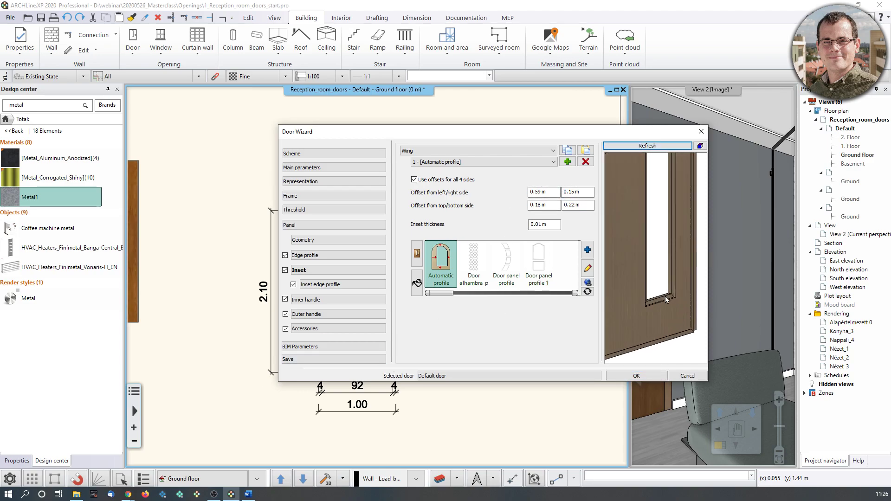
{"action": "mouse_move", "coordinate": [641, 271]}
{"action": "left_mouse_down"}
{"action": "mouse_move", "coordinate": [658, 283]}
{"action": "mouse_move", "coordinate": [637, 285]}
{"action": "left_mouse_up"}
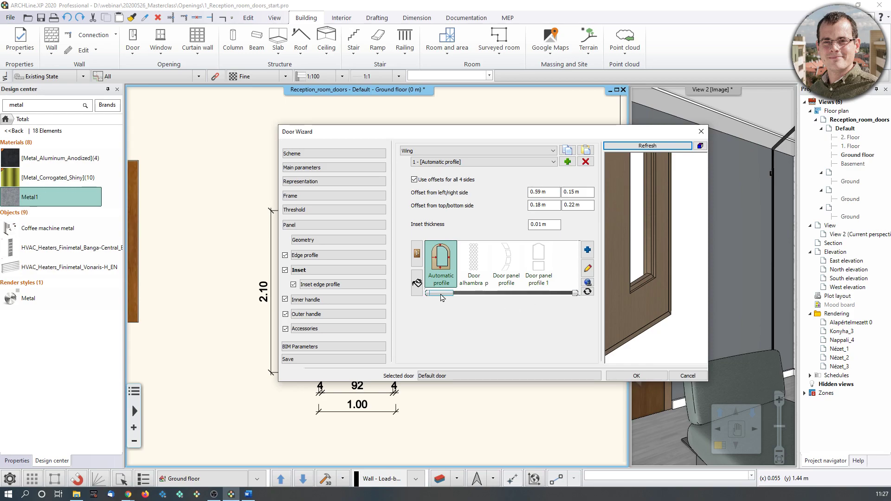
- Search the materials for "frosted" and assign Frosted_Glass to the wing's inset
{"action": "left_click", "coordinate": [417, 282]}
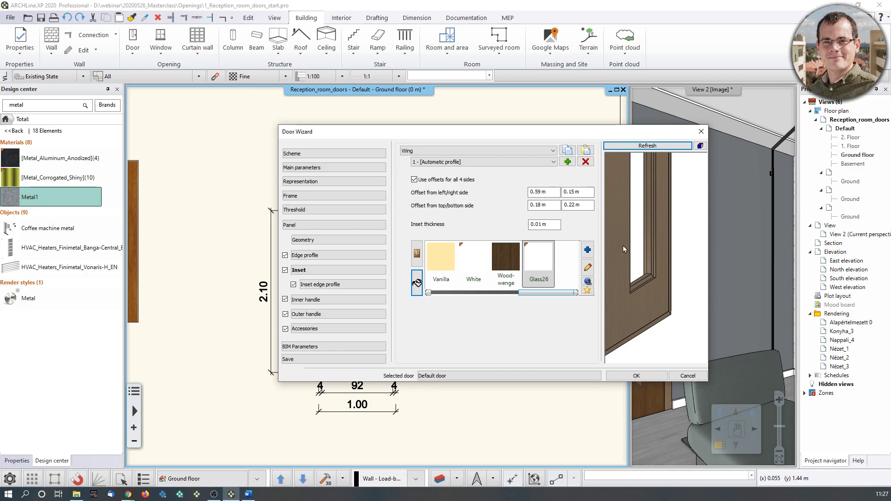
{"action": "left_click", "coordinate": [587, 250]}
{"action": "left_click", "coordinate": [445, 104]}
{"action": "left_click", "coordinate": [475, 92]}
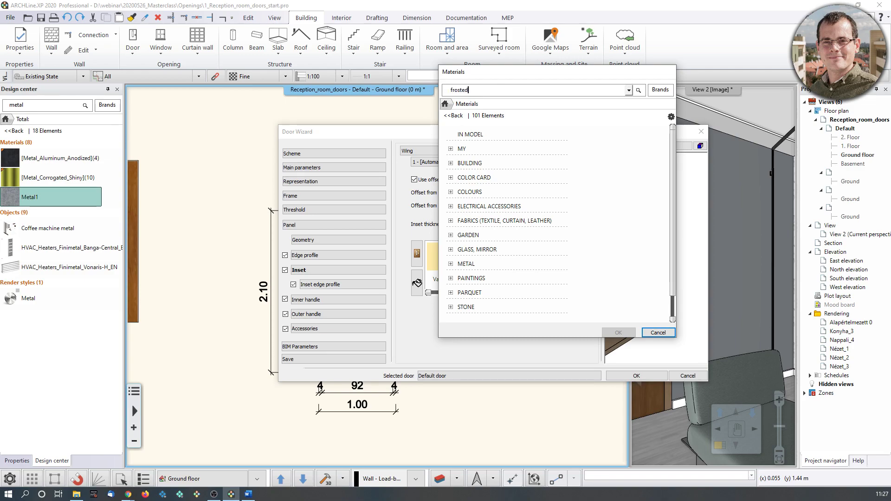
{"action": "type", "text": "frosted"}
{"action": "key", "text": "Return"}
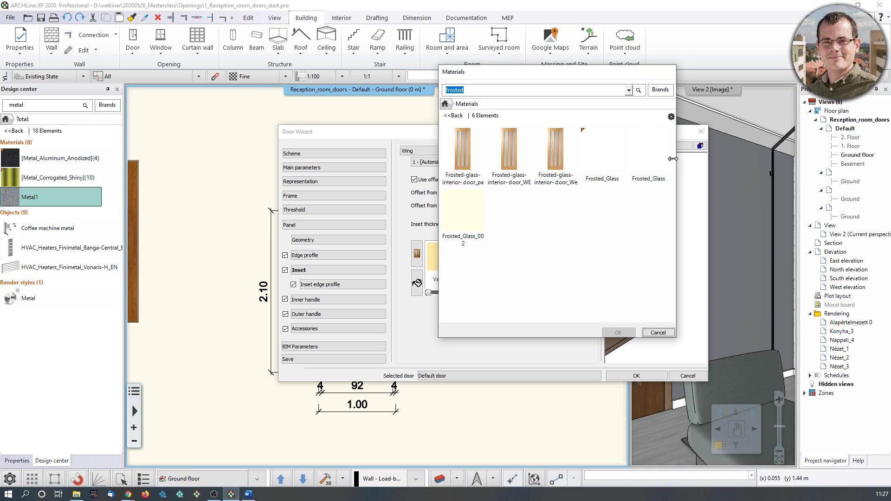
{"action": "left_click", "coordinate": [602, 153]}
{"action": "left_click", "coordinate": [618, 333]}
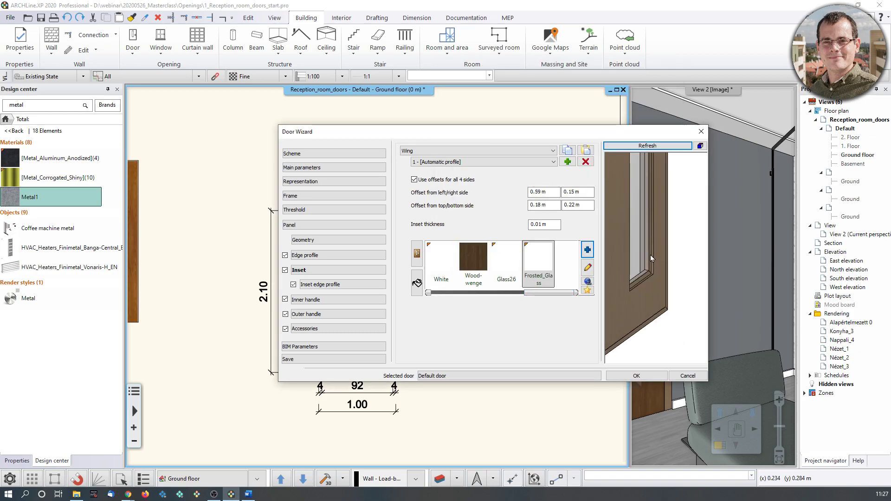
- Examine the frosted glass inset and its surrounding edge trim in the preview, and open the inset edge profile settings
{"action": "scroll", "coordinate": [650, 256], "scroll_direction": "up", "scroll_amount": 3}
{"action": "left_click_drag", "start_coordinate": [642, 270], "coordinate": [651, 244]}
{"action": "scroll", "coordinate": [643, 252], "scroll_direction": "down", "scroll_amount": 3}
{"action": "scroll", "coordinate": [657, 277], "scroll_direction": "down", "scroll_amount": 5}
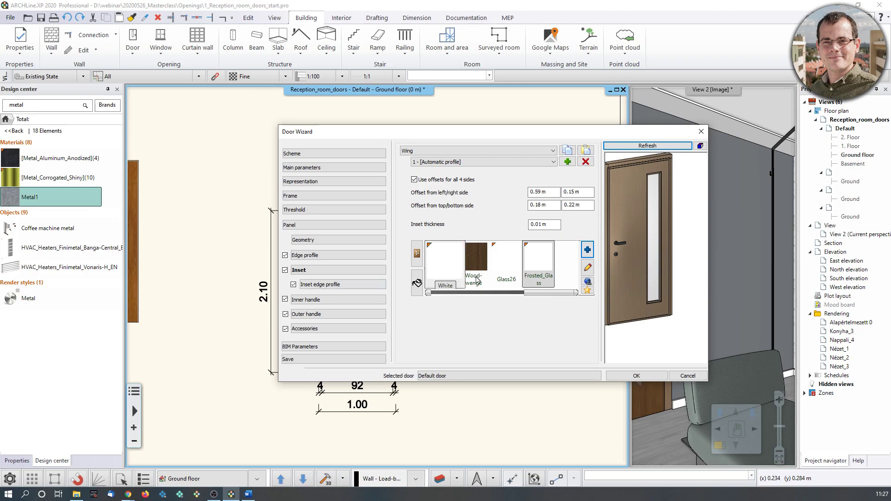
{"action": "scroll", "coordinate": [653, 293], "scroll_direction": "up", "scroll_amount": 3}
{"action": "scroll", "coordinate": [652, 293], "scroll_direction": "up", "scroll_amount": 5}
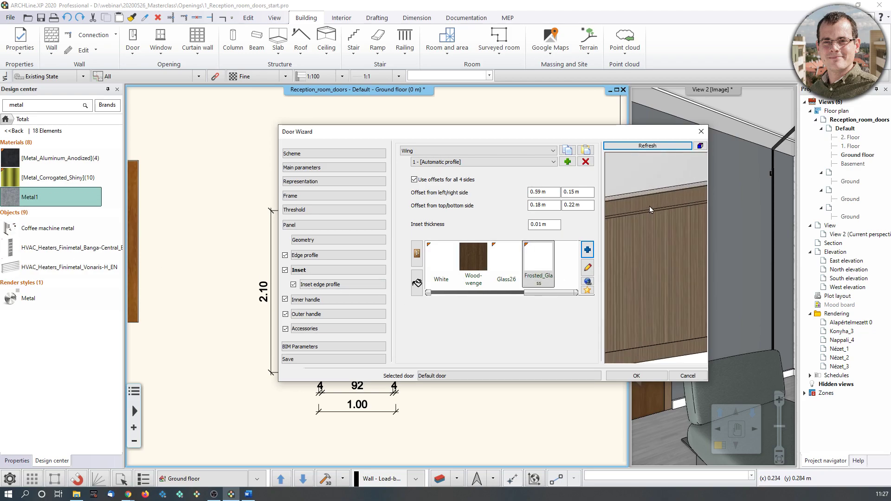
{"action": "left_click_drag", "start_coordinate": [648, 239], "coordinate": [647, 212]}
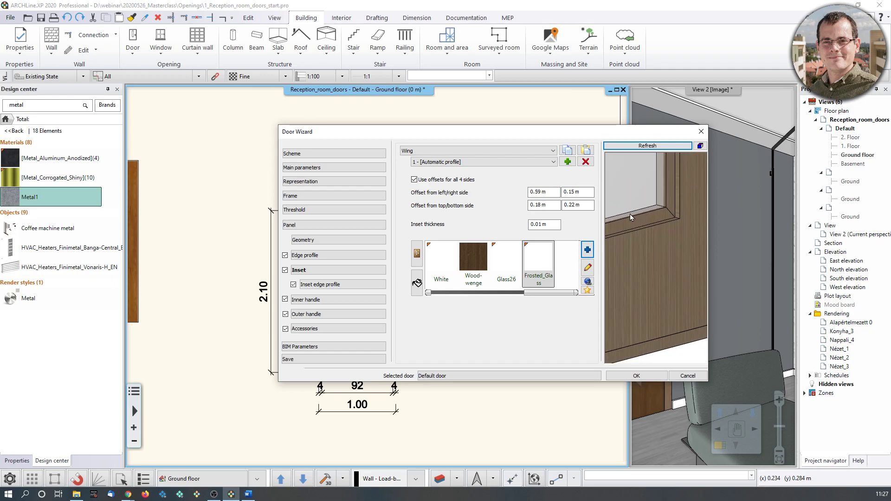
{"action": "scroll", "coordinate": [660, 206], "scroll_direction": "down", "scroll_amount": 3}
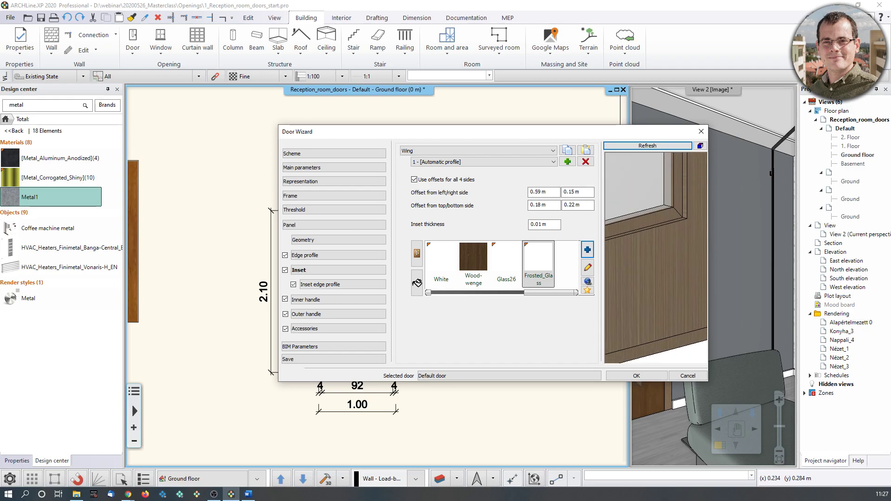
{"action": "scroll", "coordinate": [636, 248], "scroll_direction": "up", "scroll_amount": 2}
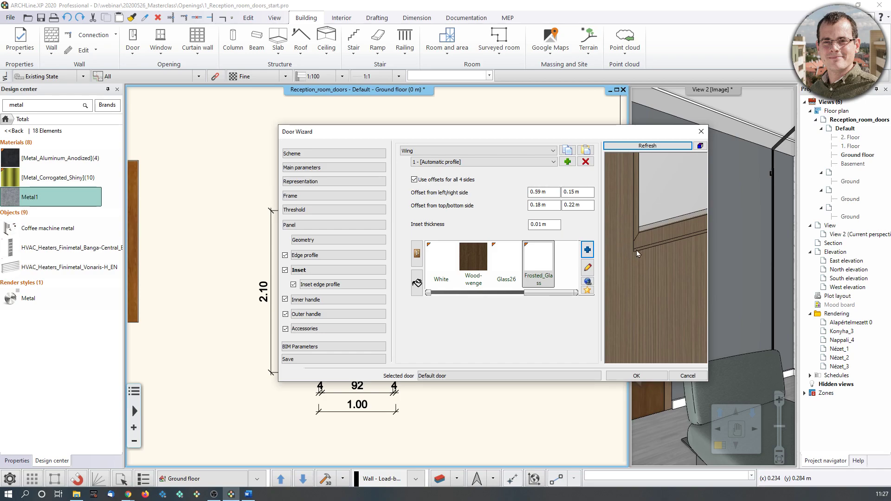
{"action": "left_click", "coordinate": [334, 284]}
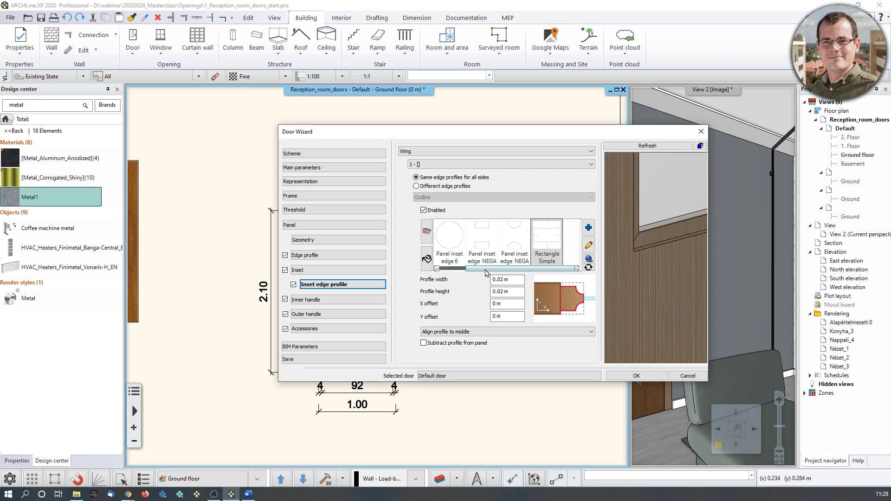
- Apply the Panel inset edge 5 profile to the glass inset, with a profile height of 0.05 m
{"action": "left_click_drag", "start_coordinate": [485, 272], "coordinate": [479, 273]}
{"action": "left_click", "coordinate": [449, 239]}
{"action": "left_click_drag", "start_coordinate": [669, 172], "coordinate": [640, 304]}
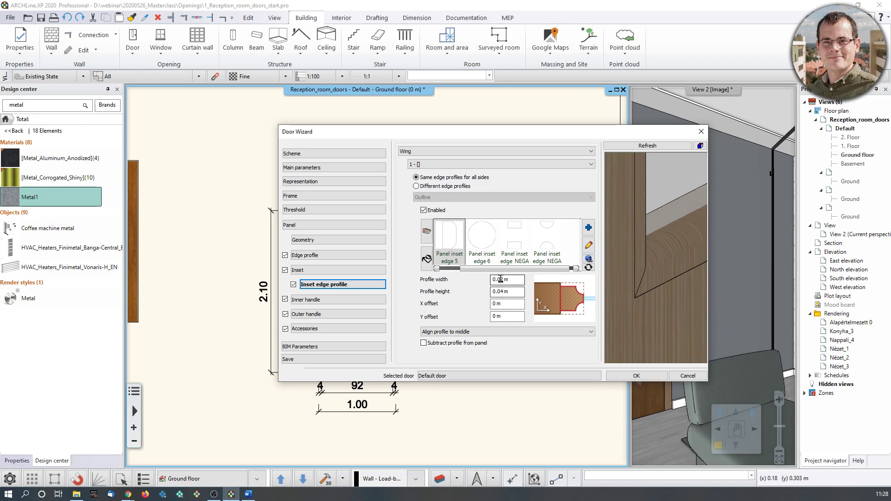
{"action": "left_click", "coordinate": [506, 292]}
{"action": "type", "text": "5"}
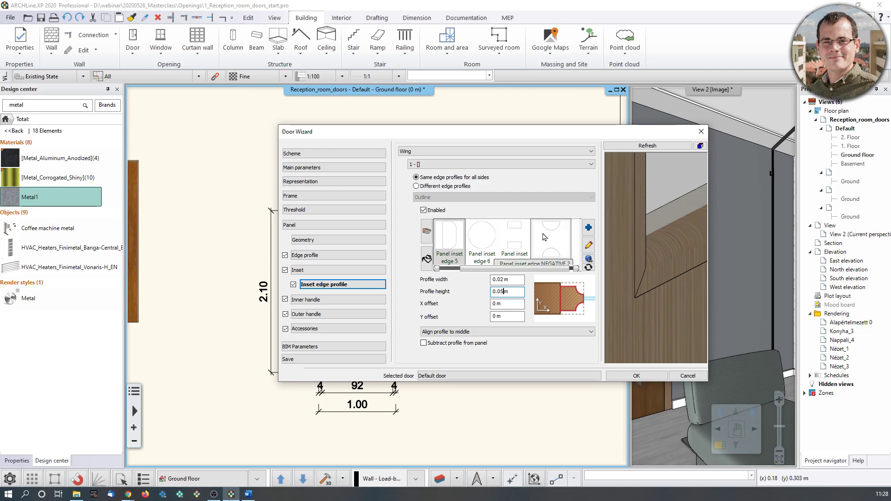
{"action": "left_click", "coordinate": [655, 146]}
{"action": "scroll", "coordinate": [633, 287], "scroll_direction": "down", "scroll_amount": 4}
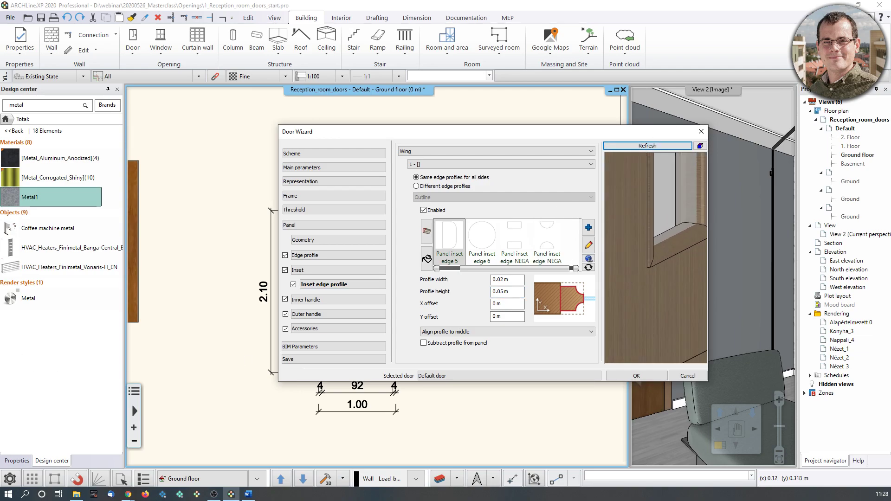
{"action": "left_click", "coordinate": [457, 332]}
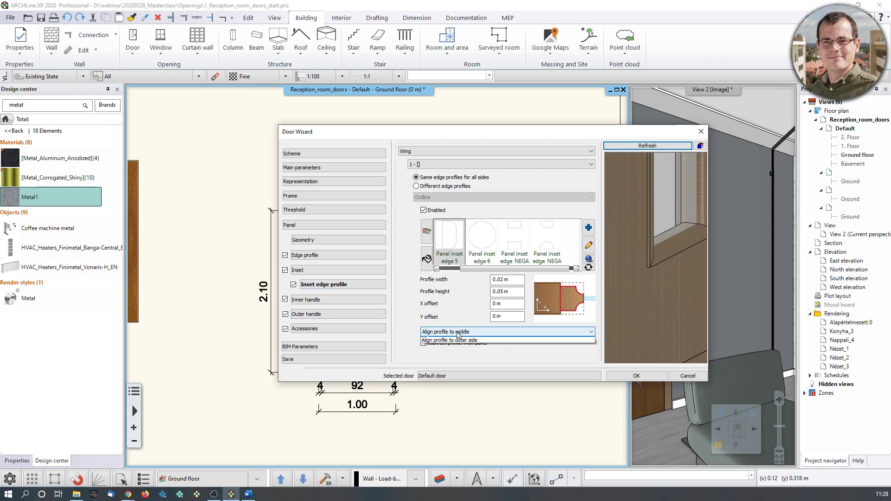
{"action": "left_click", "coordinate": [423, 337]}
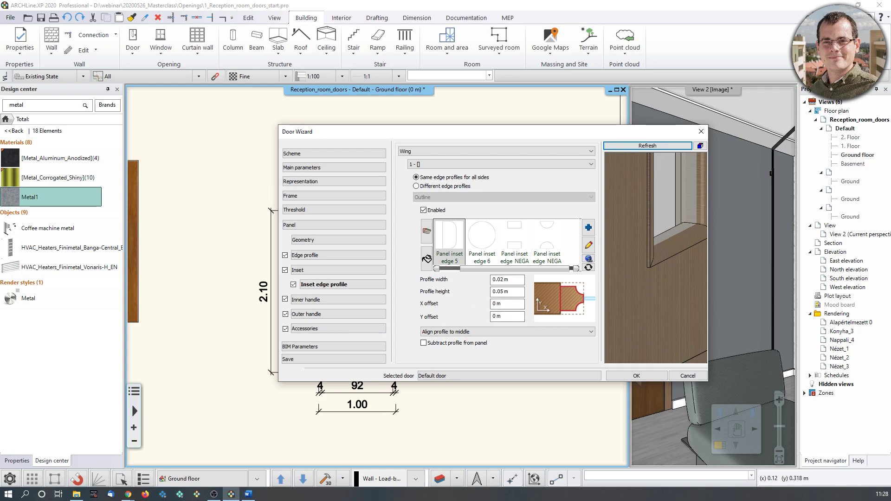
{"action": "scroll", "coordinate": [648, 272], "scroll_direction": "down", "scroll_amount": 6}
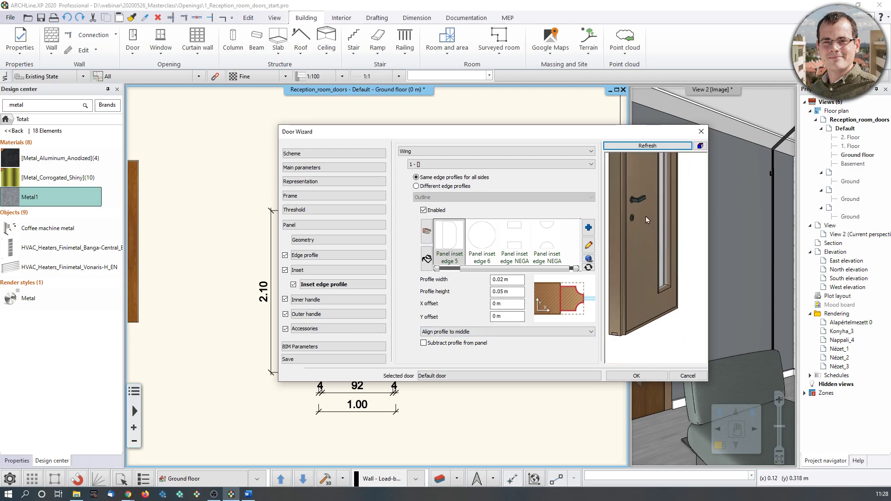
{"action": "scroll", "coordinate": [639, 205], "scroll_direction": "up", "scroll_amount": 3}
- Assign the Bronze material from the material library to the door's inner handle
{"action": "left_click", "coordinate": [325, 303]}
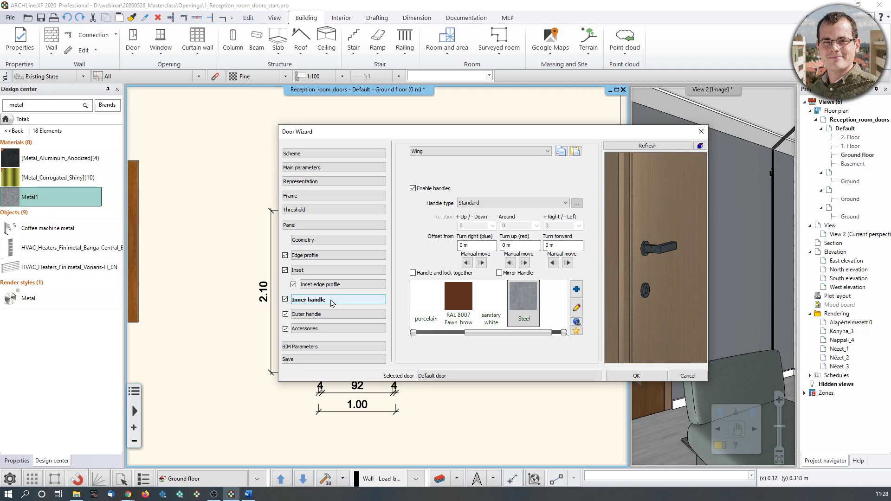
{"action": "left_click_drag", "start_coordinate": [670, 259], "coordinate": [655, 269]}
{"action": "left_click", "coordinate": [575, 289]}
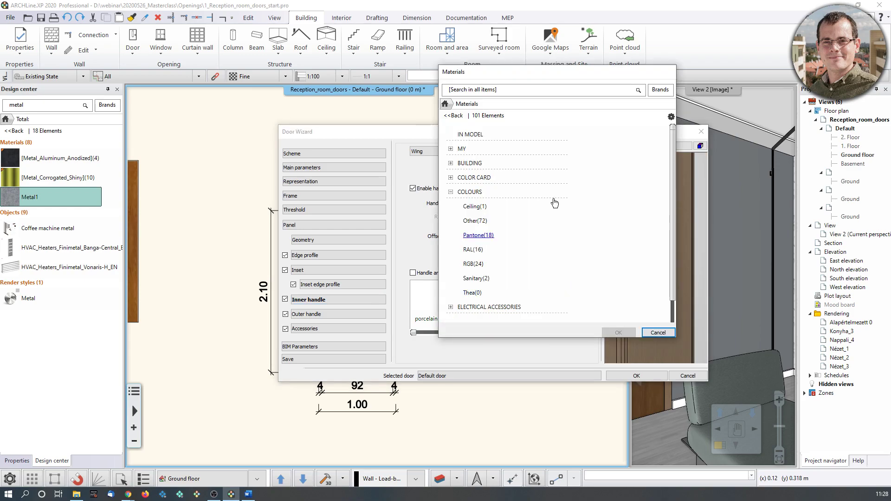
{"action": "left_click", "coordinate": [450, 104]}
{"action": "left_click", "coordinate": [492, 89]}
{"action": "type", "text": "bronze"}
{"action": "key", "text": "Return"}
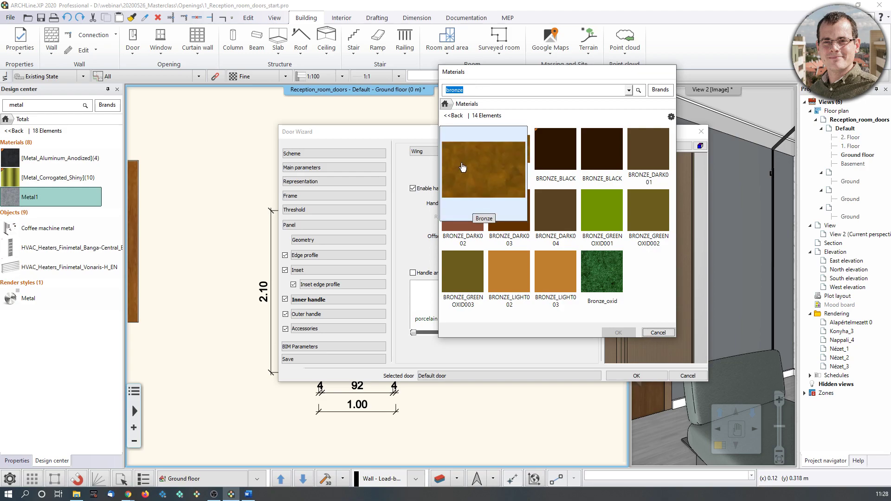
{"action": "left_click", "coordinate": [618, 332]}
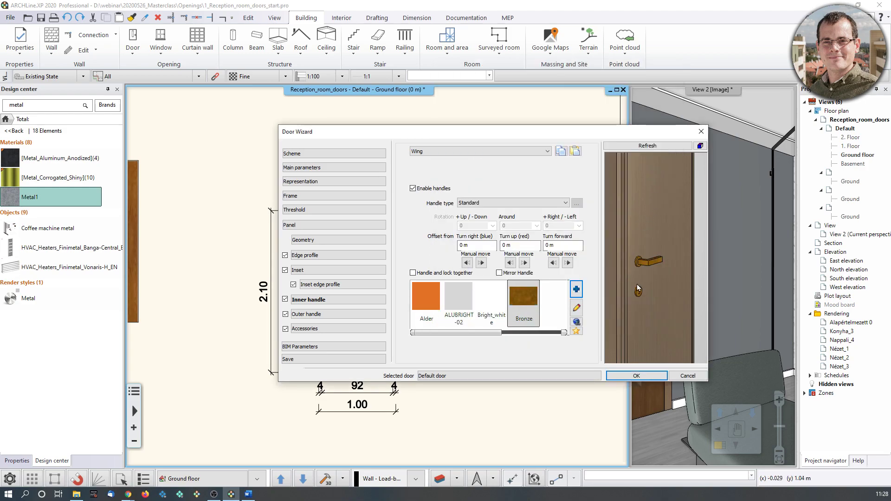
- Try the sphere-shaped type on the inner handle and restore the Standard type
{"action": "left_click_drag", "start_coordinate": [671, 282], "coordinate": [690, 272]}
{"action": "middle_click_drag", "start_coordinate": [689, 271], "coordinate": [674, 256]}
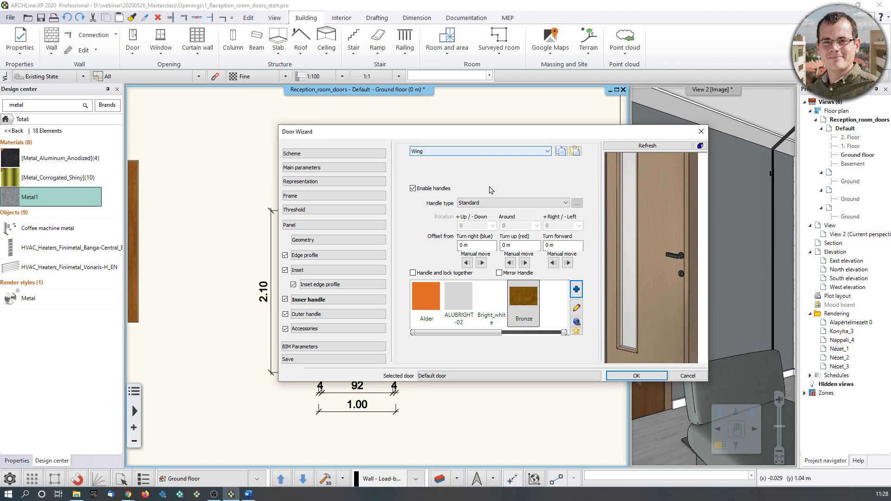
{"action": "left_click", "coordinate": [494, 202]}
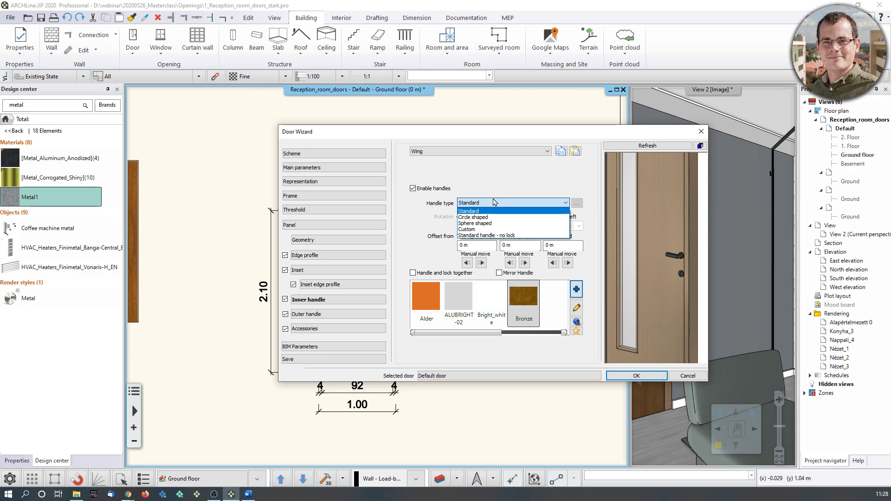
{"action": "left_click", "coordinate": [495, 224]}
{"action": "left_click", "coordinate": [655, 148]}
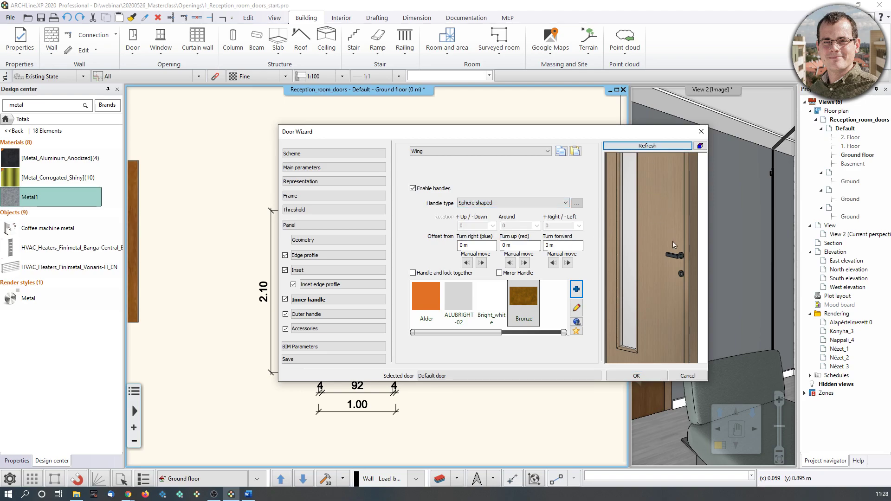
{"action": "left_click_drag", "start_coordinate": [675, 232], "coordinate": [606, 252]}
{"action": "left_click", "coordinate": [508, 204]}
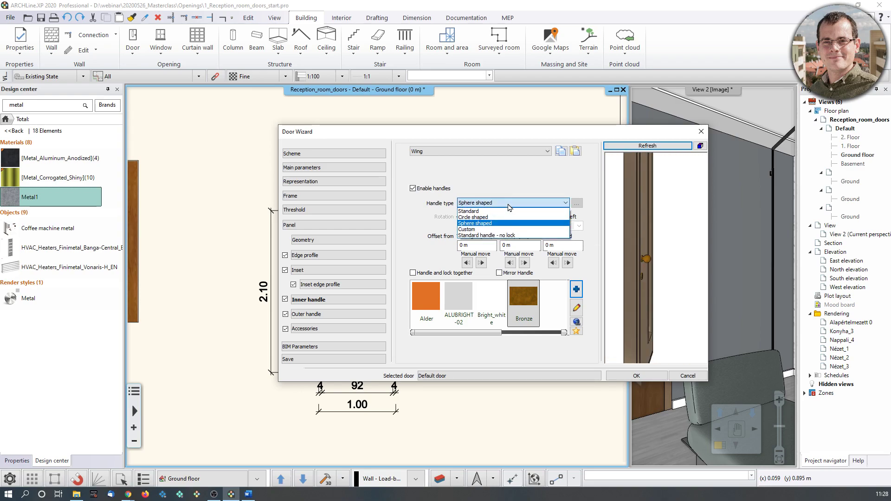
{"action": "left_click", "coordinate": [499, 211]}
{"action": "left_click", "coordinate": [498, 204]}
{"action": "left_click", "coordinate": [496, 218]}
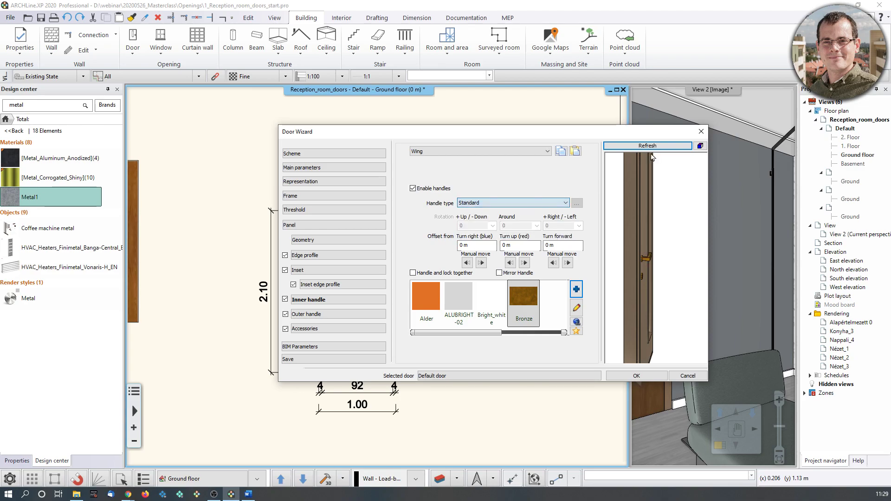
- Change the outer handle to the sphere-shaped type
{"action": "left_click", "coordinate": [334, 314]}
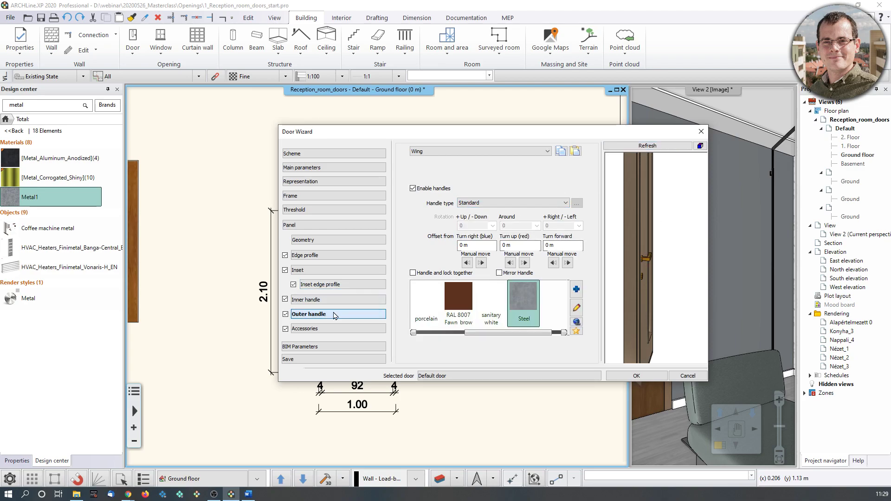
{"action": "left_click_drag", "start_coordinate": [619, 230], "coordinate": [673, 237]}
{"action": "left_click", "coordinate": [497, 204]}
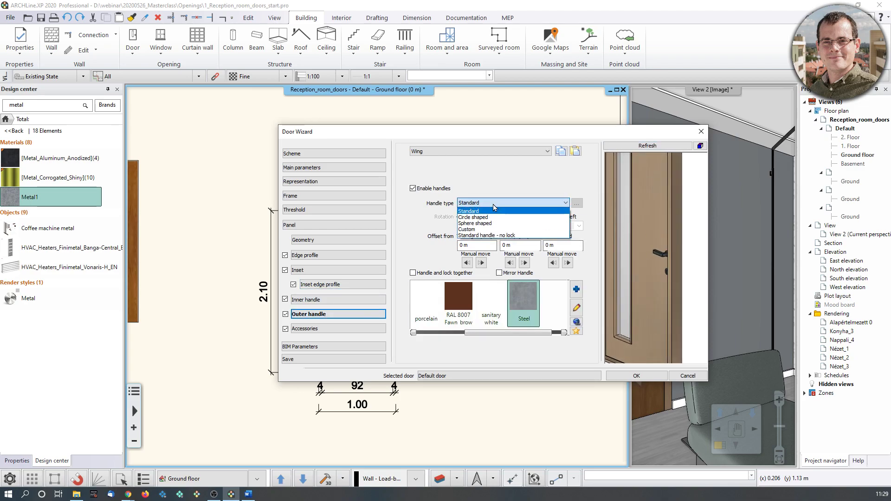
{"action": "left_click", "coordinate": [496, 223]}
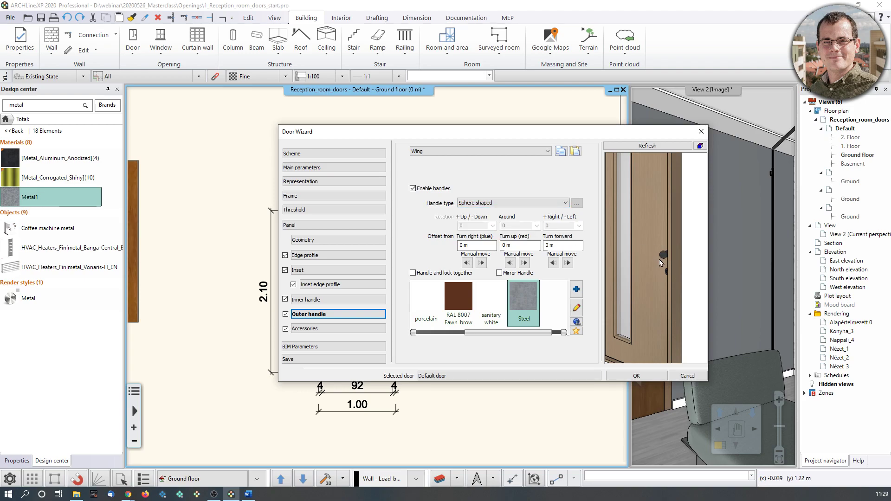
- Assign the Bronze material from the material library to the outer handle
{"action": "left_click", "coordinate": [554, 333]}
{"action": "left_click", "coordinate": [576, 291]}
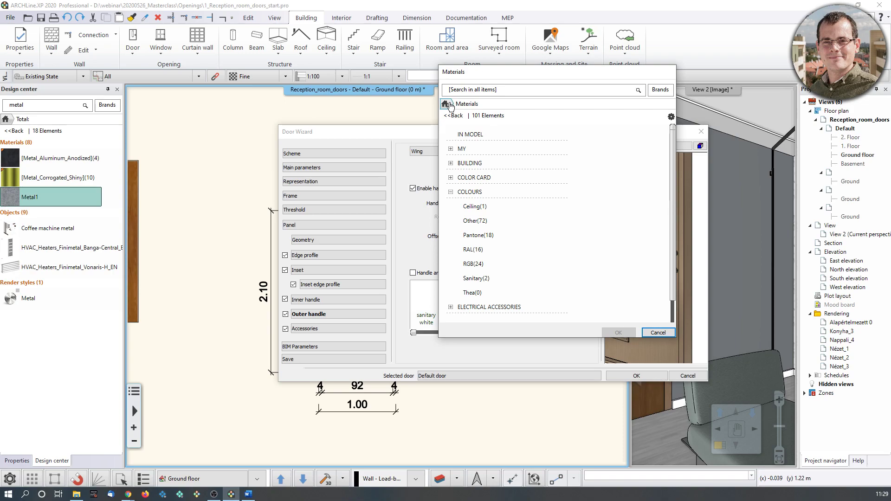
{"action": "type", "text": "bronze"}
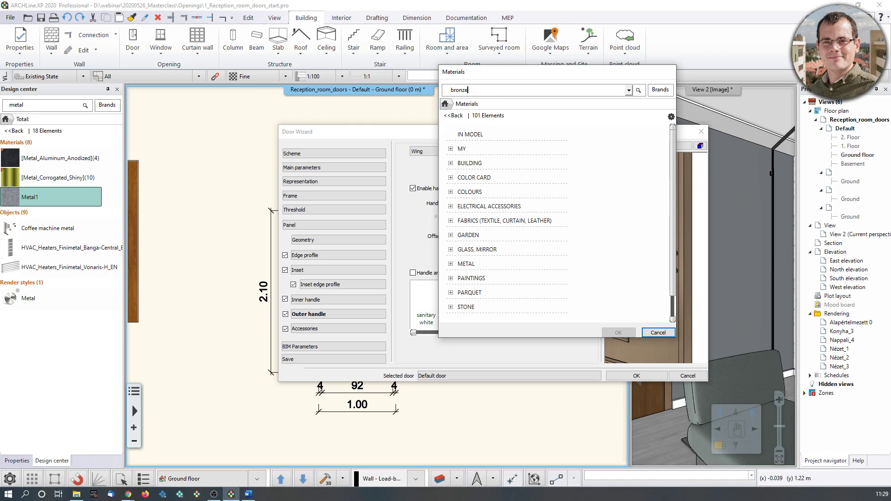
{"action": "key", "text": "Return"}
{"action": "left_click", "coordinate": [475, 141]}
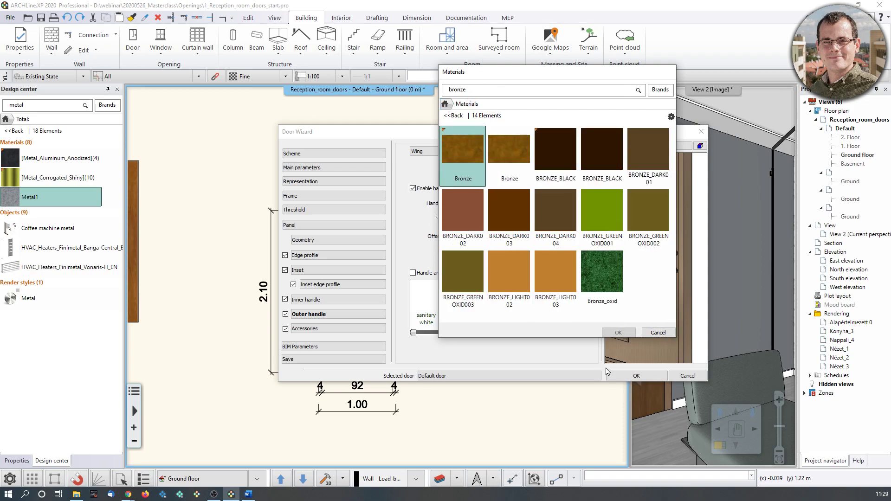
{"action": "left_click", "coordinate": [629, 331]}
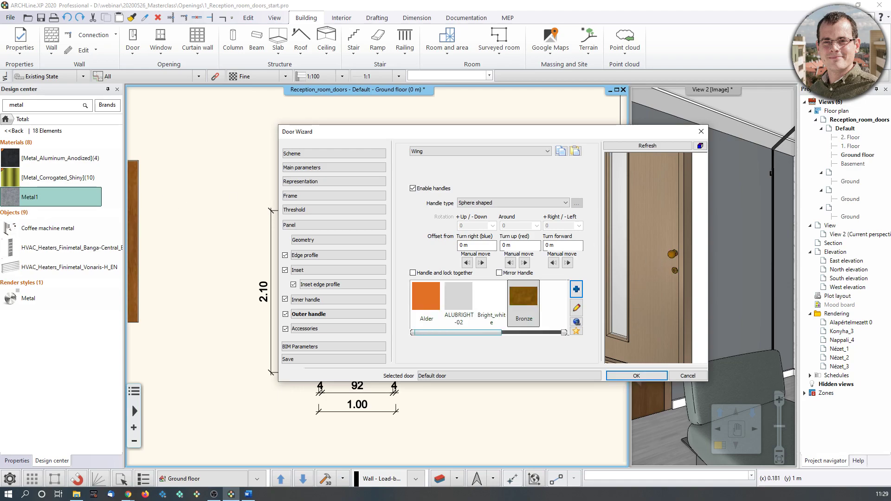
- Save the door to the library as Jafholz_door_webinar, with category INDOOR, subcategory Single and producer jafholz
{"action": "left_click", "coordinate": [322, 360]}
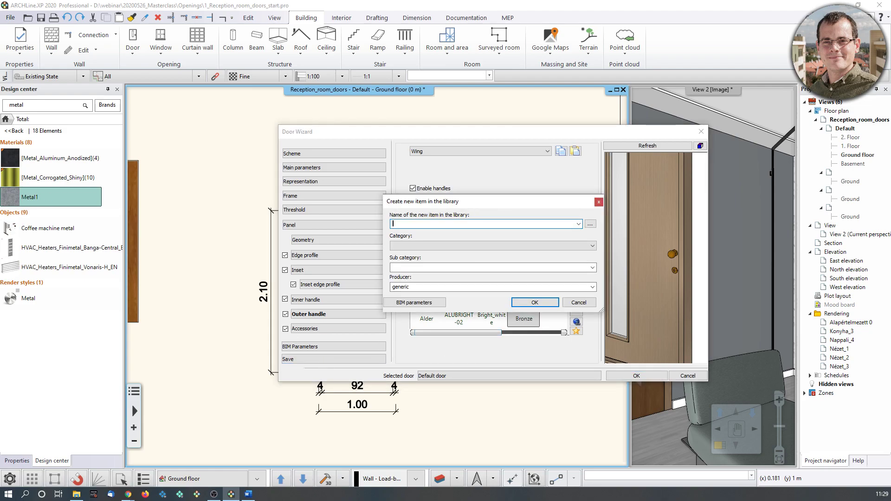
{"action": "type", "text": "Jafholz_door_webinar"}
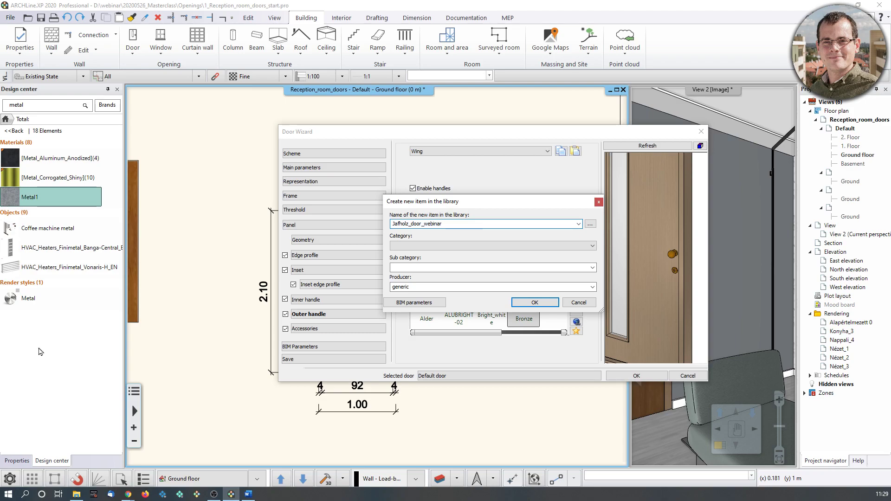
{"action": "left_click", "coordinate": [412, 245]}
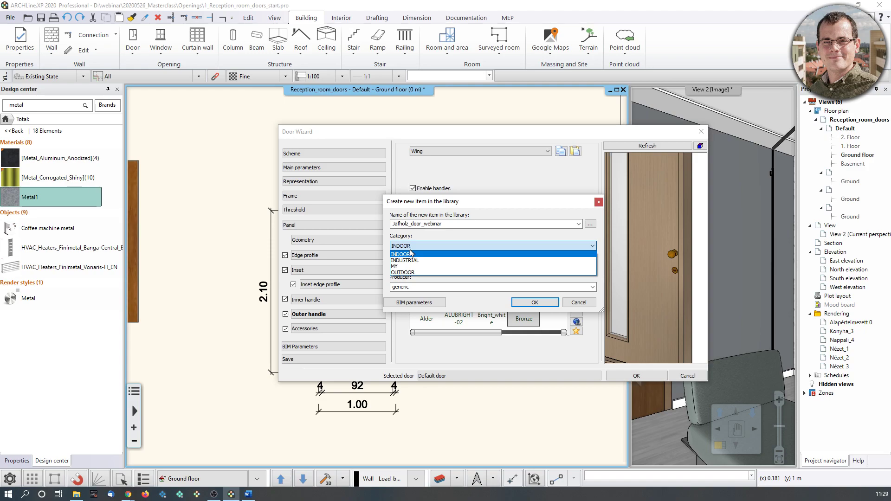
{"action": "left_click", "coordinate": [411, 254]}
{"action": "left_click", "coordinate": [417, 267]}
{"action": "left_click_drag", "start_coordinate": [424, 265], "coordinate": [340, 262]}
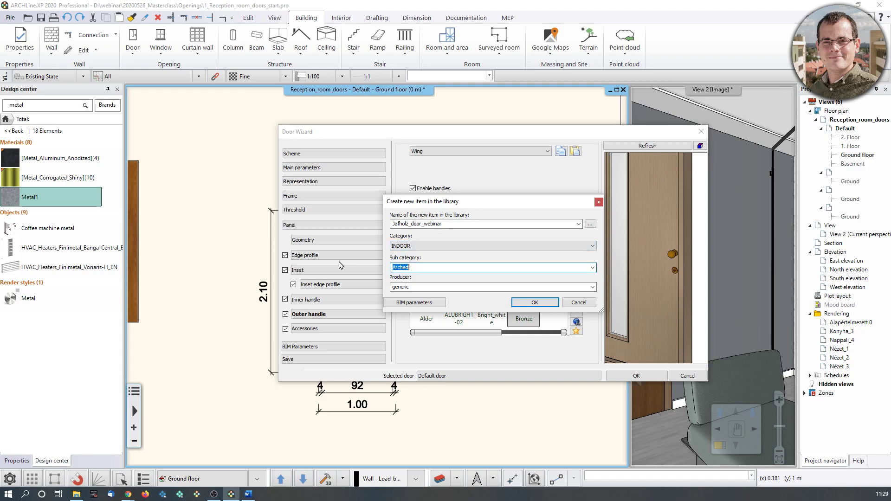
{"action": "type", "text": "Single"}
{"action": "left_click", "coordinate": [420, 285]}
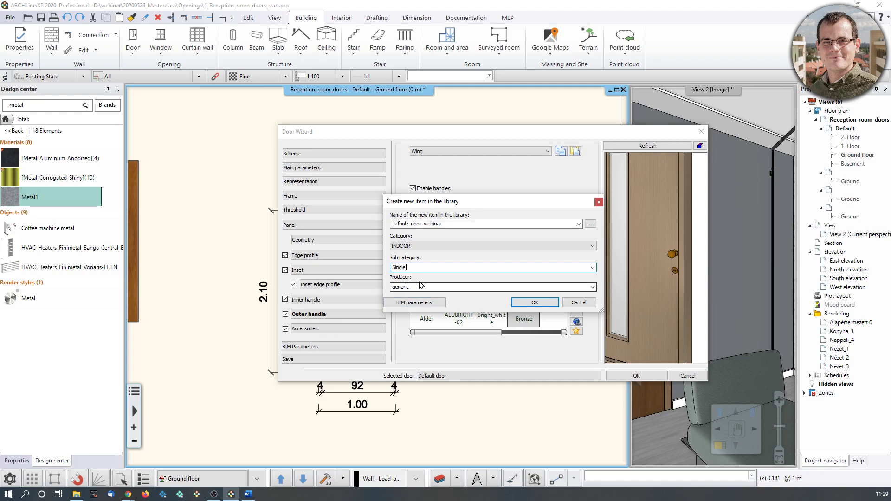
{"action": "type", "text": "jafholz"}
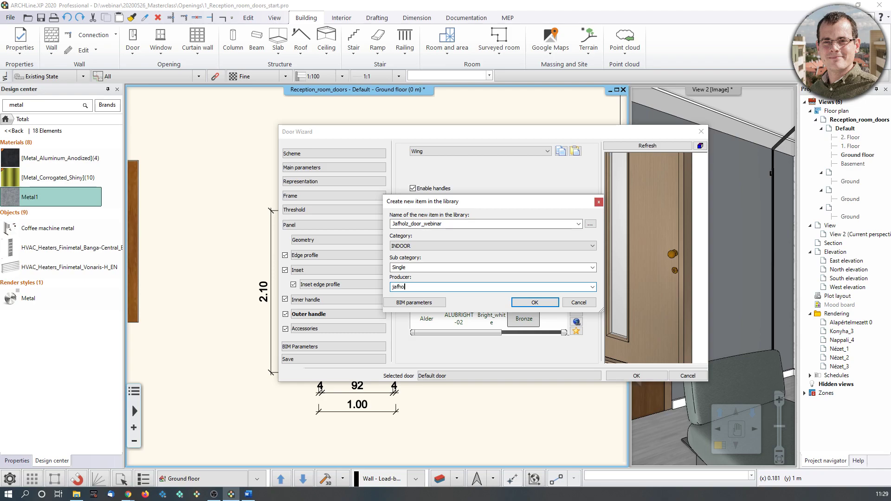
{"action": "left_click", "coordinate": [537, 305]}
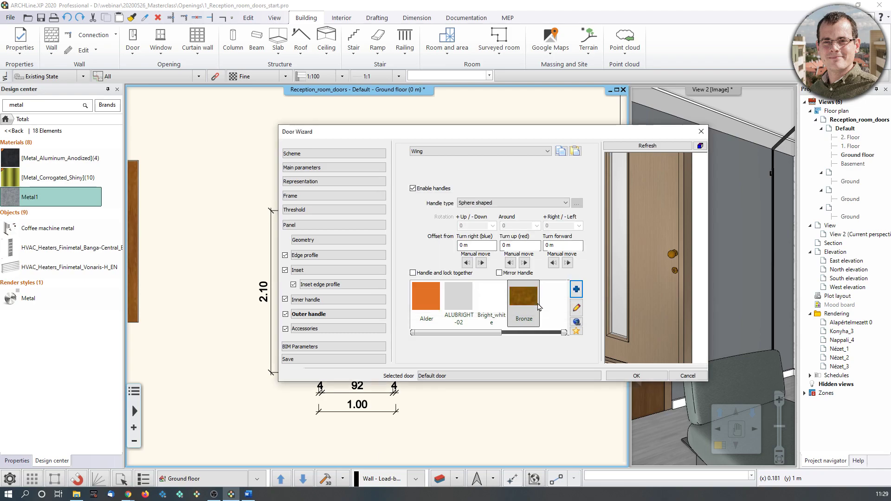
- Accept the door settings, overwriting the library object of the same name, and leave door placement
{"action": "left_click", "coordinate": [636, 375]}
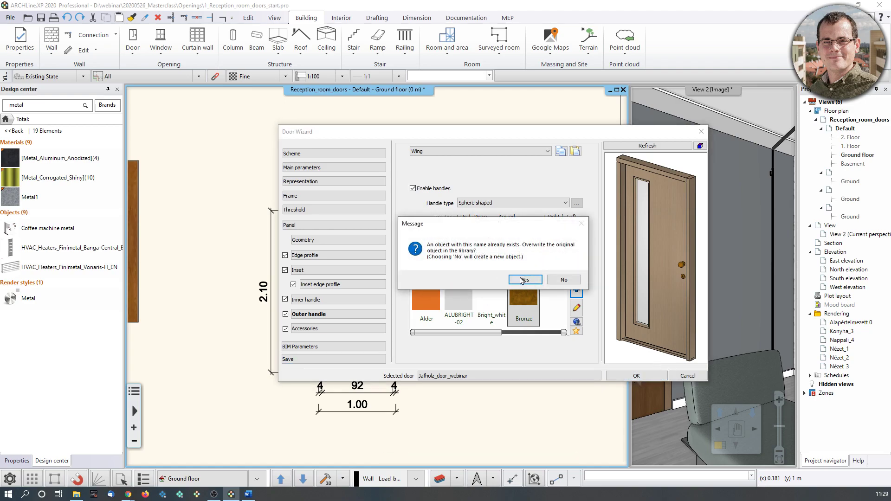
{"action": "left_click", "coordinate": [525, 280]}
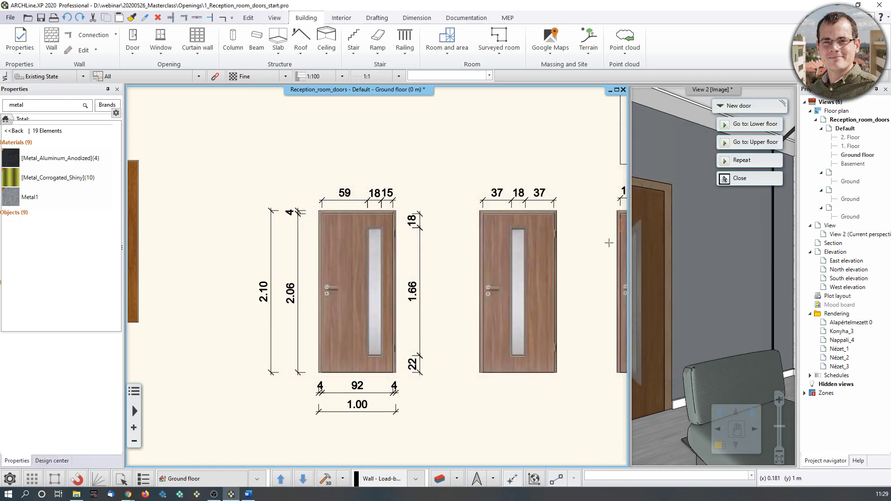
{"action": "left_click", "coordinate": [724, 179]}
- Delete the existing door with the curved glass inset from the living room wall in the ground floor plan
{"action": "left_click", "coordinate": [695, 252]}
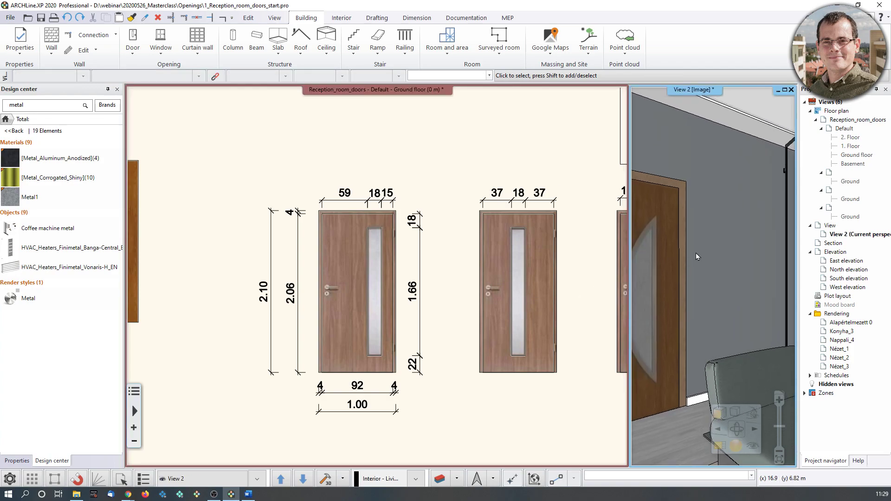
{"action": "left_click", "coordinate": [482, 288]}
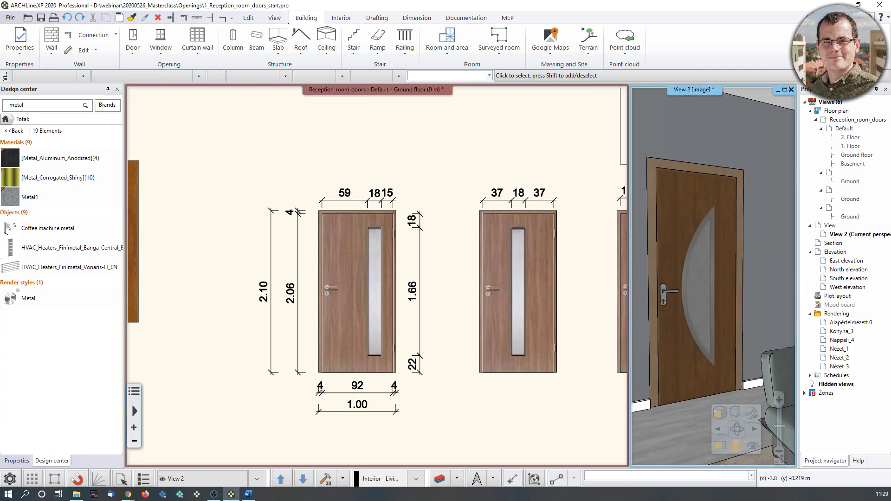
{"action": "scroll", "coordinate": [483, 287], "scroll_direction": "down", "scroll_amount": 5}
{"action": "scroll", "coordinate": [483, 288], "scroll_direction": "up", "scroll_amount": 5}
{"action": "left_click", "coordinate": [356, 277]}
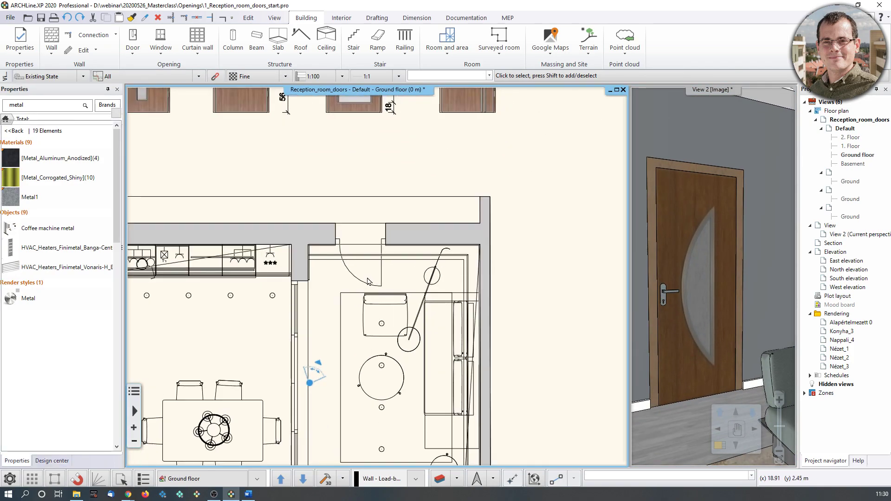
{"action": "key", "text": "Delete"}
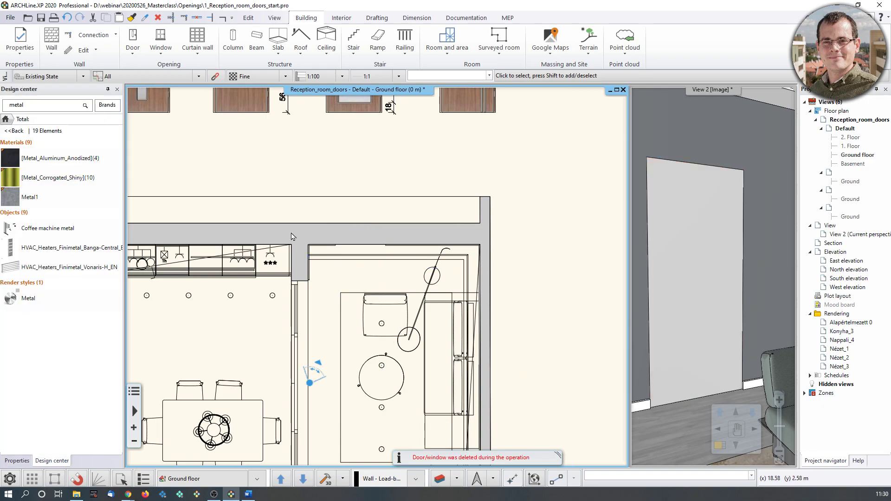
- Undo the deletion of the living room door and open the restored door's properties from the ground floor plan
{"action": "key", "text": "ctrl+z"}
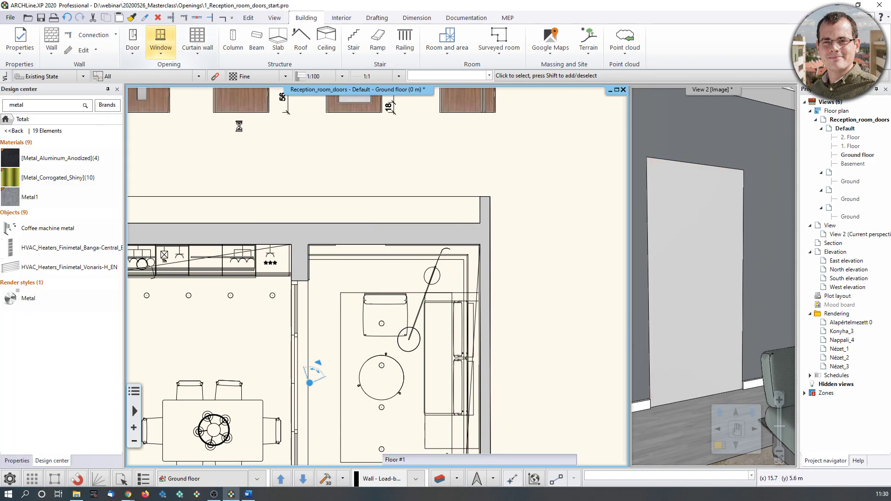
{"action": "left_click", "coordinate": [363, 278]}
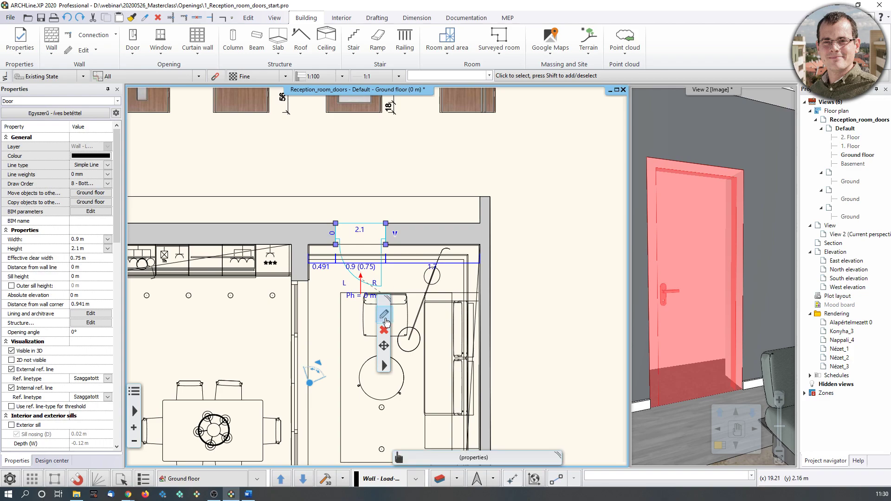
{"action": "left_click", "coordinate": [387, 322]}
- Search the door library for jafholz and replace the door with Jafholz door 11, without keeping the previously set dimensions
{"action": "left_click", "coordinate": [788, 394]}
{"action": "left_click", "coordinate": [444, 104]}
{"action": "left_click", "coordinate": [480, 92]}
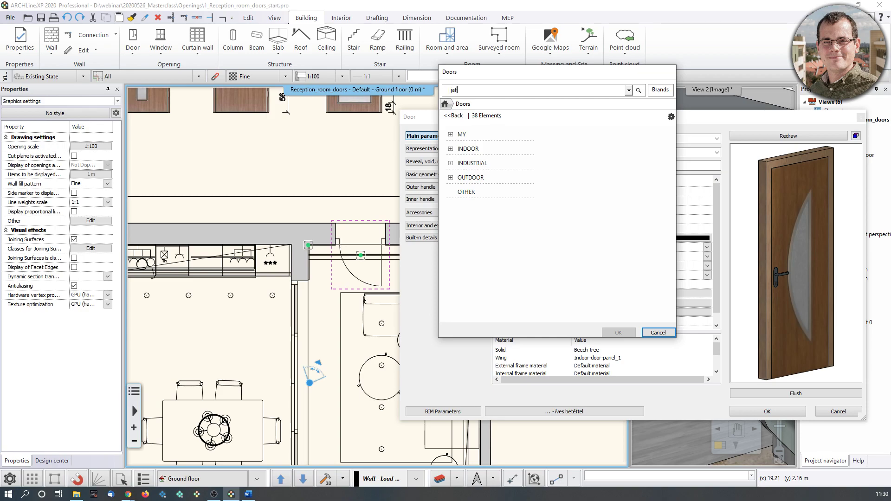
{"action": "key", "text": "Return"}
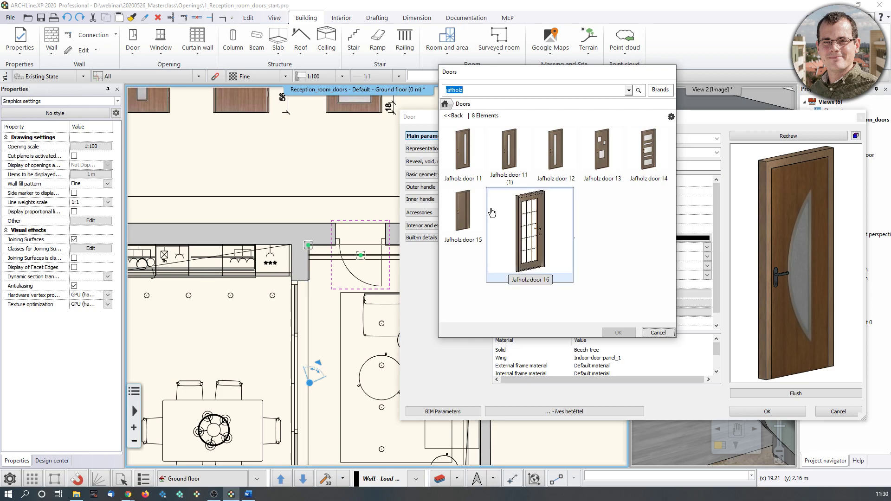
{"action": "left_click", "coordinate": [465, 170]}
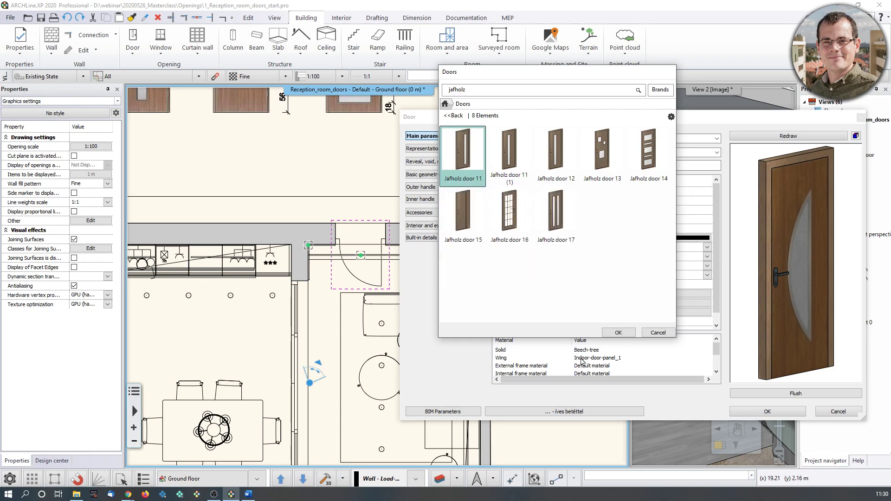
{"action": "left_click", "coordinate": [618, 332]}
{"action": "left_click", "coordinate": [691, 291]}
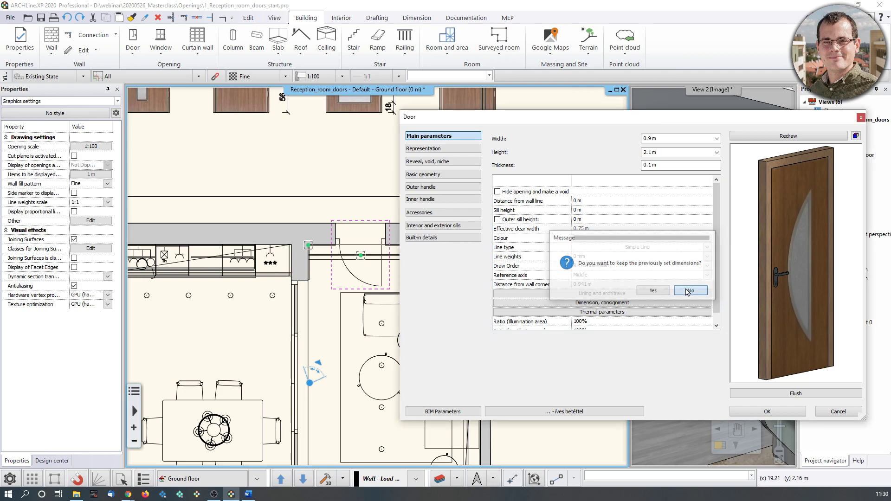
{"action": "left_click", "coordinate": [771, 409]}
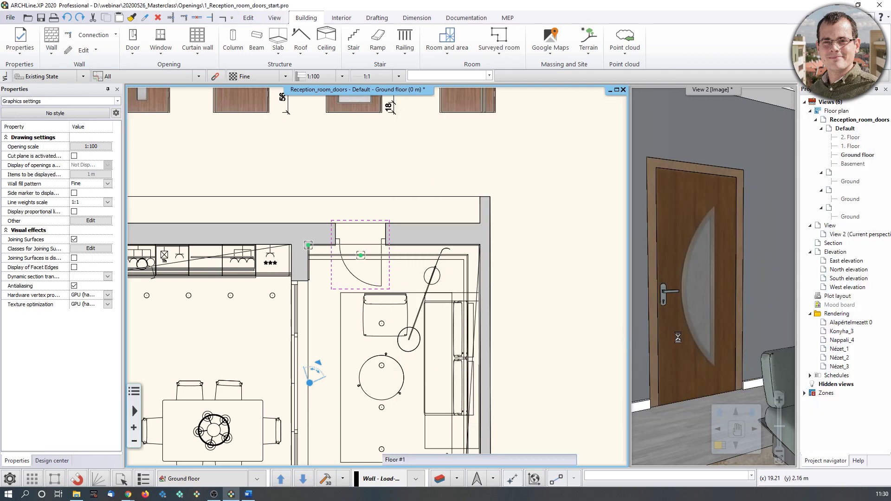
{"action": "left_click_drag", "start_coordinate": [708, 334], "coordinate": [707, 305]}
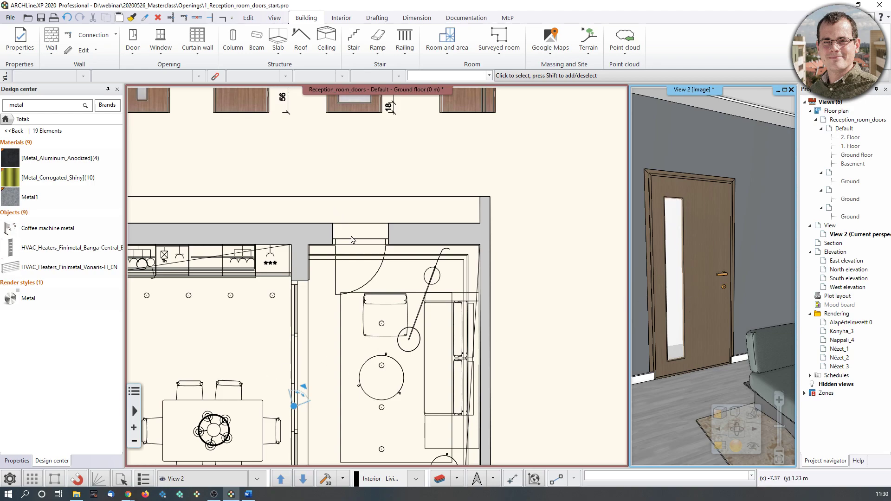
{"action": "middle_click_drag", "start_coordinate": [304, 115], "coordinate": [303, 333]}
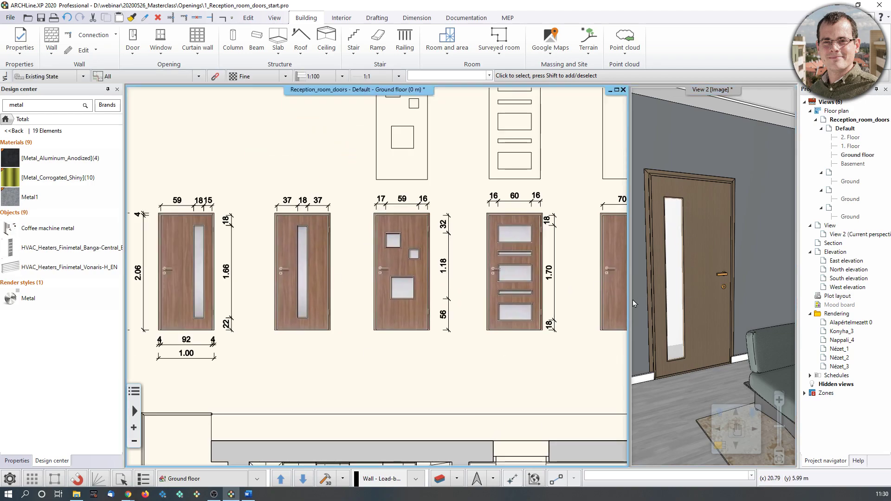
{"action": "scroll", "coordinate": [622, 292], "scroll_direction": "up", "scroll_amount": 5}
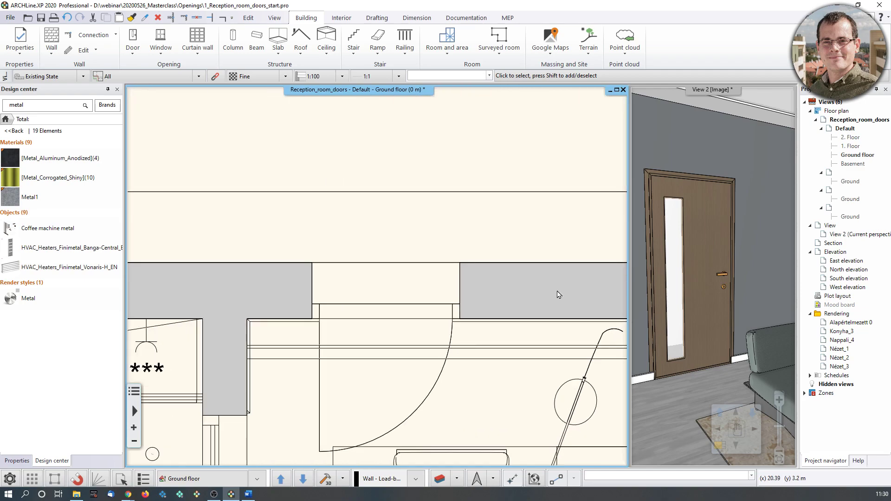
{"action": "left_click", "coordinate": [432, 393]}
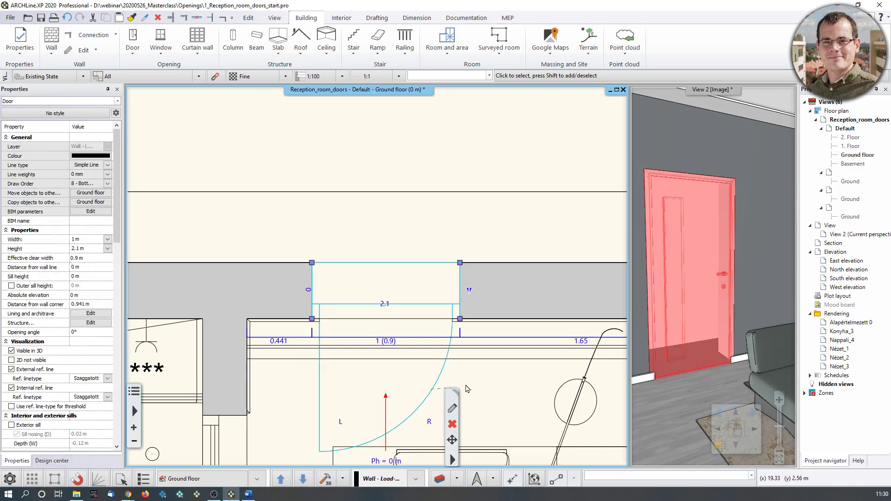
{"action": "right_click", "coordinate": [464, 366]}
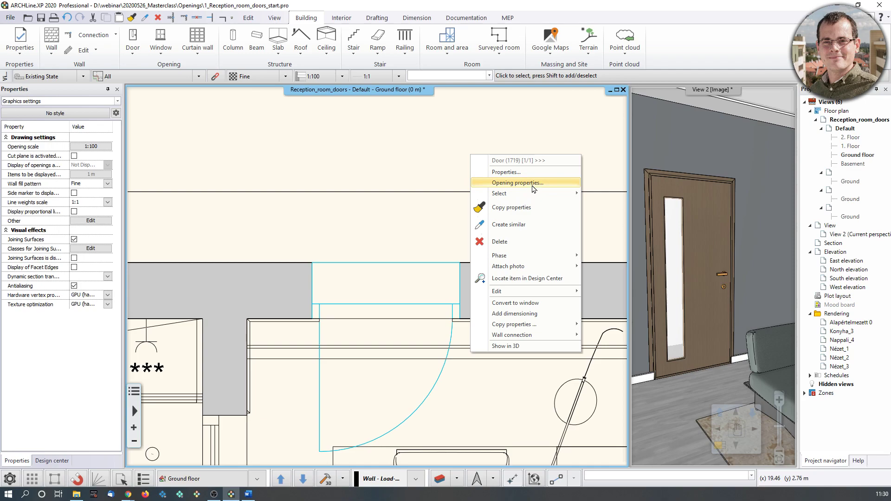
{"action": "left_click", "coordinate": [508, 172]}
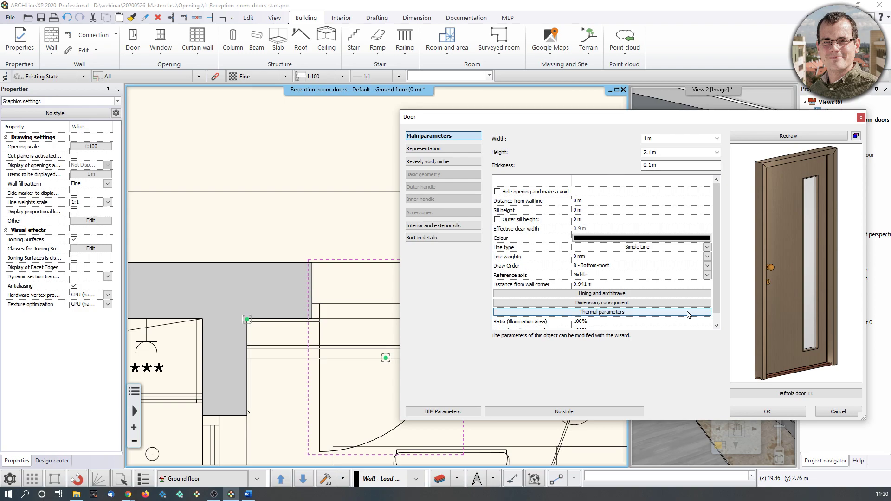
{"action": "scroll", "coordinate": [644, 299], "scroll_direction": "down", "scroll_amount": 1}
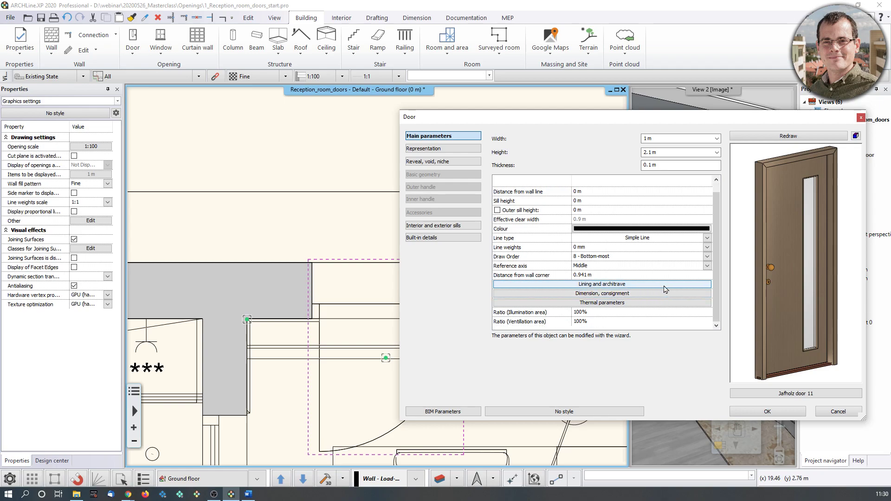
{"action": "left_click", "coordinate": [860, 118]}
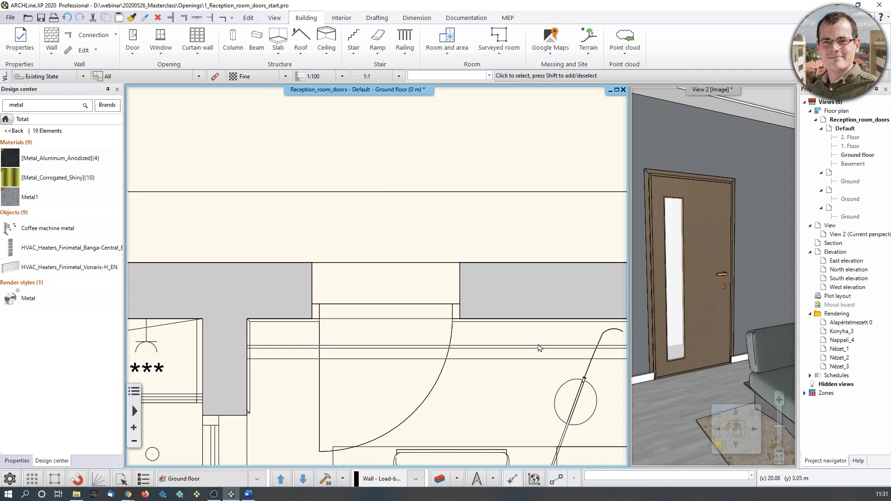
- Open the replaced door's opening properties in the Door Wizard and show its inset settings
{"action": "left_click", "coordinate": [431, 397]}
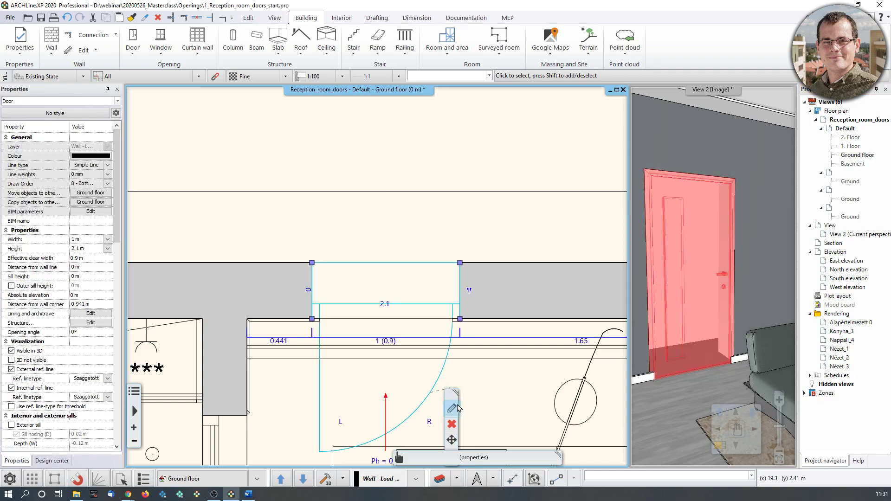
{"action": "left_click", "coordinate": [481, 386]}
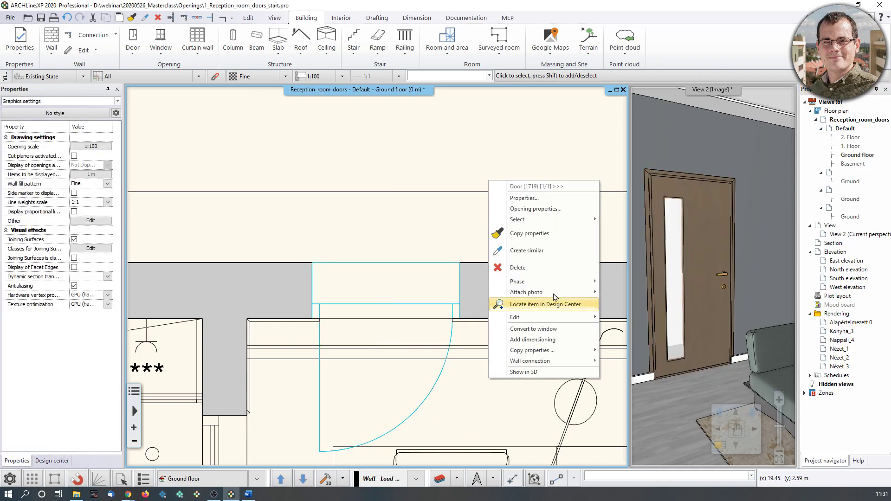
{"action": "left_click", "coordinate": [581, 213]}
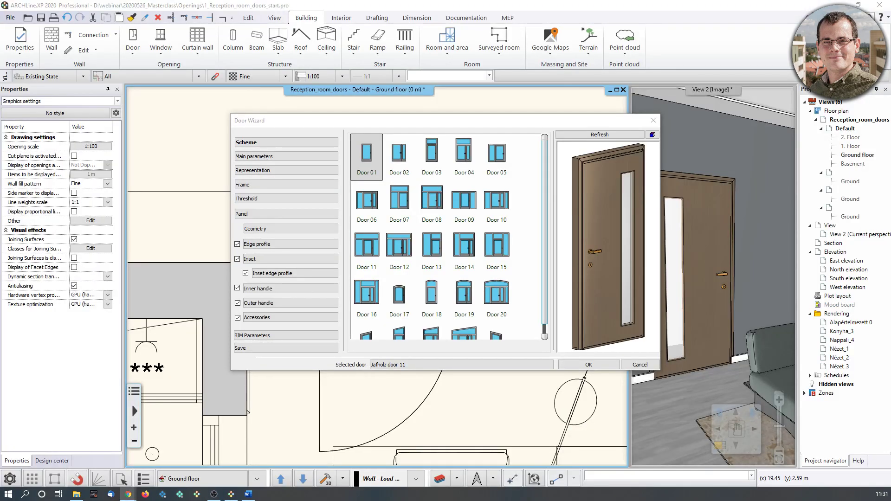
{"action": "key", "text": "alt+Tab"}
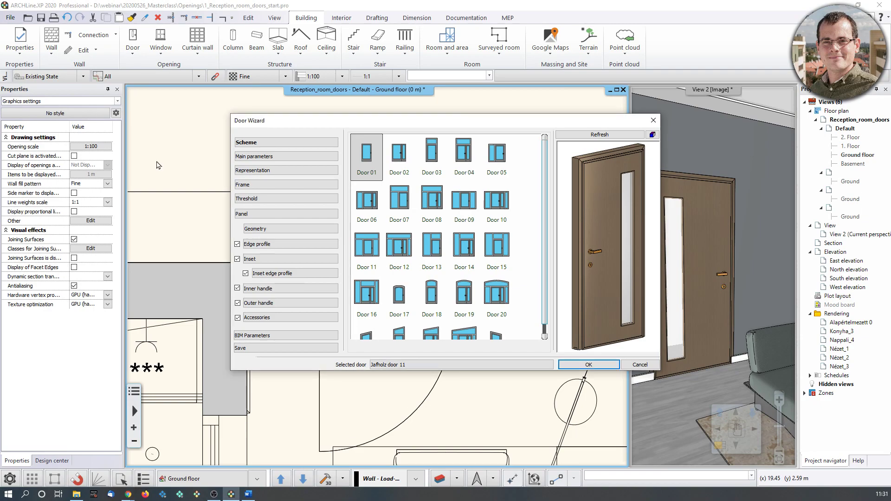
{"action": "left_click", "coordinate": [272, 258]}
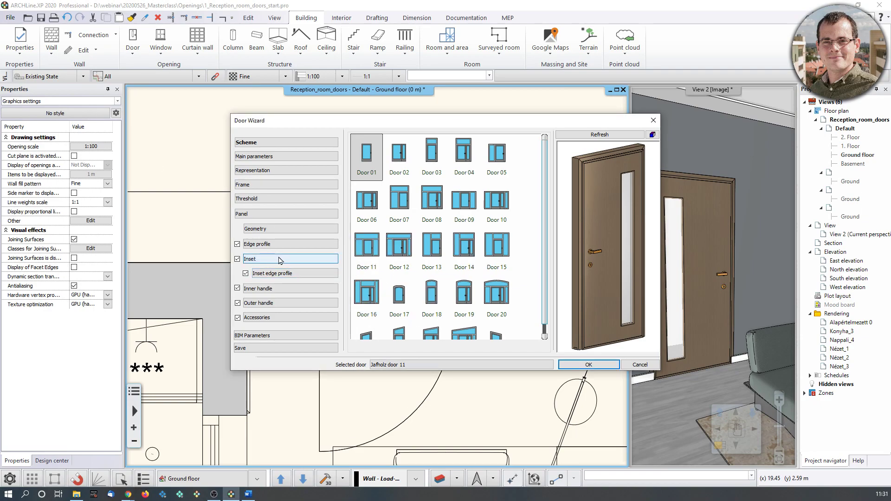
{"action": "left_click_drag", "start_coordinate": [628, 270], "coordinate": [612, 256]}
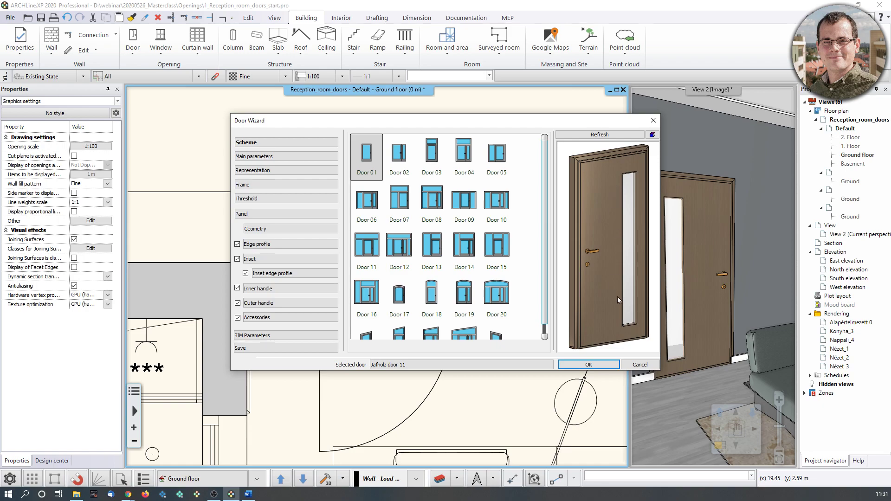
{"action": "left_click", "coordinate": [285, 258]}
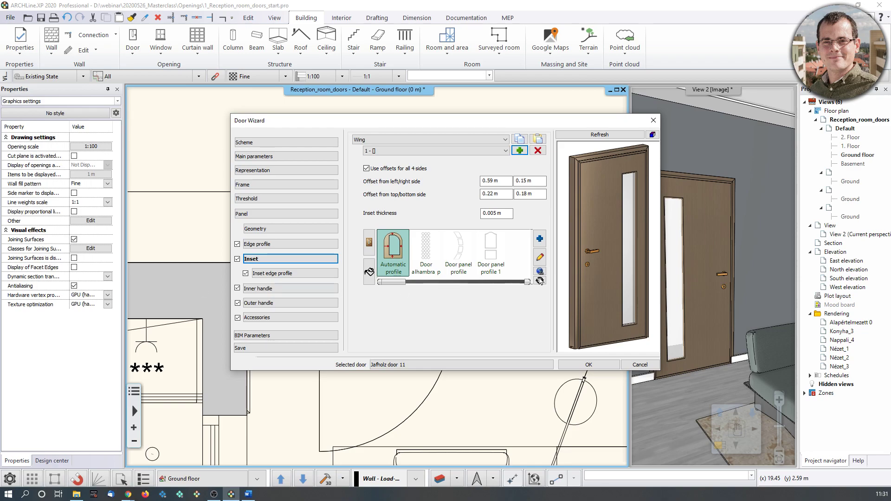
{"action": "left_click_drag", "start_coordinate": [481, 126], "coordinate": [518, 168]}
{"action": "left_click_drag", "start_coordinate": [0, 92], "coordinate": [0, 93]}
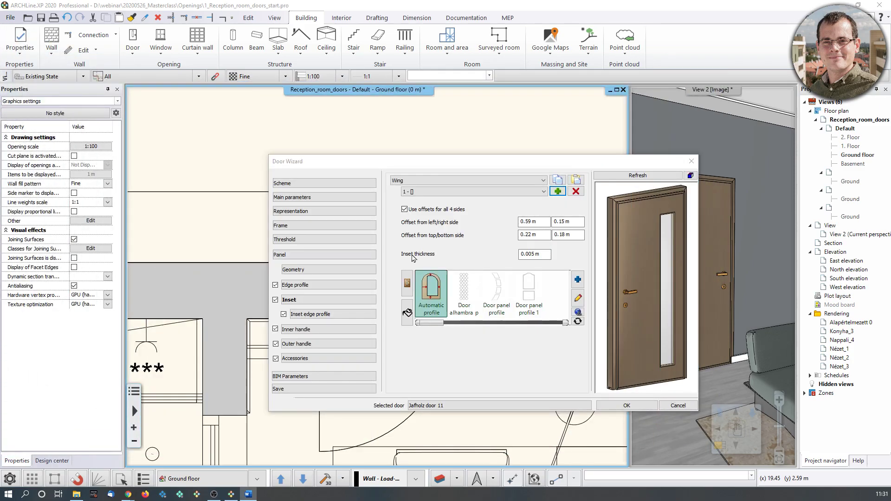
- Center the glass inset by setting its left and right offsets to 0.37 m each, refresh the preview and accept the door
{"action": "double_click", "coordinate": [528, 221]}
{"action": "key", "text": "BackSpace"}
{"action": "type", "text": "37"}
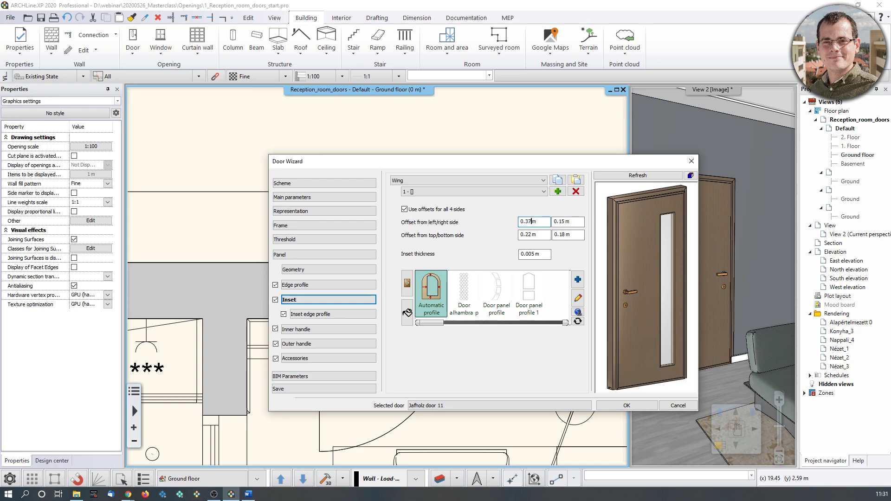
{"action": "left_click", "coordinate": [566, 221]}
{"action": "type", "text": "37"}
{"action": "left_click", "coordinate": [638, 175]}
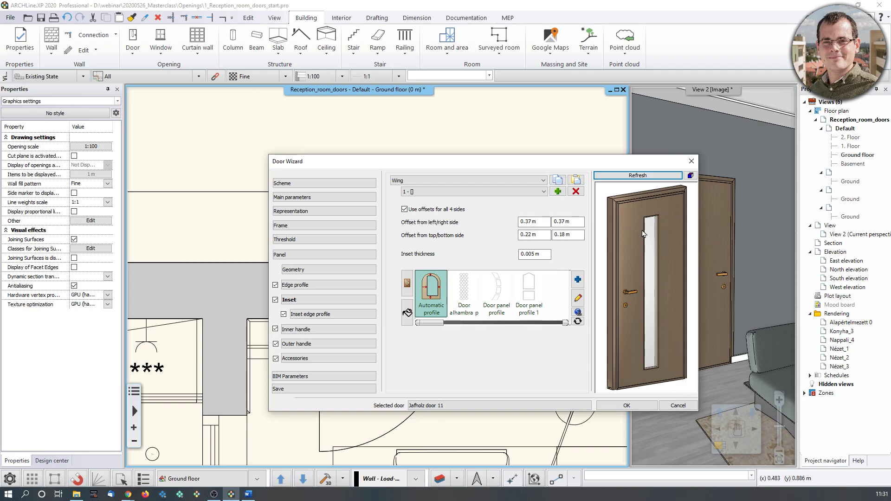
{"action": "left_click", "coordinate": [627, 406]}
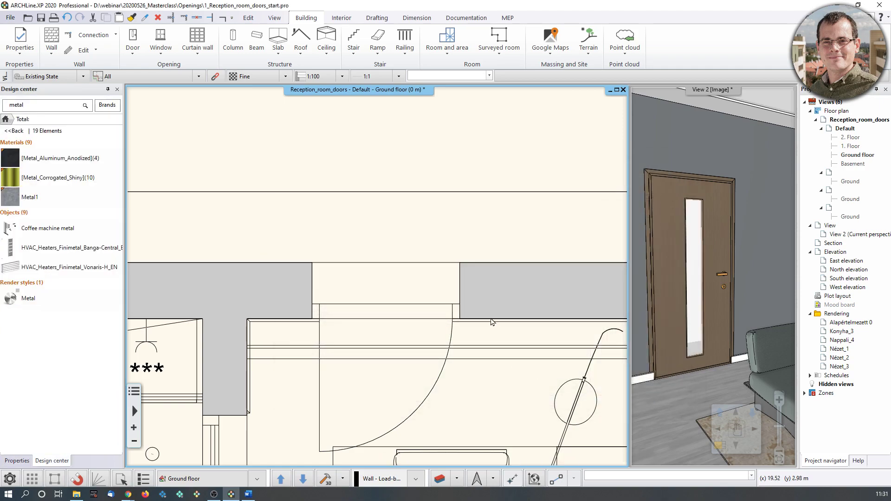
- Save the modified wall door to the library as Jafholz door 11 Center, with category INDOOR, subcategory Single and producer generic
{"action": "left_click", "coordinate": [677, 311]}
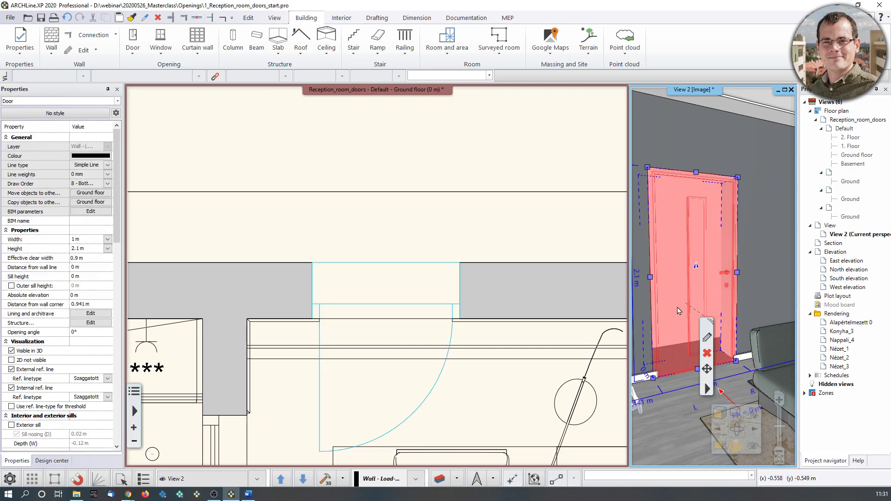
{"action": "left_click", "coordinate": [447, 337]}
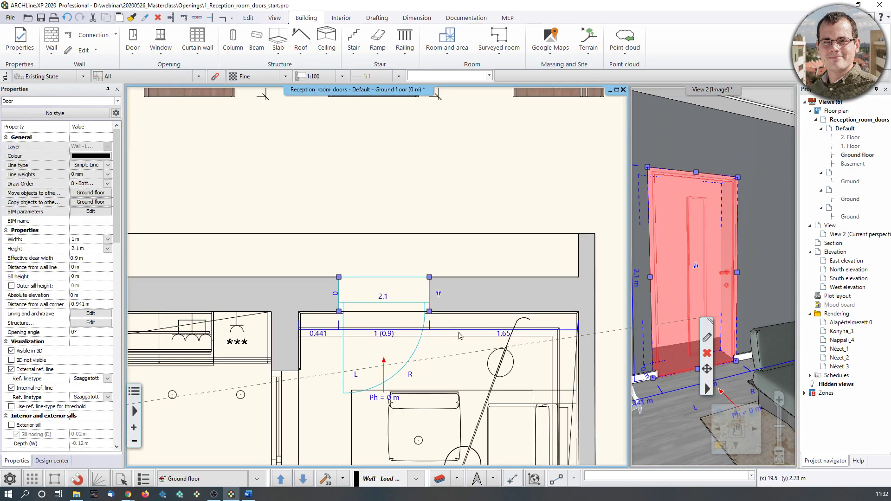
{"action": "right_click", "coordinate": [714, 381]}
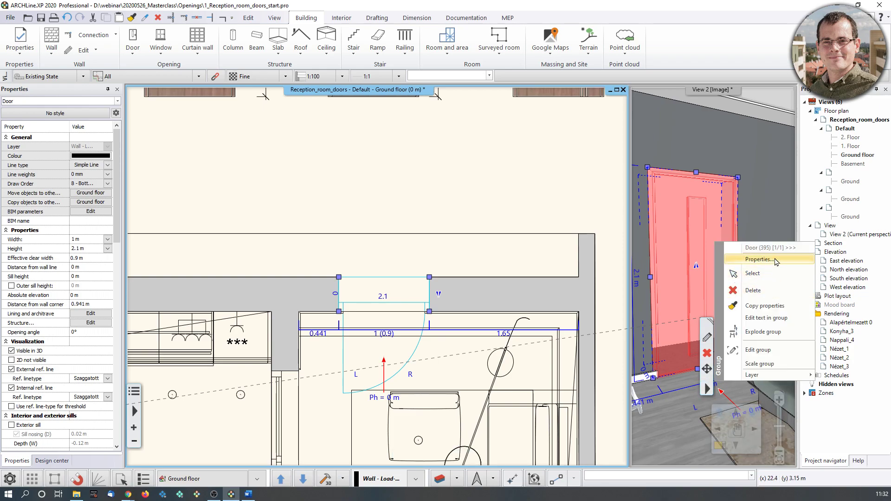
{"action": "left_click", "coordinate": [378, 327]}
{"action": "left_click", "coordinate": [419, 338]}
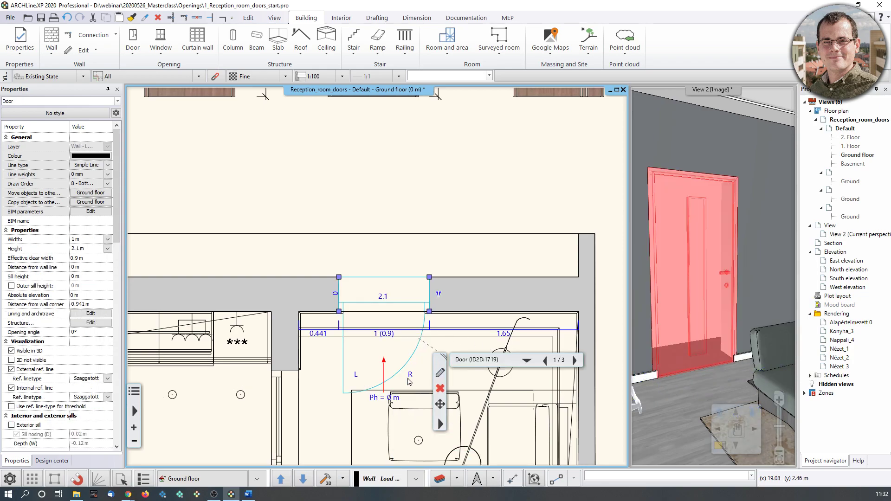
{"action": "left_click", "coordinate": [441, 424]}
{"action": "left_click", "coordinate": [502, 249]}
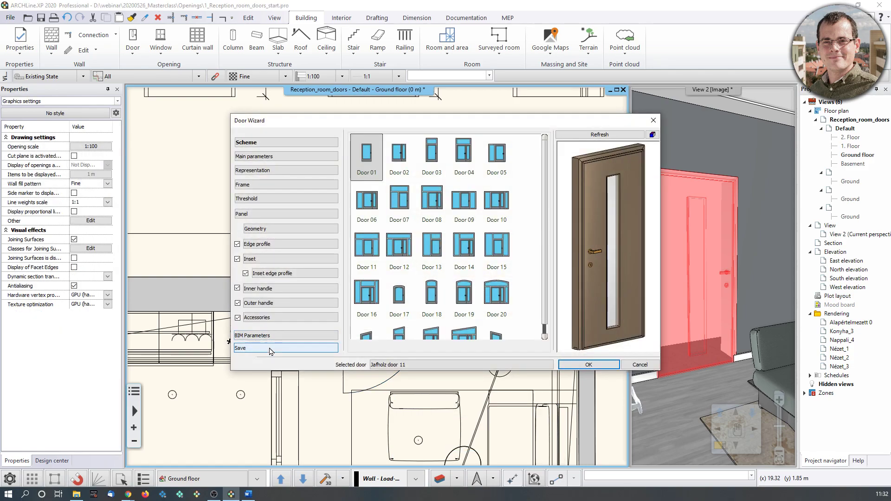
{"action": "left_click", "coordinate": [271, 348]}
{"action": "left_click", "coordinate": [405, 213]}
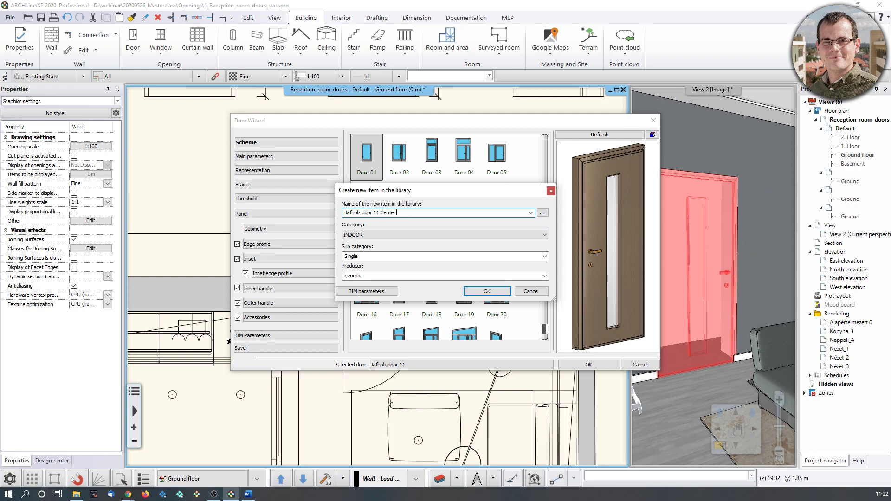
{"action": "left_click", "coordinate": [487, 291]}
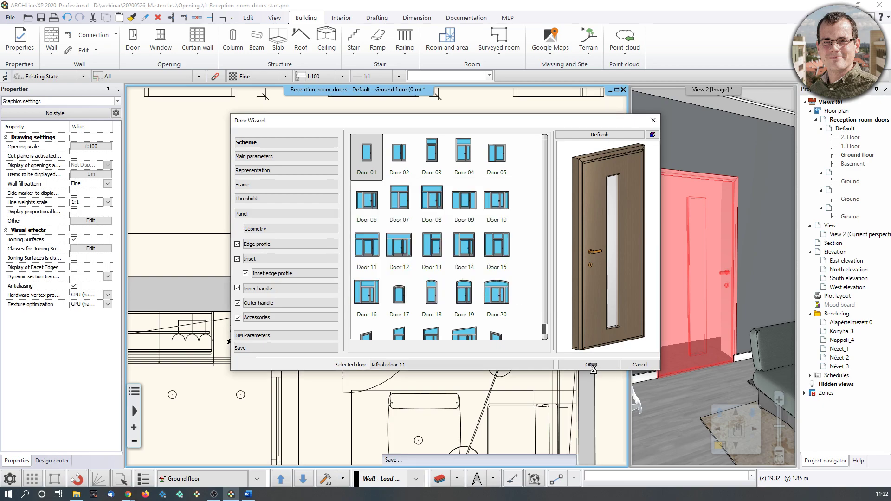
{"action": "left_click", "coordinate": [598, 365]}
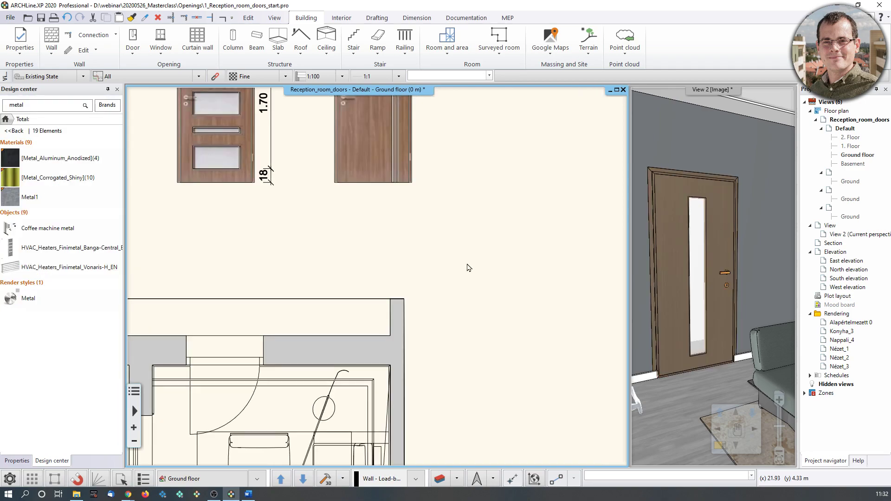
{"action": "scroll", "coordinate": [467, 268], "scroll_direction": "down", "scroll_amount": 5}
{"action": "scroll", "coordinate": [492, 259], "scroll_direction": "up", "scroll_amount": 2}
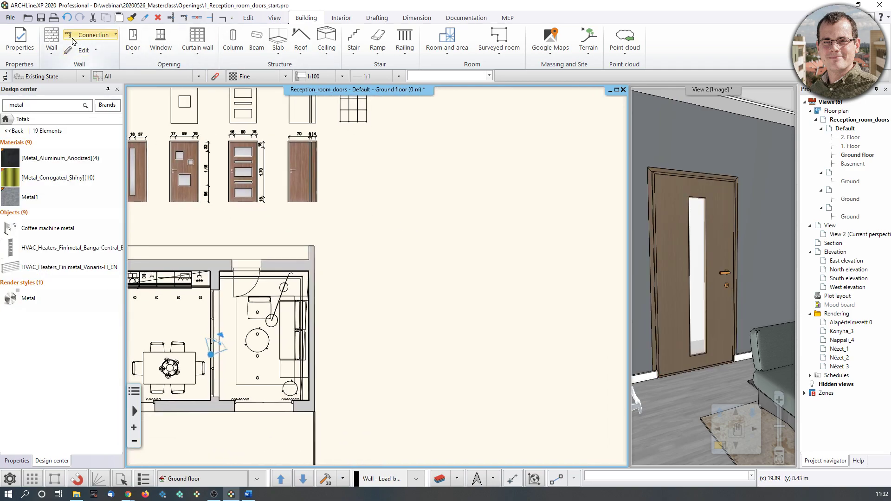
- Draw a straight horizontal wall in the empty area of the floor plan east of the room
{"action": "left_click", "coordinate": [52, 44]}
{"action": "left_click", "coordinate": [350, 239]}
{"action": "left_click", "coordinate": [595, 238]}
{"action": "key", "text": "Escape"}
- Search the Design center for jafholz and place Jafholz door 11 near the new wall's west end, swinging to its south side
{"action": "left_click", "coordinate": [52, 461]}
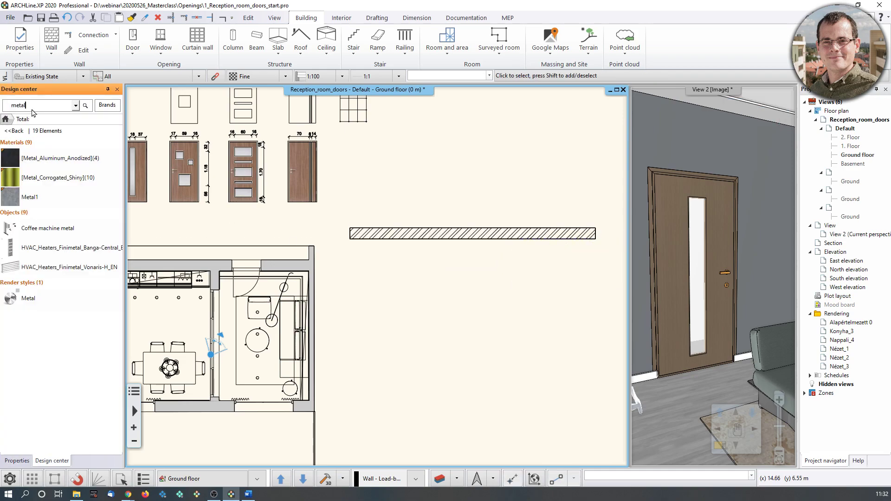
{"action": "type", "text": "jafholz"}
{"action": "key", "text": "Return"}
{"action": "left_click", "coordinate": [40, 158]}
{"action": "left_click_drag", "start_coordinate": [403, 251], "coordinate": [395, 239]}
{"action": "left_click", "coordinate": [429, 243]}
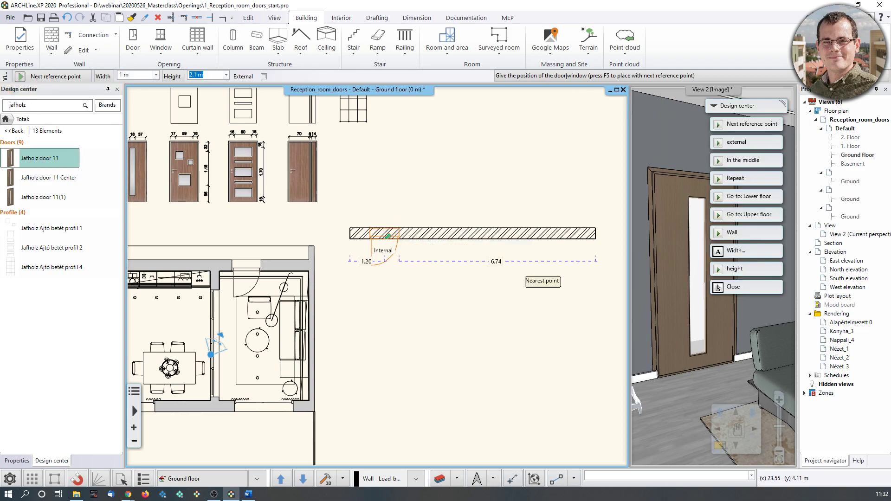
{"action": "scroll", "coordinate": [386, 237], "scroll_direction": "up", "scroll_amount": 2}
{"action": "left_click", "coordinate": [386, 248]}
{"action": "left_click", "coordinate": [366, 278]}
{"action": "key", "text": "Escape"}
- Place Jafholz door 11 Center in the new wall just east of the first door, with the same swing direction
{"action": "left_click", "coordinate": [55, 180]}
{"action": "left_click_drag", "start_coordinate": [85, 188], "coordinate": [454, 251]}
{"action": "left_click", "coordinate": [454, 254]}
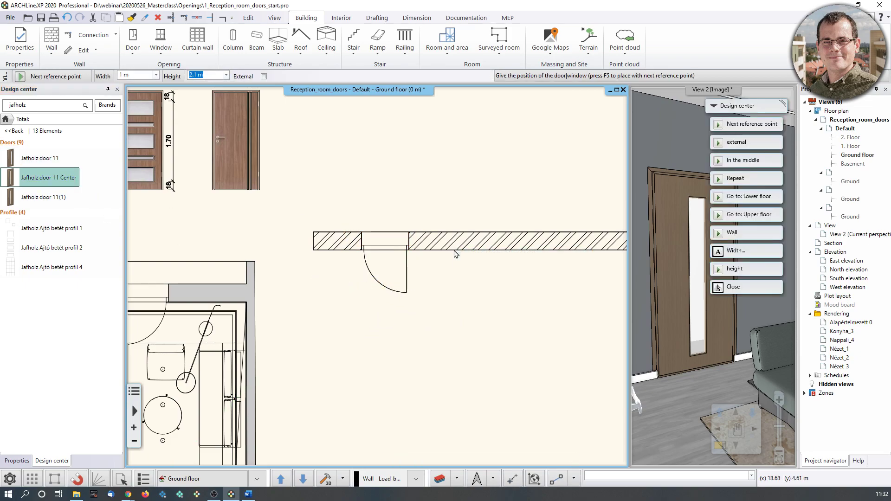
{"action": "left_click", "coordinate": [462, 251]}
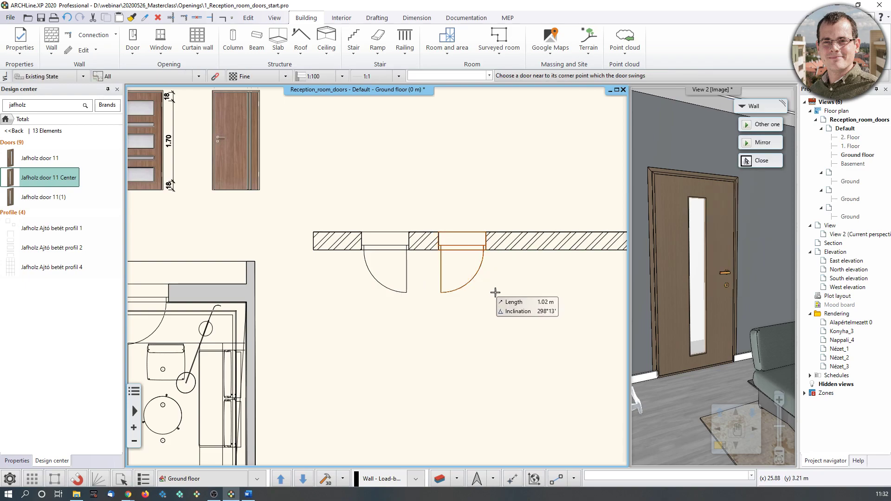
{"action": "left_click", "coordinate": [461, 247]}
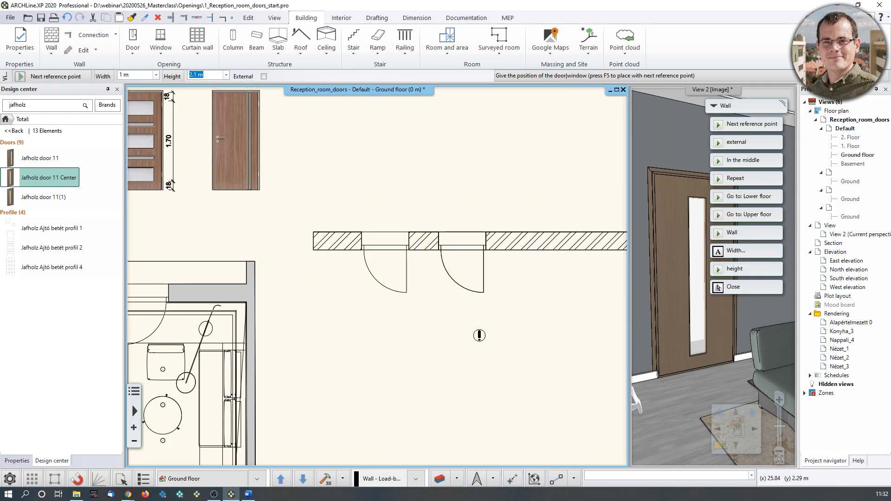
{"action": "key", "text": "Escape"}
- Move the camera to the south of the new wall and frame both doors in the enlarged 3D view
{"action": "scroll", "coordinate": [390, 297], "scroll_direction": "down", "scroll_amount": 4}
{"action": "left_click_drag", "start_coordinate": [297, 313], "coordinate": [386, 309]}
{"action": "left_click", "coordinate": [718, 446]}
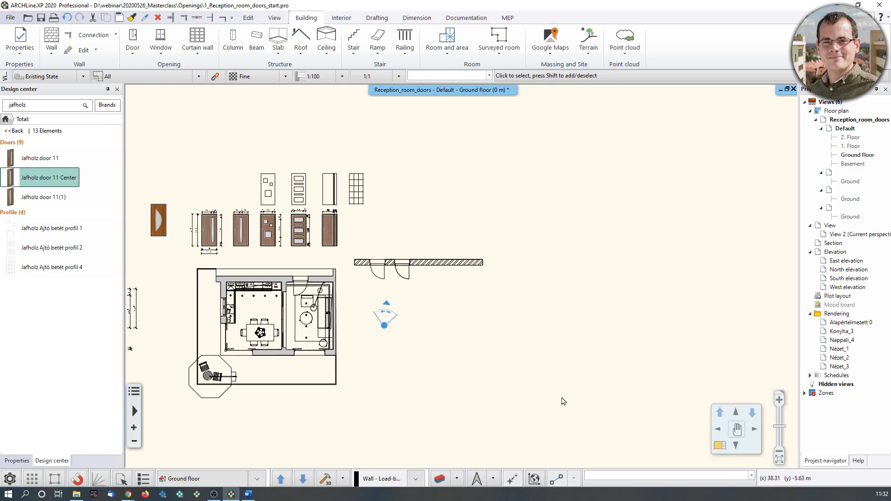
{"action": "left_click", "coordinate": [719, 446]}
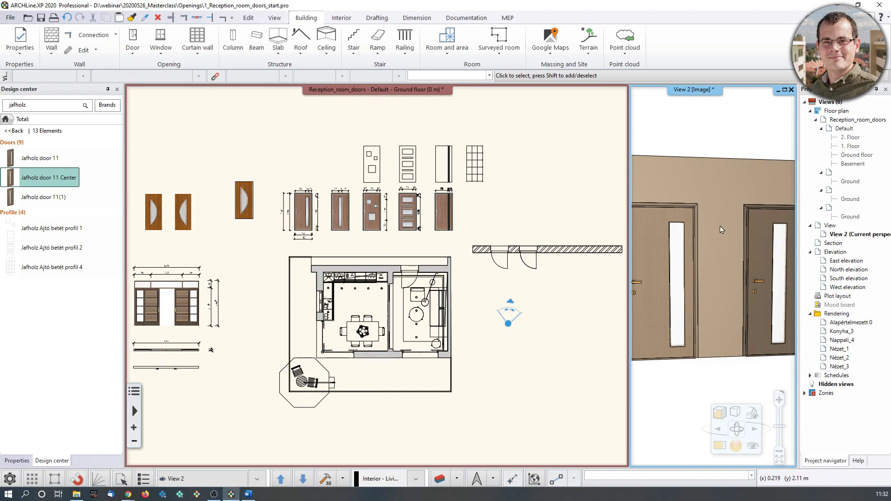
{"action": "left_click", "coordinate": [719, 445]}
{"action": "middle_click_drag", "start_coordinate": [386, 293], "coordinate": [368, 219]}
{"action": "middle_click_drag", "start_coordinate": [442, 261], "coordinate": [416, 260]}
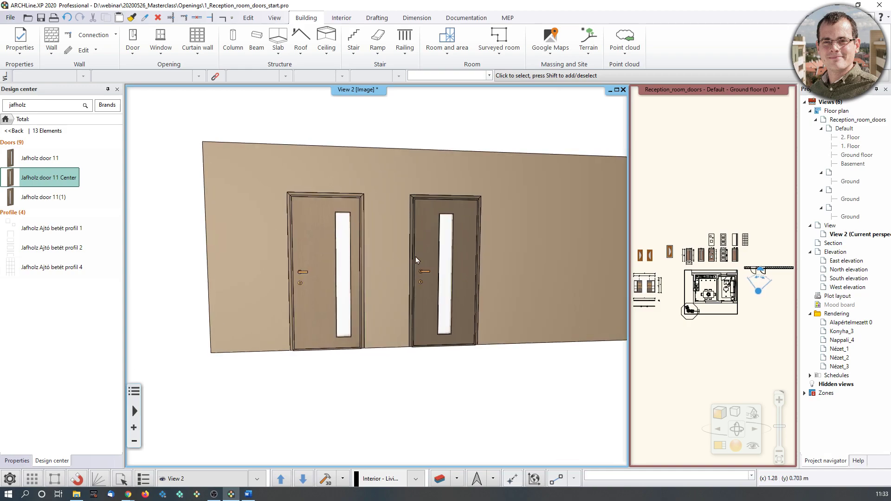
{"action": "mouse_move", "coordinate": [416, 257]}
{"action": "middle_mouse_down"}
{"action": "mouse_move", "coordinate": [537, 259]}
{"action": "mouse_move", "coordinate": [411, 258]}
{"action": "middle_mouse_up"}
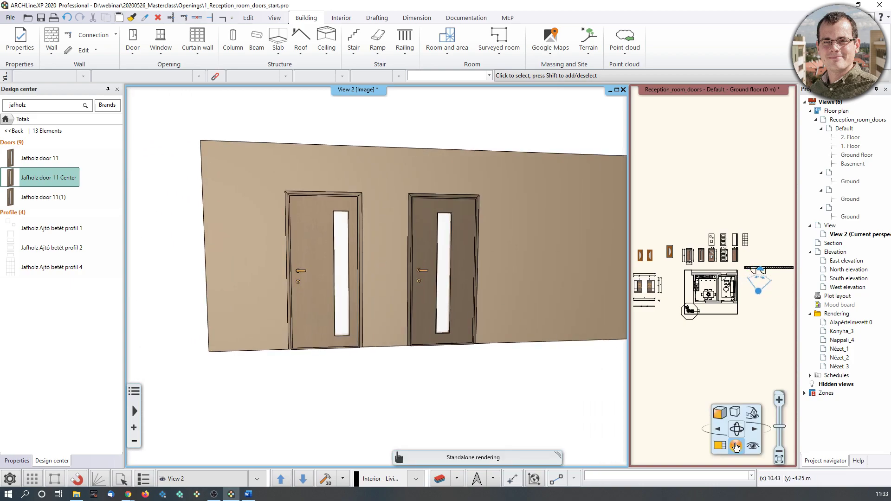
- Set the 3D view's display mode to Consistent colour and compare the glass insets of the two doors
{"action": "left_click", "coordinate": [726, 417]}
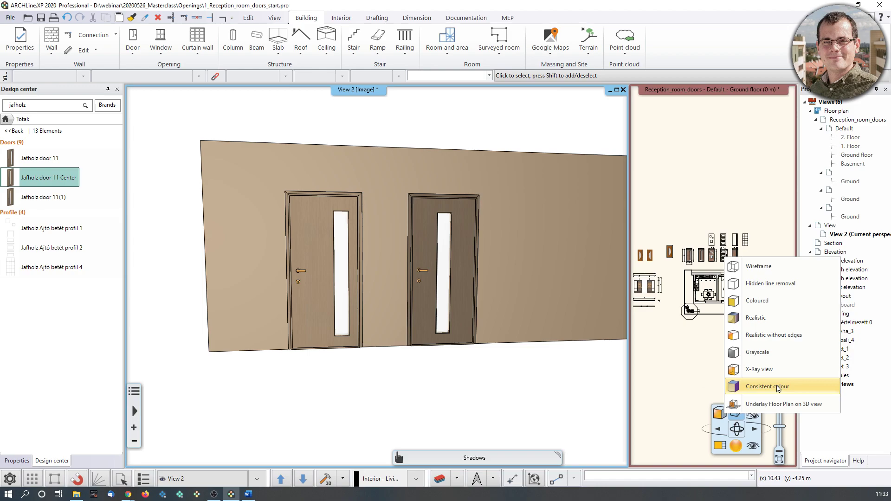
{"action": "left_click", "coordinate": [771, 335]}
{"action": "left_click", "coordinate": [718, 412]}
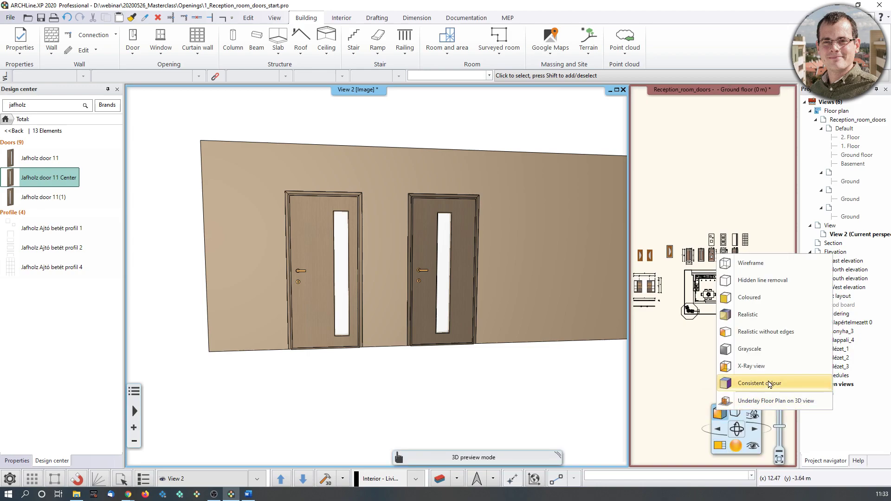
{"action": "left_click", "coordinate": [754, 433]}
{"action": "scroll", "coordinate": [428, 334], "scroll_direction": "up", "scroll_amount": 2}
{"action": "scroll", "coordinate": [426, 318], "scroll_direction": "up", "scroll_amount": 2}
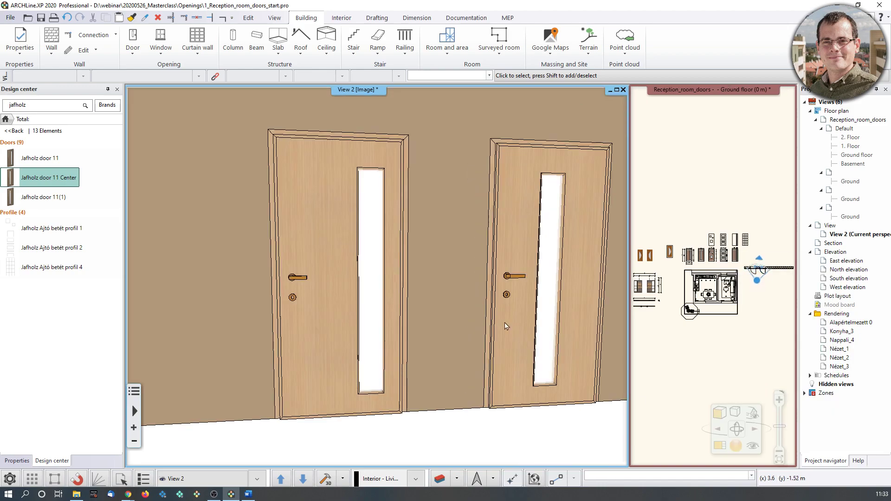
{"action": "scroll", "coordinate": [335, 320], "scroll_direction": "down", "scroll_amount": 2}
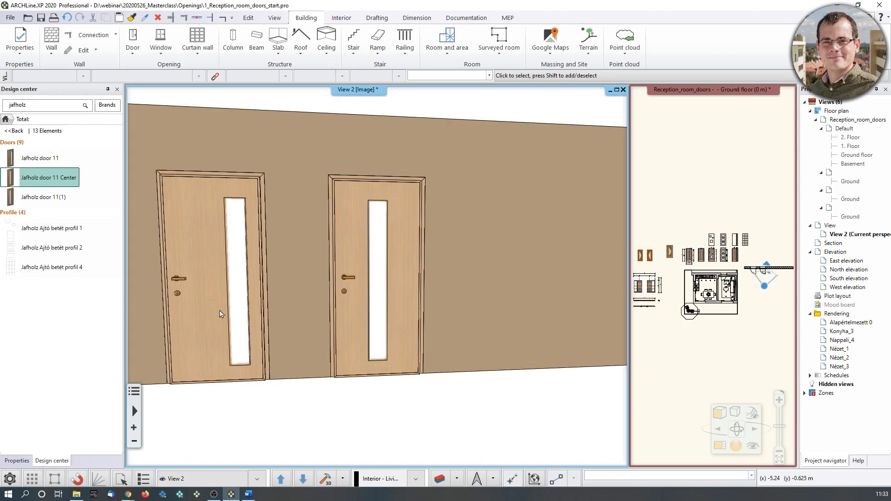
- Enlarge the floor plan view again and delete the door image with three square insets, Jafholz_13.png, leaving its line drawing
{"action": "left_click", "coordinate": [722, 216]}
{"action": "scroll", "coordinate": [701, 283], "scroll_direction": "up", "scroll_amount": 8}
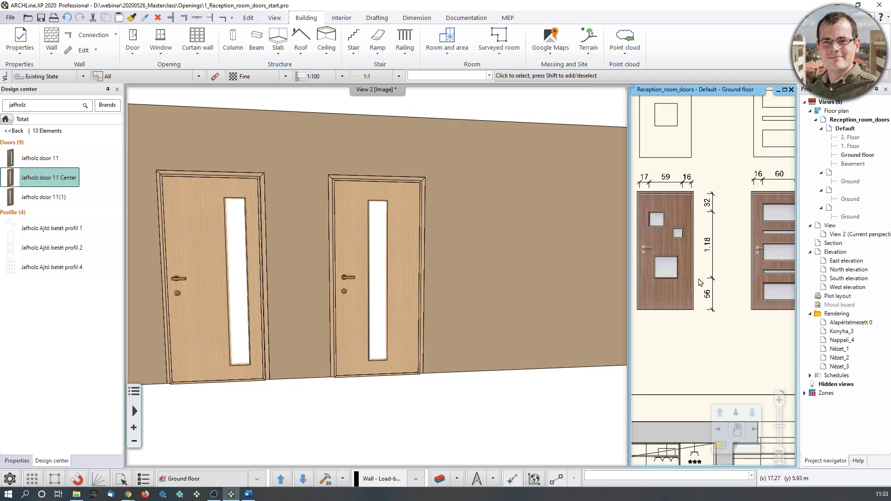
{"action": "middle_click_drag", "start_coordinate": [675, 276], "coordinate": [696, 289]}
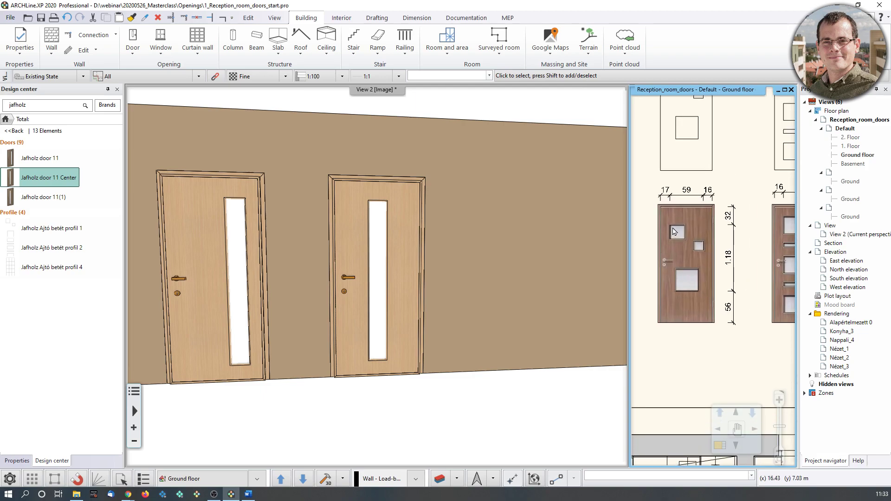
{"action": "left_click", "coordinate": [720, 445]}
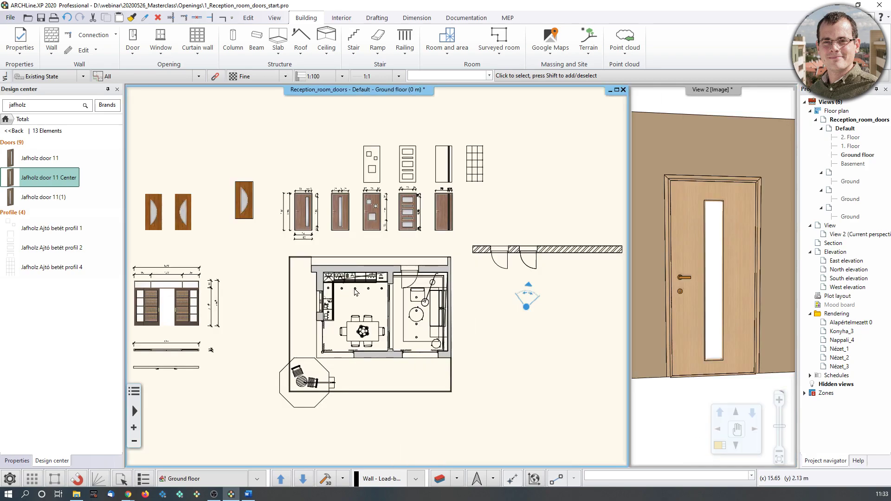
{"action": "scroll", "coordinate": [441, 265], "scroll_direction": "up", "scroll_amount": 6}
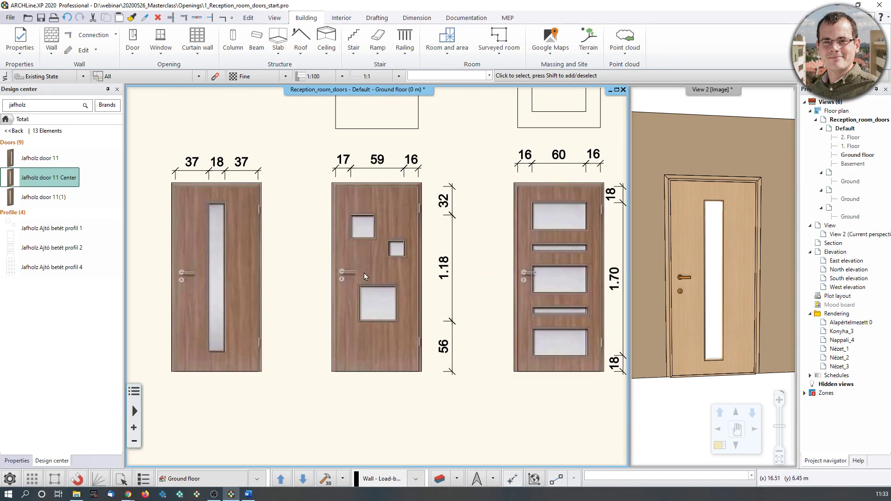
{"action": "left_click", "coordinate": [370, 270]}
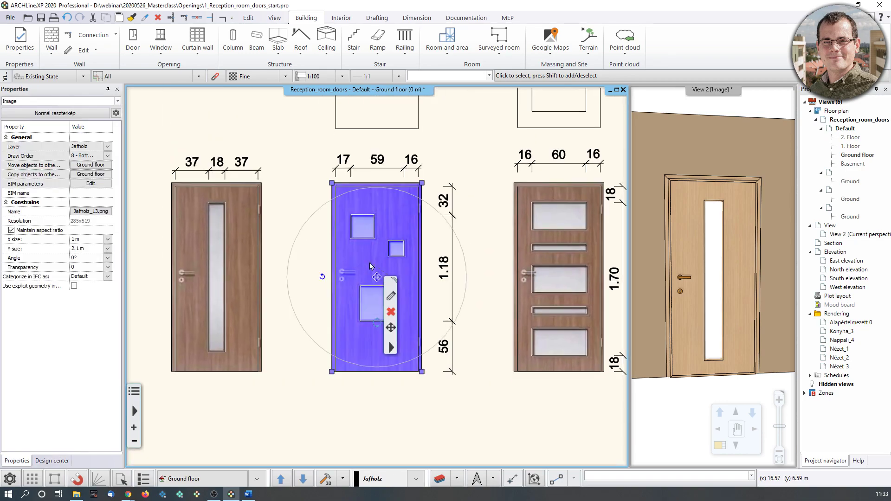
{"action": "left_click", "coordinate": [394, 320]}
{"action": "scroll", "coordinate": [423, 167], "scroll_direction": "up", "scroll_amount": 3}
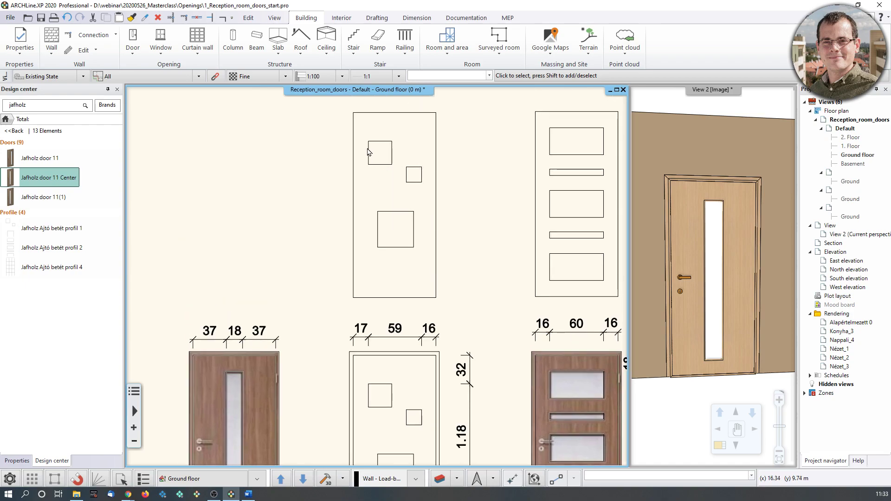
- Place Jafholz door 11 Center as a door not hosted in a wall, just west of the panel outline with three squares
{"action": "left_click", "coordinate": [248, 494]}
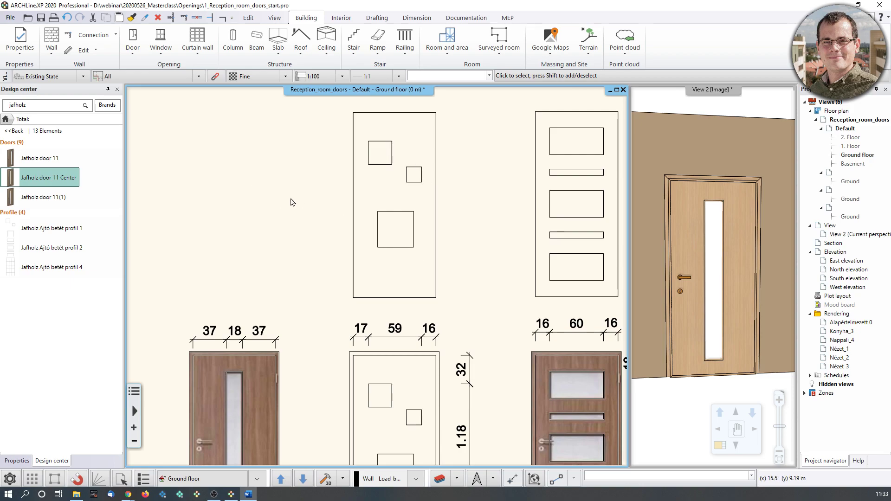
{"action": "left_click", "coordinate": [50, 185]}
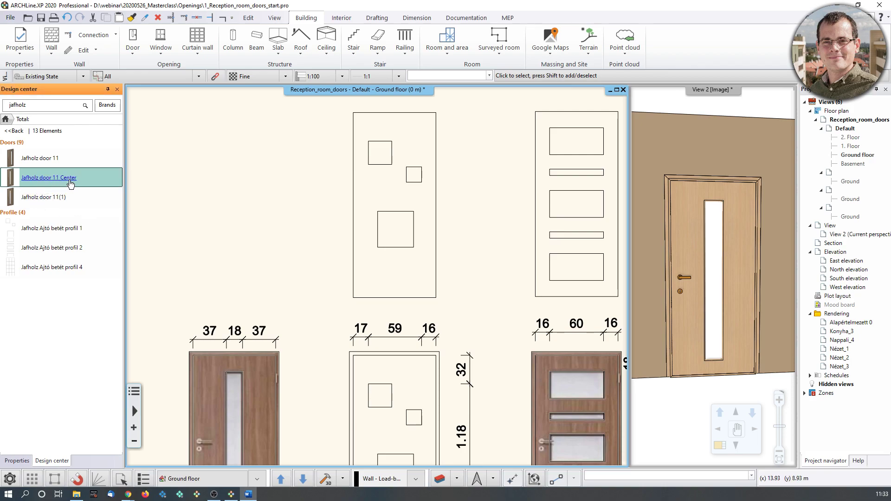
{"action": "left_click_drag", "start_coordinate": [63, 181], "coordinate": [207, 217]}
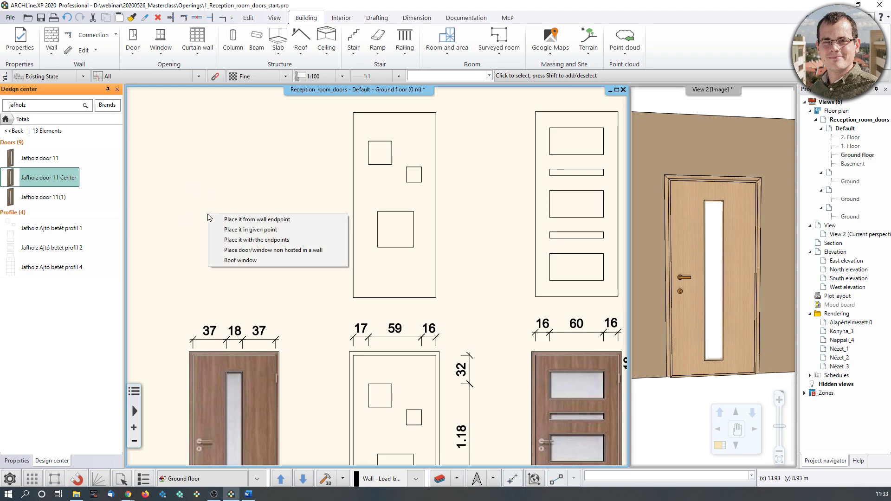
{"action": "left_click", "coordinate": [242, 250]}
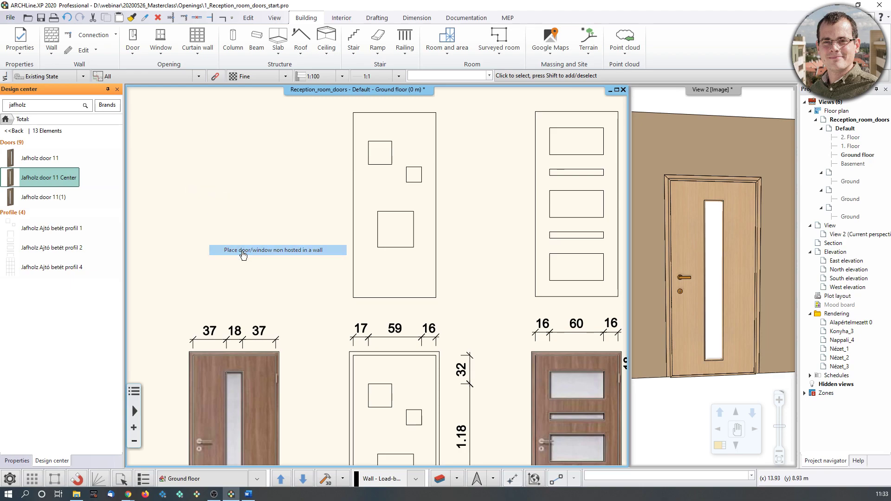
{"action": "left_click", "coordinate": [182, 222]}
{"action": "left_click", "coordinate": [256, 234]}
{"action": "left_click", "coordinate": [256, 235]}
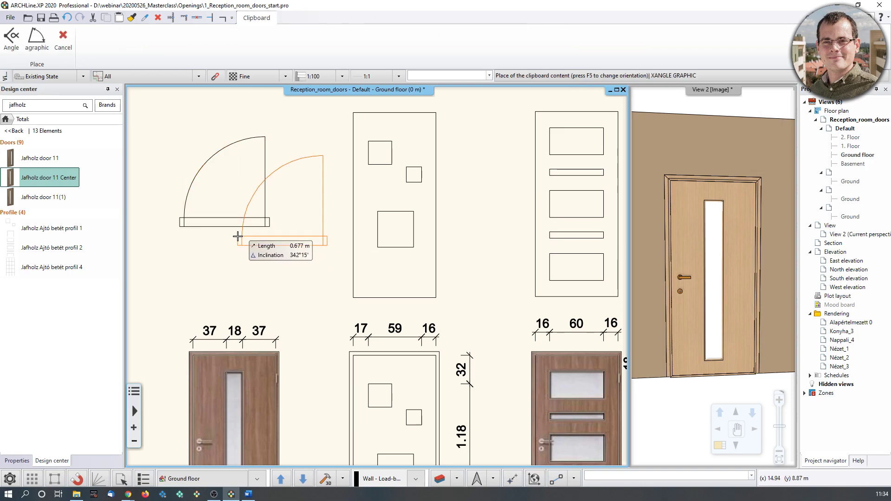
- Inspect the freestanding door's panel and inset settings in the Door Wizard beside the profile drawings, and close the wizard without changes
{"action": "left_click", "coordinate": [254, 226]}
{"action": "left_click", "coordinate": [254, 305]}
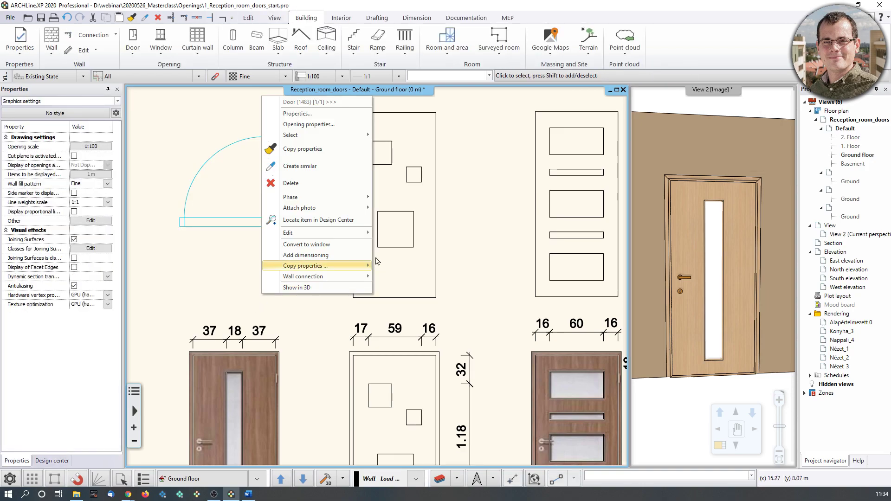
{"action": "left_click", "coordinate": [466, 255]}
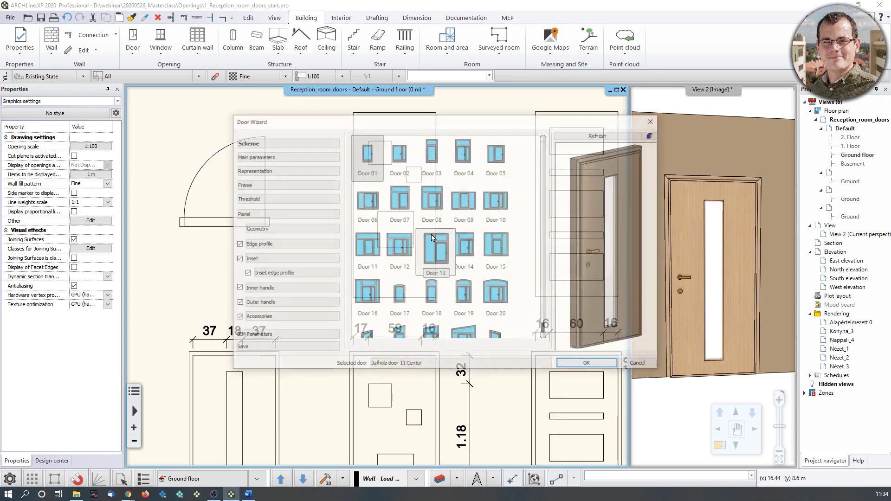
{"action": "left_click_drag", "start_coordinate": [454, 130], "coordinate": [701, 130]}
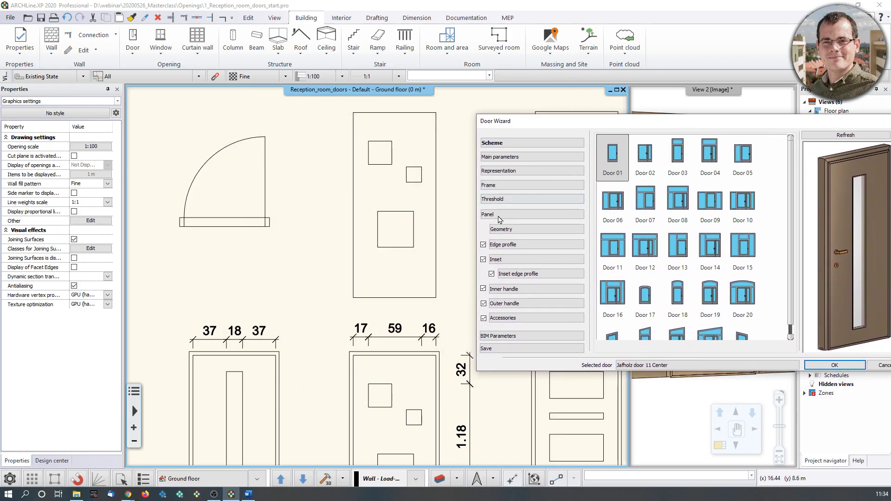
{"action": "left_click", "coordinate": [532, 214]}
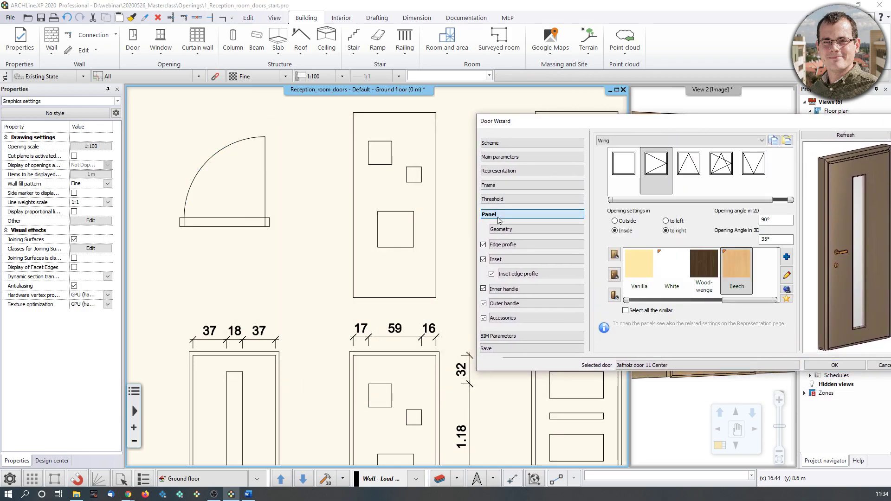
{"action": "left_click", "coordinate": [515, 259]}
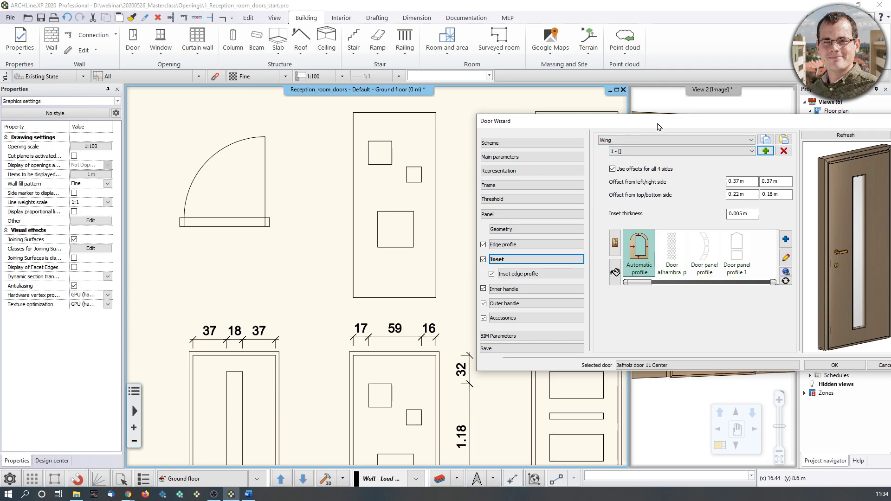
{"action": "left_click_drag", "start_coordinate": [656, 126], "coordinate": [626, 135]}
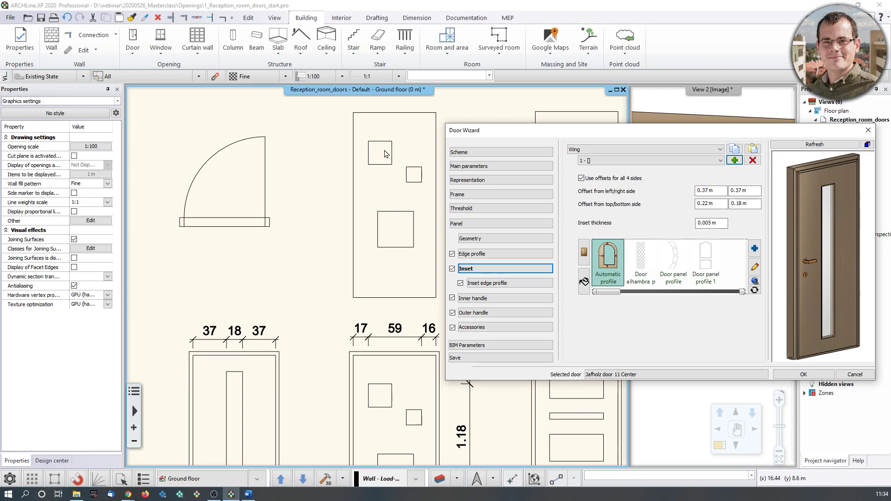
{"action": "left_click", "coordinate": [868, 130]}
- Define a multiple profile starting with the panel's upper square as closed loop, using its upper-west corner as reference point
{"action": "middle_click_drag", "start_coordinate": [503, 185], "coordinate": [461, 232]}
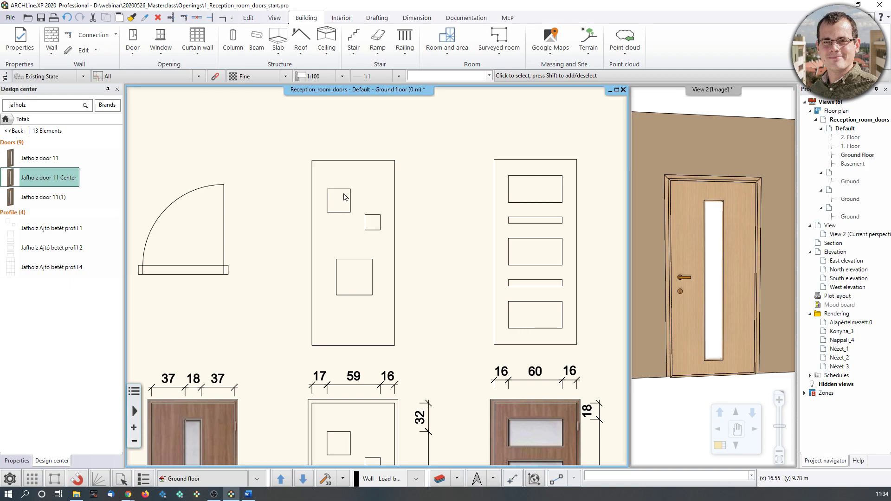
{"action": "left_click", "coordinate": [381, 20]}
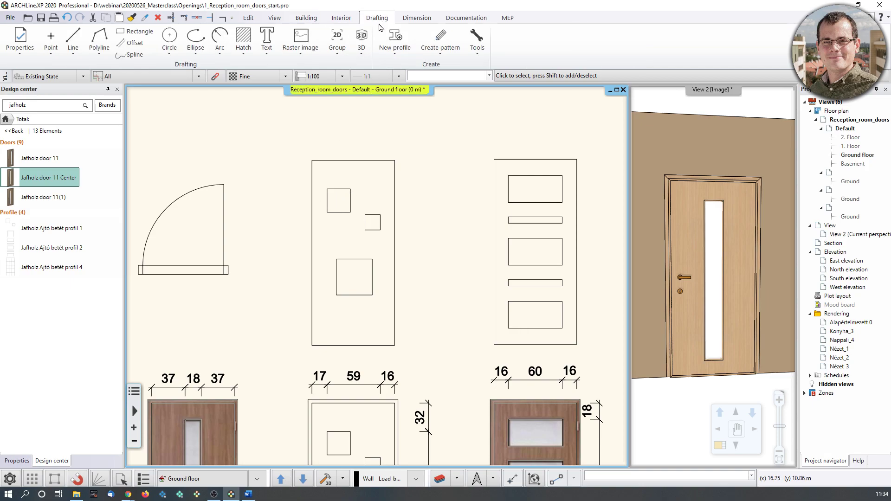
{"action": "left_click", "coordinate": [389, 56]}
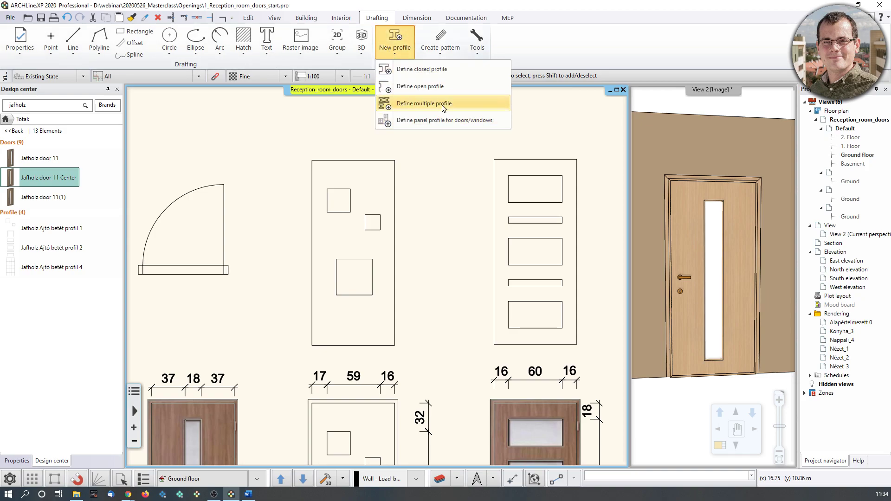
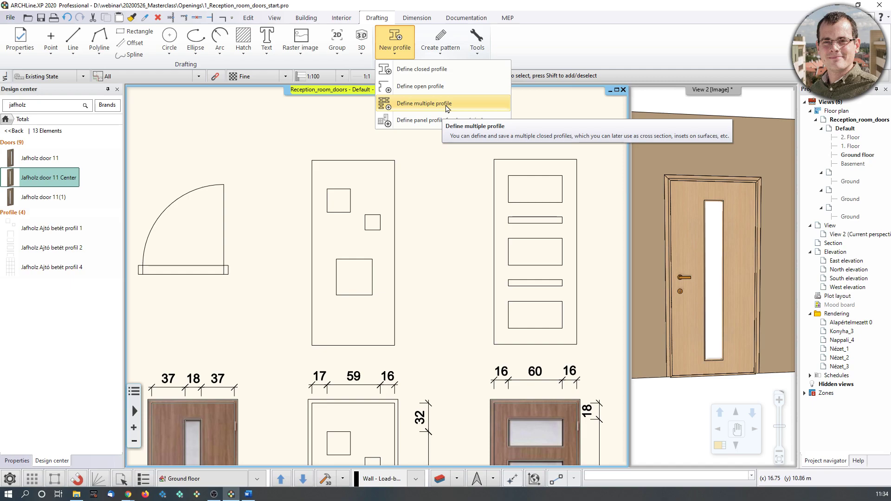
{"action": "left_click", "coordinate": [447, 108]}
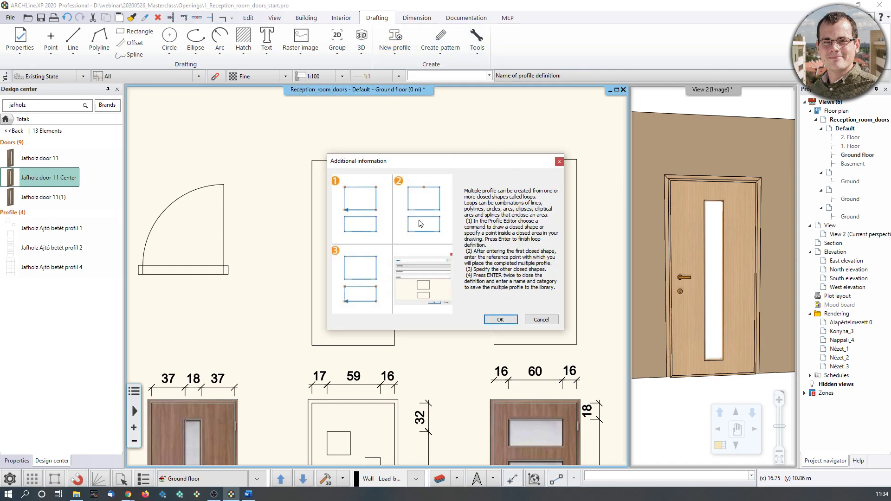
{"action": "left_click", "coordinate": [508, 320]}
{"action": "left_click", "coordinate": [112, 51]}
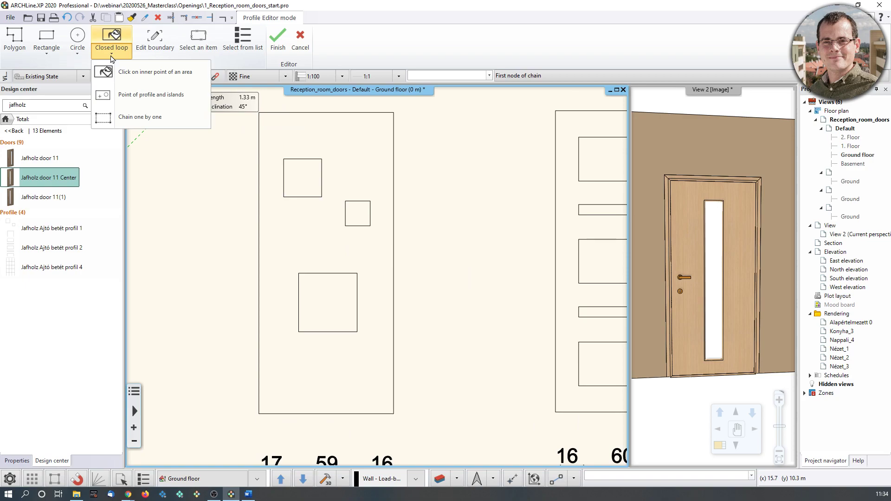
{"action": "left_click", "coordinate": [148, 77]}
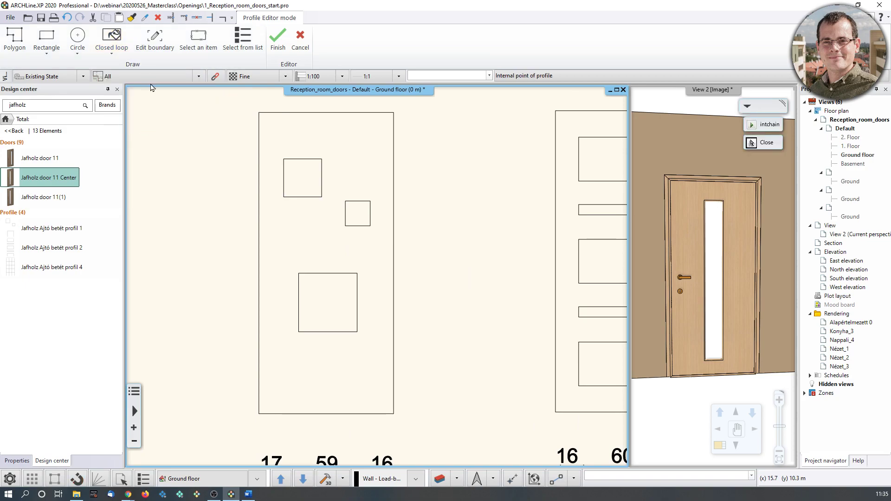
{"action": "left_click", "coordinate": [308, 177]}
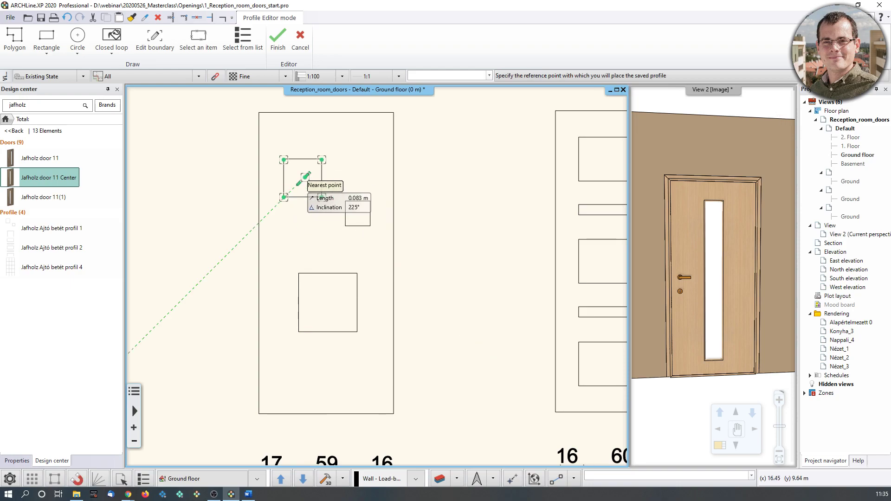
{"action": "scroll", "coordinate": [325, 195], "scroll_direction": "up", "scroll_amount": 2}
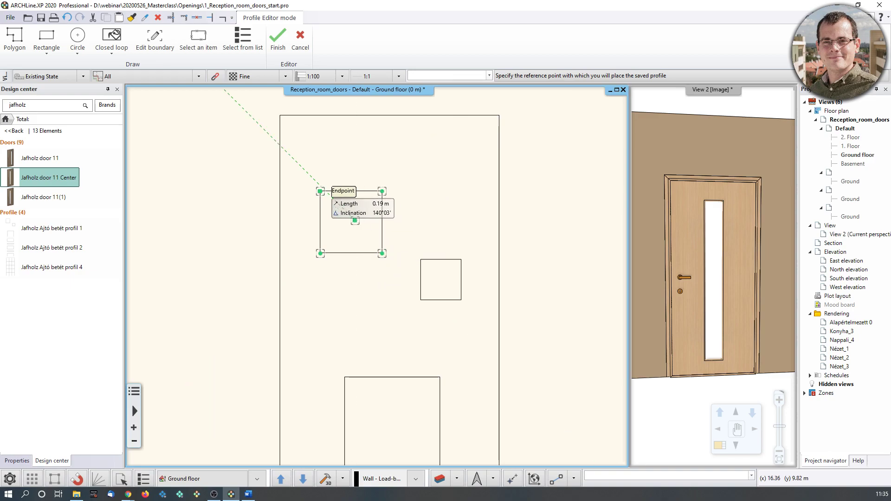
{"action": "left_click", "coordinate": [320, 190]}
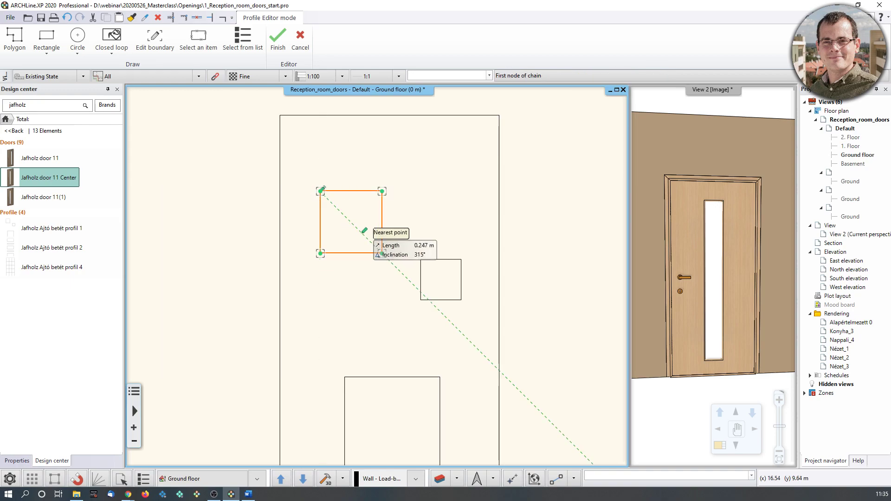
- Add the panel's smallest square to the multiple profile as a closed loop from an inner point
{"action": "left_click", "coordinate": [117, 60]}
{"action": "left_click", "coordinate": [131, 75]}
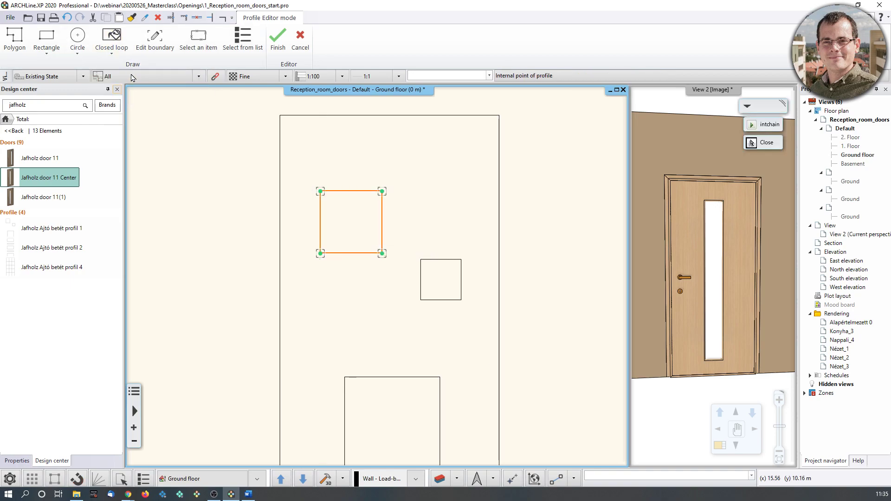
{"action": "left_click", "coordinate": [447, 278]}
{"action": "scroll", "coordinate": [449, 278], "scroll_direction": "up", "scroll_amount": 3}
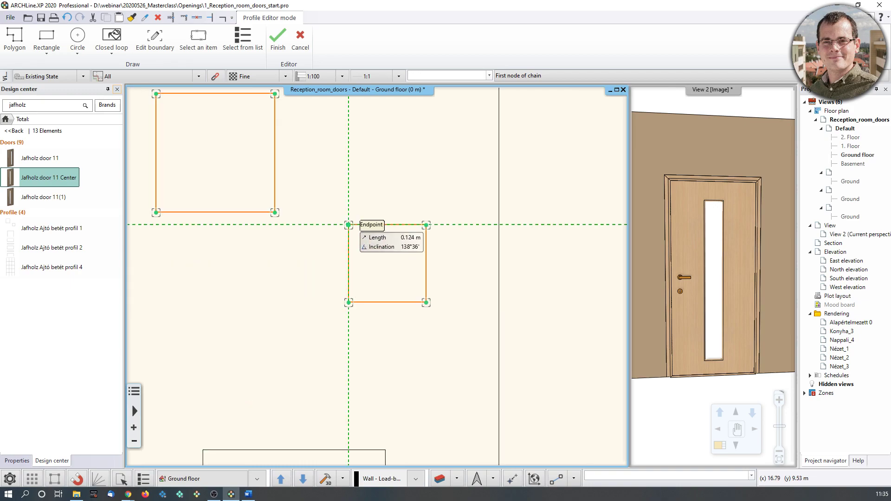
{"action": "left_click", "coordinate": [348, 225]}
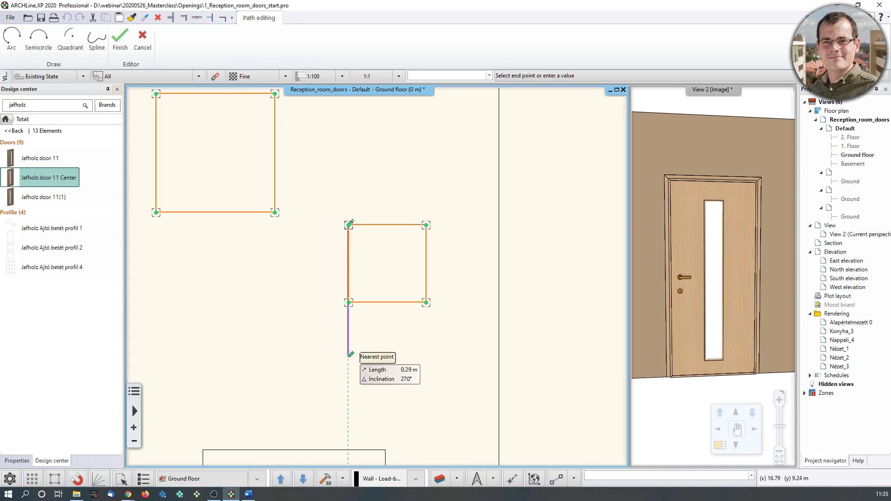
{"action": "key", "text": "Escape"}
{"action": "middle_click_drag", "start_coordinate": [288, 372], "coordinate": [326, 263]}
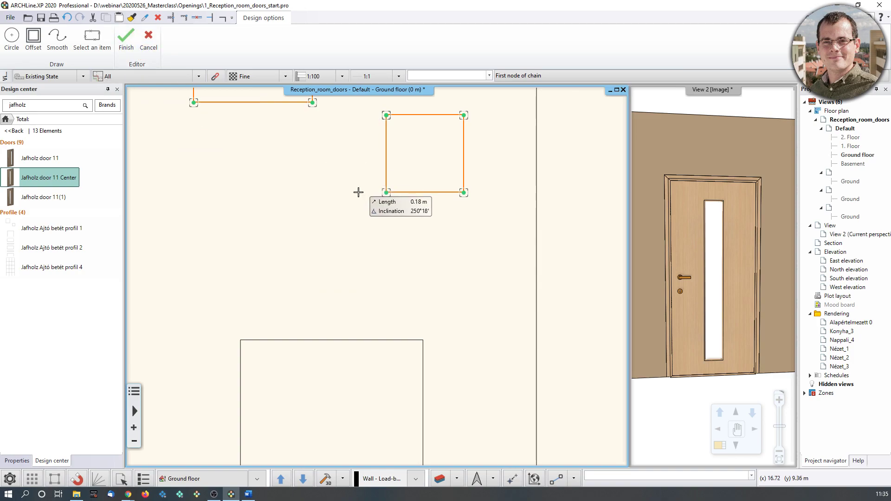
{"action": "key", "text": "Escape"}
- Add the panel's large lower square to the multiple profile as its third closed loop
{"action": "left_click", "coordinate": [110, 54]}
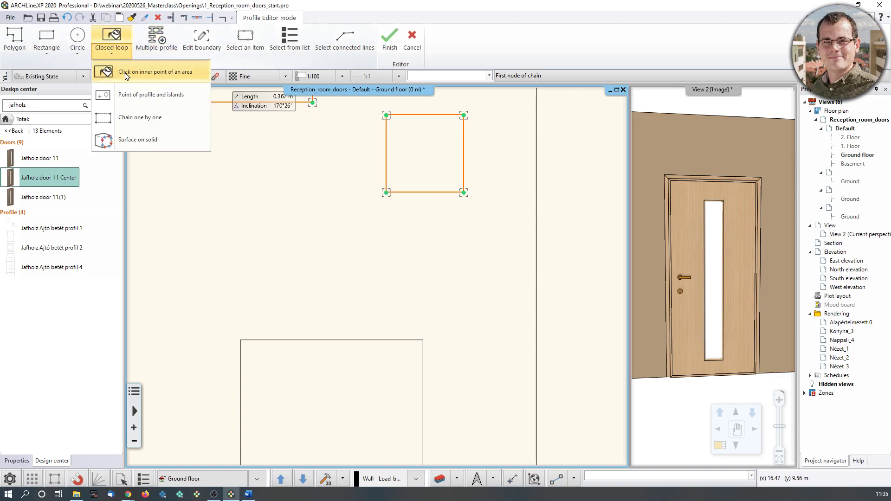
{"action": "left_click", "coordinate": [125, 76]}
{"action": "middle_click_drag", "start_coordinate": [321, 412], "coordinate": [324, 314]}
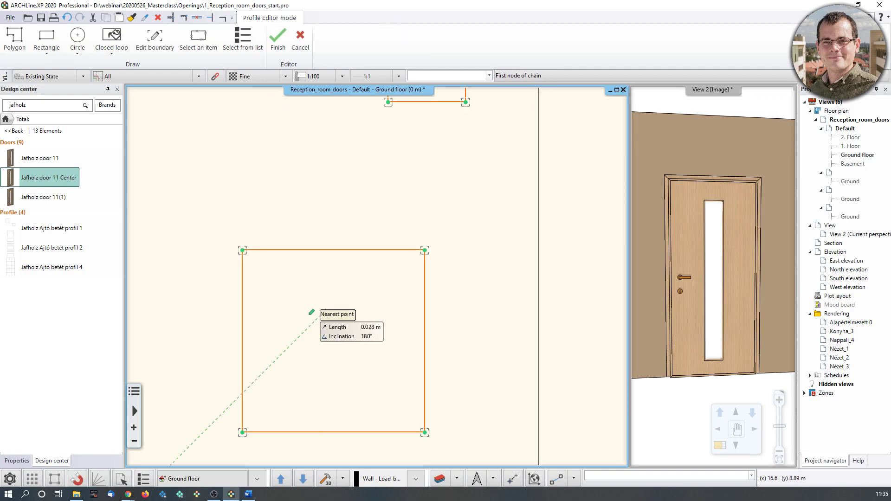
{"action": "left_click", "coordinate": [242, 250]}
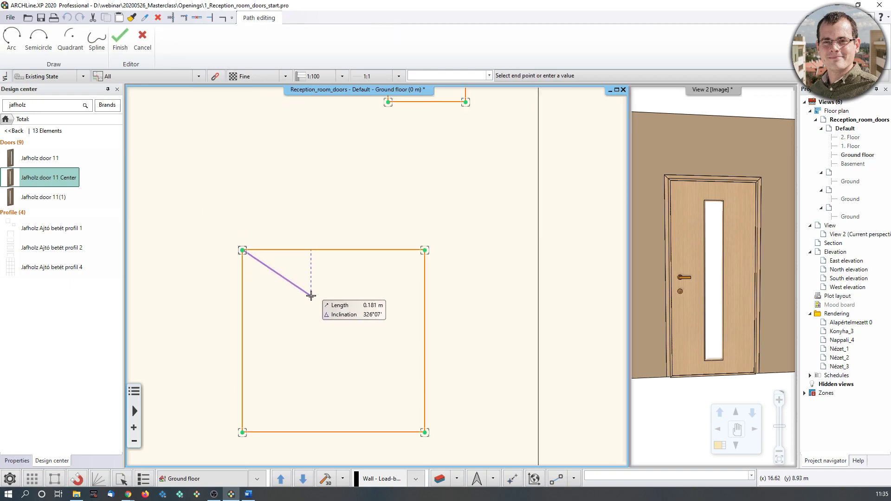
{"action": "key", "text": "Escape"}
{"action": "scroll", "coordinate": [254, 197], "scroll_direction": "down", "scroll_amount": 2}
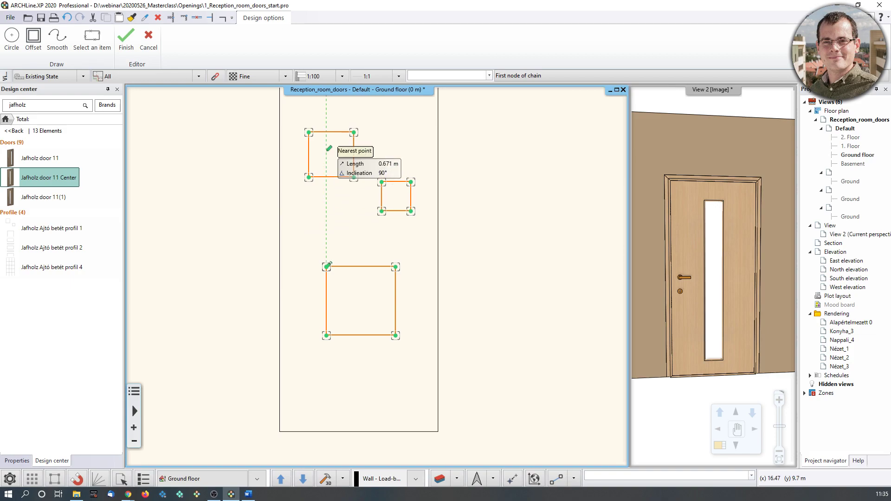
- Finish the multiple profile and save it to the library as Jafholz_profile_3_rectangular in category BUILDING, sub category Door
{"action": "left_click", "coordinate": [133, 45]}
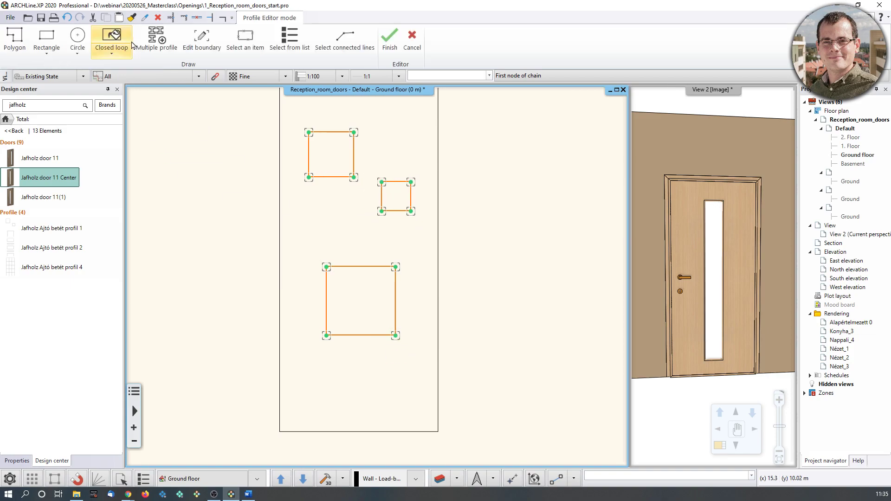
{"action": "left_click", "coordinate": [390, 39]}
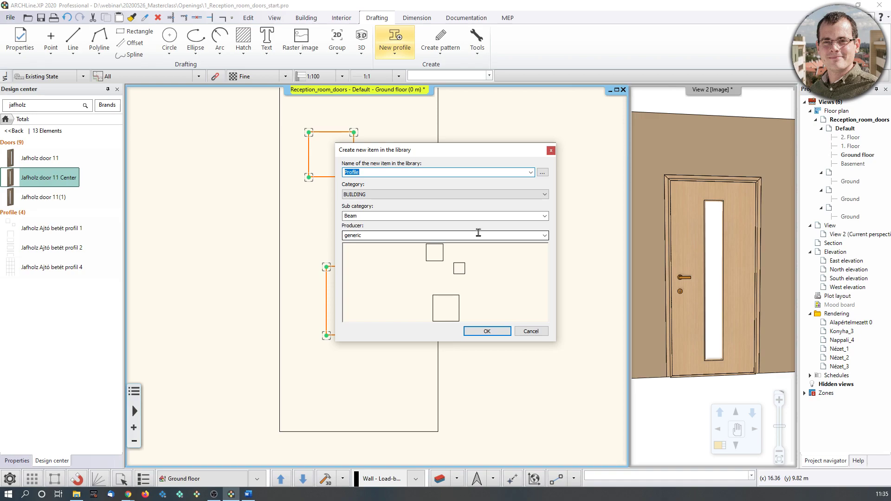
{"action": "type", "text": "Jafholz_profile"}
{"action": "key", "text": "Print"}
{"action": "left_click_drag", "start_coordinate": [322, 148], "coordinate": [580, 248]}
{"action": "left_click", "coordinate": [392, 195]}
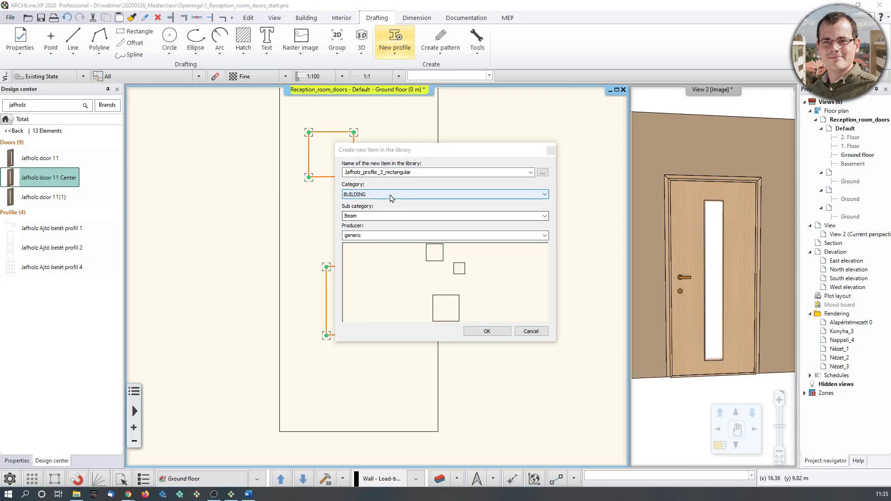
{"action": "left_click", "coordinate": [390, 194]}
{"action": "left_click", "coordinate": [394, 215]}
{"action": "left_click", "coordinate": [453, 216]}
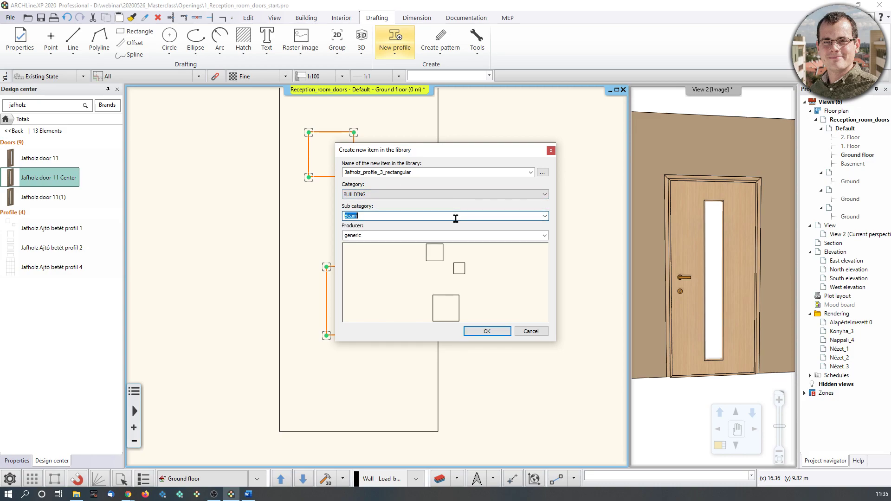
{"action": "type", "text": "Door"}
{"action": "left_click", "coordinate": [486, 330]}
- Open the inset settings of the freestanding door in the Door Wizard
{"action": "scroll", "coordinate": [309, 265], "scroll_direction": "down", "scroll_amount": 3}
{"action": "left_click", "coordinate": [303, 274]}
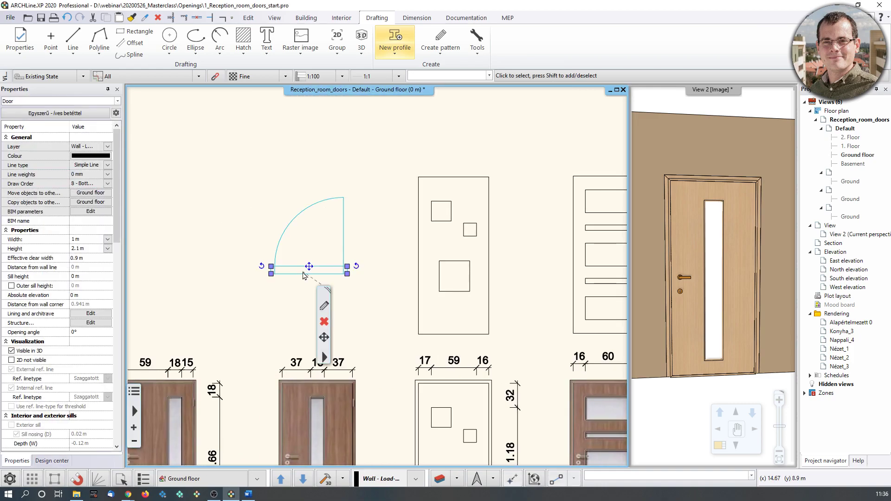
{"action": "left_click", "coordinate": [326, 358]}
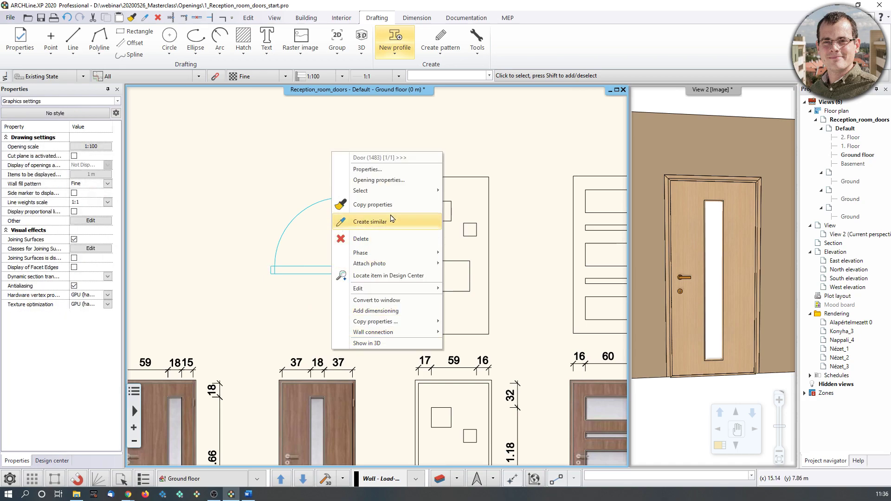
{"action": "left_click", "coordinate": [391, 180]}
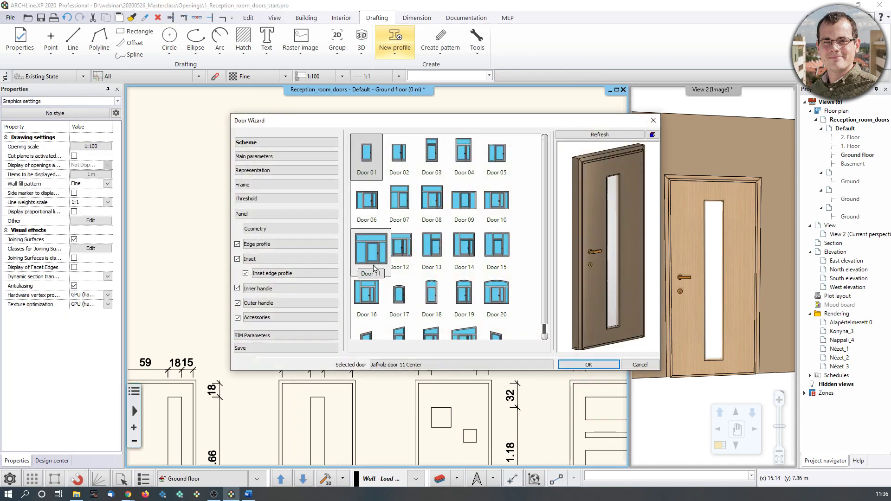
{"action": "left_click", "coordinate": [283, 259]}
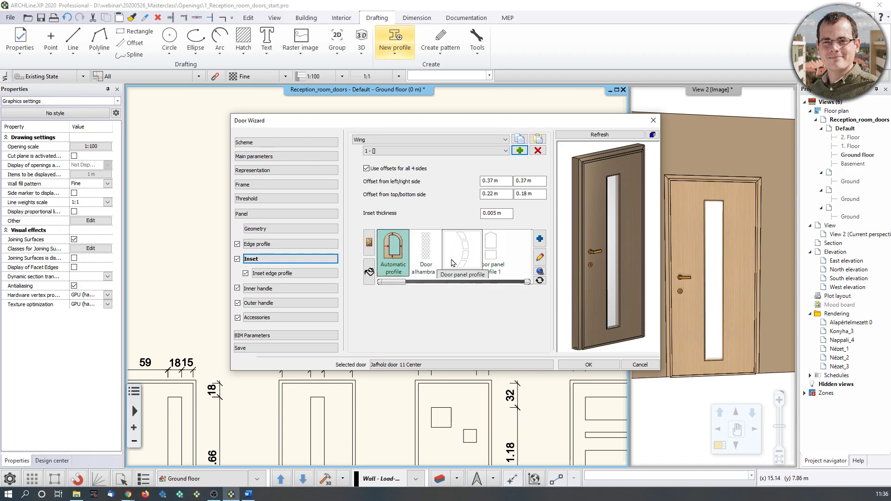
- Search the whole profile library for jafholz and assign Jafholz_profile_3_rectangular as the door's inset profile
{"action": "left_click", "coordinate": [540, 240]}
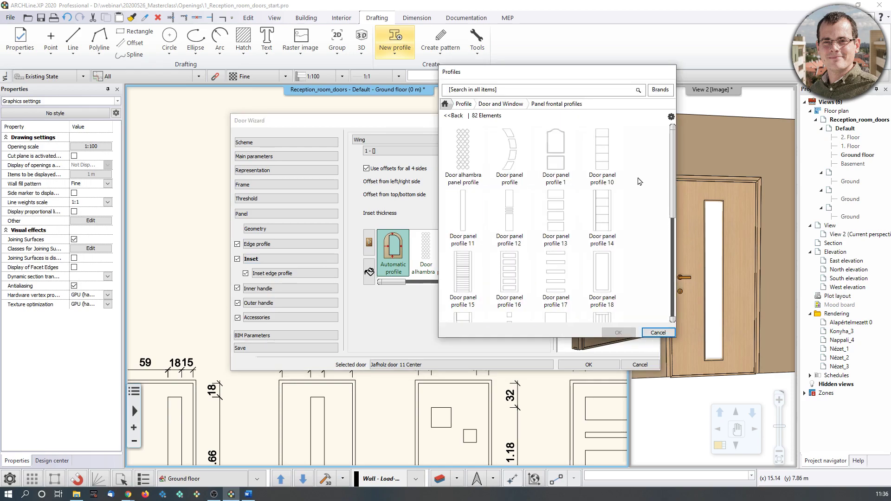
{"action": "left_click", "coordinate": [448, 105]}
{"action": "left_click", "coordinate": [508, 89]}
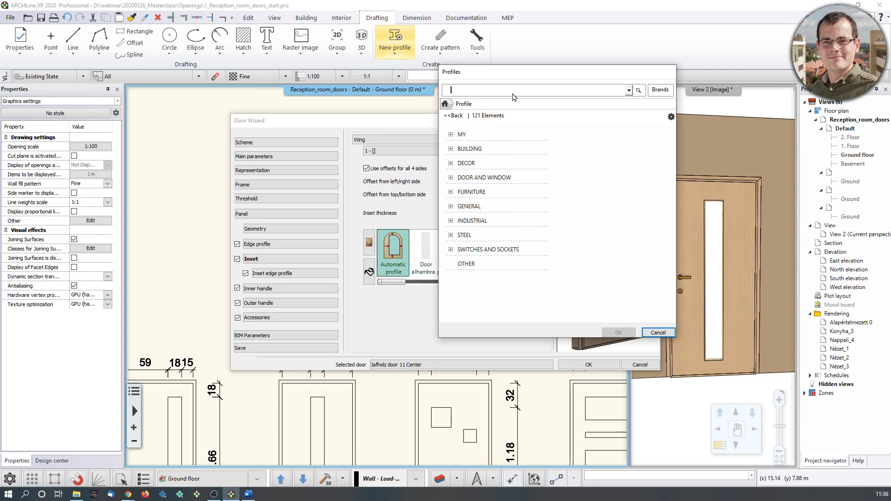
{"action": "type", "text": "jafholz"}
{"action": "key", "text": "Return"}
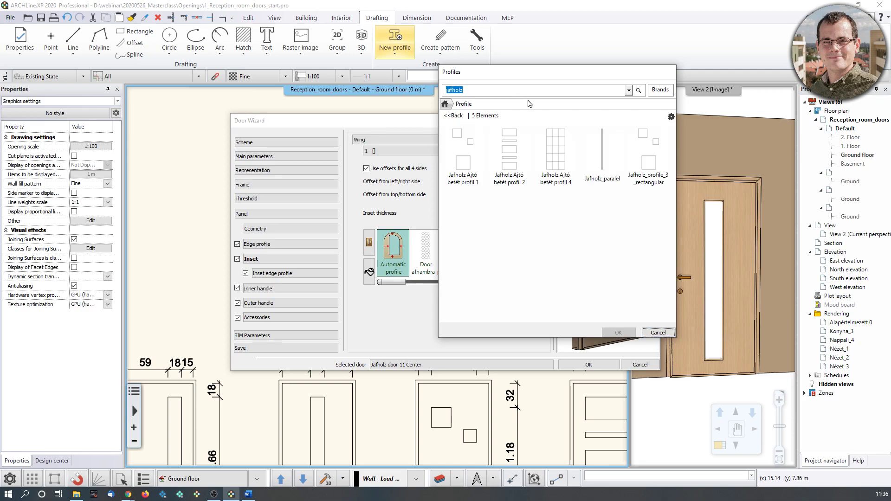
{"action": "mouse_move", "coordinate": [633, 141]}
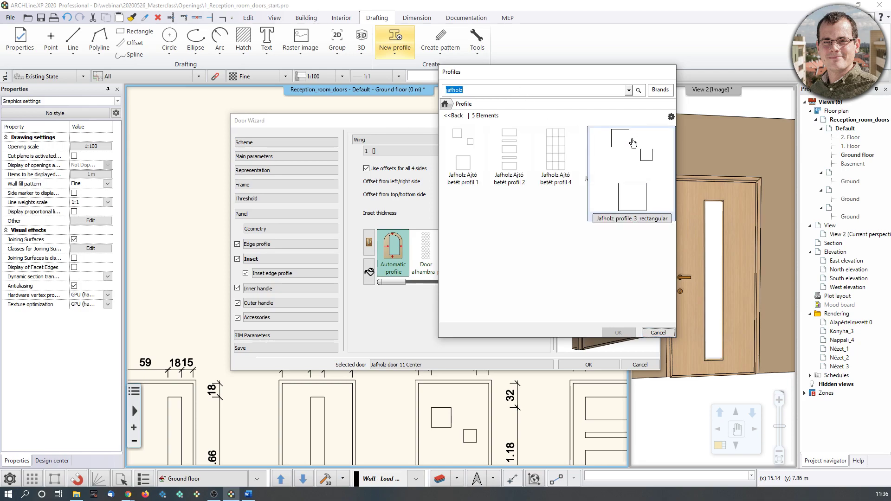
{"action": "left_click", "coordinate": [640, 159]}
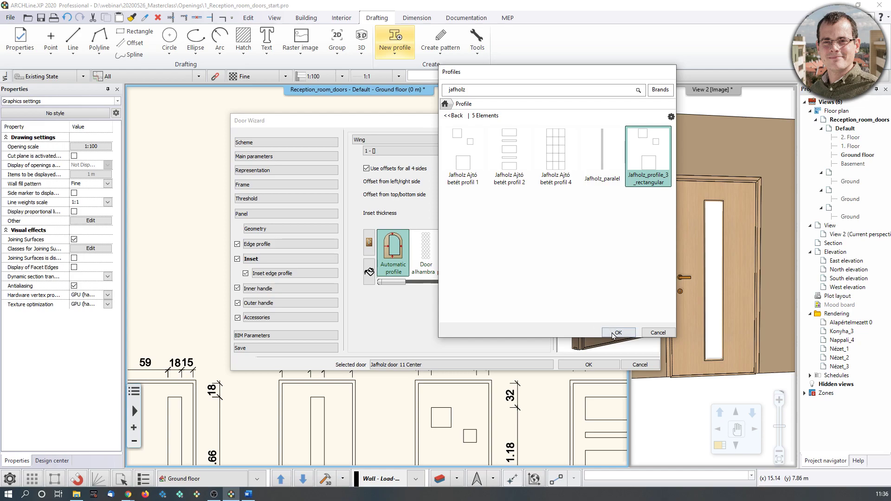
{"action": "left_click", "coordinate": [613, 333]}
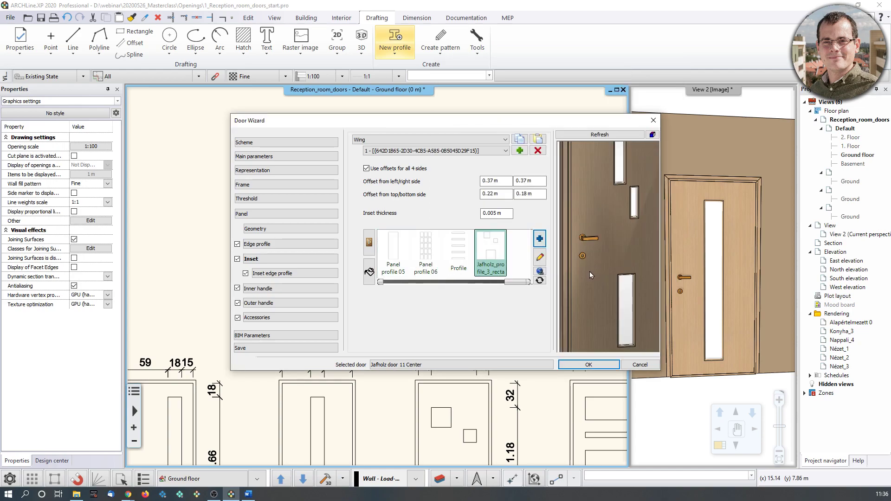
- Inspect the shape and position of the three glass insets in the Door Wizard's preview
{"action": "left_click_drag", "start_coordinate": [522, 121], "coordinate": [513, 65]}
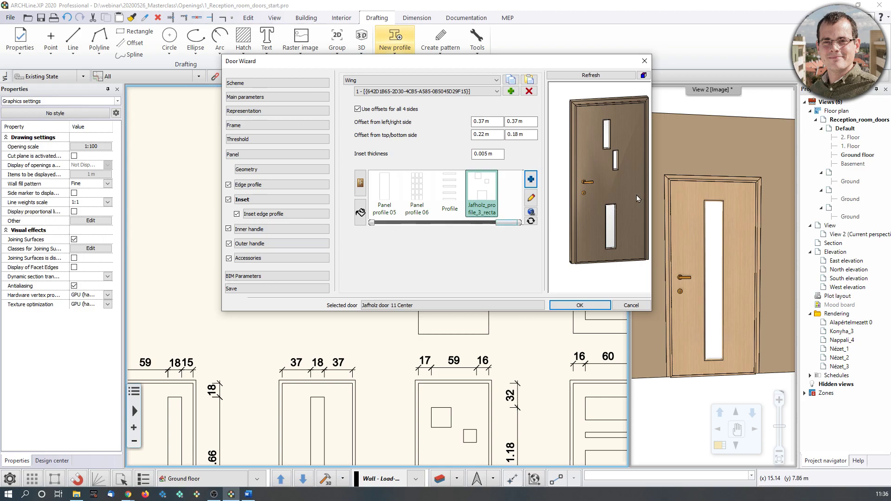
{"action": "left_click", "coordinate": [520, 121]}
{"action": "scroll", "coordinate": [586, 155], "scroll_direction": "up", "scroll_amount": 3}
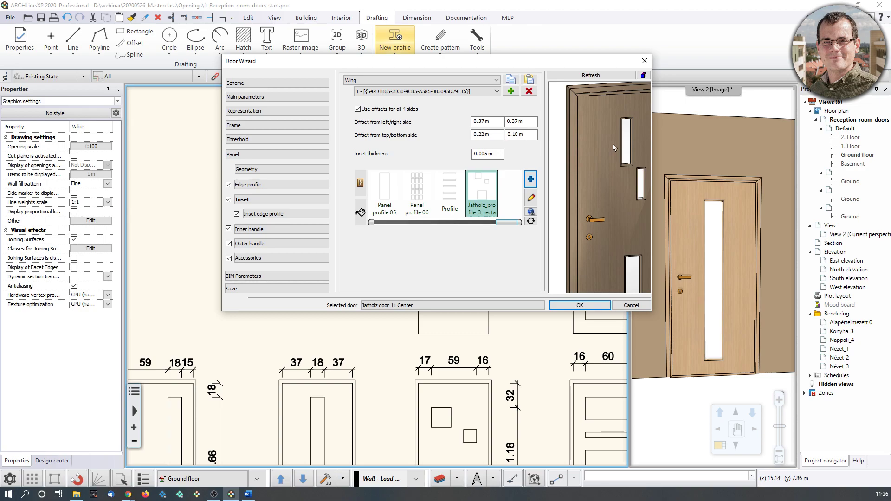
{"action": "left_click_drag", "start_coordinate": [616, 155], "coordinate": [581, 173]}
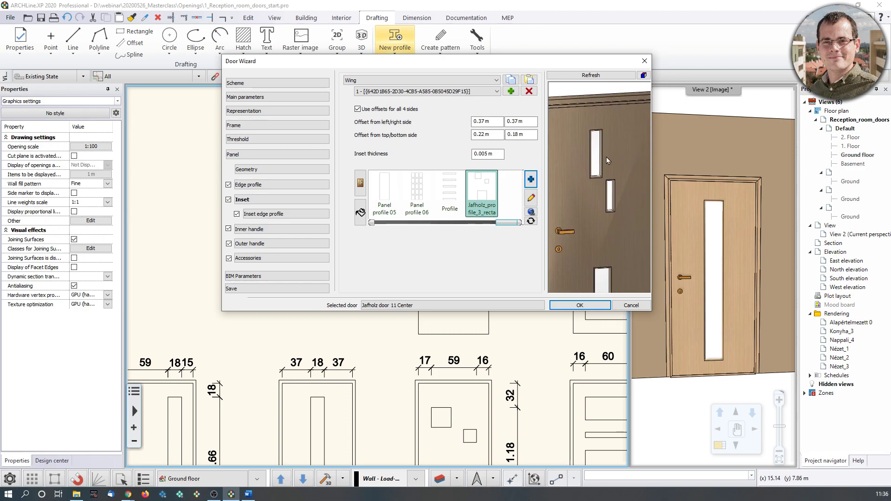
- Set both the left and right side offsets of the door's inset to 0.17 m
{"action": "scroll", "coordinate": [586, 243], "scroll_direction": "down", "scroll_amount": 3}
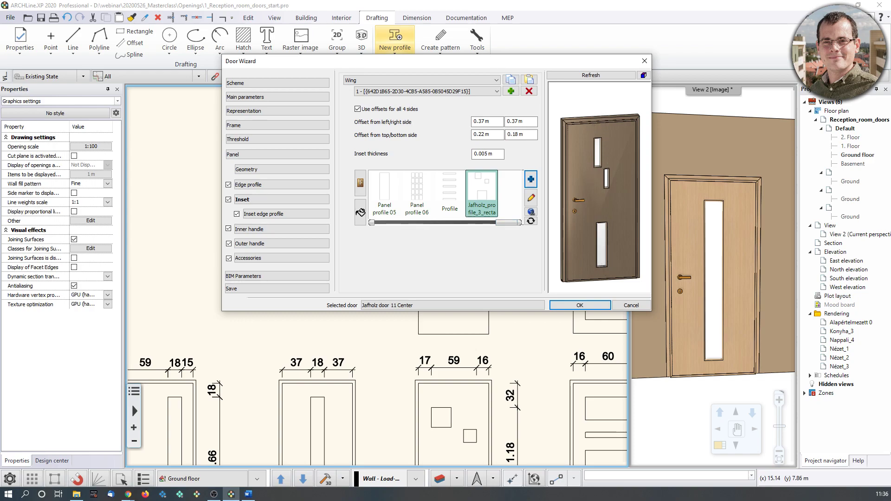
{"action": "left_click", "coordinate": [483, 122]}
{"action": "left_click", "coordinate": [522, 121]}
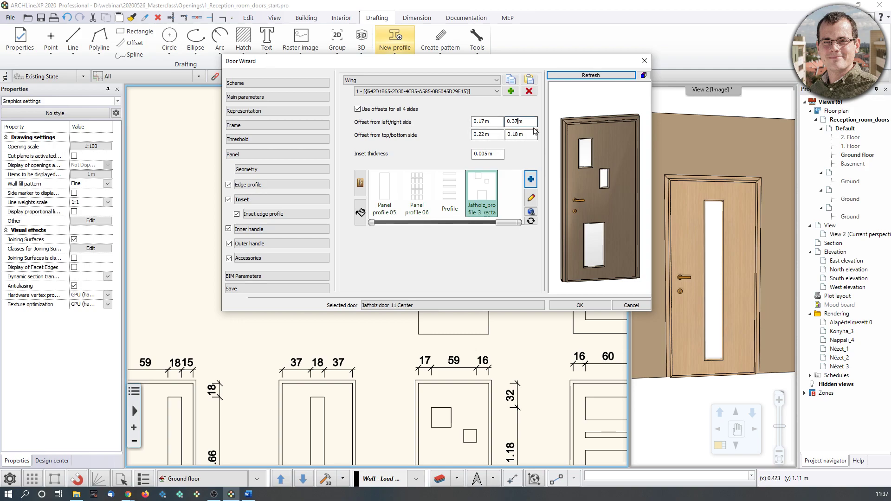
{"action": "type", "text": "1"}
{"action": "key", "text": "Return"}
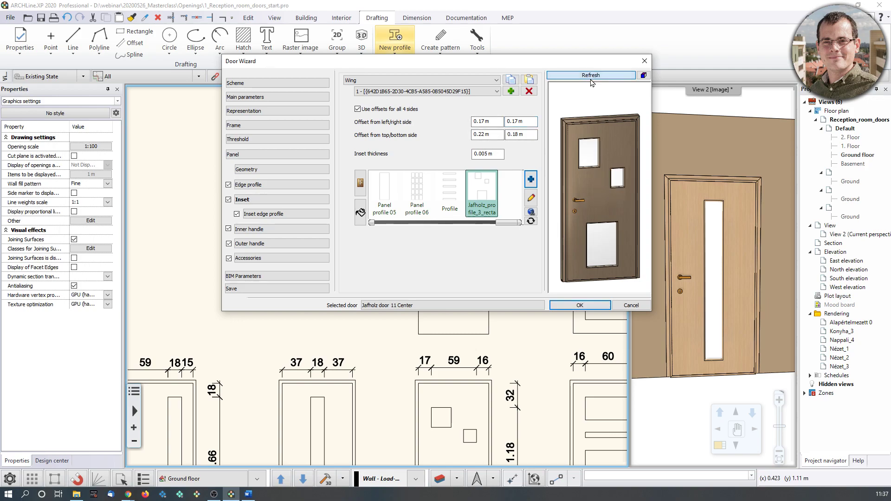
- Set the inset's top offset to 0.32 m and bottom offset to 0.56 m and refresh the door preview
{"action": "left_click", "coordinate": [484, 134]}
{"action": "left_click", "coordinate": [519, 134]}
{"action": "key", "text": "Left"}
{"action": "key", "text": "Left"}
{"action": "type", "text": "56"}
{"action": "left_click", "coordinate": [590, 75]}
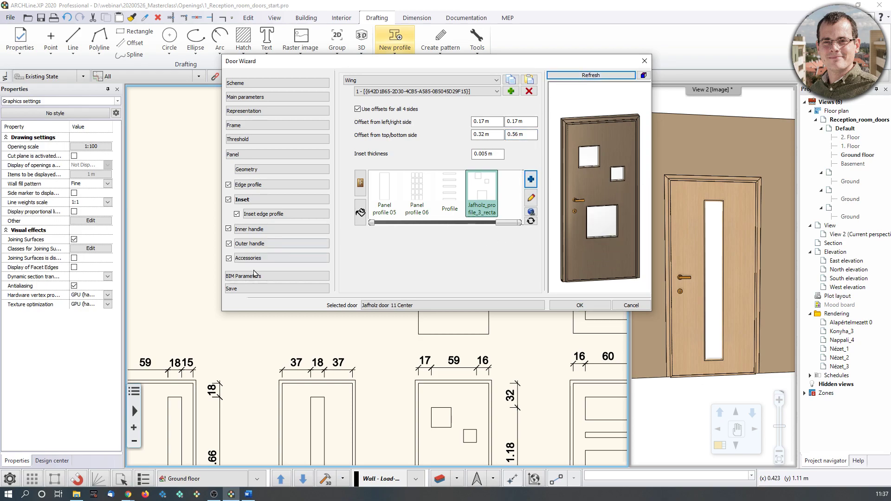
- Save the door to the library as Jafholz door 11 3 insets and accept the Door Wizard
{"action": "left_click", "coordinate": [278, 289]}
{"action": "left_click", "coordinate": [399, 153]}
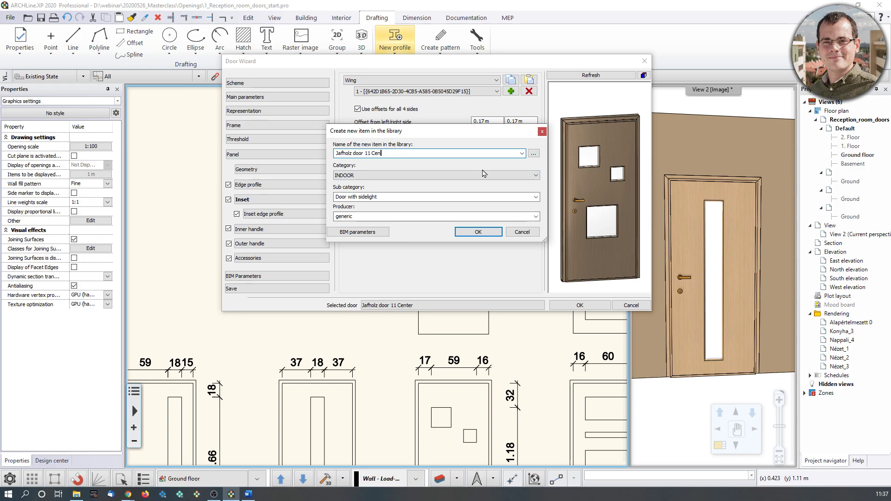
{"action": "type", "text": "3 p"}
{"action": "key", "text": "BackSpace"}
{"action": "type", "text": "insets"}
{"action": "left_click", "coordinate": [491, 232]}
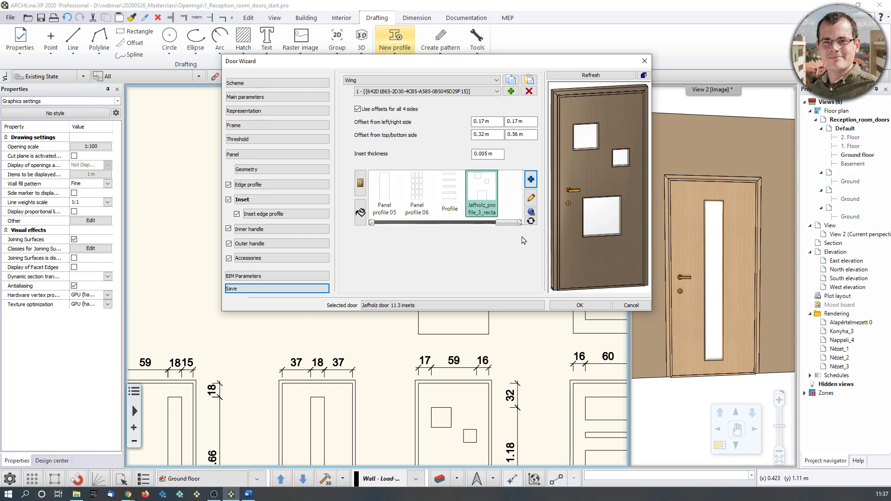
{"action": "left_click", "coordinate": [595, 305]}
- Place Jafholz door 11 3 insets from the wall endpoint beside the two existing doors, about 3.4 m from the wall's right end, hinged on its right
{"action": "scroll", "coordinate": [510, 278], "scroll_direction": "down", "scroll_amount": 5}
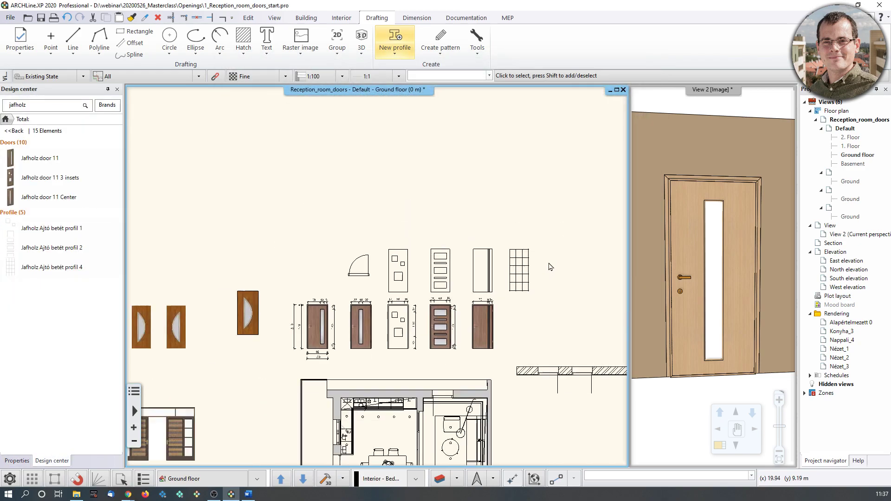
{"action": "middle_click_drag", "start_coordinate": [601, 366], "coordinate": [559, 324]}
{"action": "middle_click_drag", "start_coordinate": [376, 338], "coordinate": [453, 297]}
{"action": "scroll", "coordinate": [450, 299], "scroll_direction": "down", "scroll_amount": 4}
{"action": "scroll", "coordinate": [445, 319], "scroll_direction": "up", "scroll_amount": 5}
{"action": "middle_click_drag", "start_coordinate": [410, 262], "coordinate": [422, 306]}
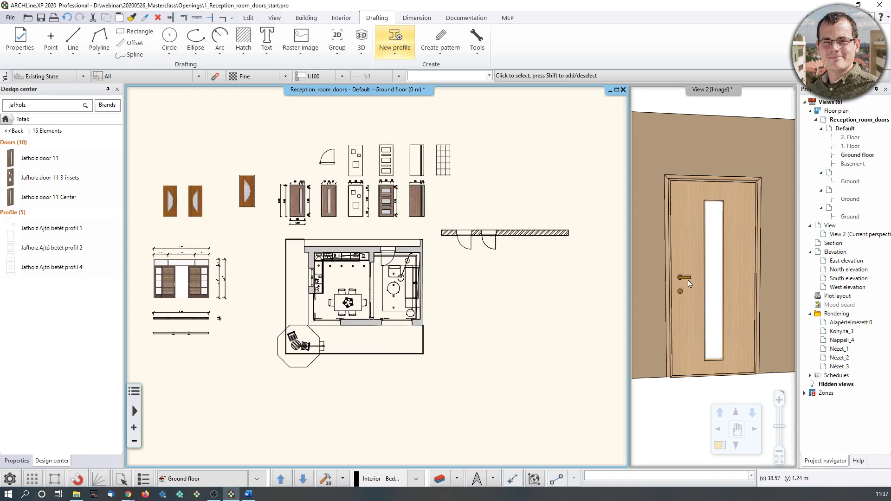
{"action": "middle_click_drag", "start_coordinate": [726, 260], "coordinate": [648, 270]}
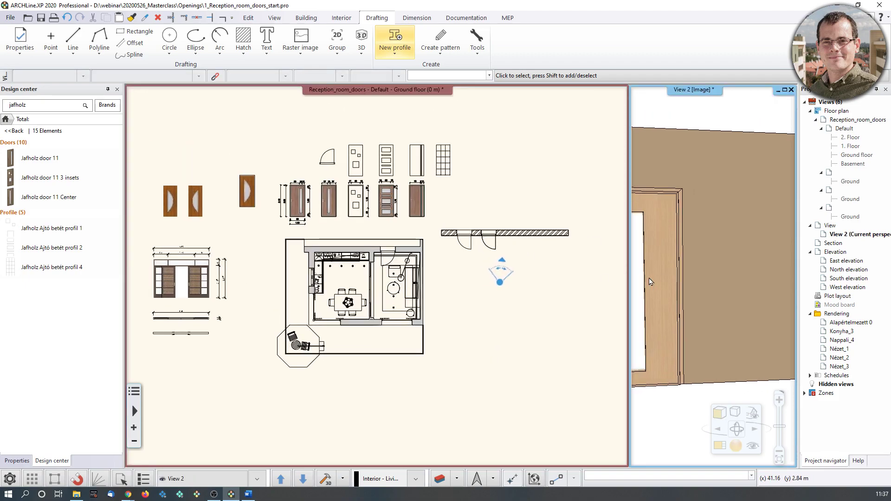
{"action": "left_click", "coordinate": [59, 179]}
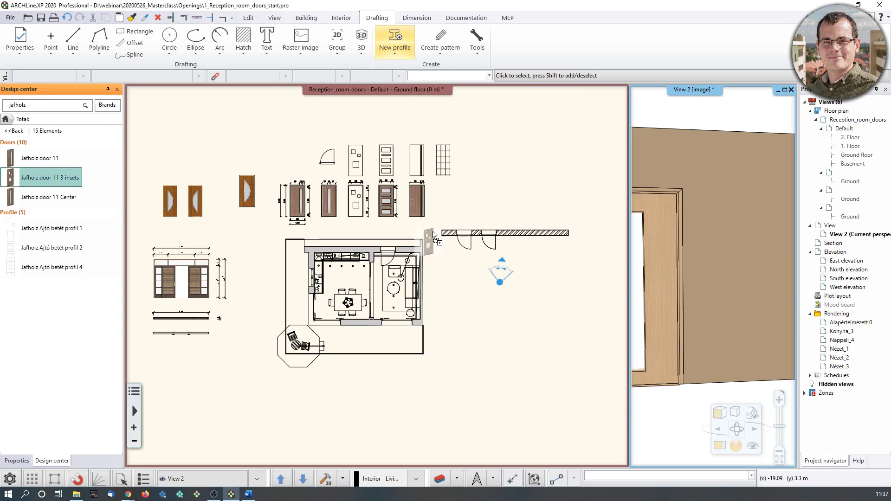
{"action": "right_click", "coordinate": [511, 236]}
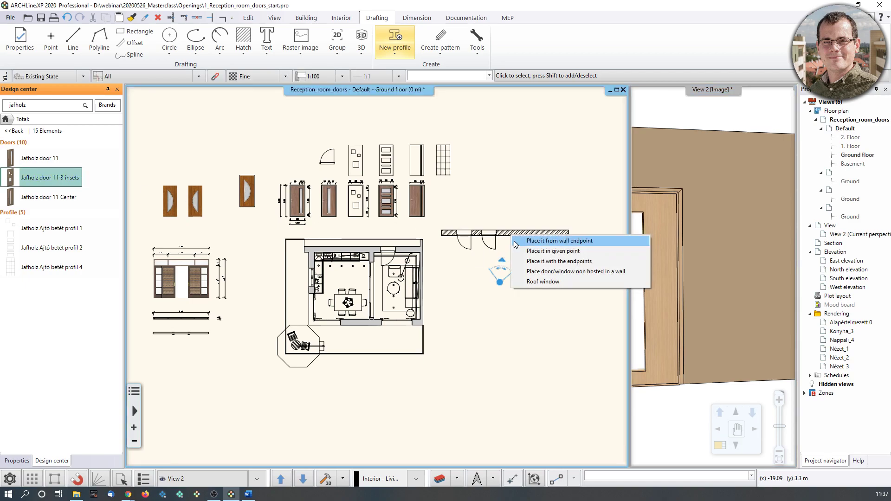
{"action": "left_click", "coordinate": [545, 241]}
{"action": "scroll", "coordinate": [542, 240], "scroll_direction": "up", "scroll_amount": 2}
{"action": "middle_click_drag", "start_coordinate": [542, 241], "coordinate": [410, 293]}
{"action": "scroll", "coordinate": [364, 296], "scroll_direction": "up", "scroll_amount": 1}
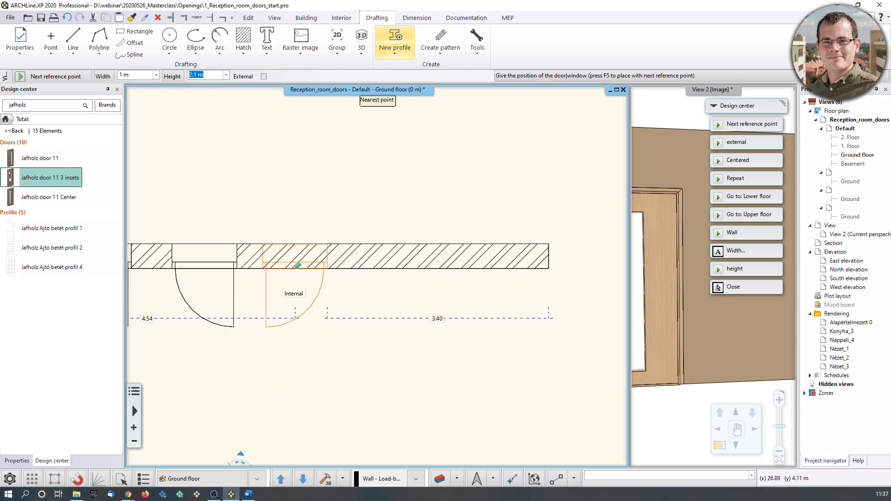
{"action": "left_click", "coordinate": [297, 261]}
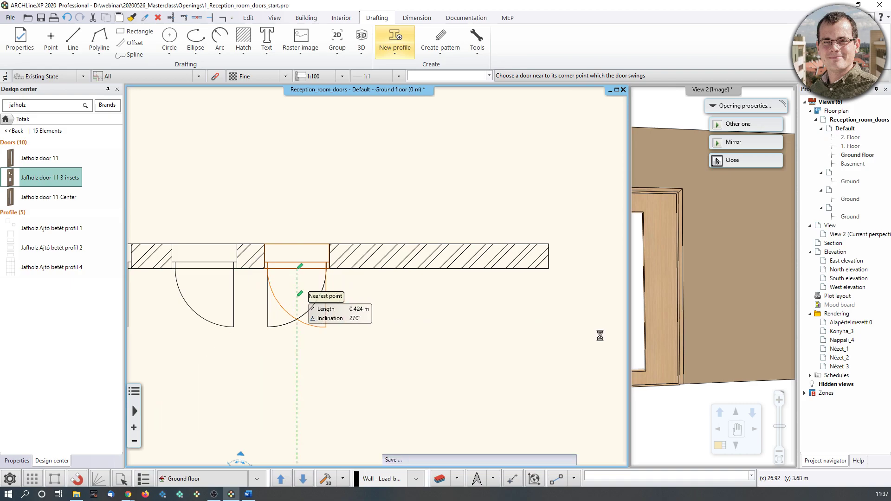
{"action": "left_click", "coordinate": [297, 296]}
{"action": "key", "text": "Escape"}
{"action": "middle_click_drag", "start_coordinate": [781, 344], "coordinate": [776, 344]}
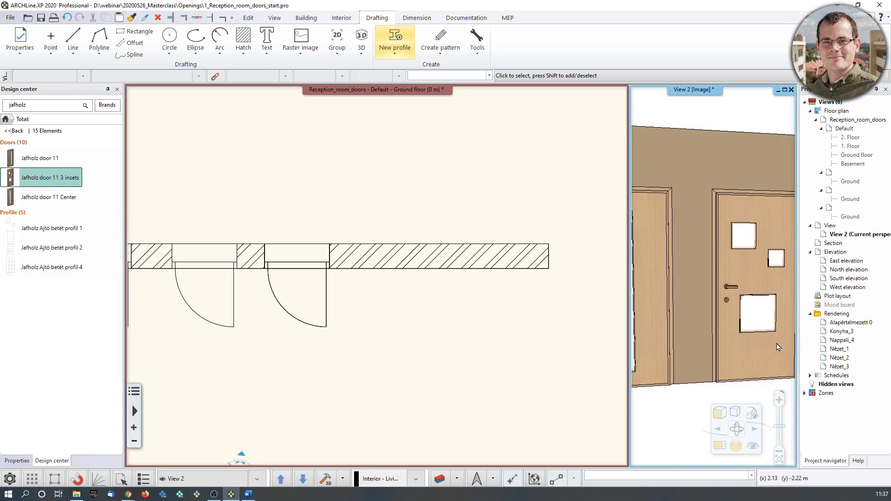
{"action": "scroll", "coordinate": [778, 347], "scroll_direction": "down", "scroll_amount": 6}
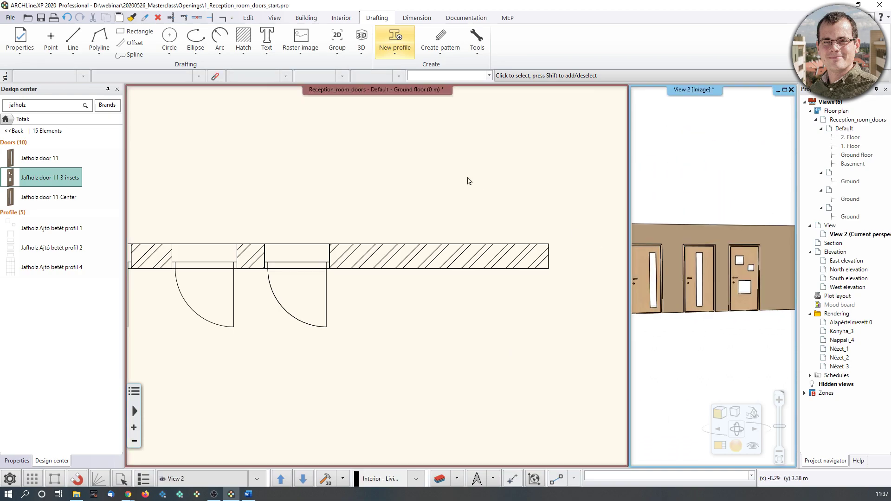
- Start a new multiple profile with the top rectangle of the five-inset door drawing, using its upper-left corner as reference point
{"action": "scroll", "coordinate": [459, 232], "scroll_direction": "down", "scroll_amount": 5}
{"action": "scroll", "coordinate": [380, 297], "scroll_direction": "up", "scroll_amount": 5}
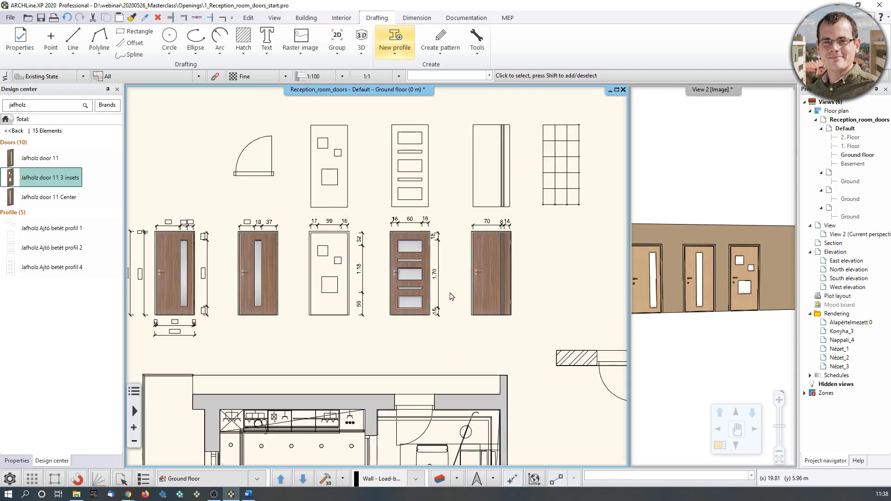
{"action": "scroll", "coordinate": [381, 231], "scroll_direction": "up", "scroll_amount": 3}
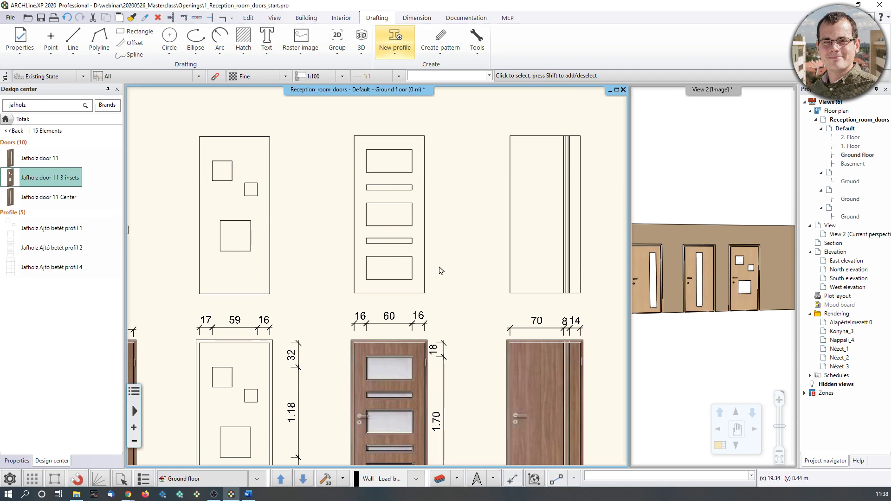
{"action": "middle_click_drag", "start_coordinate": [441, 271], "coordinate": [405, 252]}
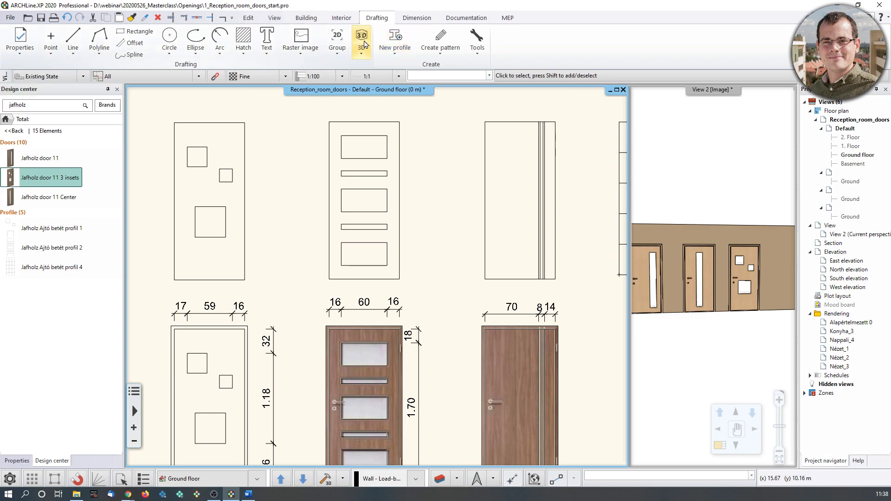
{"action": "left_click", "coordinate": [389, 54]}
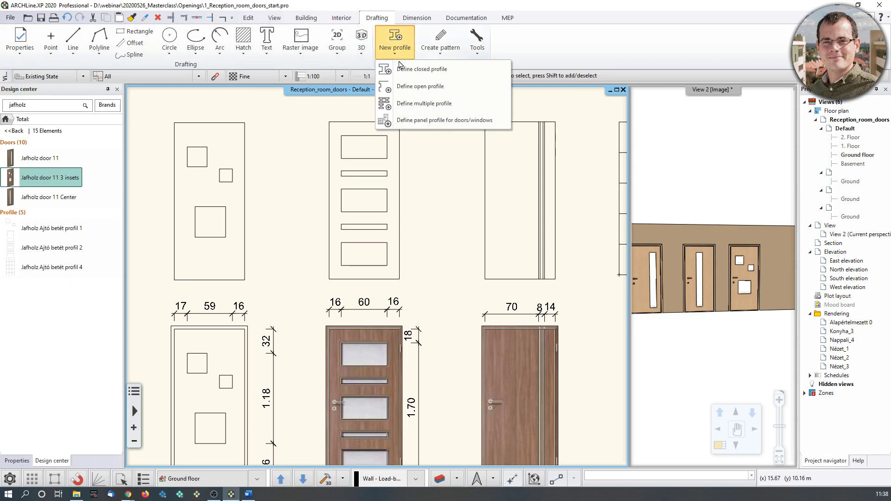
{"action": "left_click", "coordinate": [408, 103]}
{"action": "left_click", "coordinate": [500, 319]}
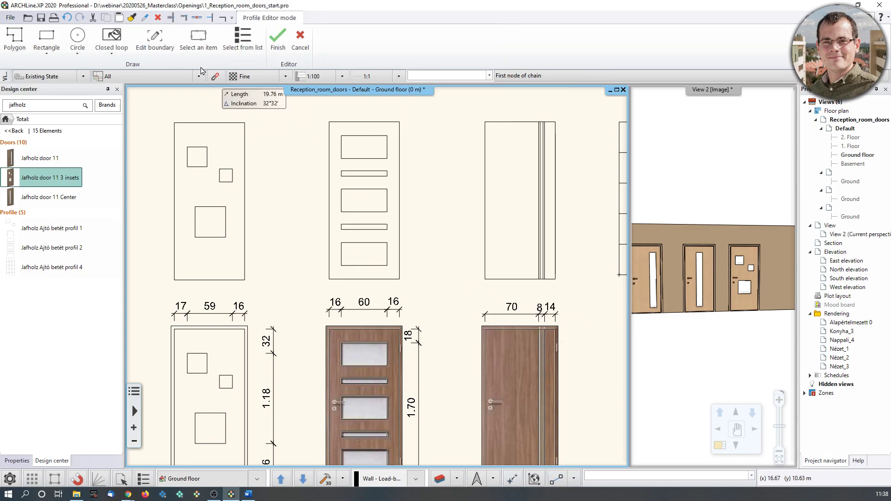
{"action": "left_click", "coordinate": [111, 39]}
{"action": "scroll", "coordinate": [362, 177], "scroll_direction": "up", "scroll_amount": 4}
{"action": "left_click", "coordinate": [395, 216]}
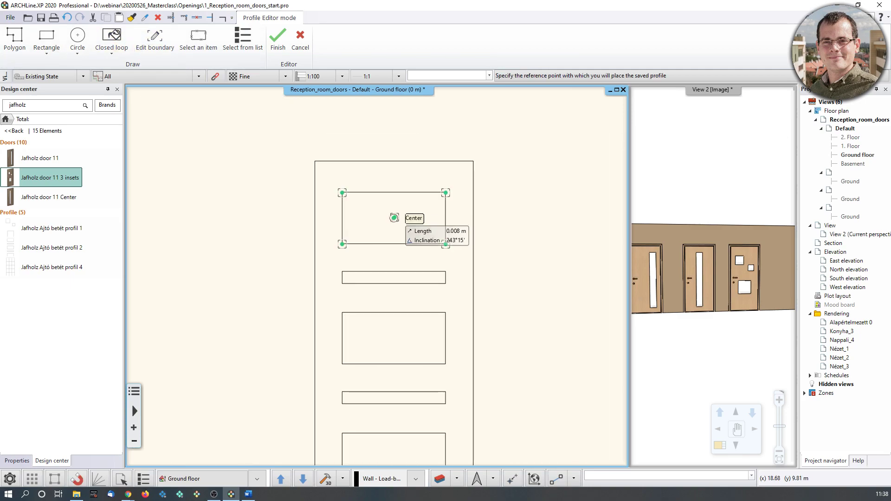
{"action": "left_click", "coordinate": [342, 193]}
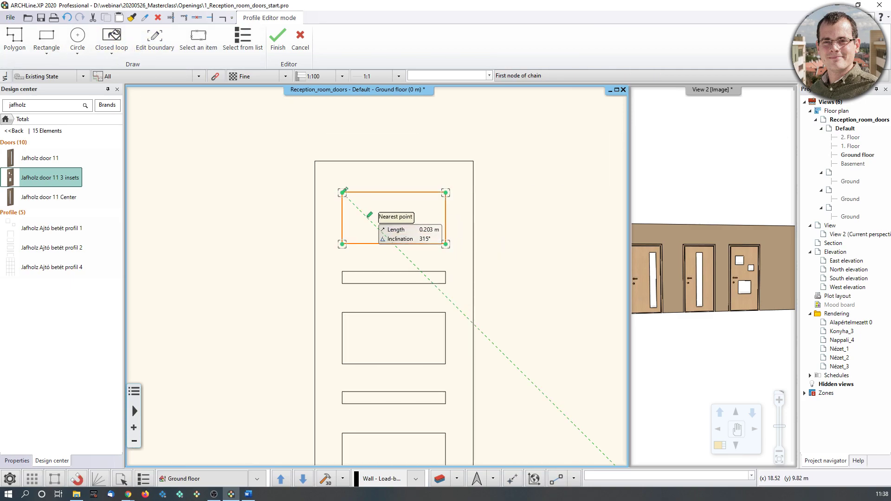
- Add the upper narrow rectangle to the multiple profile by an inner point, with its upper-left corner as reference point
{"action": "left_click", "coordinate": [111, 54]}
{"action": "left_click", "coordinate": [121, 72]}
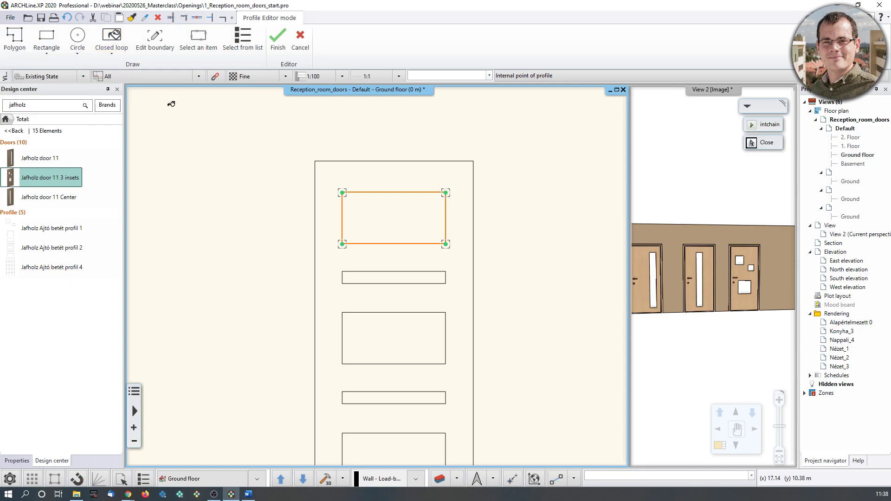
{"action": "left_click", "coordinate": [398, 277]}
{"action": "scroll", "coordinate": [366, 277], "scroll_direction": "up", "scroll_amount": 3}
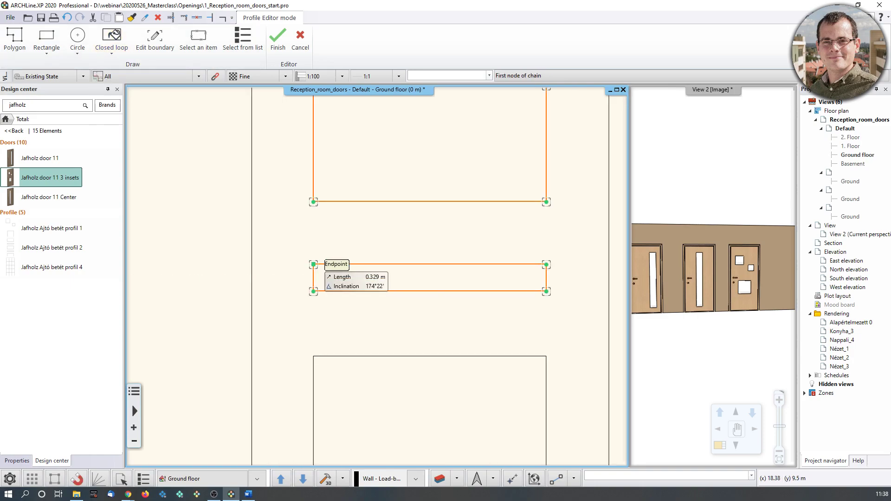
{"action": "left_click", "coordinate": [313, 264]}
{"action": "key", "text": "Escape"}
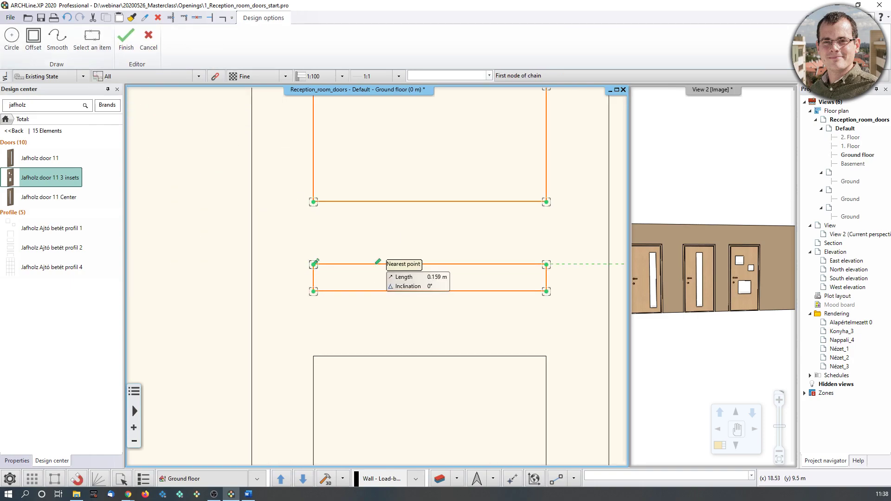
{"action": "key", "text": "Escape"}
- Add the large middle rectangle to the multiple profile by an inner point, with its upper-left corner as reference point
{"action": "left_click", "coordinate": [111, 54]}
{"action": "left_click", "coordinate": [121, 72]}
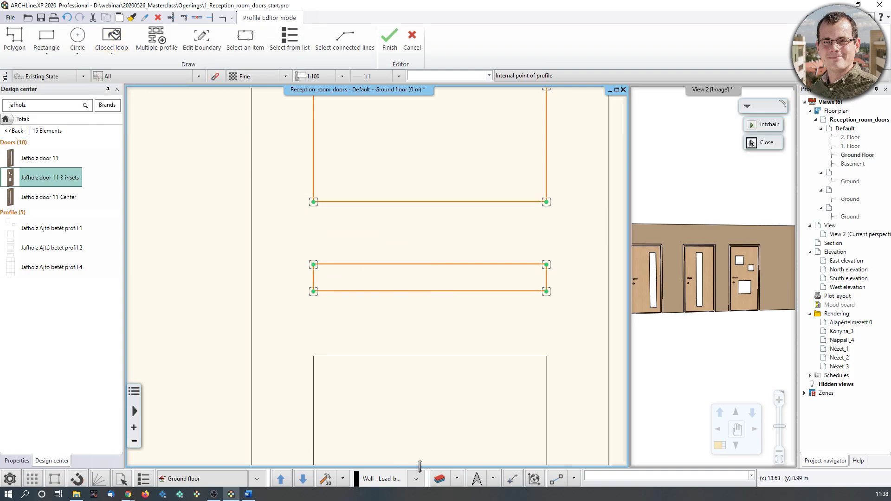
{"action": "middle_click_drag", "start_coordinate": [436, 412], "coordinate": [433, 300]}
{"action": "left_click", "coordinate": [433, 301]}
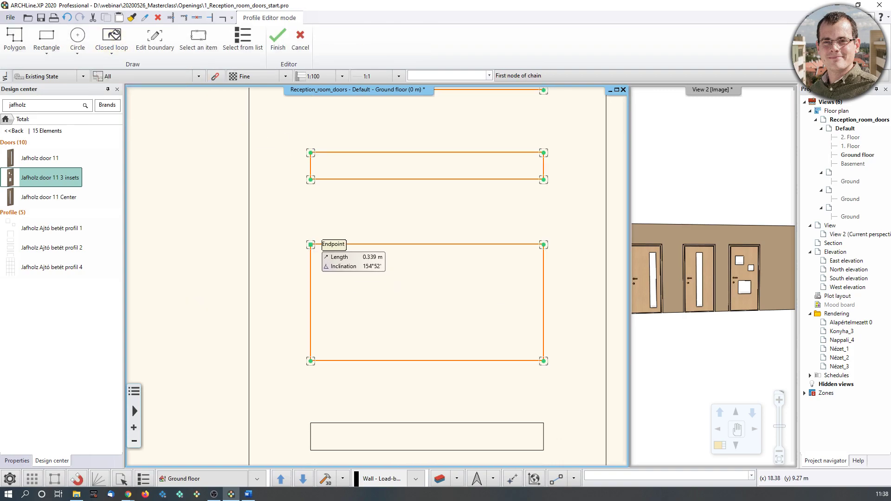
{"action": "left_click", "coordinate": [311, 245]}
{"action": "key", "text": "Escape"}
- Add the lower narrow rectangle to the multiple profile by an inner point, with its upper-left corner as reference point
{"action": "scroll", "coordinate": [387, 317], "scroll_direction": "down", "scroll_amount": 4}
{"action": "middle_click_drag", "start_coordinate": [423, 318], "coordinate": [415, 255]}
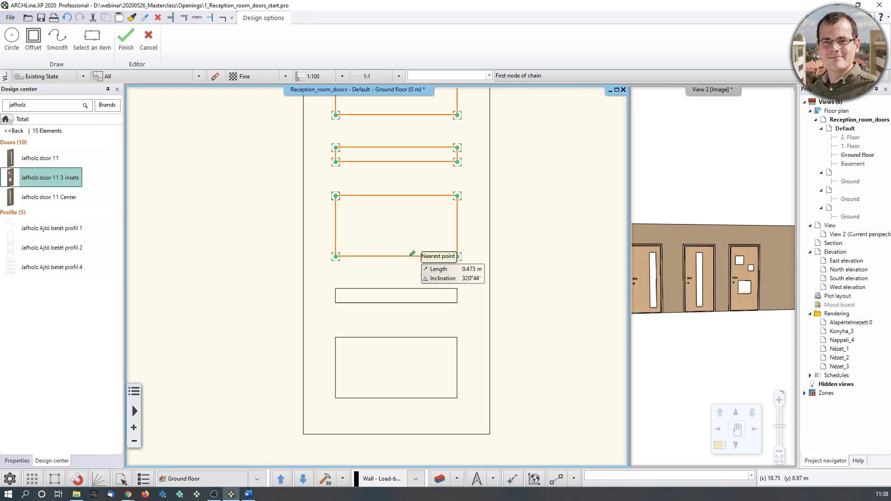
{"action": "scroll", "coordinate": [408, 276], "scroll_direction": "up", "scroll_amount": 3}
{"action": "key", "text": "Escape"}
{"action": "left_click", "coordinate": [104, 50]}
{"action": "left_click", "coordinate": [117, 72]}
{"action": "left_click", "coordinate": [343, 306]}
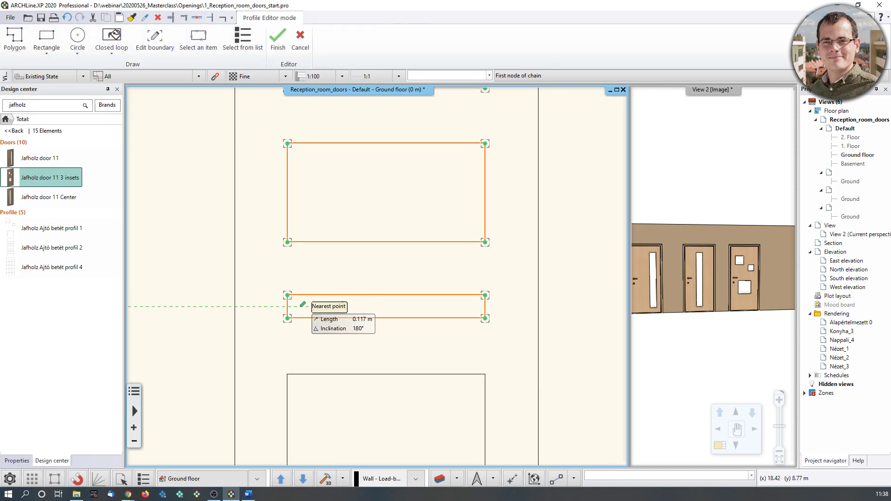
{"action": "left_click", "coordinate": [287, 295]}
{"action": "key", "text": "Escape"}
{"action": "scroll", "coordinate": [384, 319], "scroll_direction": "down", "scroll_amount": 3}
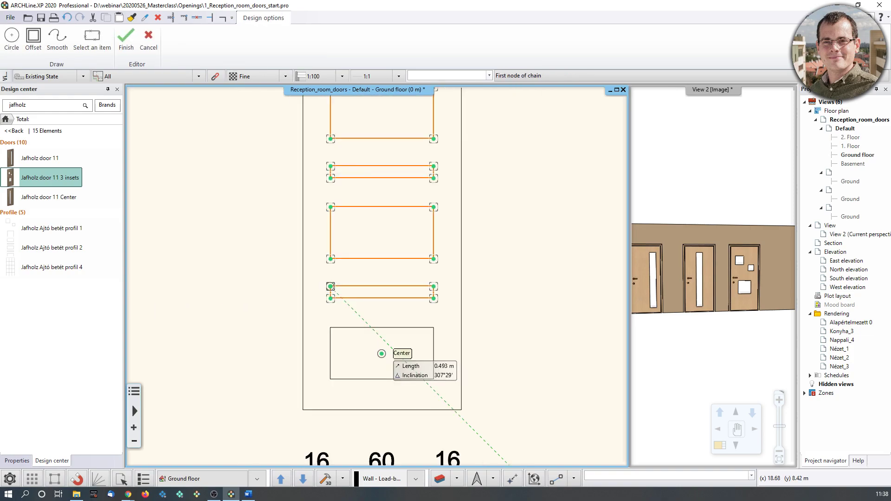
{"action": "key", "text": "Escape"}
- Add the large bottom rectangle to the multiple profile with its upper-left corner as reference point, and finish its design options
{"action": "scroll", "coordinate": [378, 354], "scroll_direction": "up", "scroll_amount": 3}
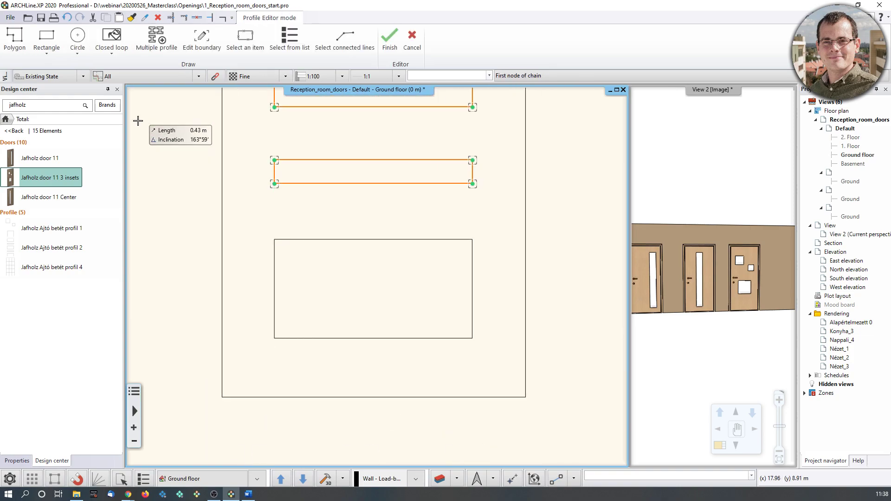
{"action": "left_click", "coordinate": [116, 52]}
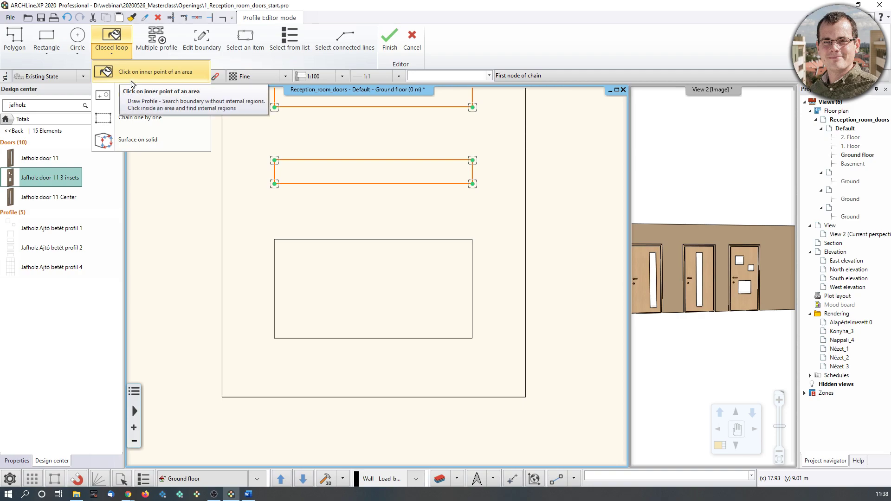
{"action": "left_click", "coordinate": [134, 73]}
{"action": "left_click", "coordinate": [357, 287]}
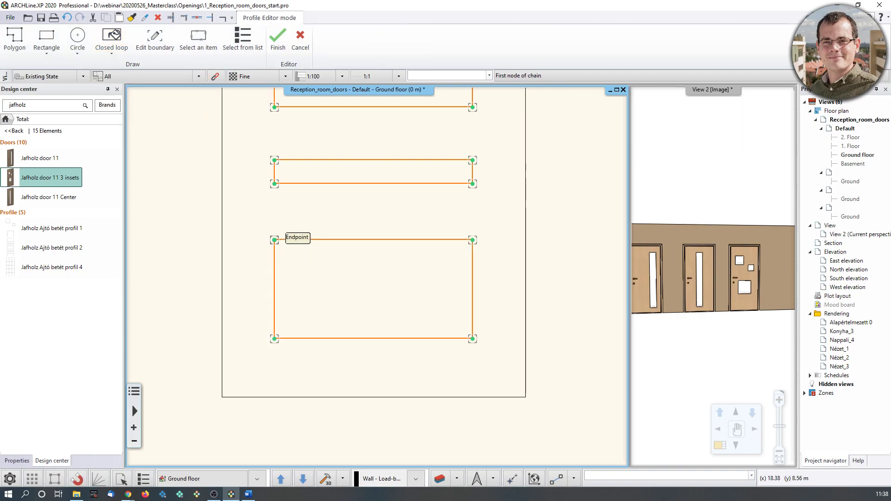
{"action": "left_click", "coordinate": [274, 239]}
{"action": "key", "text": "Escape"}
{"action": "scroll", "coordinate": [394, 274], "scroll_direction": "down", "scroll_amount": 3}
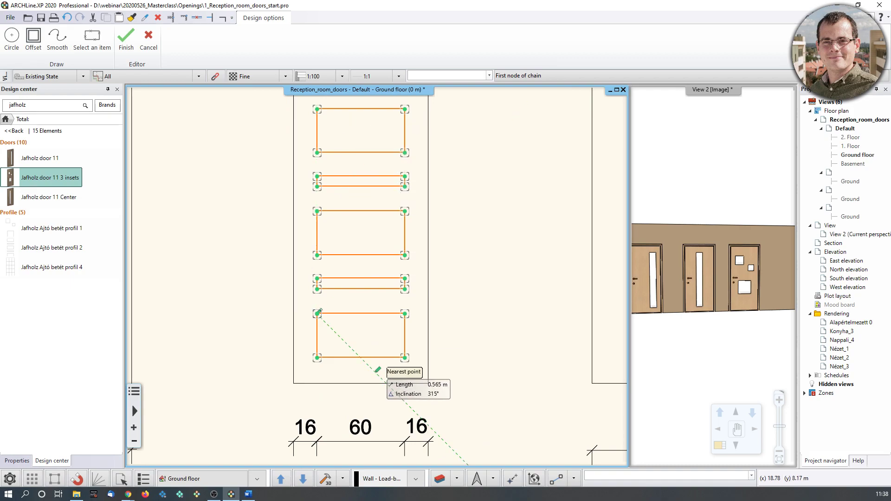
{"action": "left_click", "coordinate": [128, 41]}
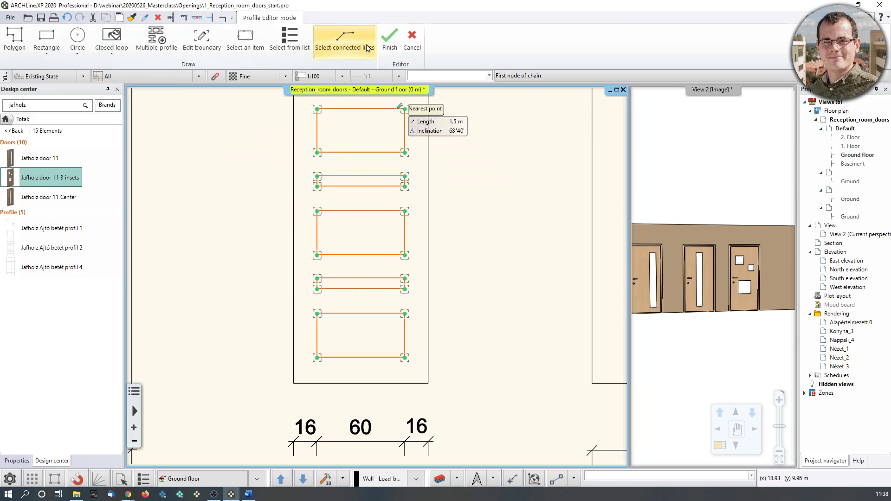
- Finish the multiple profile and save it to the library as Jafholz_profile_5 in the BUILDING category, Beam subcategory, generic producer
{"action": "left_click", "coordinate": [389, 36]}
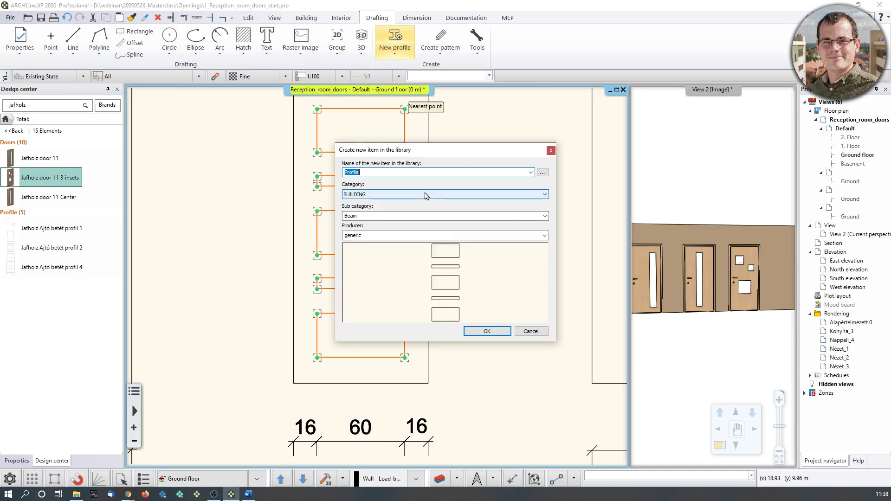
{"action": "type", "text": "Jafholz_profile"}
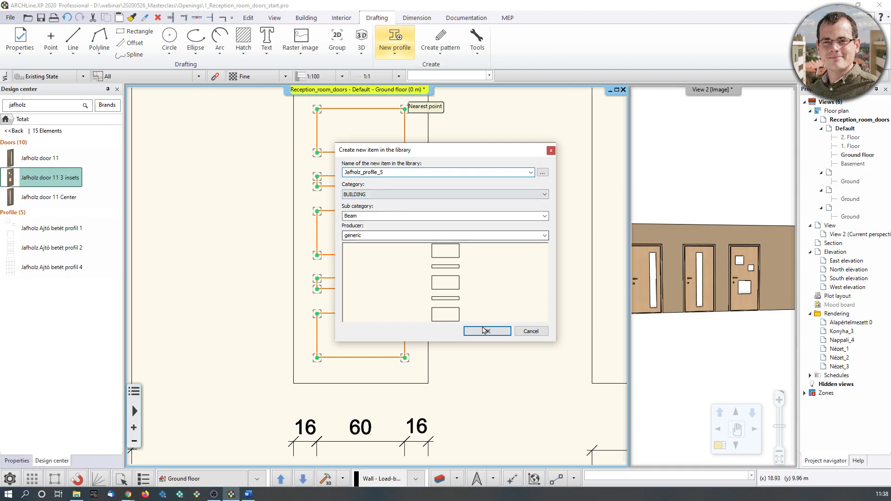
{"action": "left_click", "coordinate": [376, 216]}
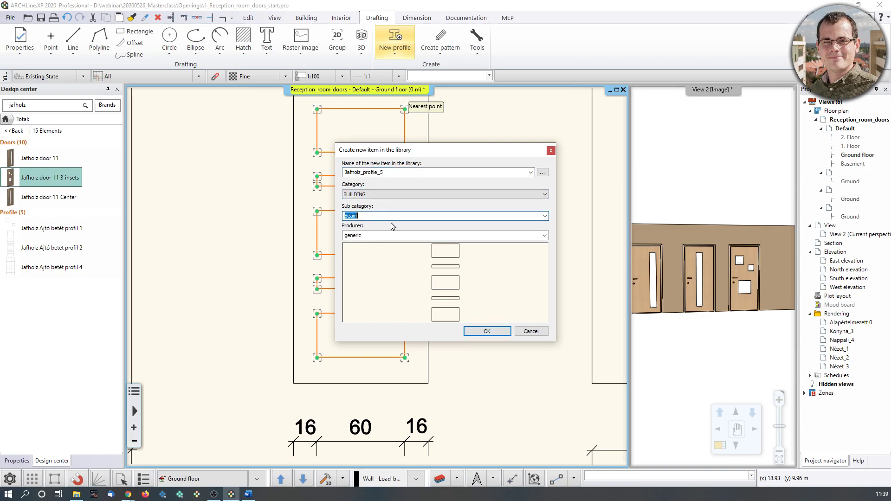
{"action": "left_click", "coordinate": [489, 332]}
{"action": "scroll", "coordinate": [432, 322], "scroll_direction": "down", "scroll_amount": 3}
{"action": "scroll", "coordinate": [431, 322], "scroll_direction": "down", "scroll_amount": 2}
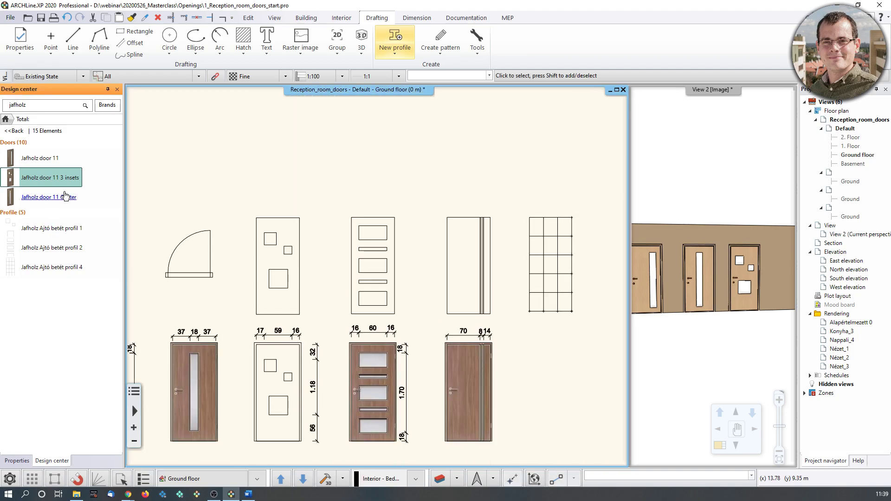
{"action": "left_click_drag", "start_coordinate": [57, 178], "coordinate": [264, 184]}
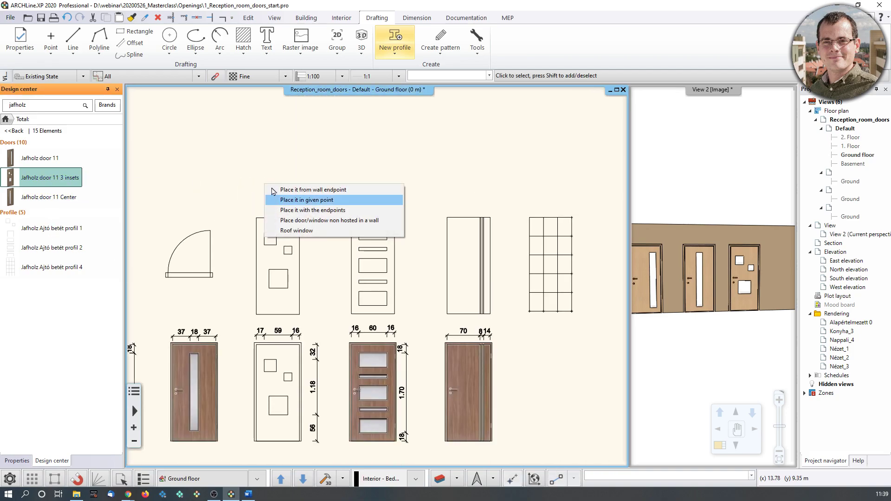
{"action": "middle_click_drag", "start_coordinate": [214, 140], "coordinate": [245, 139]}
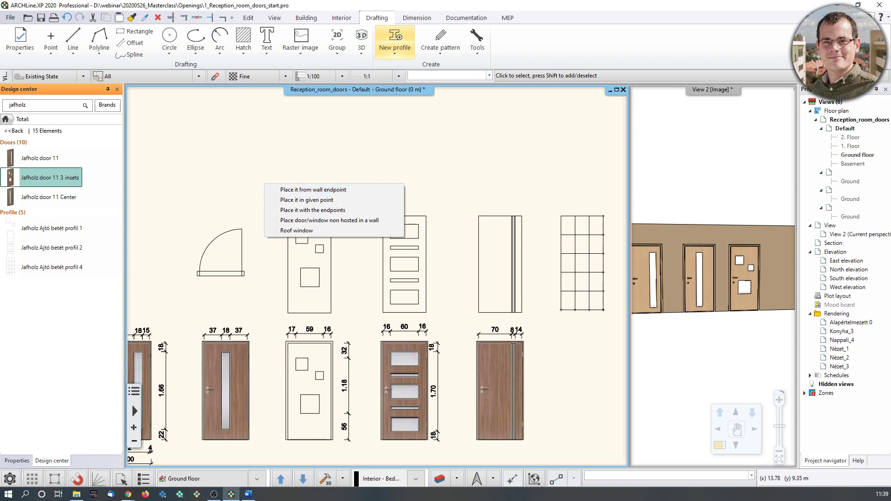
{"action": "left_click", "coordinate": [330, 219]}
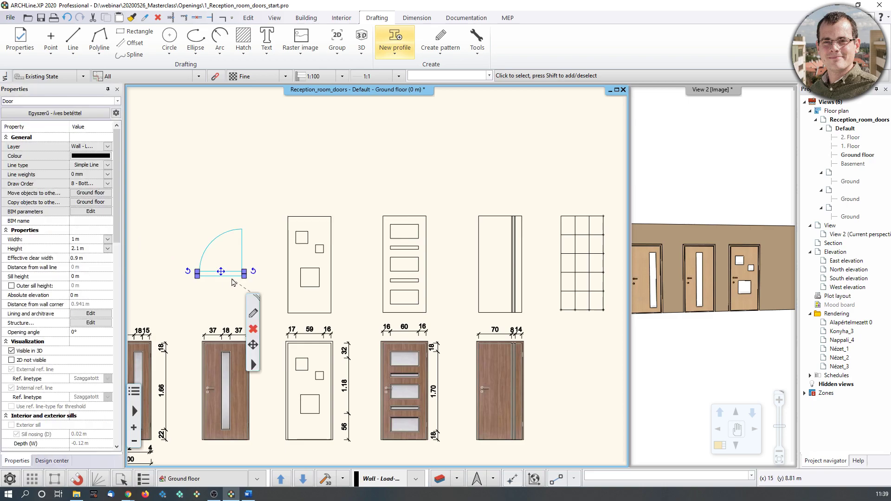
{"action": "left_click", "coordinate": [258, 314]}
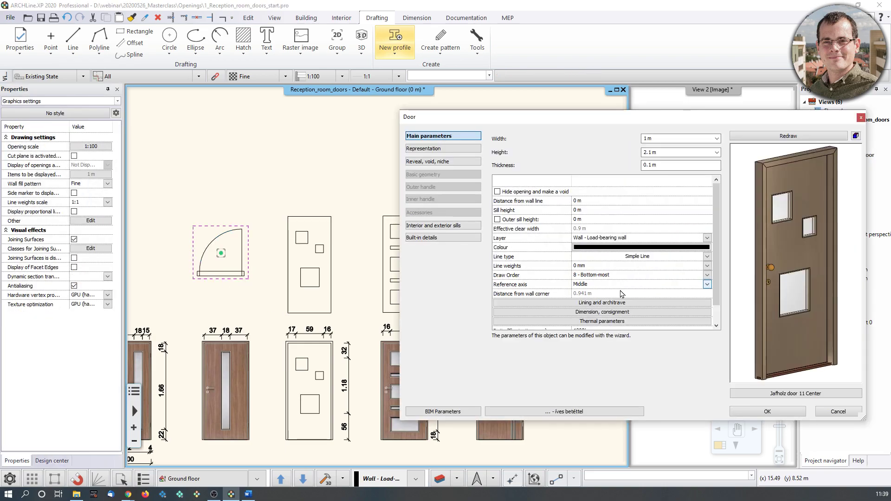
{"action": "left_click", "coordinate": [860, 117]}
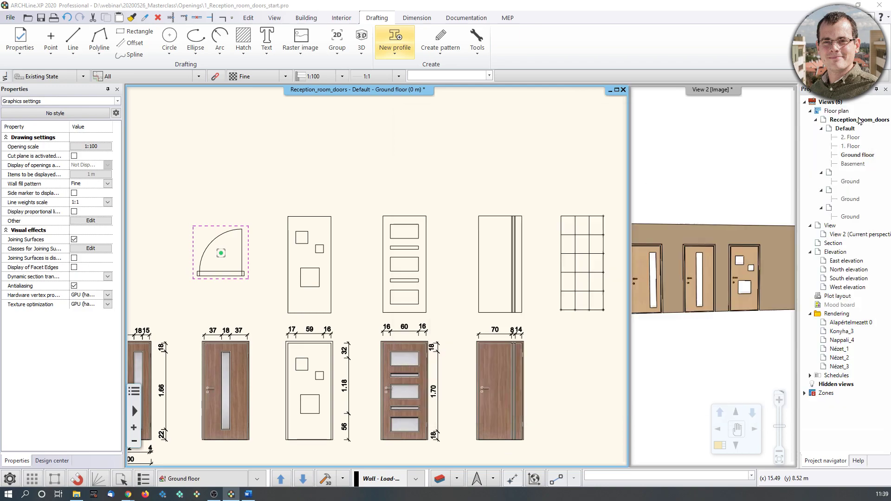
- Set the inset profile of the free-standing plan door to Jafholz_profile_5, found by searching the whole profile library for "jafholz"
{"action": "left_click", "coordinate": [223, 284]}
{"action": "right_click", "coordinate": [242, 355]}
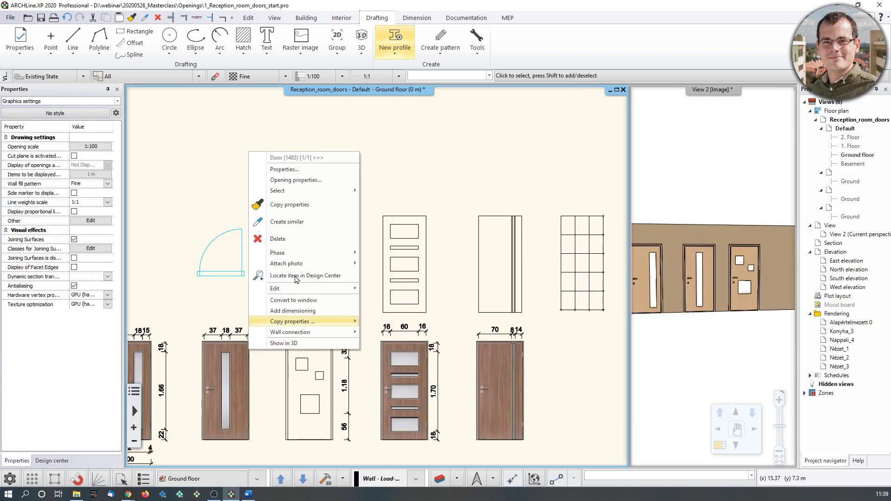
{"action": "left_click", "coordinate": [296, 180]}
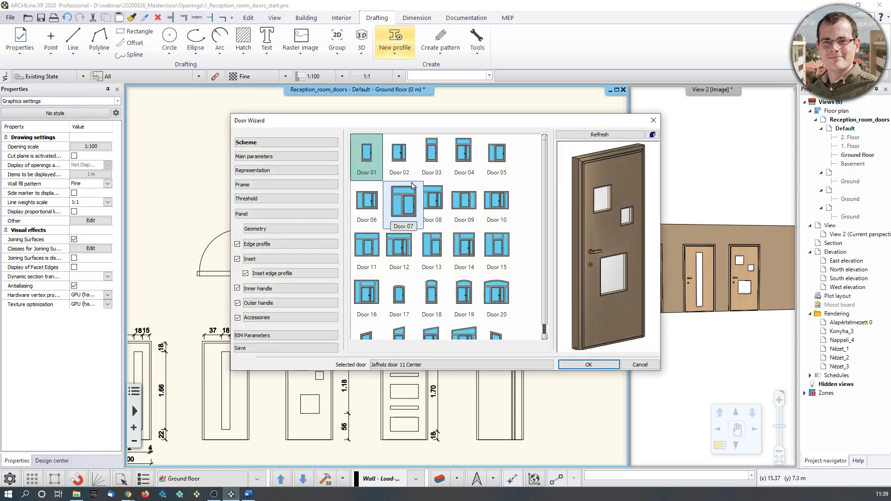
{"action": "left_click", "coordinate": [264, 215]}
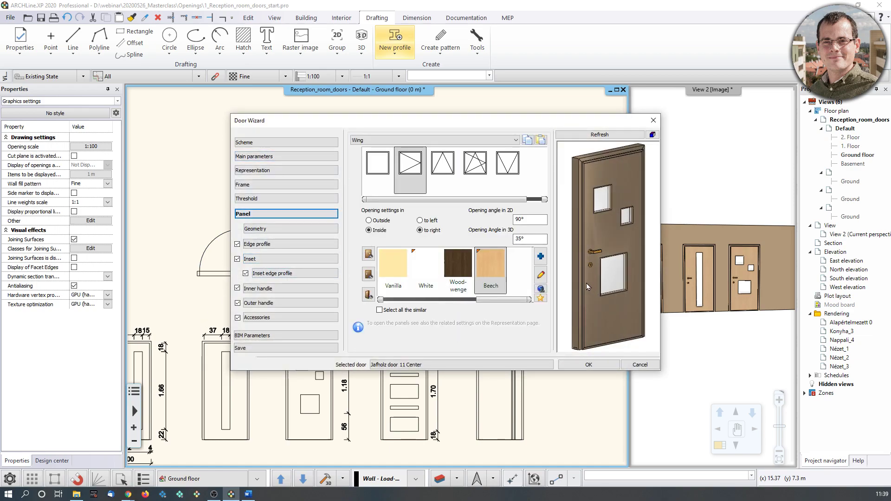
{"action": "left_click", "coordinate": [272, 258]}
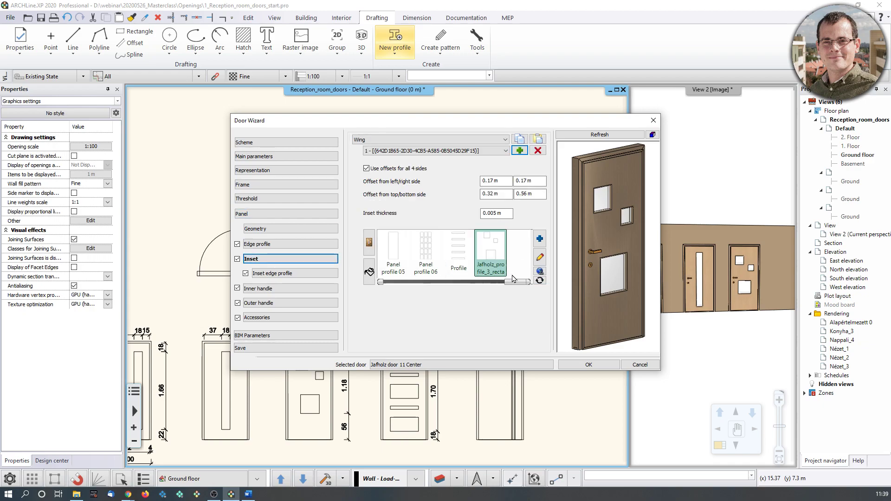
{"action": "left_click", "coordinate": [539, 239]}
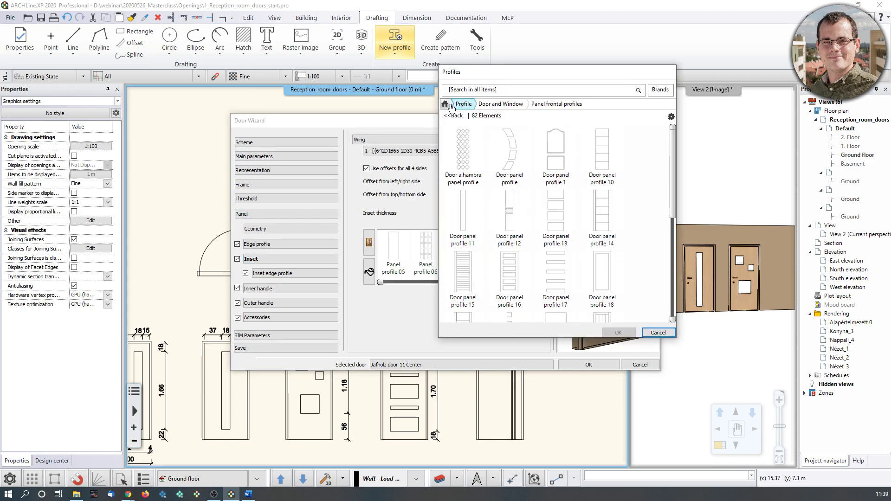
{"action": "left_click", "coordinate": [462, 103]}
{"action": "left_click", "coordinate": [483, 91]}
{"action": "type", "text": "jafholz"}
{"action": "key", "text": "Return"}
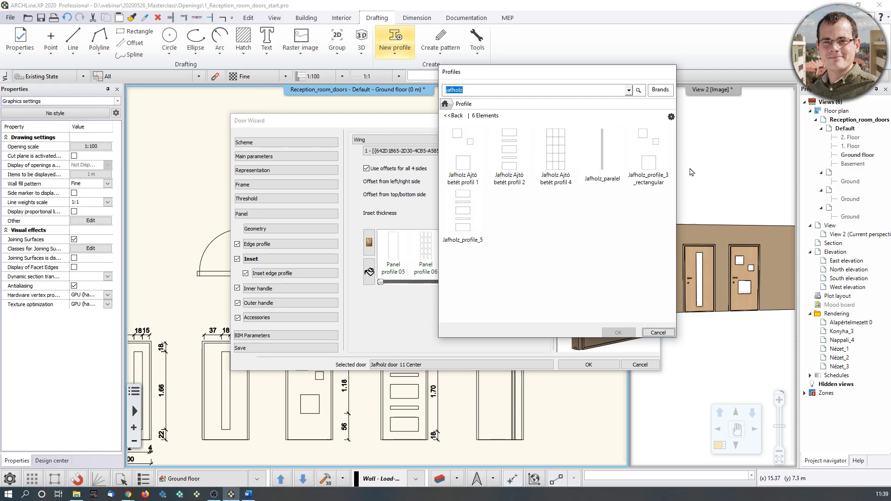
{"action": "left_click", "coordinate": [462, 214]}
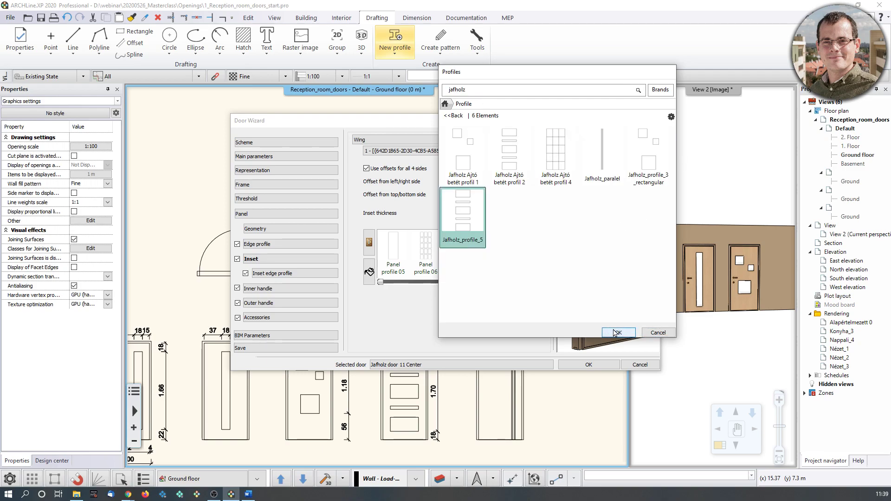
{"action": "left_click", "coordinate": [618, 333]}
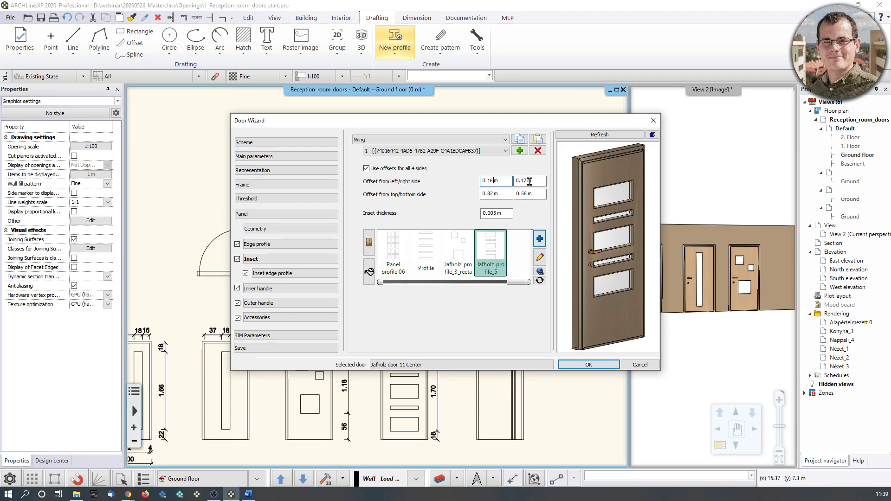
- Set the inset offsets to 0.16 m left and 0.18 m for the right, top and bottom, and apply the door changes
{"action": "left_click", "coordinate": [528, 182]}
{"action": "left_click", "coordinate": [530, 194]}
{"action": "left_click", "coordinate": [596, 135]}
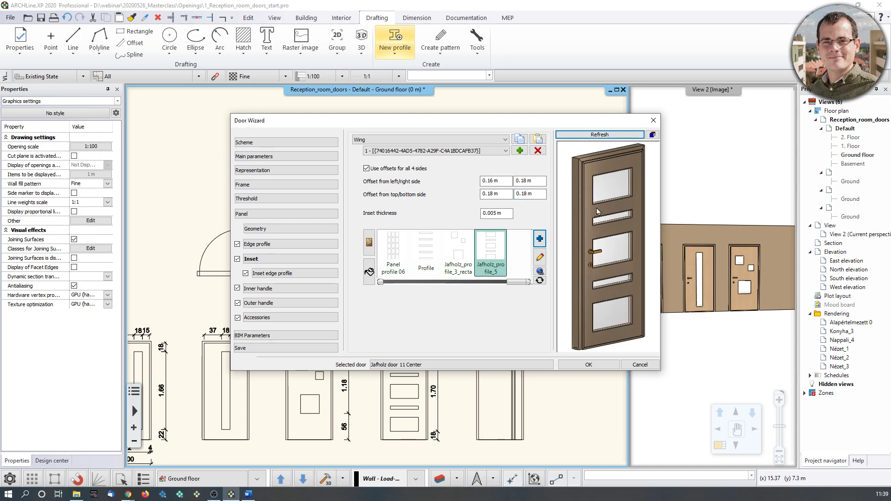
{"action": "left_click", "coordinate": [589, 365]}
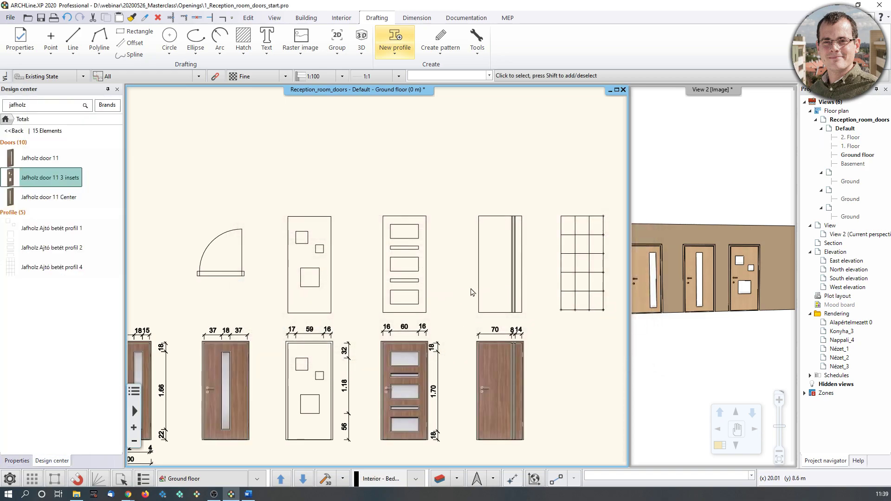
- Place a similar copy of the free-standing door in the wall beyond the third door, swinging the same way as its neighbours
{"action": "left_click", "coordinate": [223, 276]}
{"action": "middle_click_drag", "start_coordinate": [223, 279], "coordinate": [63, 276]}
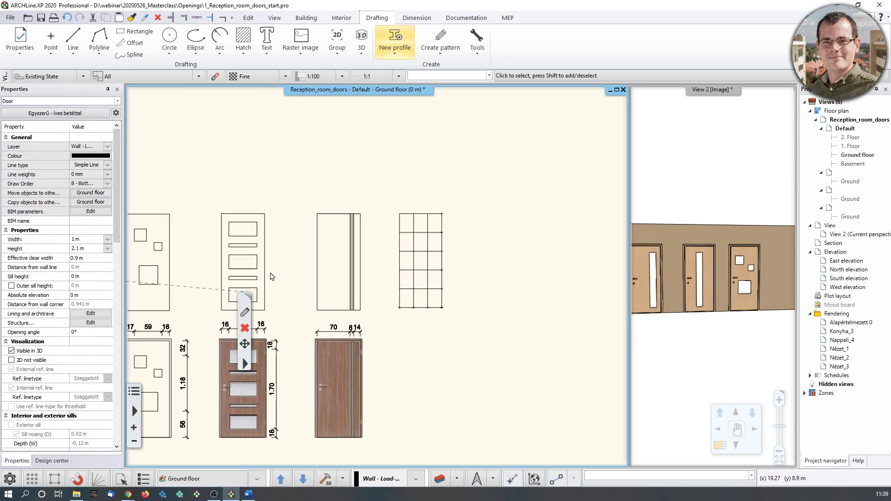
{"action": "middle_click_drag", "start_coordinate": [234, 264], "coordinate": [381, 247]}
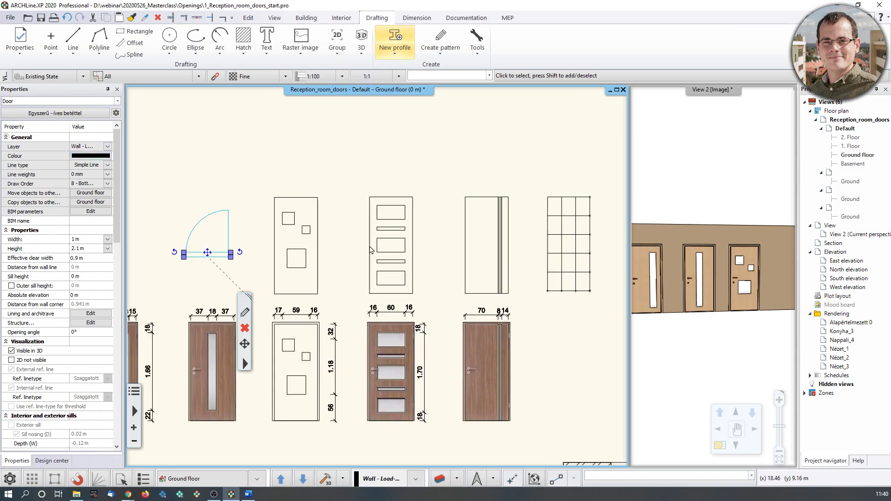
{"action": "right_click", "coordinate": [211, 256]}
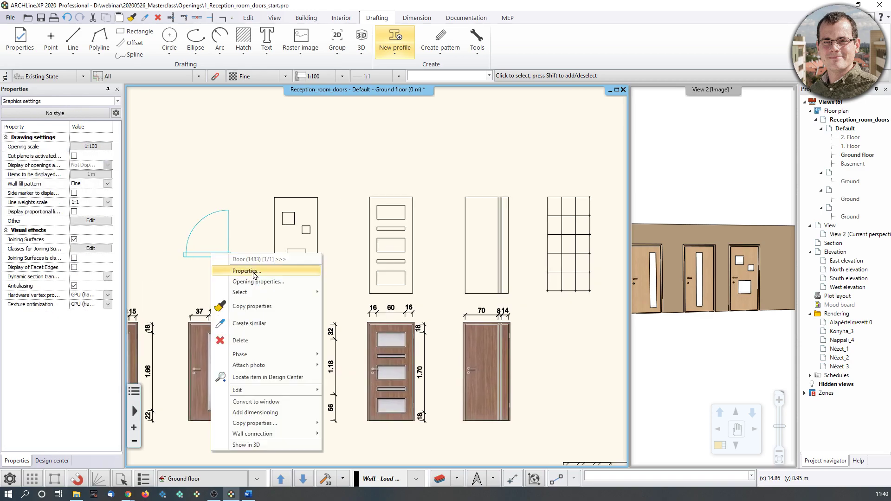
{"action": "left_click", "coordinate": [274, 323]}
{"action": "scroll", "coordinate": [371, 324], "scroll_direction": "down", "scroll_amount": 3}
{"action": "middle_click_drag", "start_coordinate": [566, 385], "coordinate": [452, 275]}
{"action": "left_click", "coordinate": [444, 275]}
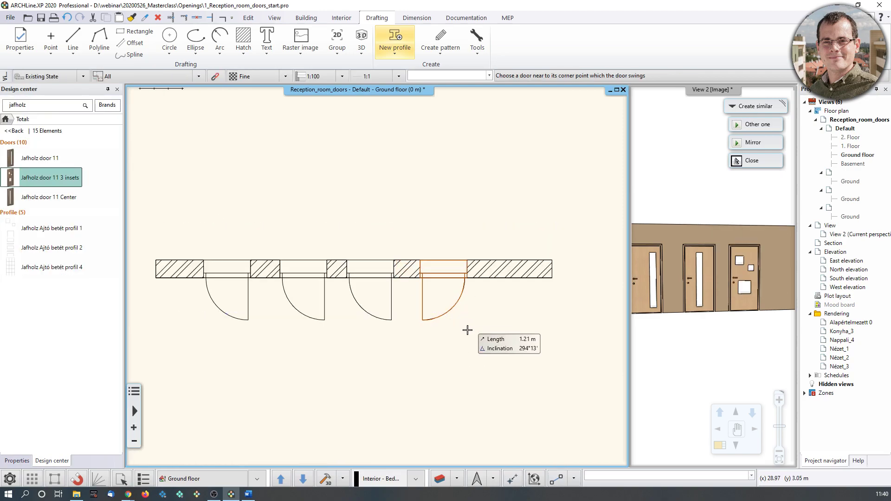
{"action": "left_click", "coordinate": [444, 277]}
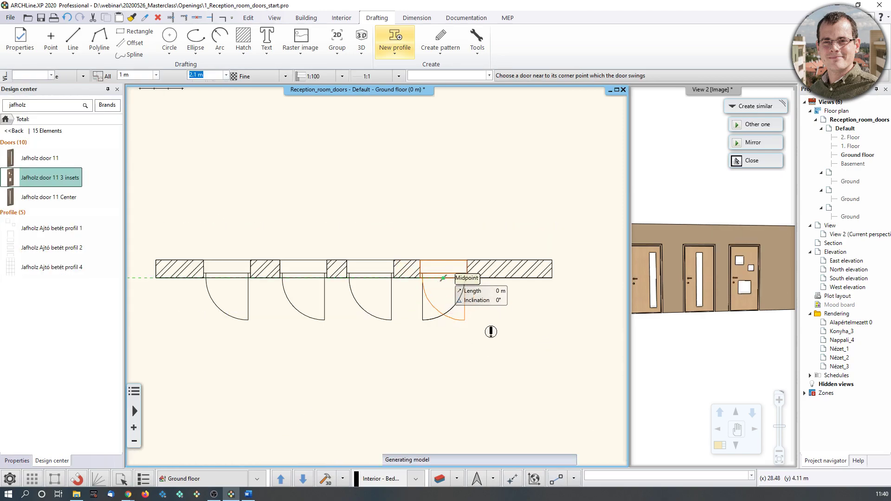
{"action": "key", "text": "Escape"}
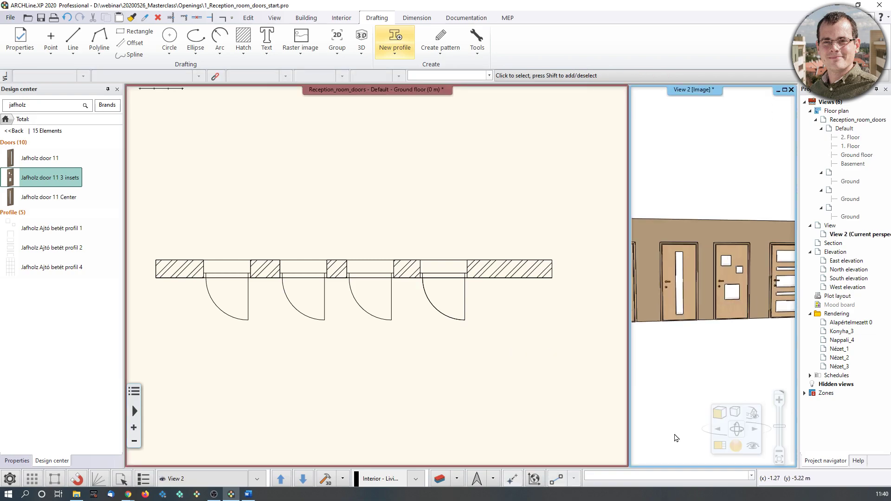
- Bring the 3D view into the large window and examine the five-inset door next to the three-inset door
{"action": "left_click", "coordinate": [719, 446]}
{"action": "scroll", "coordinate": [423, 278], "scroll_direction": "up", "scroll_amount": 5}
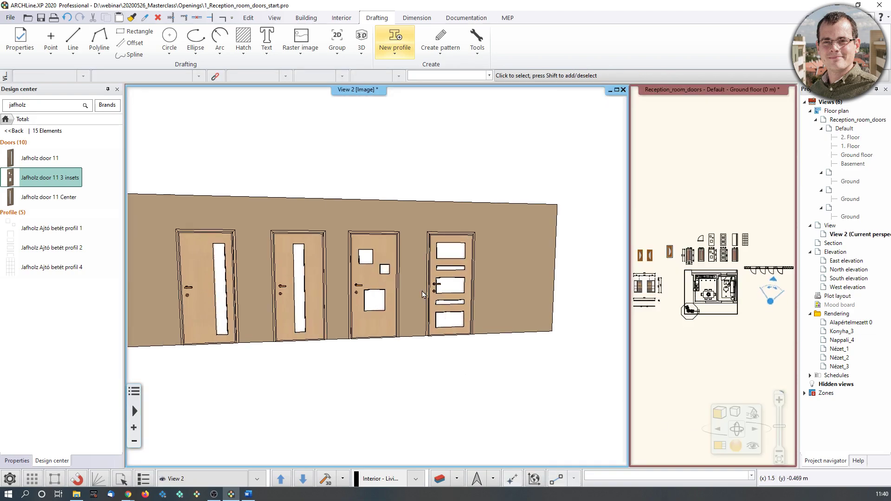
{"action": "scroll", "coordinate": [559, 291], "scroll_direction": "up", "scroll_amount": 3}
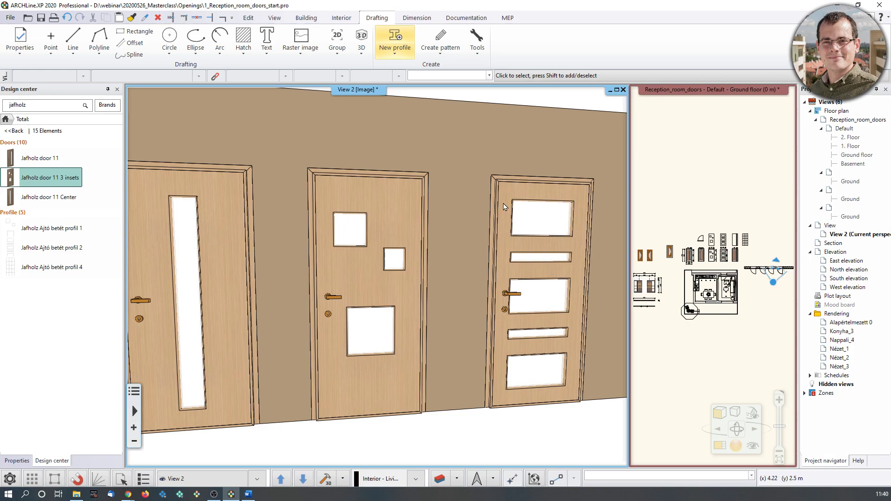
{"action": "middle_click_drag", "start_coordinate": [535, 258], "coordinate": [408, 221]}
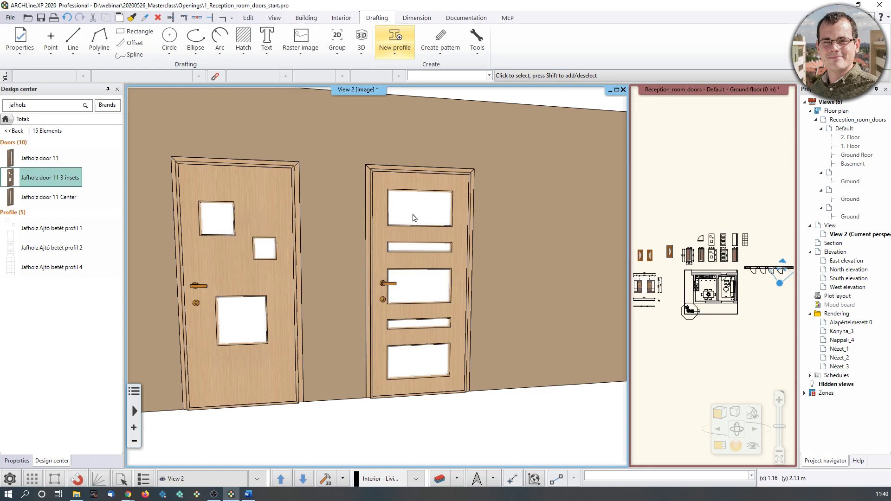
{"action": "middle_click_drag", "start_coordinate": [555, 279], "coordinate": [389, 226]}
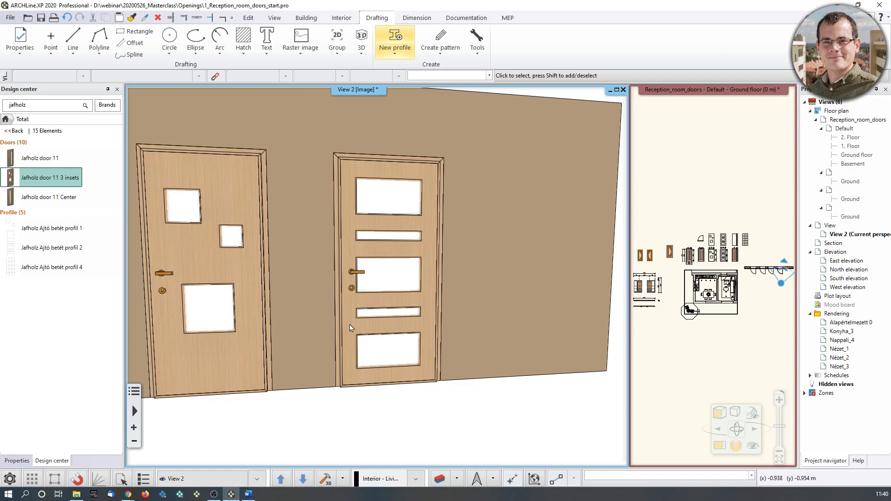
- Place a similar copy of the five-inset door near the wall's free end, swinging the same way, and return the floor plan to the large window
{"action": "left_click", "coordinate": [742, 269]}
{"action": "scroll", "coordinate": [737, 269], "scroll_direction": "up", "scroll_amount": 6}
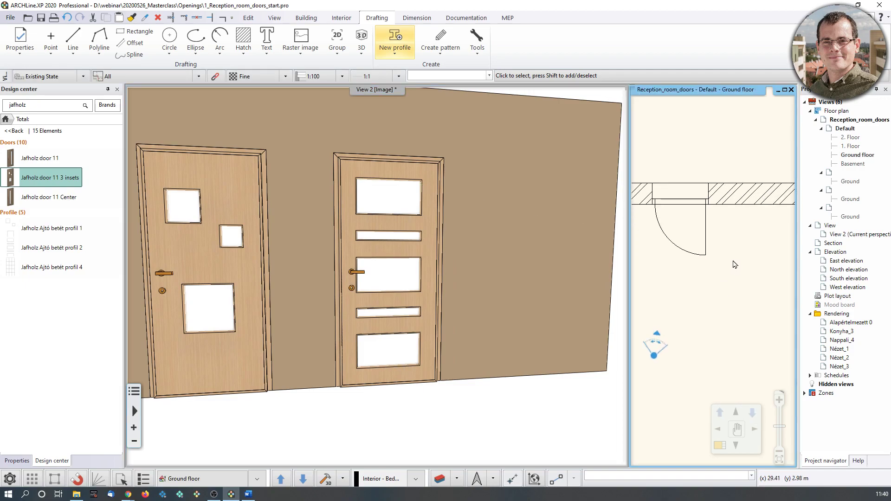
{"action": "left_click", "coordinate": [705, 246]}
{"action": "right_click", "coordinate": [696, 206]}
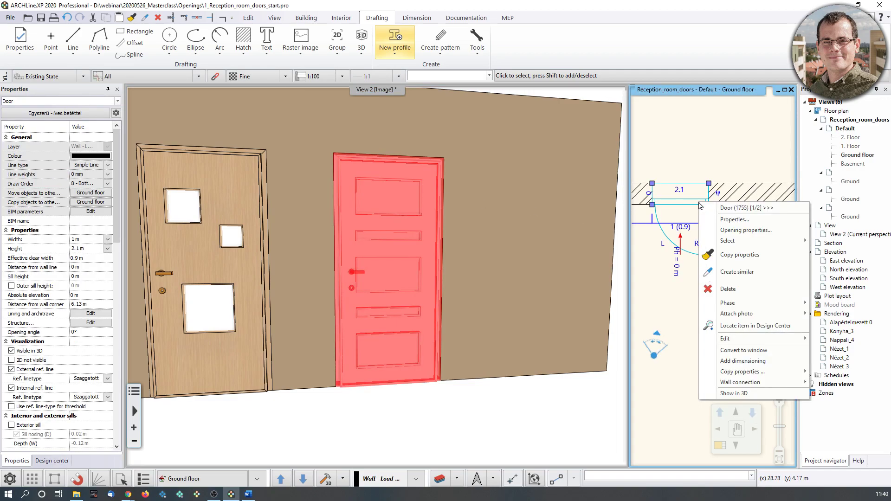
{"action": "left_click", "coordinate": [735, 268]}
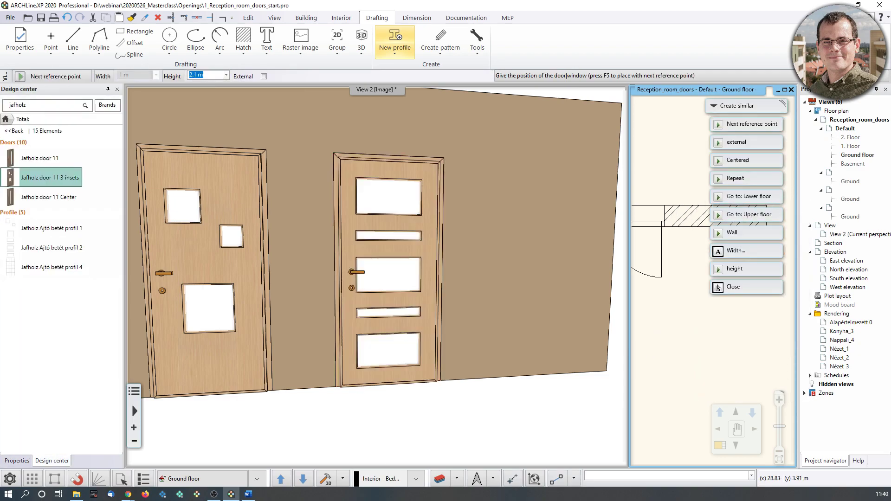
{"action": "left_click", "coordinate": [704, 223]}
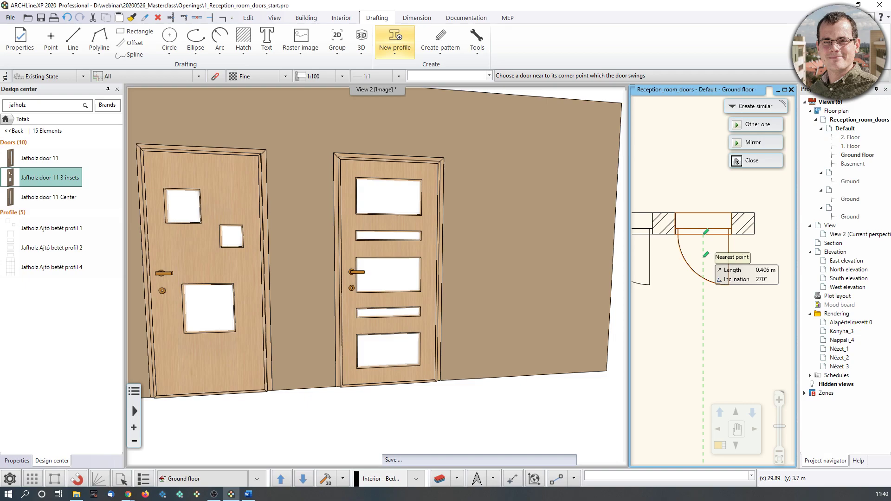
{"action": "left_click", "coordinate": [737, 161]}
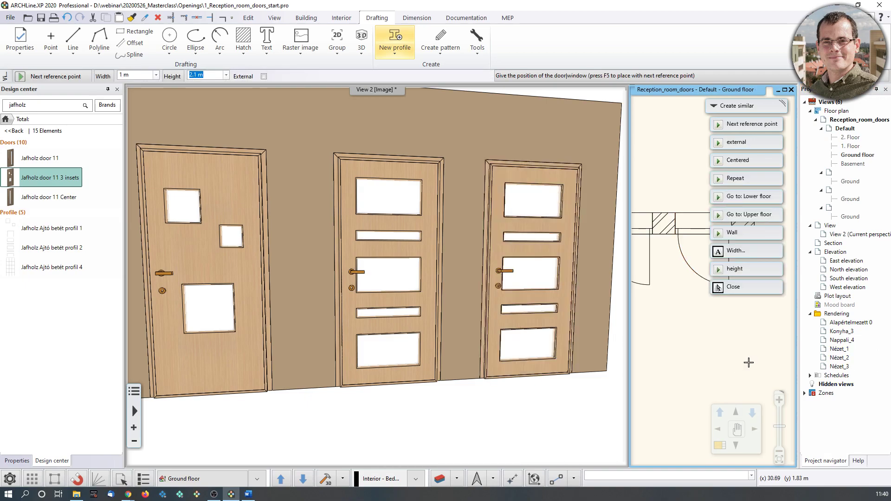
{"action": "key", "text": "Escape"}
{"action": "left_click", "coordinate": [719, 445]}
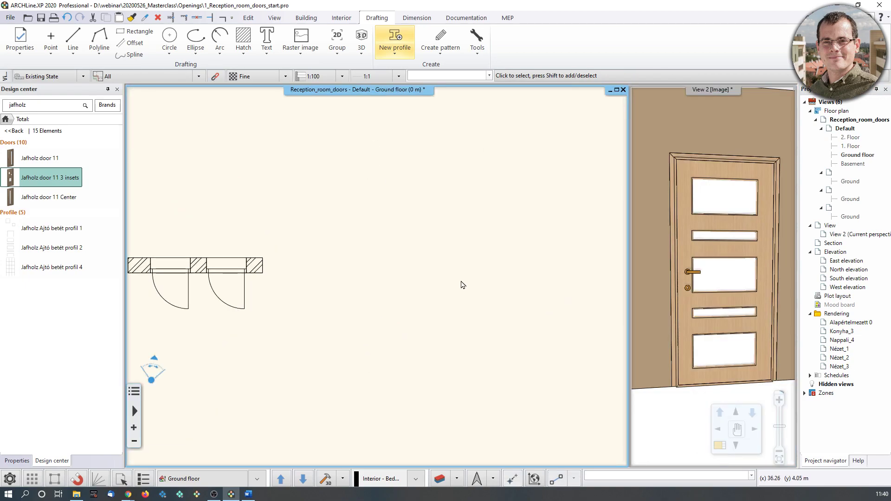
- Extend the free end of the door wall until the wall is about 12.95 m long
{"action": "left_click", "coordinate": [263, 277]}
{"action": "left_click", "coordinate": [263, 274]}
{"action": "left_click", "coordinate": [306, 283]}
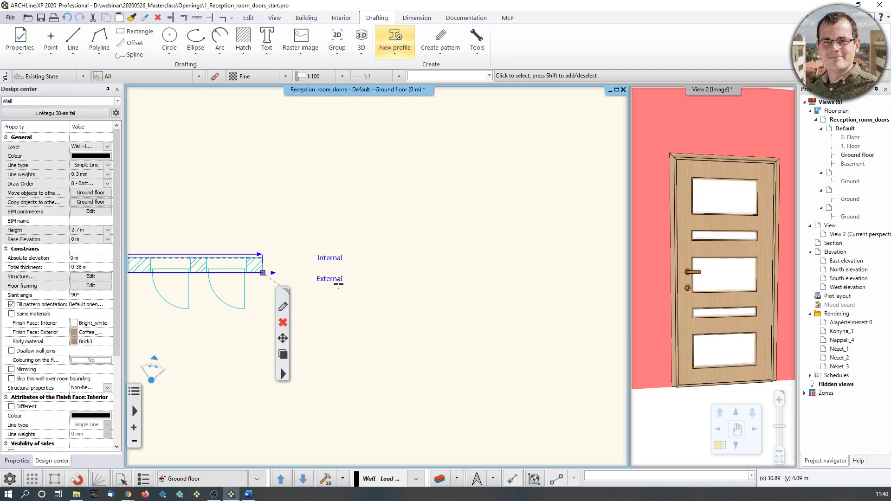
{"action": "left_click", "coordinate": [441, 280]}
{"action": "right_click", "coordinate": [233, 276]}
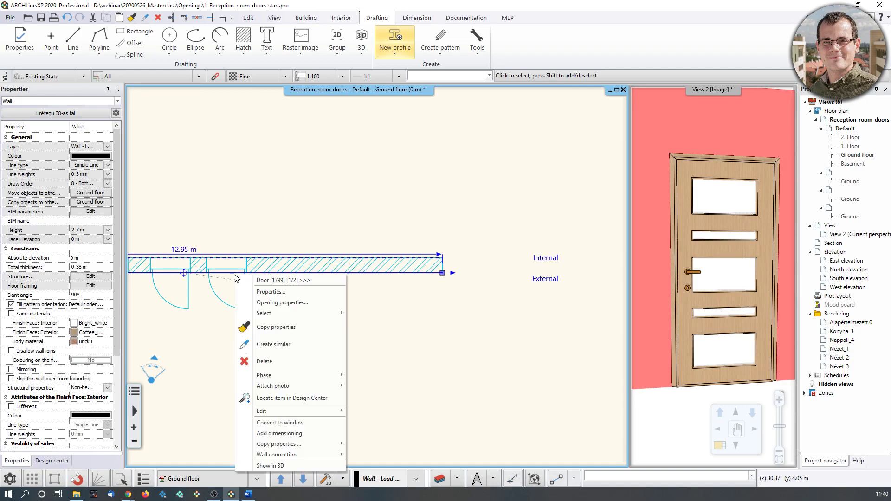
{"action": "left_click", "coordinate": [211, 341]}
- Stretch the last five-inset door in the wall to a width of about 2.16 m
{"action": "left_click", "coordinate": [227, 297]}
{"action": "scroll", "coordinate": [232, 288], "scroll_direction": "up", "scroll_amount": 2}
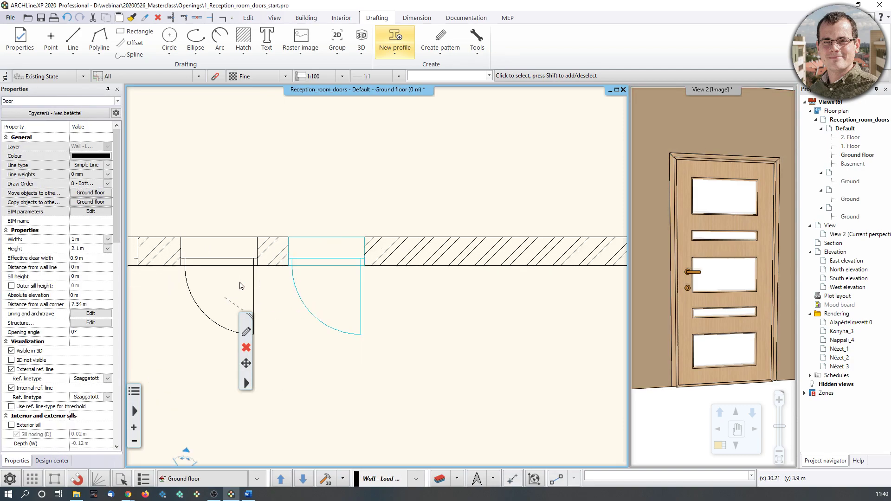
{"action": "left_click", "coordinate": [365, 266]}
{"action": "left_click", "coordinate": [410, 291]}
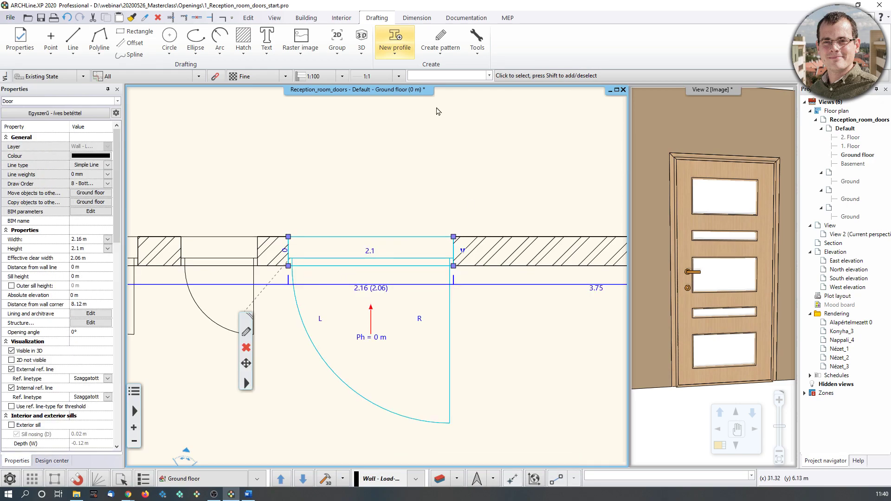
{"action": "left_click", "coordinate": [439, 120]}
- Bring the 3D view into the large window and examine the widened door's insets against the neighbouring doors
{"action": "scroll", "coordinate": [782, 289], "scroll_direction": "down", "scroll_amount": 3}
{"action": "middle_click_drag", "start_coordinate": [783, 289], "coordinate": [792, 288]}
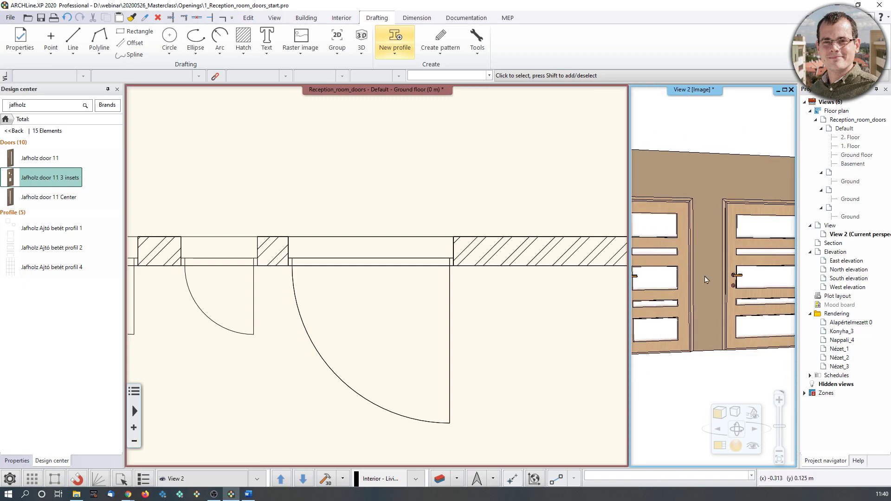
{"action": "left_click", "coordinate": [719, 446]}
{"action": "middle_click_drag", "start_coordinate": [575, 396], "coordinate": [380, 299]}
{"action": "scroll", "coordinate": [347, 291], "scroll_direction": "up", "scroll_amount": 5}
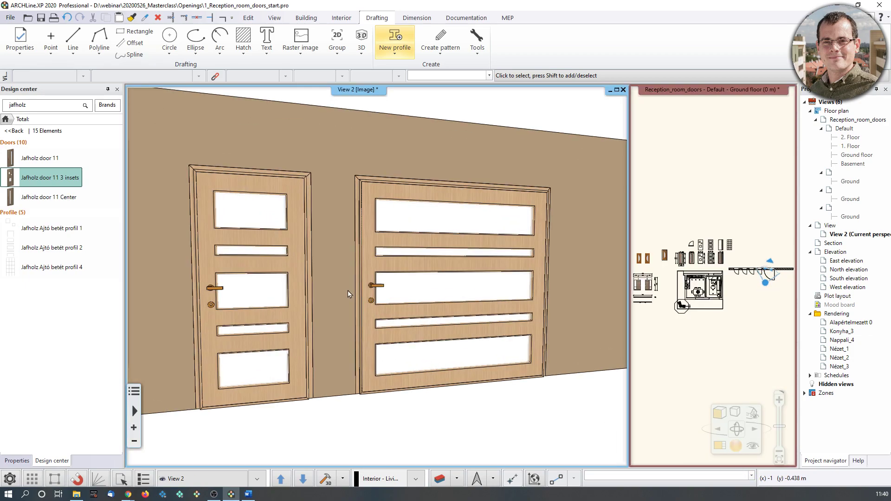
{"action": "scroll", "coordinate": [581, 237], "scroll_direction": "up", "scroll_amount": 1}
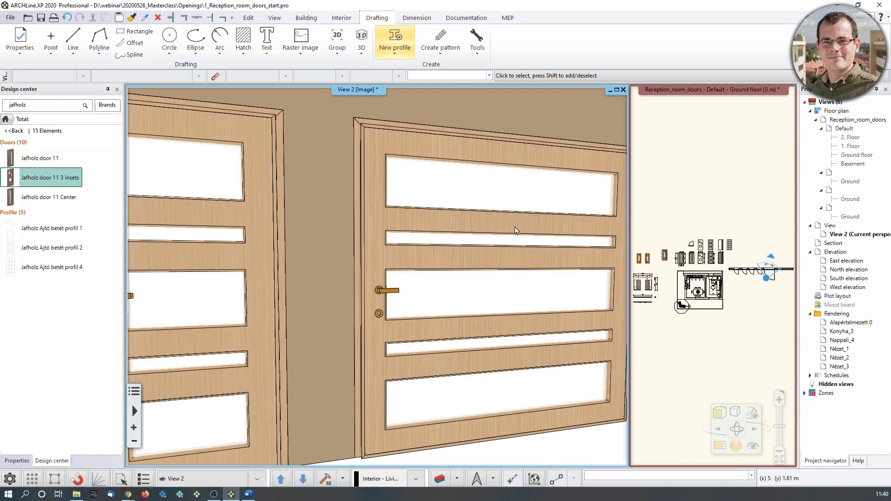
{"action": "mouse_move", "coordinate": [418, 237]}
{"action": "middle_mouse_down"}
{"action": "mouse_move", "coordinate": [515, 234]}
{"action": "mouse_move", "coordinate": [387, 220]}
{"action": "middle_mouse_up"}
{"action": "scroll", "coordinate": [475, 238], "scroll_direction": "up", "scroll_amount": 4}
{"action": "middle_click_drag", "start_coordinate": [176, 233], "coordinate": [307, 253]}
{"action": "scroll", "coordinate": [363, 263], "scroll_direction": "down", "scroll_amount": 4}
{"action": "scroll", "coordinate": [329, 268], "scroll_direction": "up", "scroll_amount": 3}
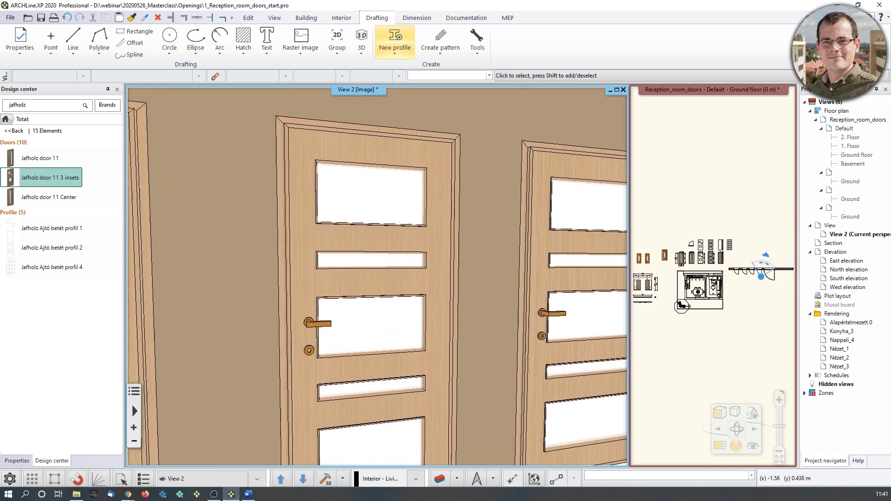
{"action": "middle_click_drag", "start_coordinate": [476, 265], "coordinate": [304, 269]}
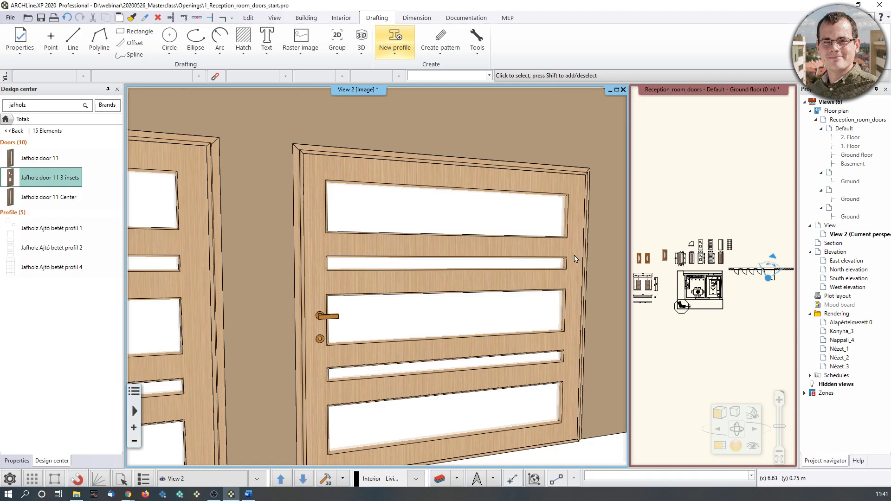
- Delete the widened five-inset door from the wall in the 3D view
{"action": "left_click", "coordinate": [533, 269]}
{"action": "key", "text": "Delete"}
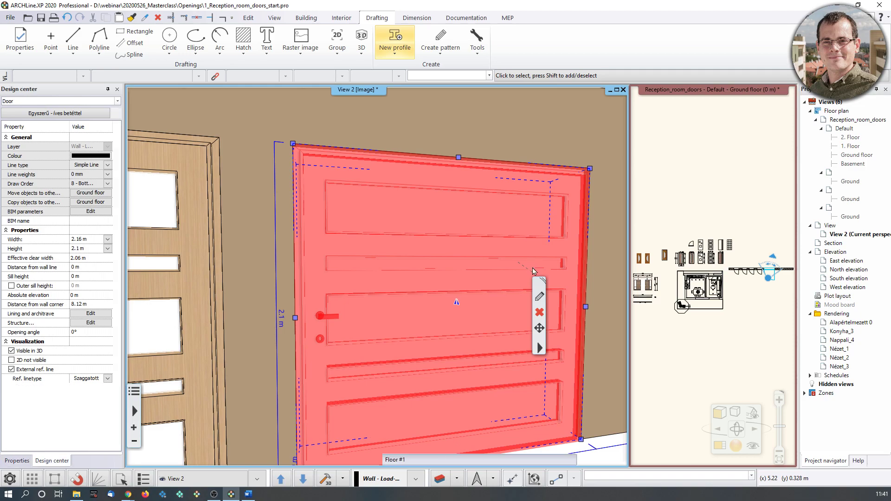
{"action": "middle_click_drag", "start_coordinate": [275, 282], "coordinate": [383, 264]}
{"action": "scroll", "coordinate": [383, 265], "scroll_direction": "down", "scroll_amount": 2}
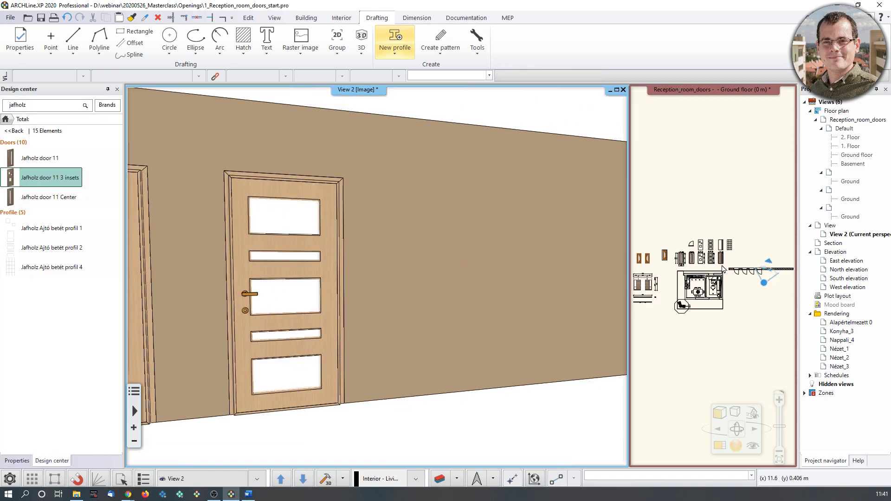
- Return the floor plan to the large window and examine the two-strip door picture, its dimensions and the outline drawn above it
{"action": "left_click", "coordinate": [749, 287]}
{"action": "scroll", "coordinate": [752, 286], "scroll_direction": "up", "scroll_amount": 3}
{"action": "scroll", "coordinate": [722, 246], "scroll_direction": "up", "scroll_amount": 3}
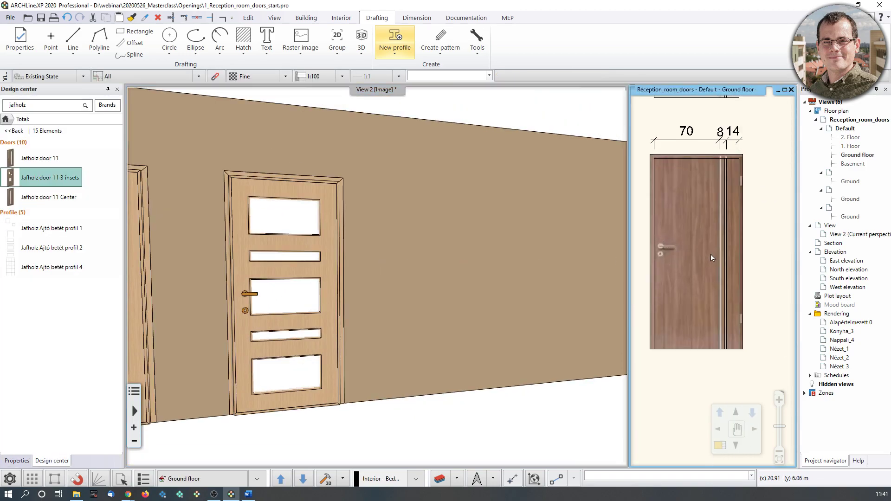
{"action": "left_click", "coordinate": [719, 445]}
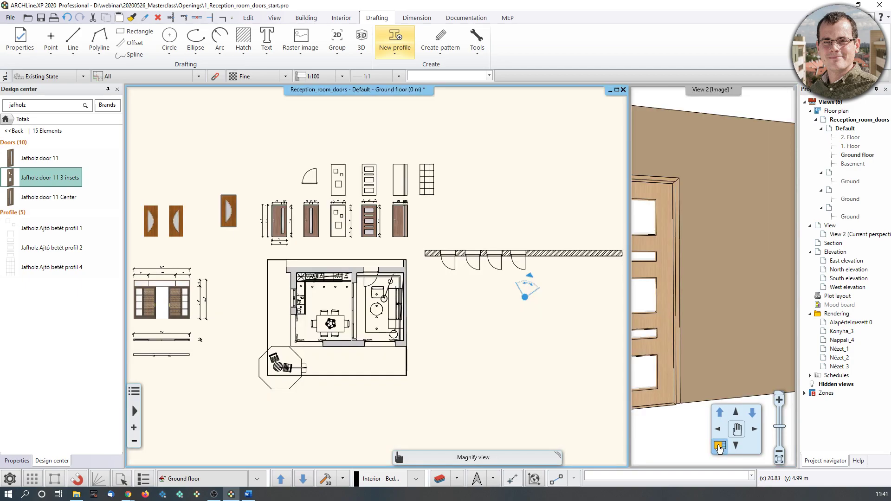
{"action": "scroll", "coordinate": [422, 234], "scroll_direction": "up", "scroll_amount": 4}
{"action": "scroll", "coordinate": [310, 176], "scroll_direction": "up", "scroll_amount": 2}
{"action": "middle_click_drag", "start_coordinate": [311, 176], "coordinate": [328, 300]}
{"action": "scroll", "coordinate": [332, 230], "scroll_direction": "up", "scroll_amount": 1}
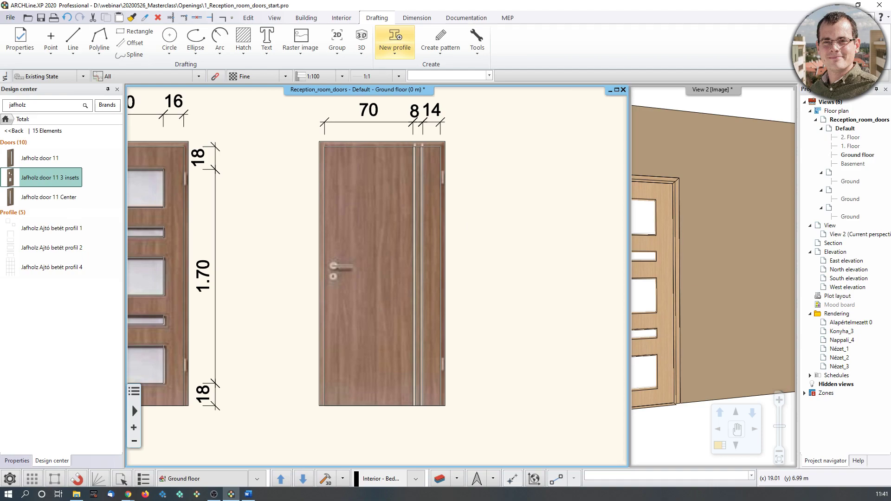
{"action": "middle_click_drag", "start_coordinate": [240, 286], "coordinate": [286, 297]}
{"action": "scroll", "coordinate": [286, 298], "scroll_direction": "down", "scroll_amount": 3}
{"action": "middle_click_drag", "start_coordinate": [370, 228], "coordinate": [328, 366]}
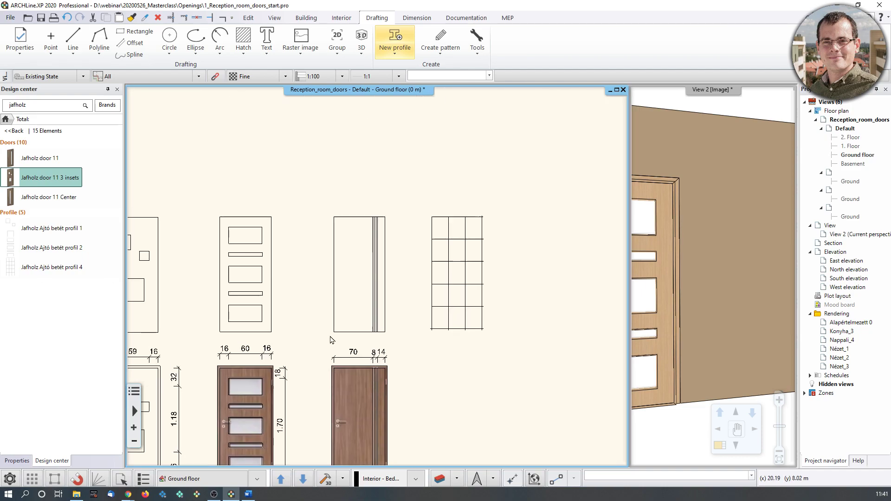
{"action": "scroll", "coordinate": [369, 278], "scroll_direction": "up", "scroll_amount": 3}
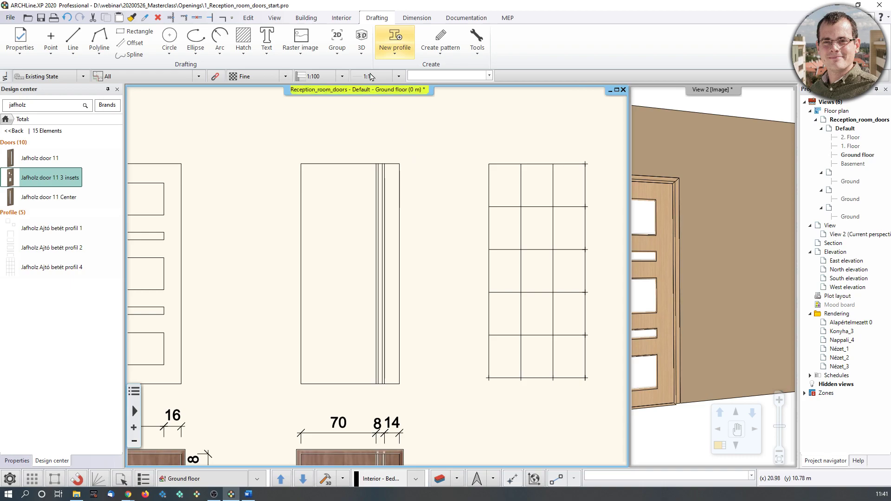
- Start a multiple profile and add the left narrow strip as a closed loop, with its upper-left corner as the reference point
{"action": "left_click", "coordinate": [395, 42]}
{"action": "left_click", "coordinate": [419, 101]}
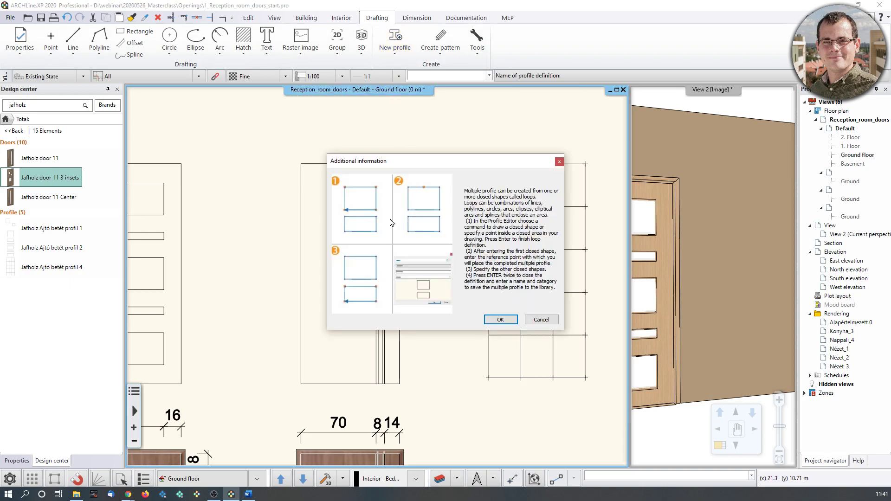
{"action": "left_click", "coordinate": [500, 319]}
{"action": "scroll", "coordinate": [308, 166], "scroll_direction": "up", "scroll_amount": 3}
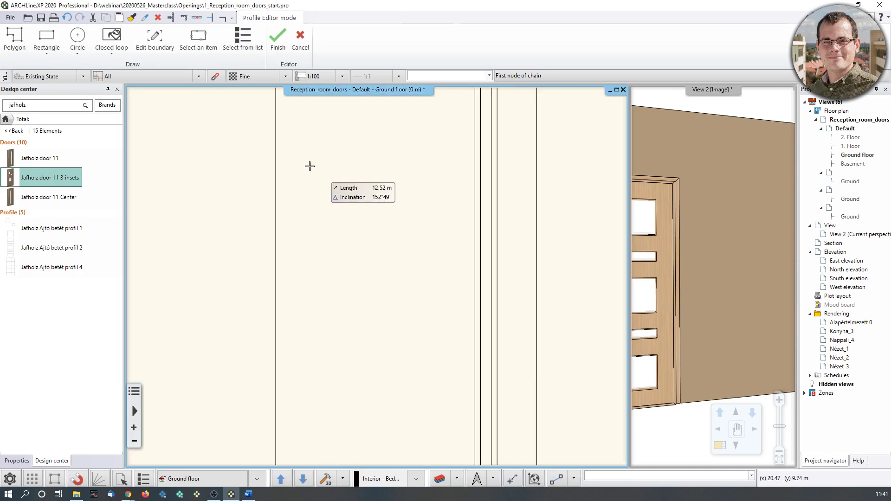
{"action": "left_click", "coordinate": [105, 35]}
{"action": "left_click", "coordinate": [123, 69]}
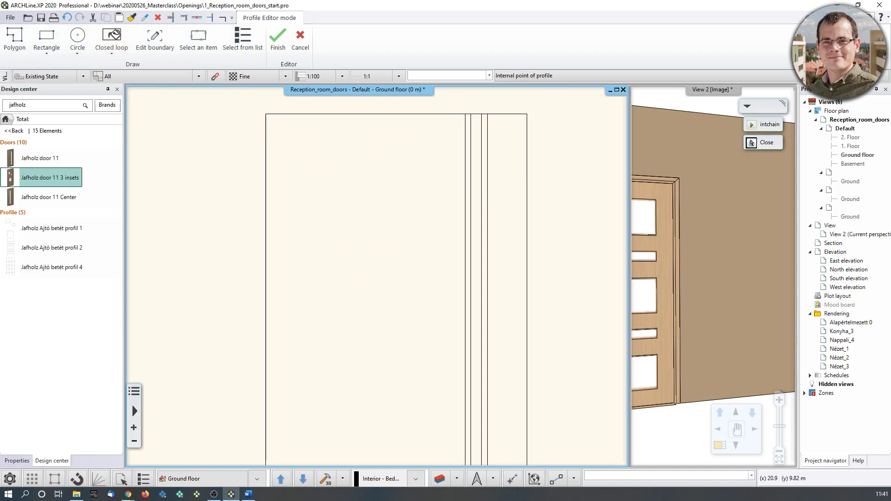
{"action": "left_click", "coordinate": [463, 188]}
{"action": "scroll", "coordinate": [463, 138], "scroll_direction": "up", "scroll_amount": 3}
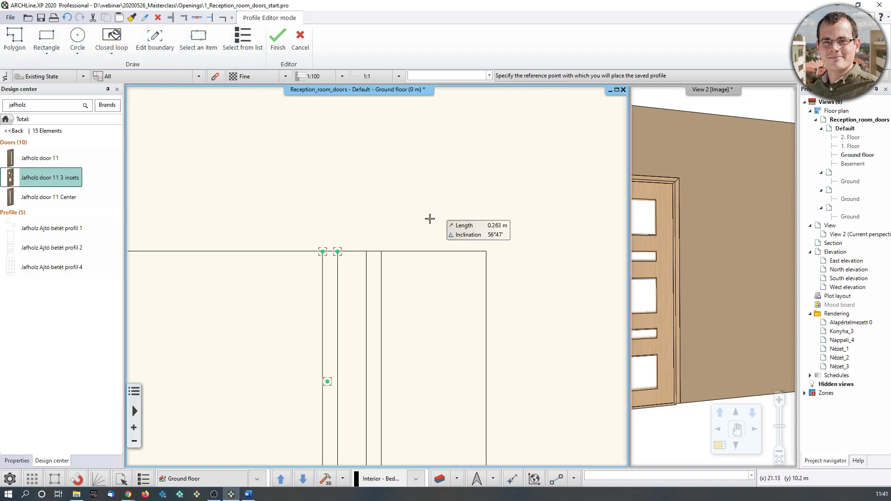
{"action": "left_click", "coordinate": [323, 251]}
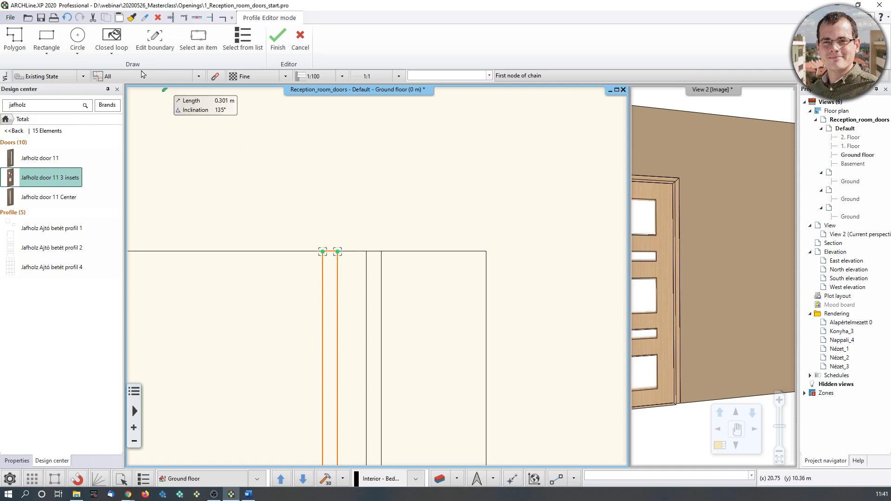
- Add the right narrow strip to the multiple profile as a second closed loop by picking its interior
{"action": "left_click", "coordinate": [109, 35]}
{"action": "left_click", "coordinate": [118, 70]}
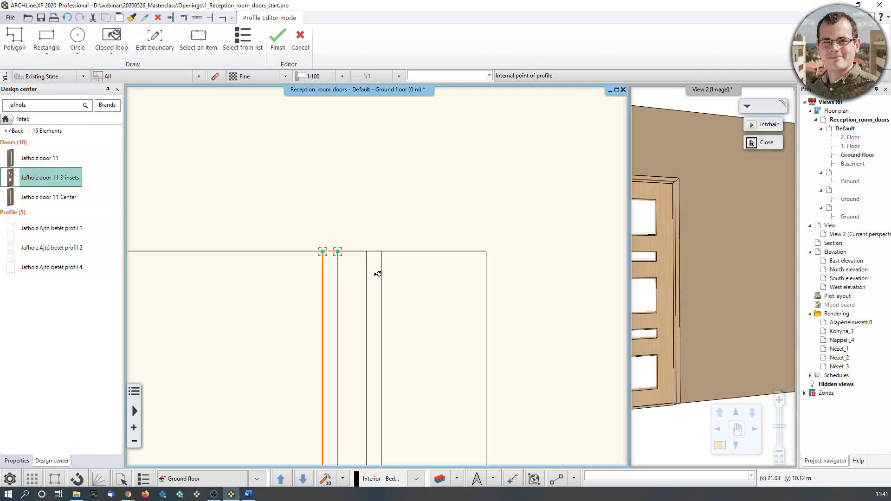
{"action": "left_click", "coordinate": [376, 274]}
{"action": "left_click", "coordinate": [367, 252]}
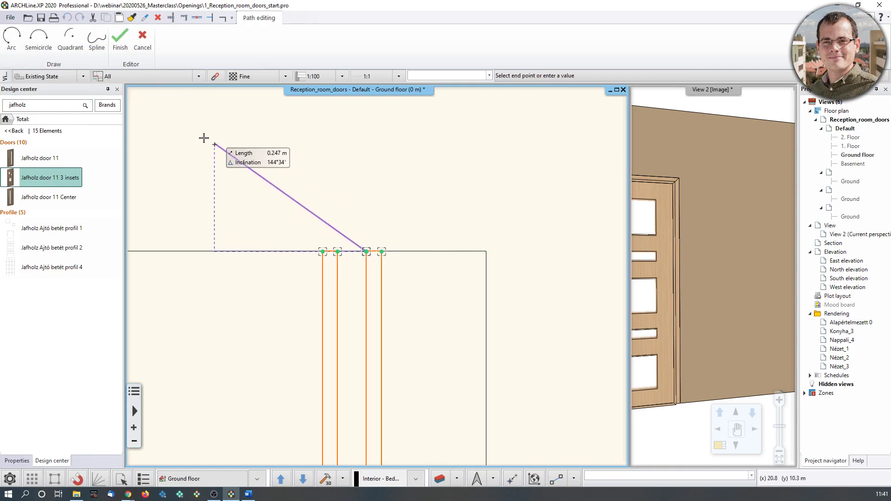
{"action": "left_click", "coordinate": [120, 40]}
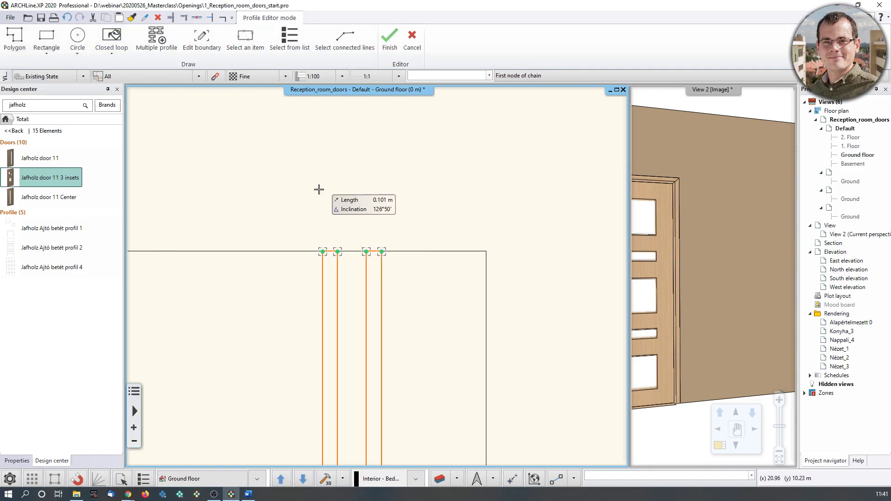
- Finish the multiple profile and save it to the library as Jafholz_narrow_strips
{"action": "left_click", "coordinate": [390, 38]}
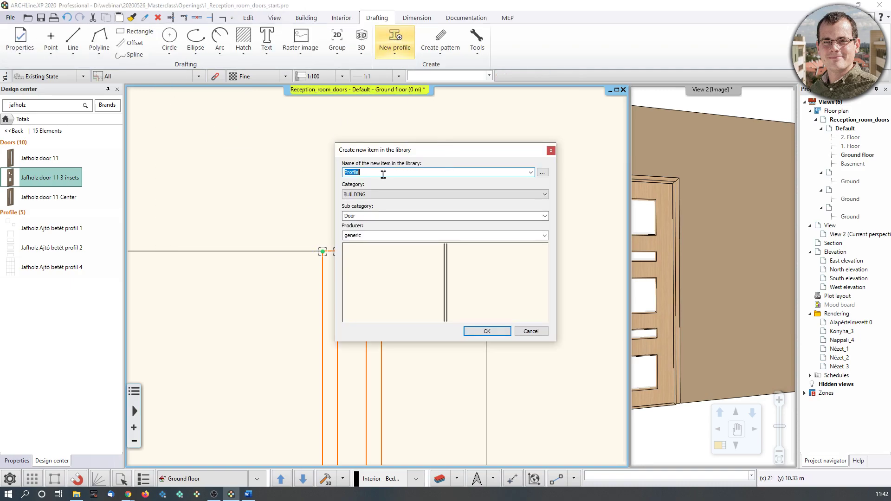
{"action": "type", "text": "j"}
{"action": "left_click", "coordinate": [483, 331]}
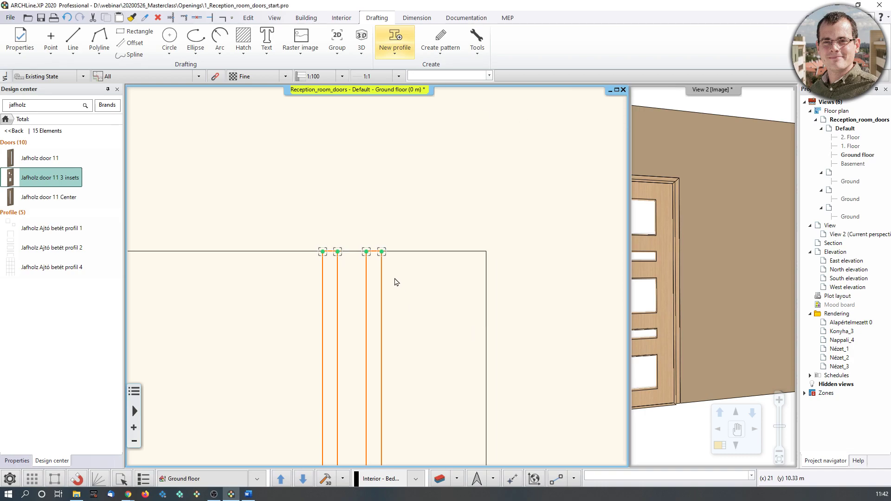
{"action": "scroll", "coordinate": [390, 277], "scroll_direction": "down", "scroll_amount": 9}
{"action": "middle_click_drag", "start_coordinate": [377, 283], "coordinate": [459, 252]}
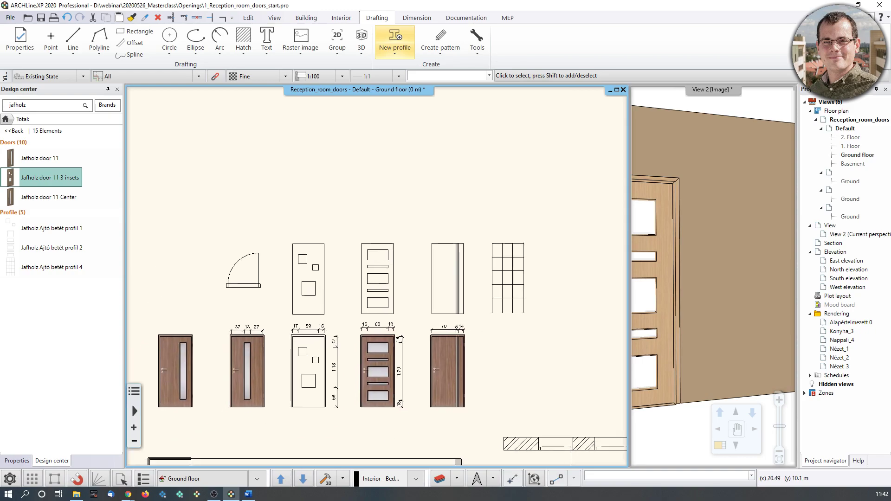
{"action": "left_click", "coordinate": [242, 293]}
{"action": "left_click", "coordinate": [269, 324]}
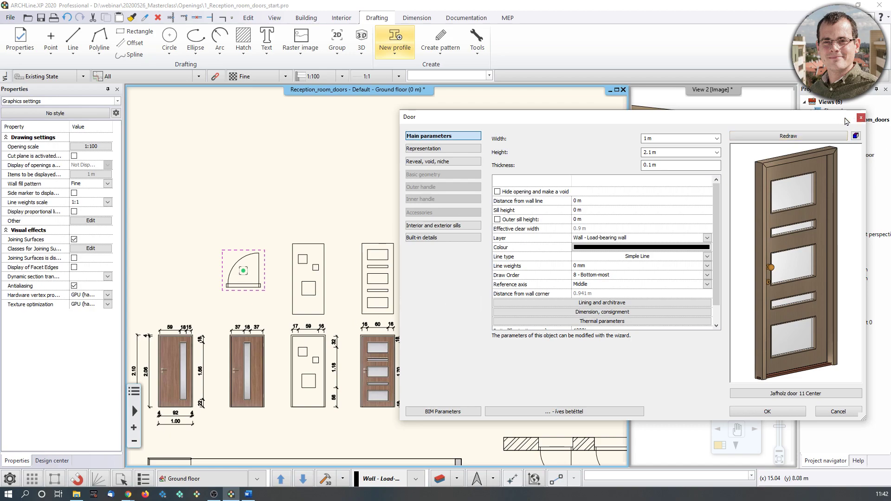
{"action": "left_click", "coordinate": [835, 411]}
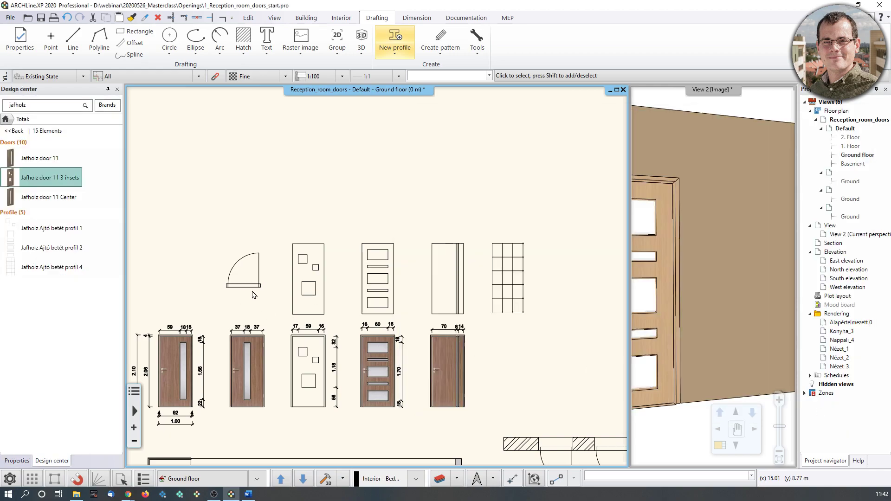
- Search the profile library for "narrow" and set Jafholz_narrow_strips as the inset profile of the free-standing door
{"action": "left_click", "coordinate": [276, 375]}
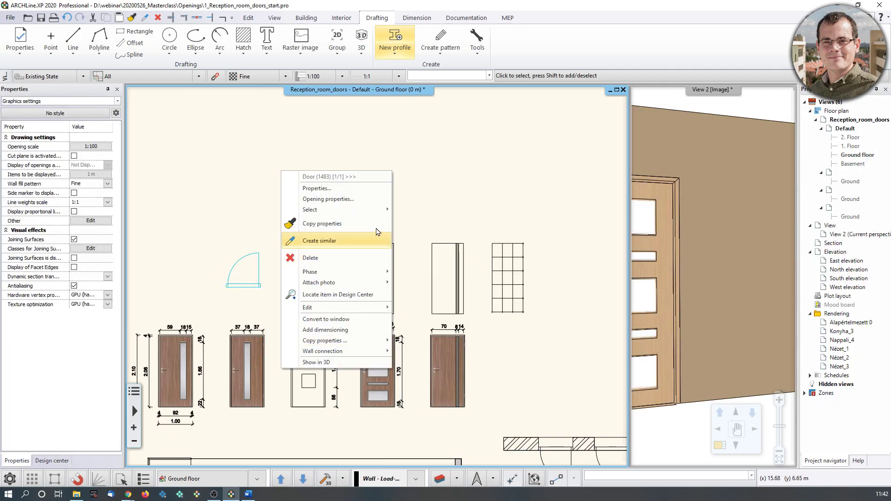
{"action": "left_click", "coordinate": [351, 199]}
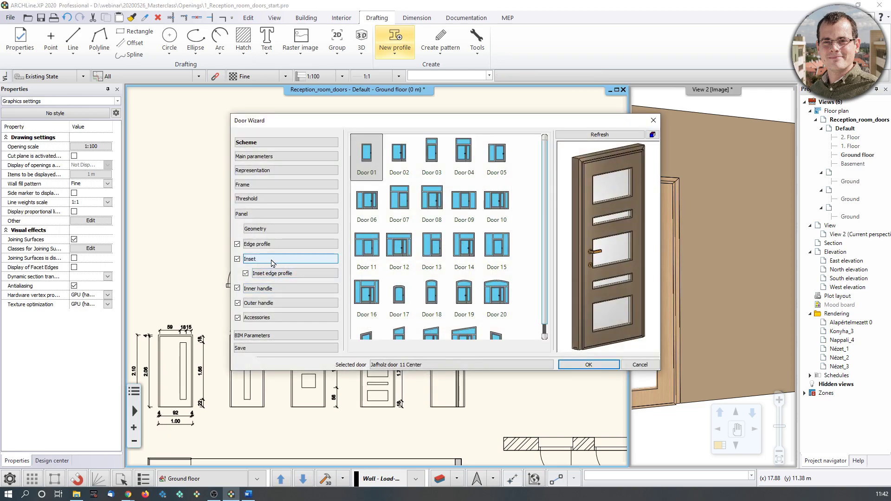
{"action": "left_click", "coordinate": [273, 259]}
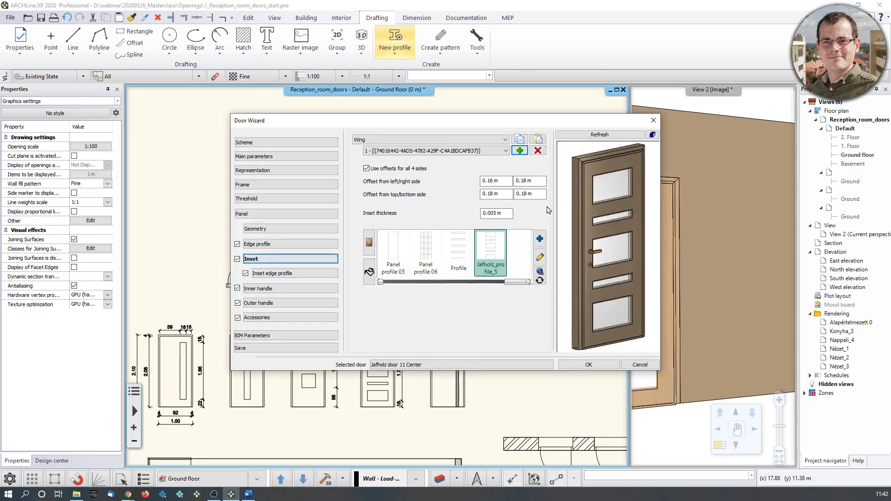
{"action": "left_click", "coordinate": [540, 240]}
{"action": "scroll", "coordinate": [510, 175], "scroll_direction": "up", "scroll_amount": 2}
{"action": "left_click", "coordinate": [459, 103]}
{"action": "left_click", "coordinate": [467, 92]}
{"action": "type", "text": "narrow"}
{"action": "key", "text": "Return"}
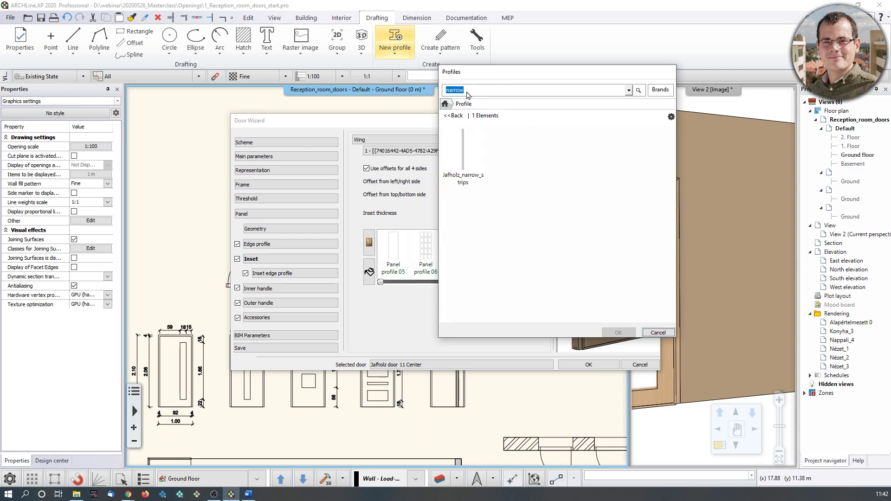
{"action": "left_click", "coordinate": [463, 148]}
{"action": "left_click", "coordinate": [618, 332]}
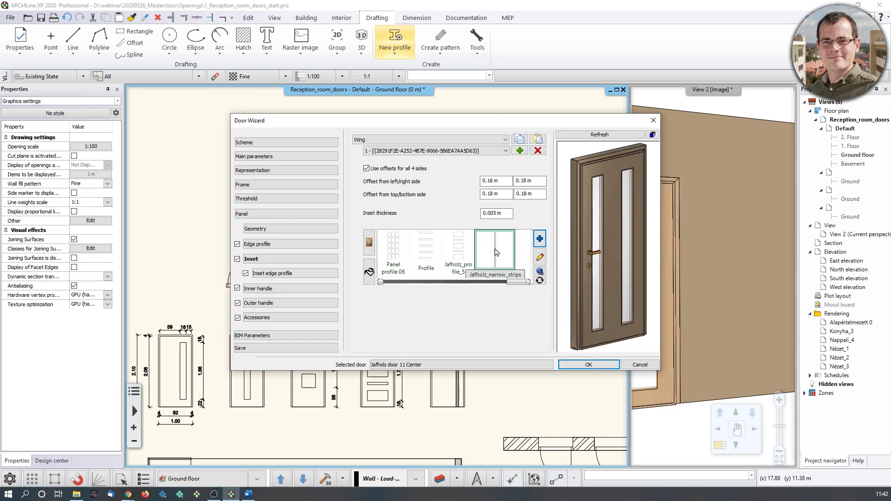
{"action": "left_click", "coordinate": [496, 264]}
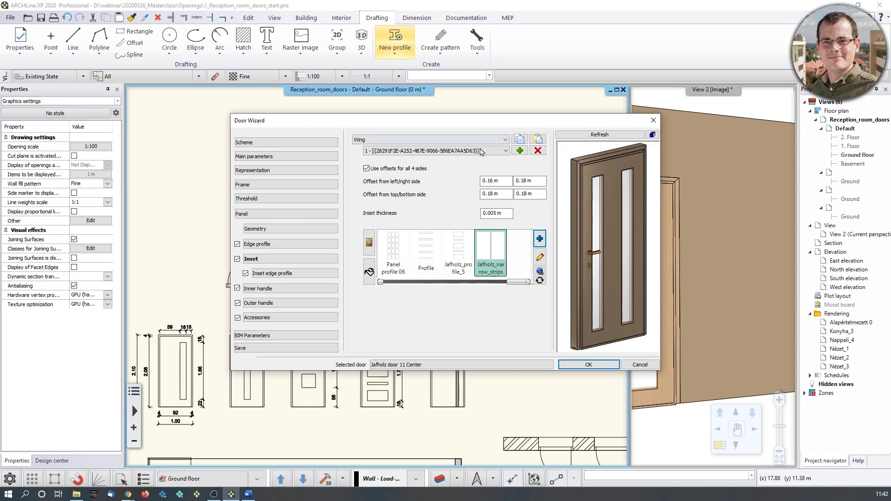
- Set the narrow-strip inset's left and right offsets to 0.7 m and 0.14 m and refresh the door preview
{"action": "left_click", "coordinate": [492, 181]}
{"action": "key", "text": "BackSpace"}
{"action": "key", "text": "BackSpace"}
{"action": "type", "text": "7"}
{"action": "left_click", "coordinate": [528, 182]}
{"action": "left_click", "coordinate": [612, 135]}
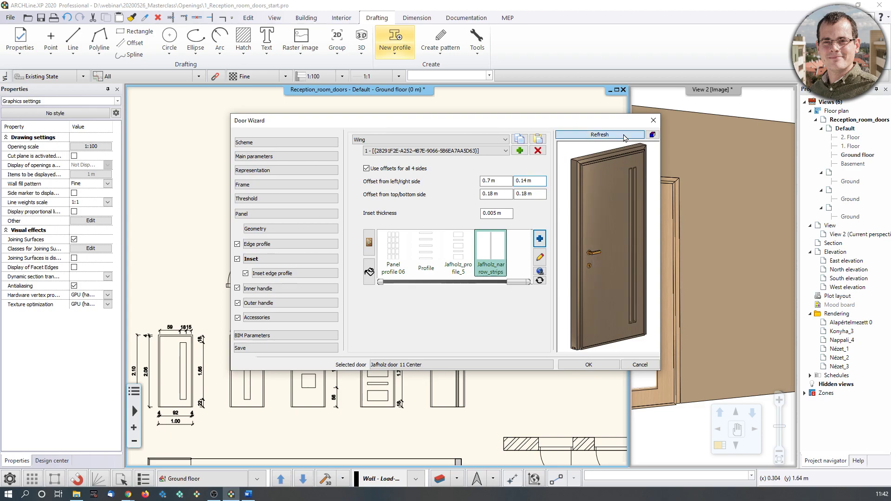
{"action": "scroll", "coordinate": [613, 247], "scroll_direction": "up", "scroll_amount": 3}
{"action": "scroll", "coordinate": [599, 258], "scroll_direction": "down", "scroll_amount": 3}
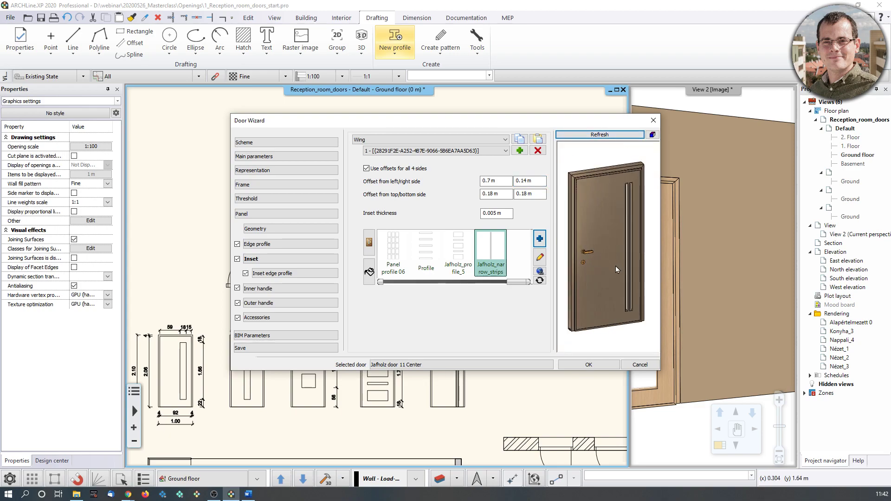
- Set the inset's top and bottom offsets to 0.001 m each and refresh the door preview
{"action": "left_click", "coordinate": [495, 195]}
{"action": "left_click", "coordinate": [521, 194]}
{"action": "type", "text": "001"}
{"action": "left_click", "coordinate": [594, 136]}
{"action": "scroll", "coordinate": [608, 242], "scroll_direction": "up", "scroll_amount": 5}
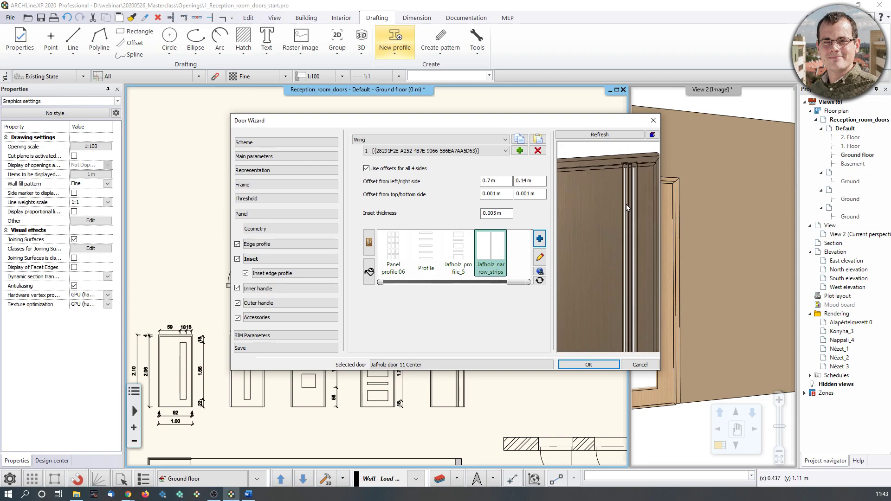
{"action": "scroll", "coordinate": [617, 224], "scroll_direction": "down", "scroll_amount": 5}
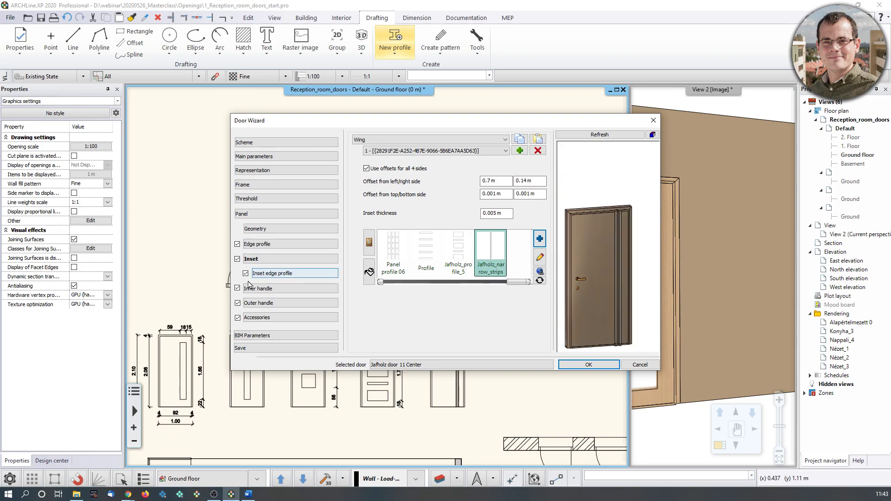
- Turn off the inset edge profile, set the inset thickness to 0.03 m and refresh the preview
{"action": "scroll", "coordinate": [612, 234], "scroll_direction": "up", "scroll_amount": 5}
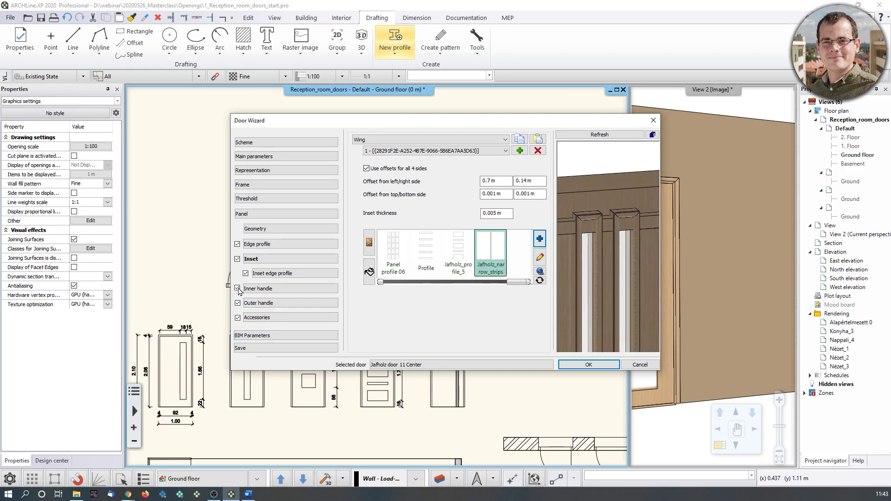
{"action": "scroll", "coordinate": [603, 239], "scroll_direction": "down", "scroll_amount": 2}
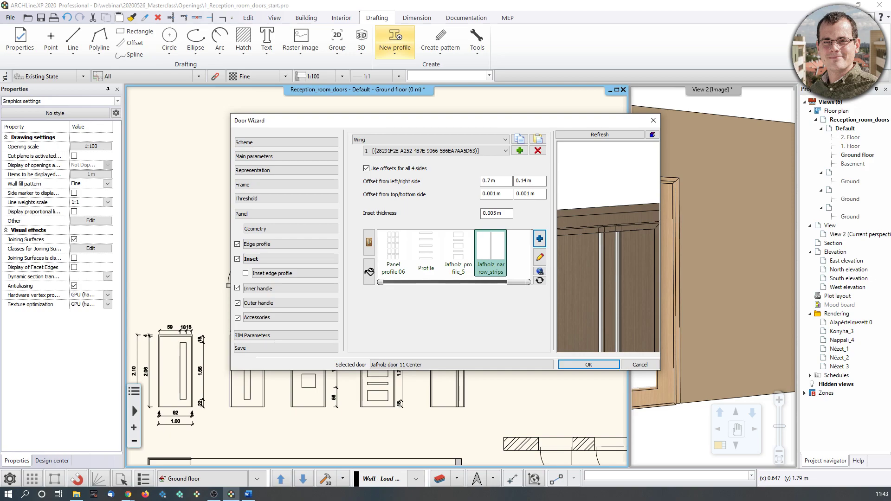
{"action": "left_click", "coordinate": [498, 213]}
{"action": "key", "text": "BackSpace"}
{"action": "type", "text": "6"}
{"action": "key", "text": "BackSpace"}
{"action": "key", "text": "BackSpace"}
{"action": "type", "text": "3"}
{"action": "left_click", "coordinate": [594, 135]}
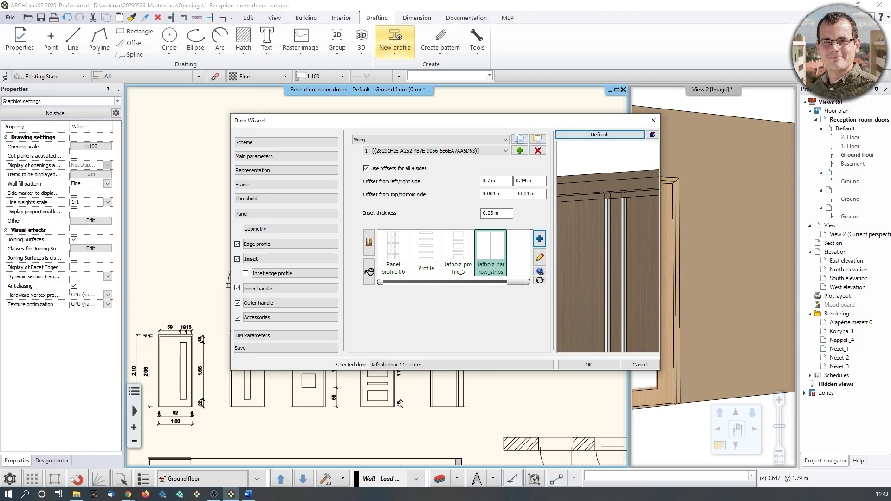
- Apply the Copper_red material to the inset strips and inspect them in the door preview
{"action": "left_click", "coordinate": [369, 272]}
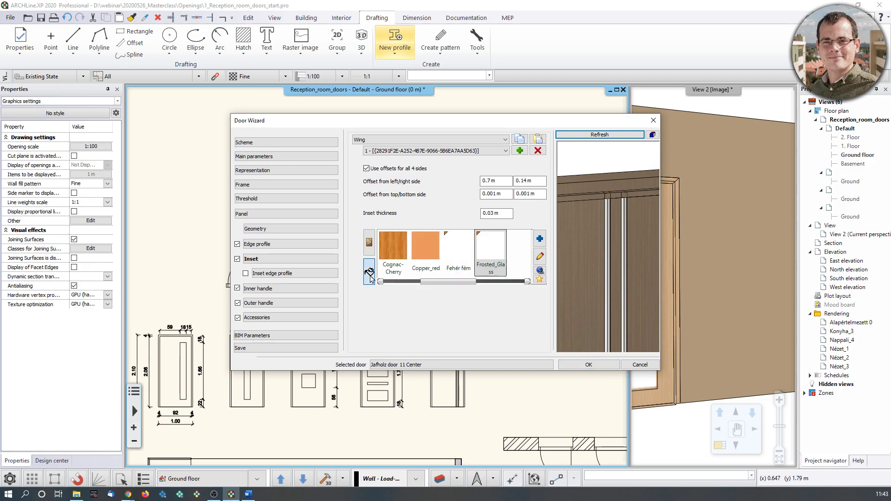
{"action": "left_click", "coordinate": [426, 250]}
{"action": "left_click", "coordinate": [622, 195]}
{"action": "left_click_drag", "start_coordinate": [617, 242], "coordinate": [604, 288]}
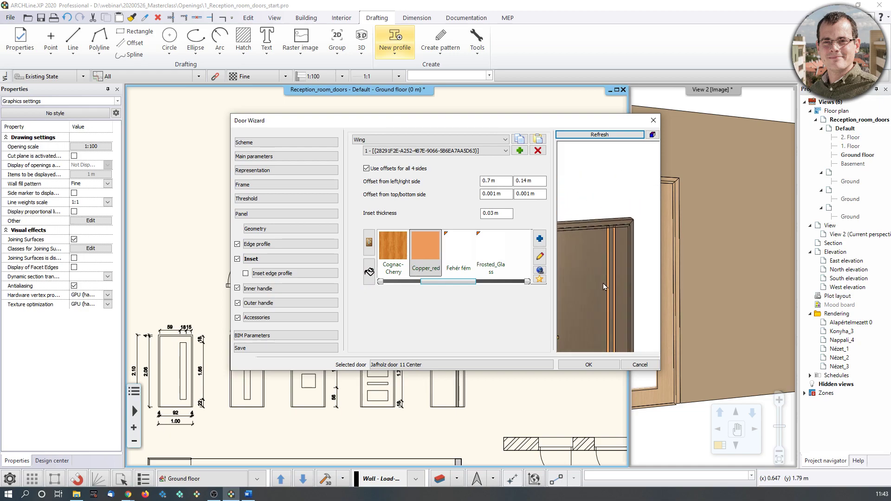
{"action": "scroll", "coordinate": [603, 284], "scroll_direction": "down", "scroll_amount": 3}
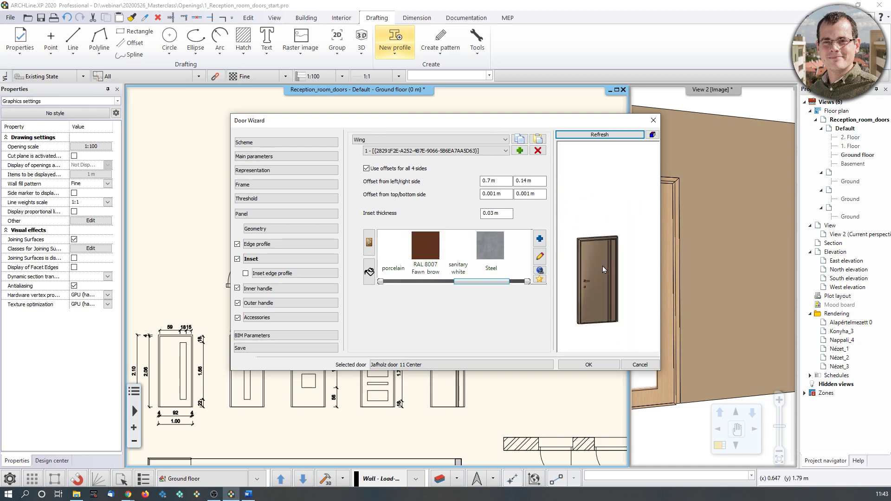
- Save the door to the library as Jafholz door 11 Narrow_strips and accept the door settings
{"action": "left_click", "coordinate": [250, 348]}
{"action": "left_click", "coordinate": [424, 213]}
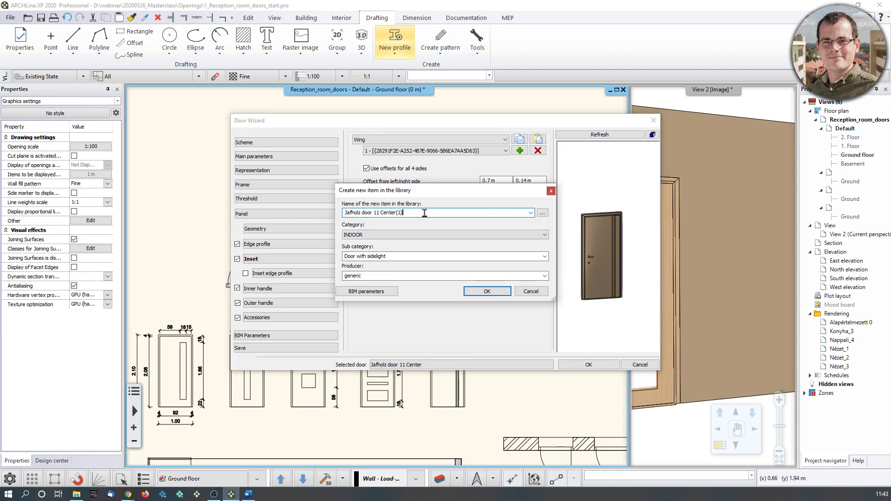
{"action": "key", "text": "BackSpace"}
{"action": "key", "text": "BackSpace"}
{"action": "key", "text": "BackSpace"}
{"action": "key", "text": "BackSpace"}
{"action": "key", "text": "BackSpace"}
{"action": "left_click", "coordinate": [490, 291]}
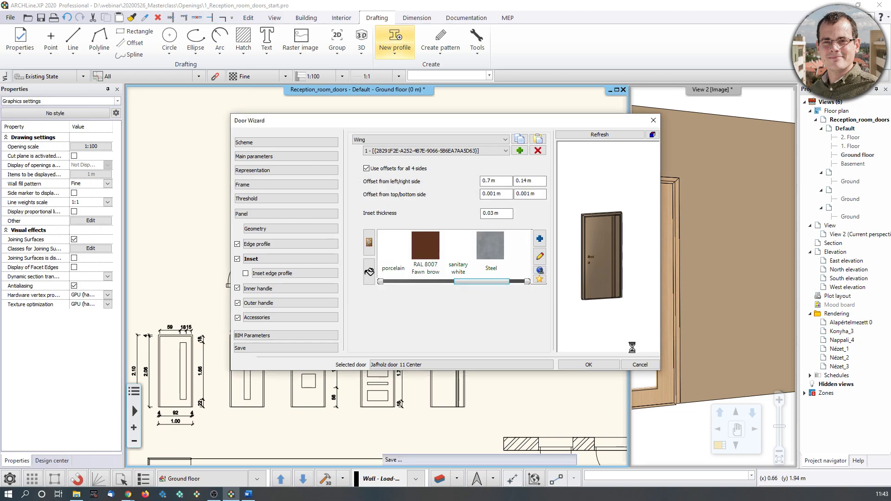
{"action": "left_click", "coordinate": [588, 365]}
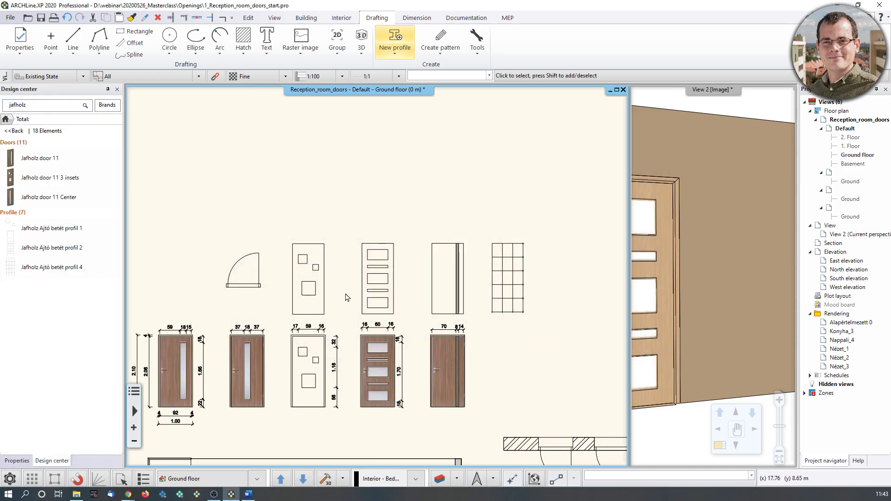
- Deselect the free-standing door and list all Jafholz doors found in the design library
{"action": "left_click", "coordinate": [241, 287]}
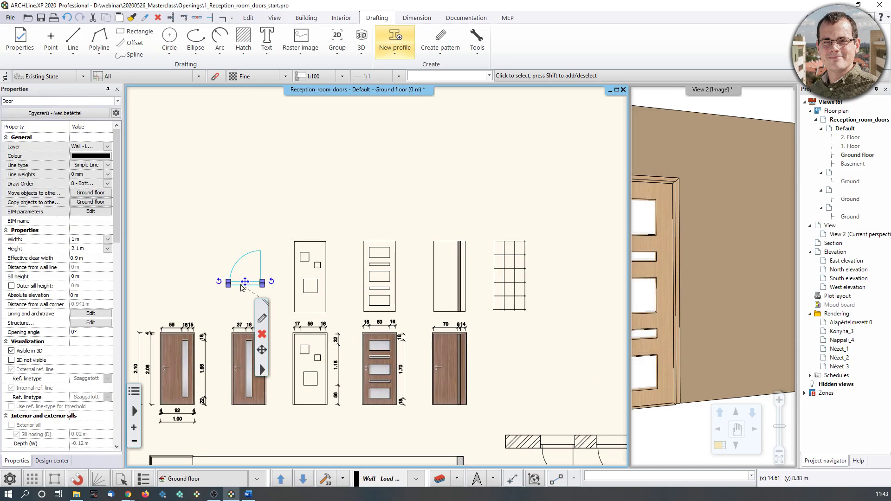
{"action": "right_click", "coordinate": [241, 287]}
{"action": "middle_click_drag", "start_coordinate": [498, 335], "coordinate": [490, 233]}
{"action": "scroll", "coordinate": [500, 267], "scroll_direction": "down", "scroll_amount": 2}
{"action": "middle_click_drag", "start_coordinate": [500, 267], "coordinate": [468, 261]}
{"action": "left_click", "coordinate": [468, 262]}
{"action": "key", "text": "Escape"}
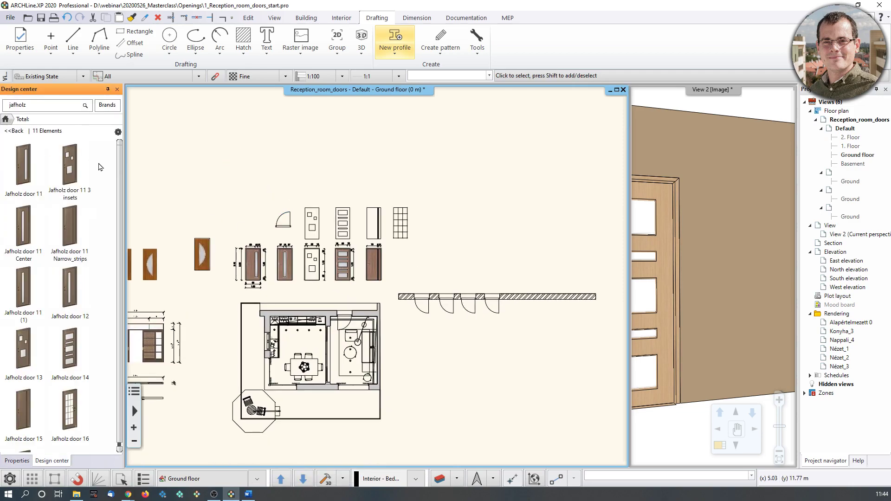
{"action": "scroll", "coordinate": [89, 440], "scroll_direction": "down", "scroll_amount": 2}
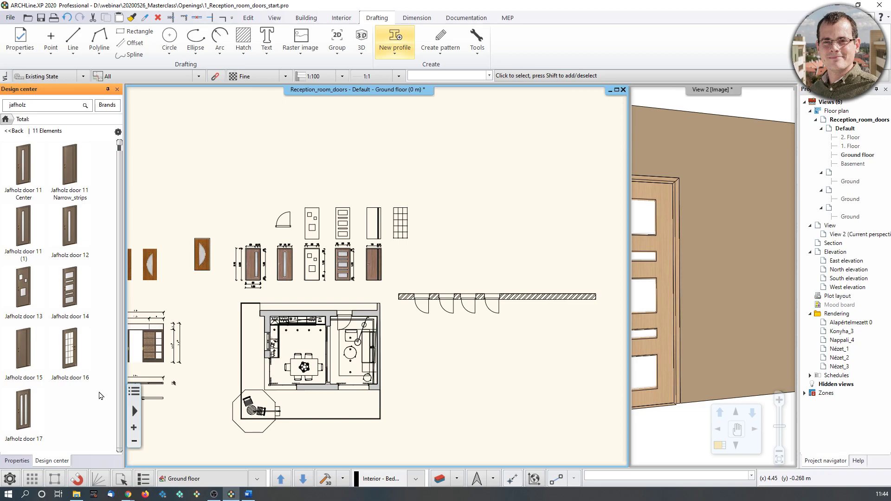
- Place Jafholz door 11 Narrow_strips in the wall beside the fourth door, about 4.52 m from the wall's far end
{"action": "left_click", "coordinate": [66, 176]}
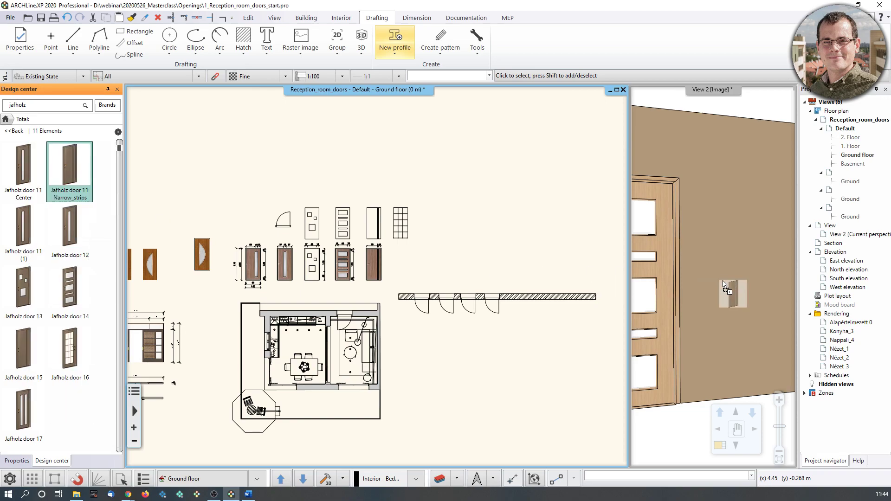
{"action": "right_click", "coordinate": [500, 307]}
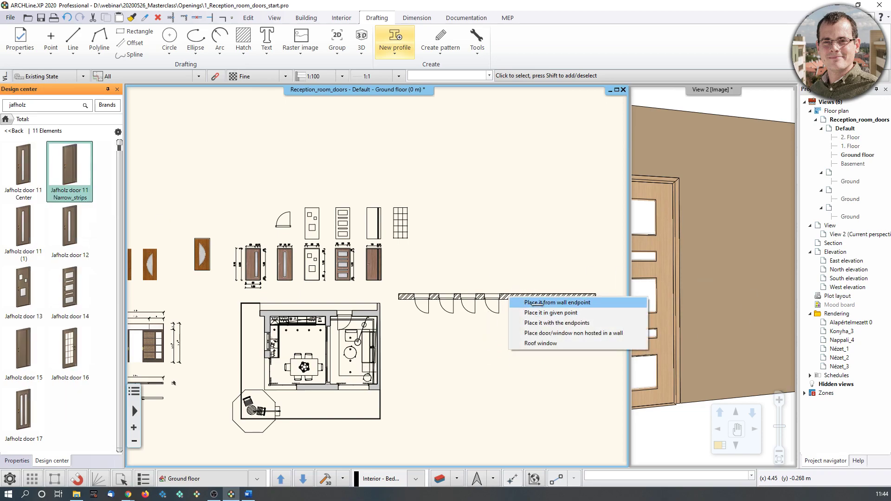
{"action": "left_click", "coordinate": [538, 303]}
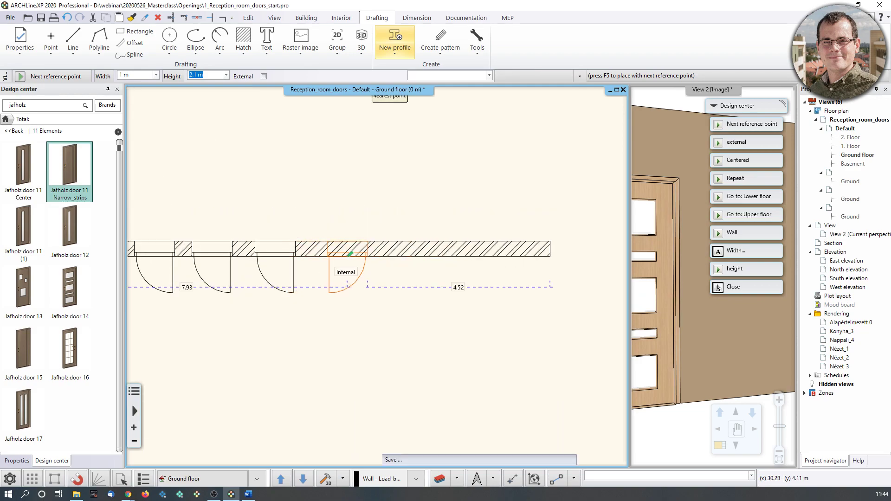
{"action": "left_click", "coordinate": [350, 254]}
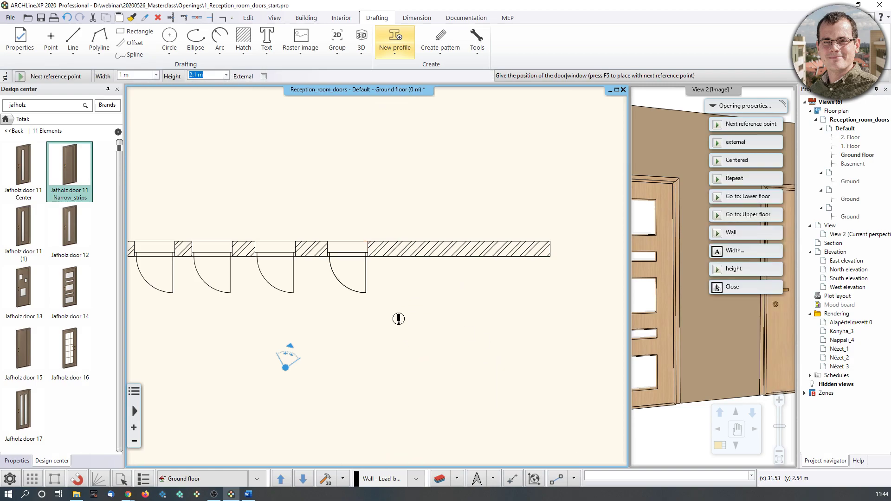
{"action": "key", "text": "Escape"}
{"action": "left_click_drag", "start_coordinate": [685, 313], "coordinate": [702, 306]}
{"action": "scroll", "coordinate": [702, 305], "scroll_direction": "down", "scroll_amount": 2}
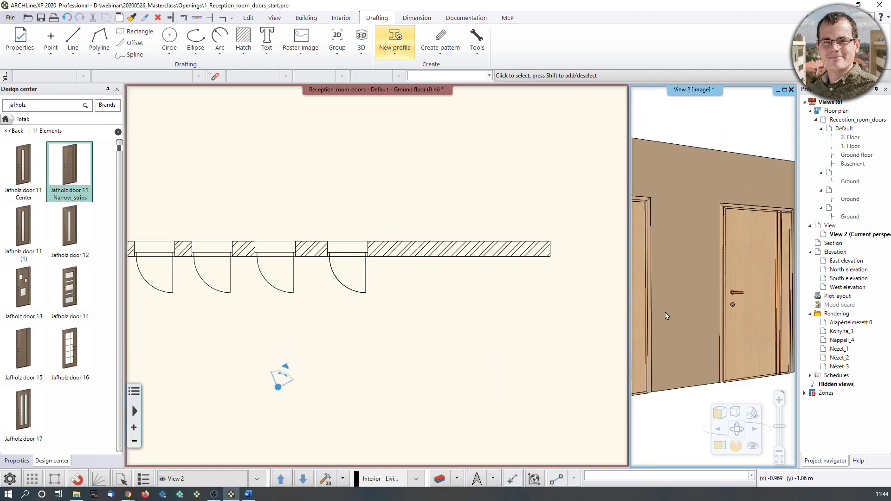
- Flip the newly placed narrow-strips door so that it opens to the other side of the wall
{"action": "left_click", "coordinate": [355, 294]}
{"action": "left_click", "coordinate": [355, 295]}
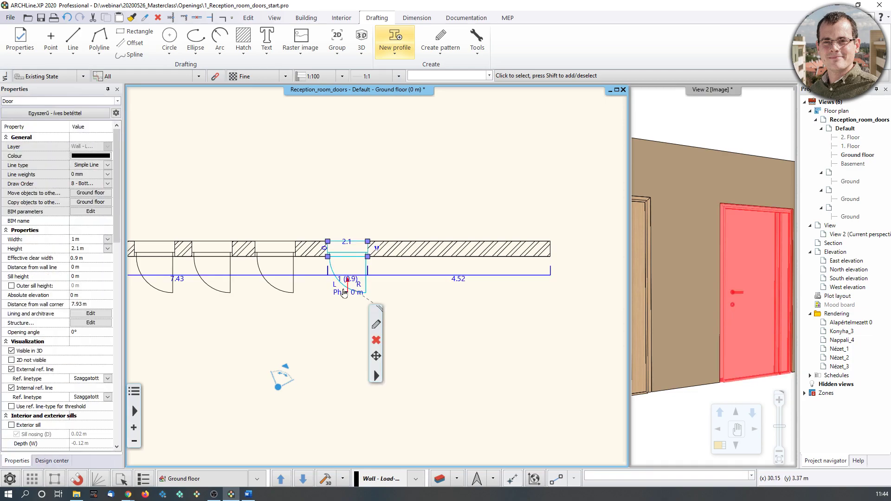
{"action": "scroll", "coordinate": [355, 295], "scroll_direction": "up", "scroll_amount": 4}
{"action": "middle_click_drag", "start_coordinate": [391, 308], "coordinate": [361, 277]}
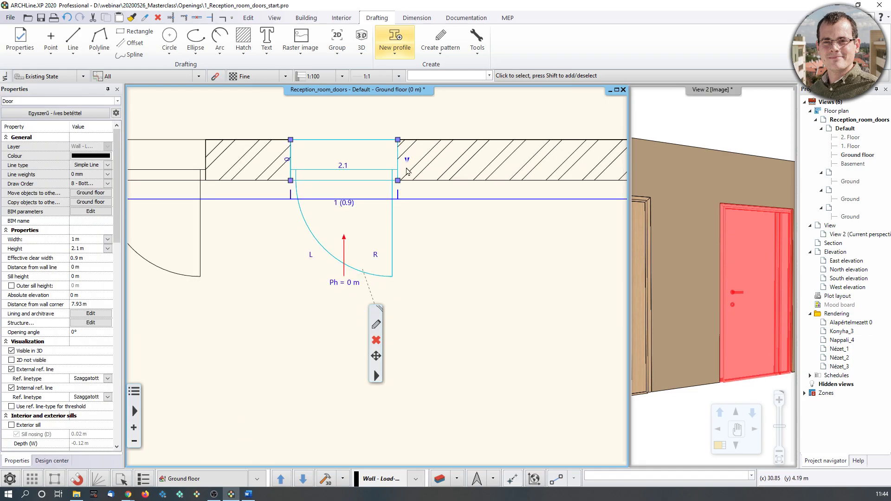
{"action": "left_click", "coordinate": [407, 159]}
{"action": "left_click", "coordinate": [473, 192]}
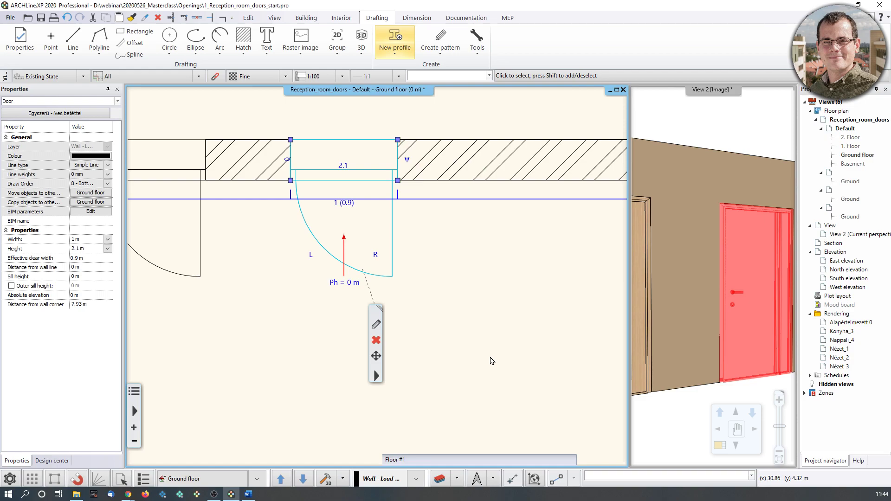
{"action": "scroll", "coordinate": [445, 325], "scroll_direction": "down", "scroll_amount": 6}
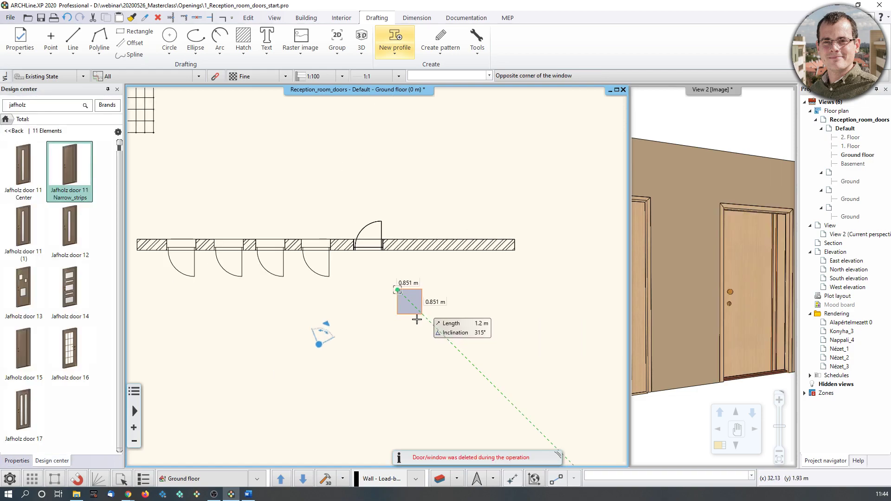
- Examine the dimensioned elevation and plan drawings of the sliding door on the floor plan
{"action": "middle_click_drag", "start_coordinate": [389, 285], "coordinate": [545, 311]}
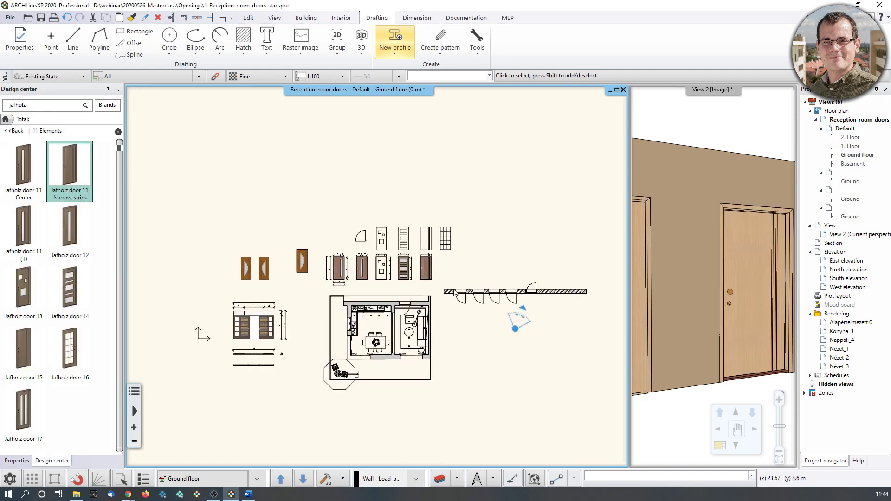
{"action": "scroll", "coordinate": [320, 292], "scroll_direction": "up", "scroll_amount": 3}
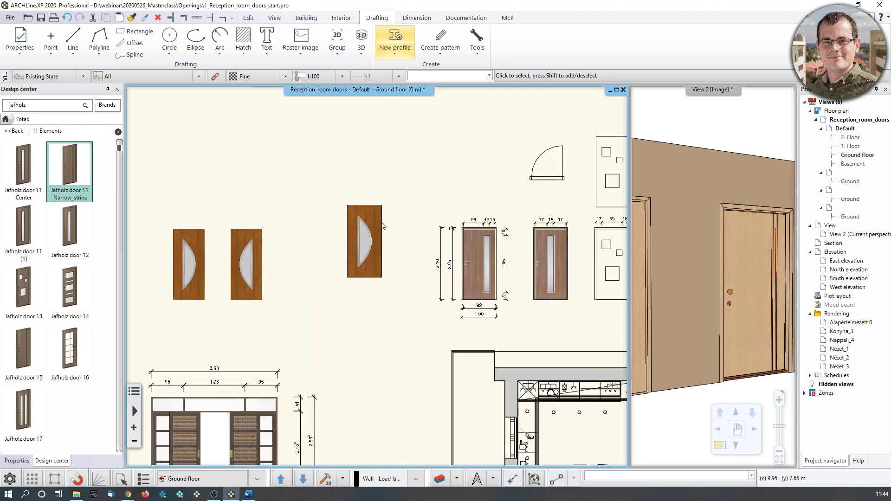
{"action": "middle_click_drag", "start_coordinate": [288, 374], "coordinate": [386, 238]}
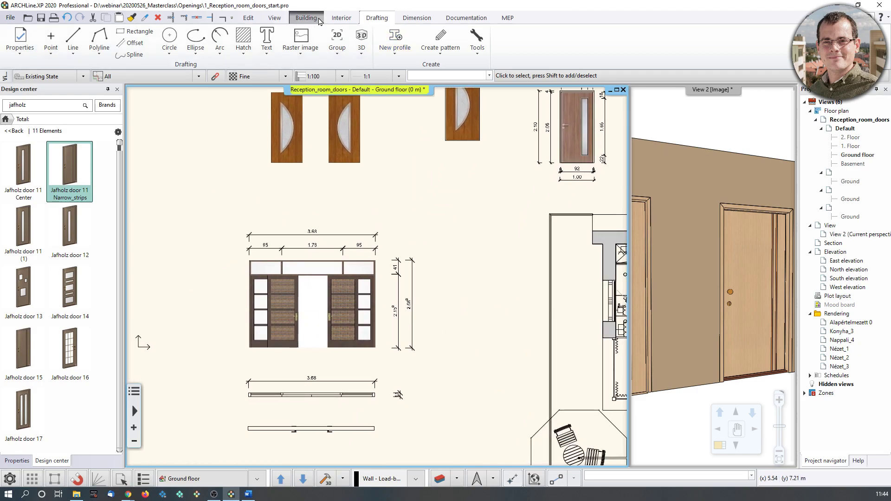
{"action": "left_click", "coordinate": [341, 18]}
{"action": "middle_click_drag", "start_coordinate": [580, 342], "coordinate": [511, 317]}
{"action": "scroll", "coordinate": [716, 308], "scroll_direction": "down", "scroll_amount": 5}
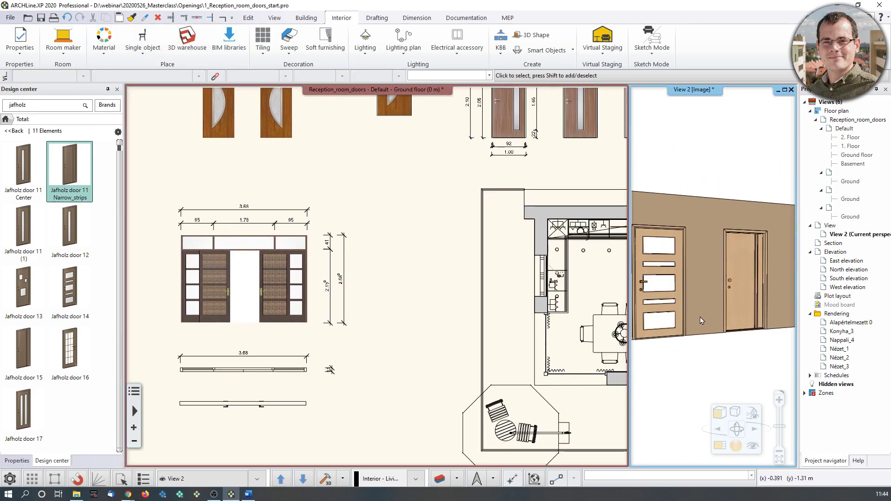
{"action": "scroll", "coordinate": [509, 314], "scroll_direction": "down", "scroll_amount": 5}
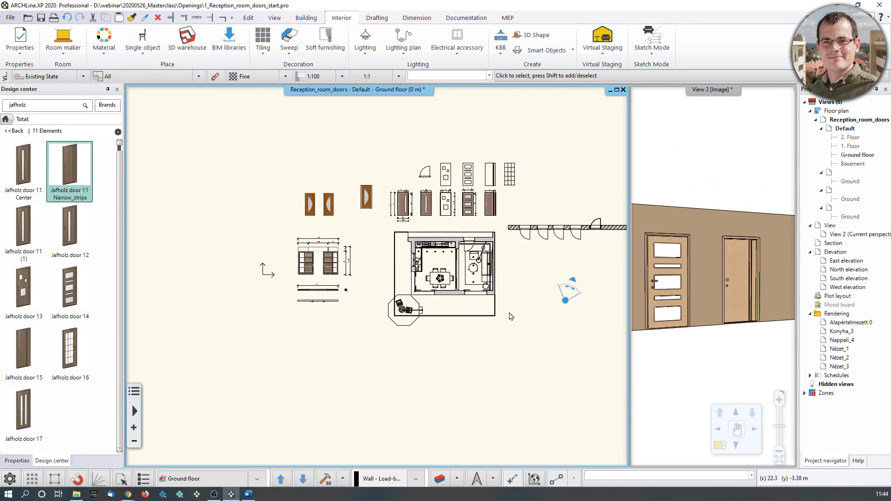
- Move the camera into the dining room, make the 3D view the main window and examine the large sliding door
{"action": "left_click", "coordinate": [574, 278]}
{"action": "left_click", "coordinate": [579, 275]}
{"action": "left_click_drag", "start_coordinate": [572, 278], "coordinate": [452, 263]}
{"action": "left_click", "coordinate": [715, 274]}
{"action": "double_click", "coordinate": [710, 89]}
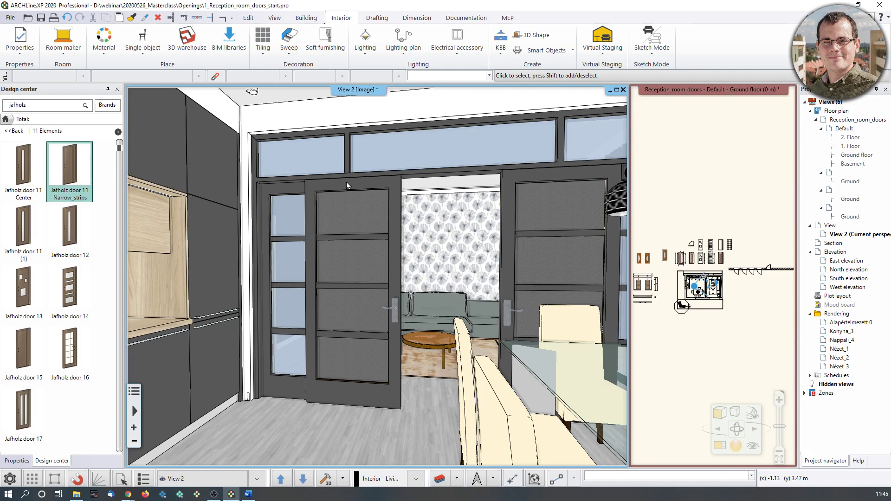
{"action": "left_click", "coordinate": [726, 304]}
{"action": "scroll", "coordinate": [727, 304], "scroll_direction": "up", "scroll_amount": 3}
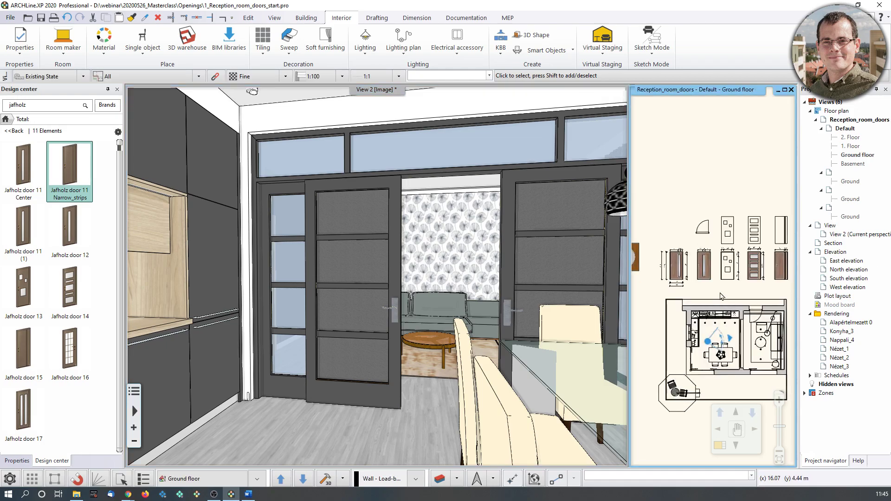
{"action": "middle_click_drag", "start_coordinate": [529, 305], "coordinate": [506, 305]}
{"action": "left_click", "coordinate": [732, 353]}
{"action": "scroll", "coordinate": [732, 353], "scroll_direction": "down", "scroll_amount": 3}
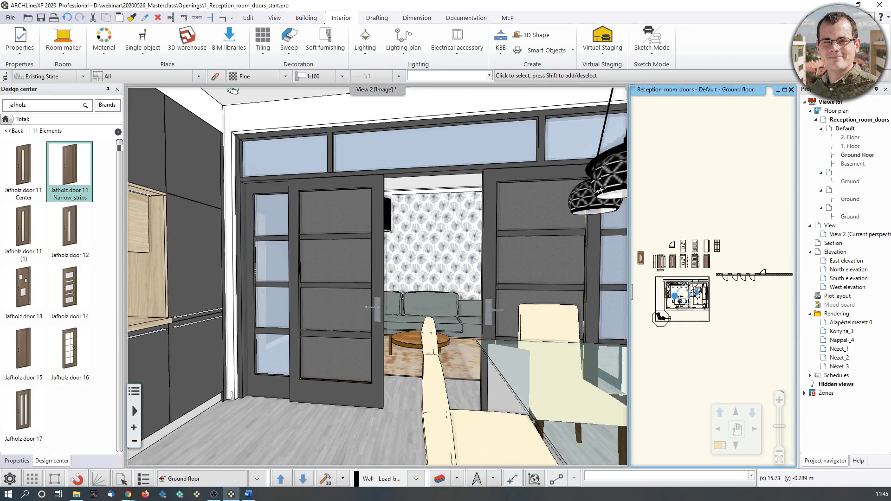
- Move the camera back in front of the free-standing wall and examine the row of placed Jafholz doors in 3D
{"action": "left_click_drag", "start_coordinate": [674, 296], "coordinate": [740, 307]}
{"action": "left_click_drag", "start_coordinate": [763, 304], "coordinate": [738, 288]}
{"action": "left_click", "coordinate": [481, 290]}
{"action": "scroll", "coordinate": [483, 298], "scroll_direction": "up", "scroll_amount": 1}
{"action": "scroll", "coordinate": [482, 298], "scroll_direction": "up", "scroll_amount": 3}
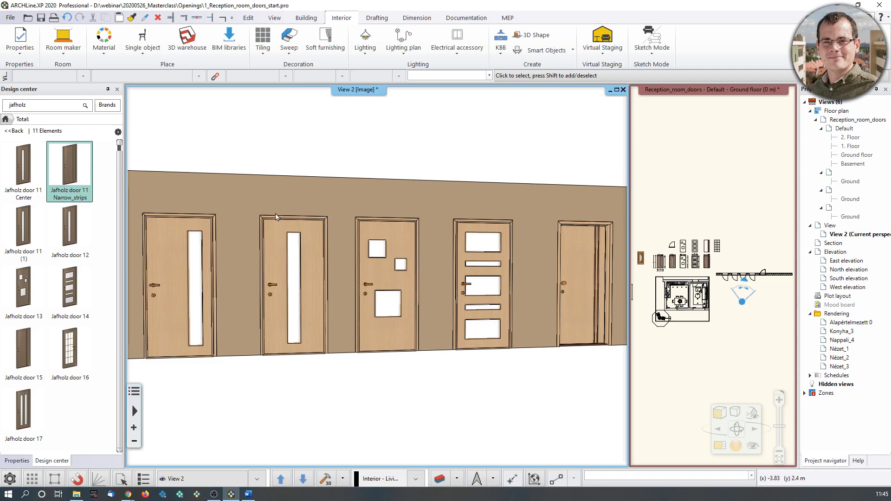
{"action": "middle_click_drag", "start_coordinate": [305, 282], "coordinate": [236, 285]}
{"action": "scroll", "coordinate": [428, 392], "scroll_direction": "up", "scroll_amount": 4}
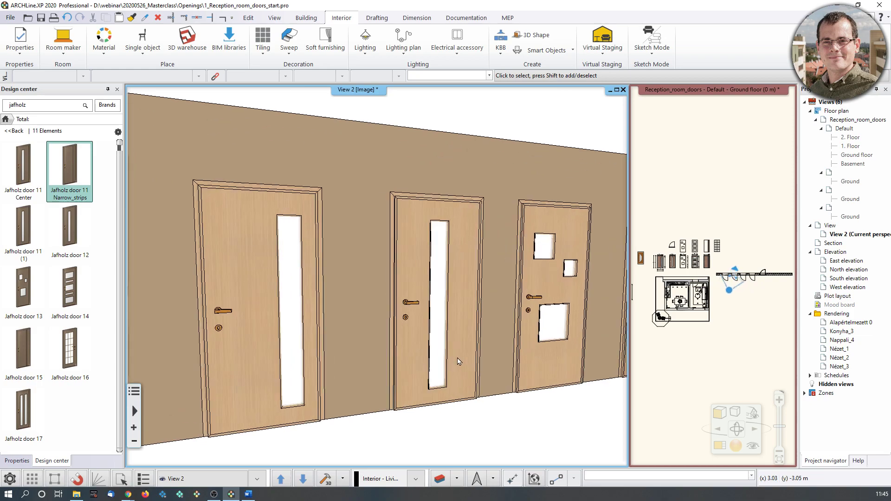
- Set the opening angle of the door left of the three-square-window door to 80° so that it stands open
{"action": "left_click", "coordinate": [428, 392]}
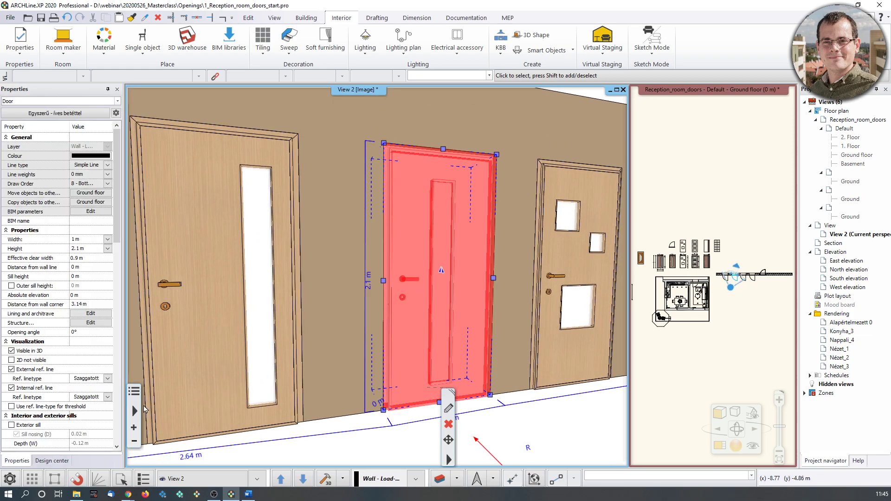
{"action": "left_click", "coordinate": [89, 332]}
{"action": "type", "text": "80"}
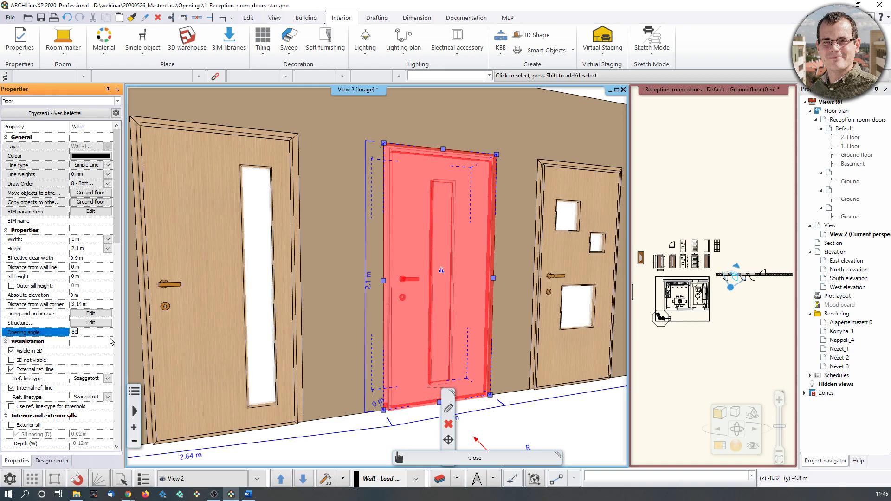
{"action": "key", "text": "Return"}
{"action": "key", "text": "Escape"}
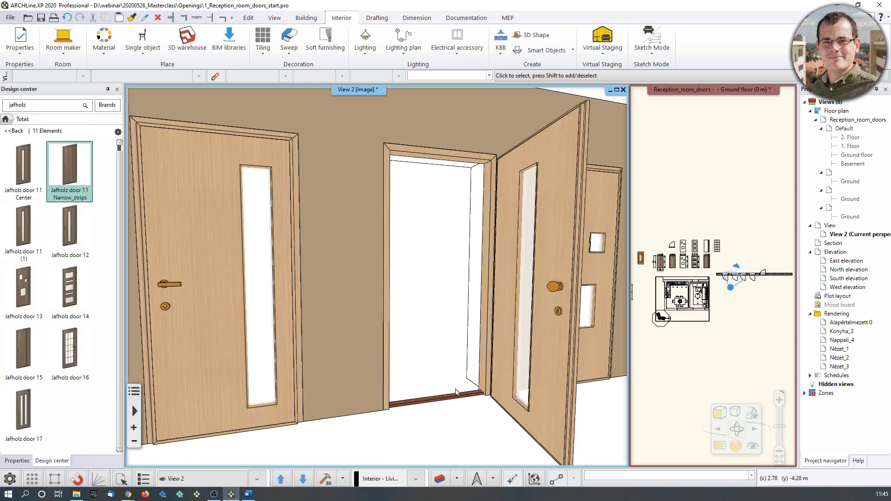
- Examine the row of doors with the opened leaf in 3D, and move the camera to the sliding door drawings on the floor plan
{"action": "middle_click_drag", "start_coordinate": [445, 397], "coordinate": [424, 386]}
{"action": "scroll", "coordinate": [473, 364], "scroll_direction": "down", "scroll_amount": 4}
{"action": "mouse_move", "coordinate": [475, 363]}
{"action": "middle_mouse_down"}
{"action": "mouse_move", "coordinate": [437, 346]}
{"action": "mouse_move", "coordinate": [213, 344]}
{"action": "middle_mouse_up"}
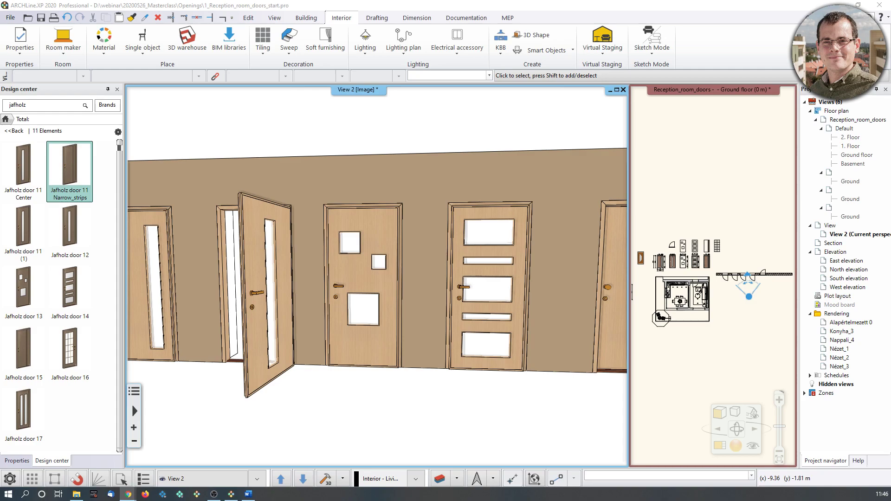
{"action": "middle_click_drag", "start_coordinate": [586, 301], "coordinate": [480, 314]}
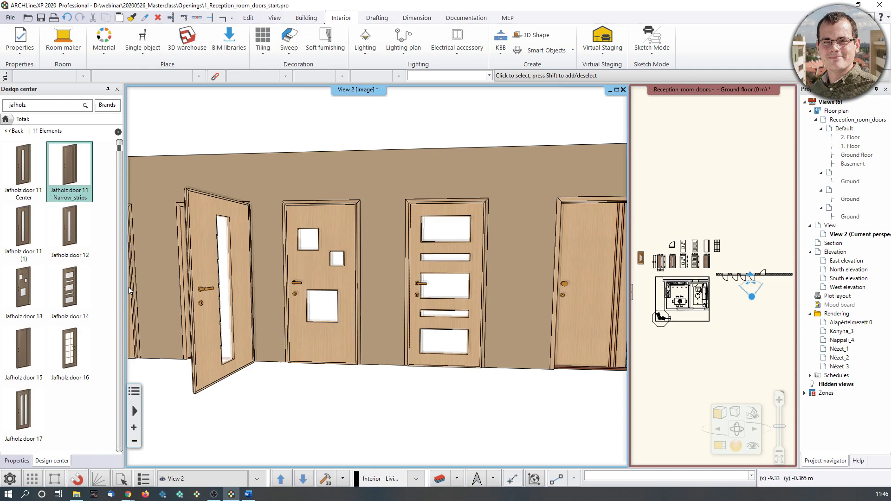
{"action": "left_click", "coordinate": [710, 325]}
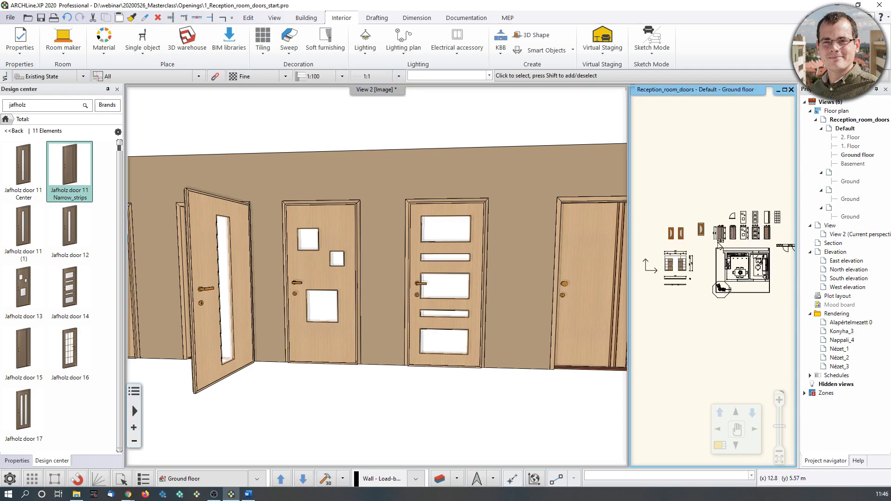
{"action": "mouse_move", "coordinate": [767, 271]}
{"action": "left_mouse_down"}
{"action": "mouse_move", "coordinate": [683, 288]}
{"action": "mouse_move", "coordinate": [698, 291]}
{"action": "left_mouse_up"}
{"action": "left_click", "coordinate": [487, 224]}
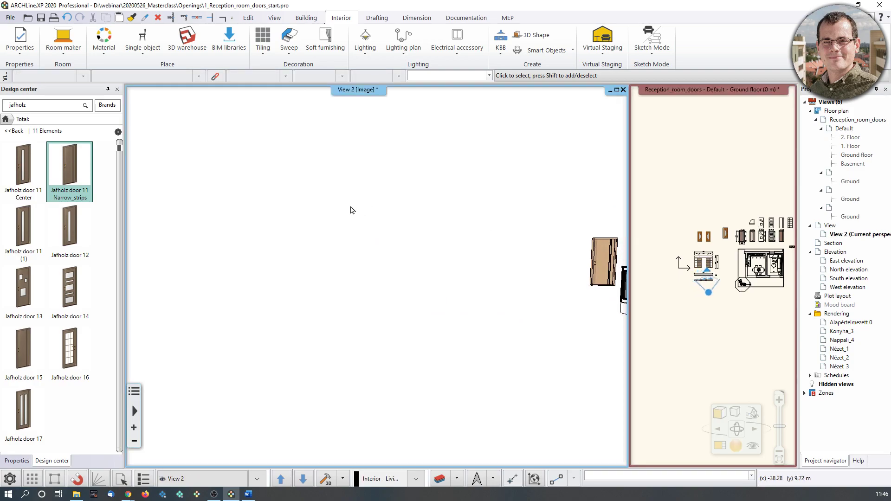
{"action": "scroll", "coordinate": [708, 282], "scroll_direction": "up", "scroll_amount": 5}
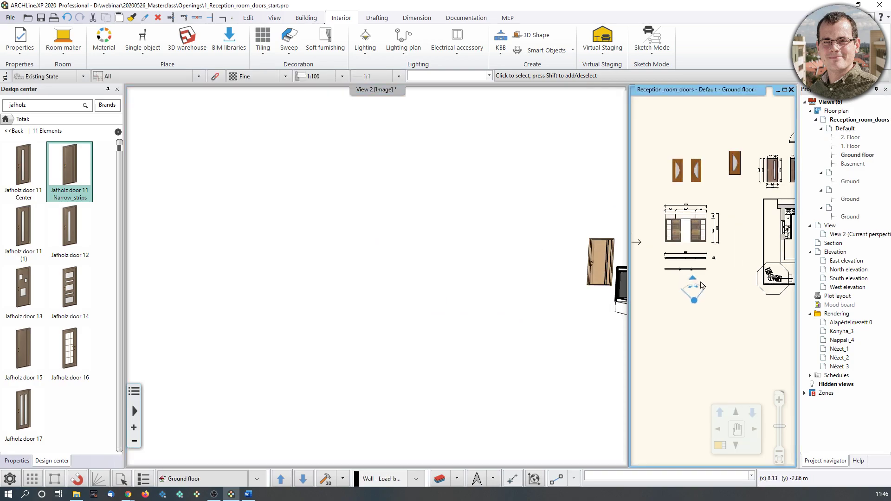
{"action": "left_click", "coordinate": [717, 250]}
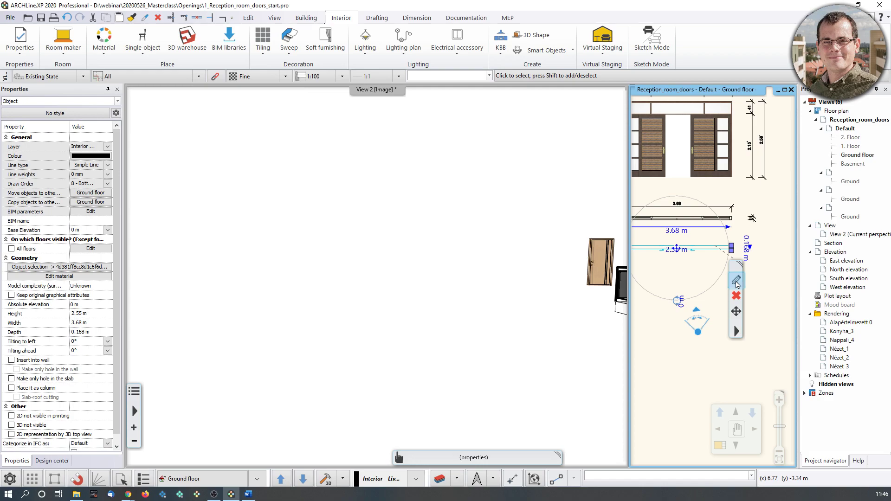
{"action": "key", "text": "Delete"}
{"action": "left_click", "coordinate": [485, 268]}
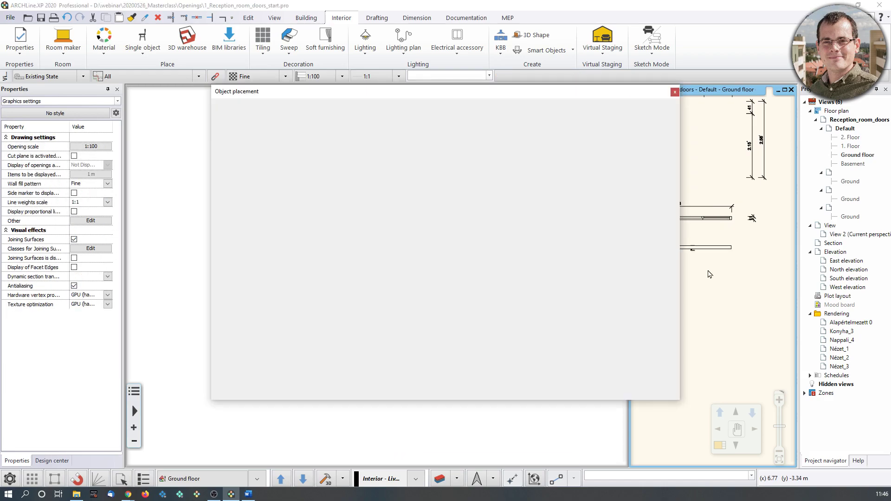
{"action": "left_click", "coordinate": [674, 91]}
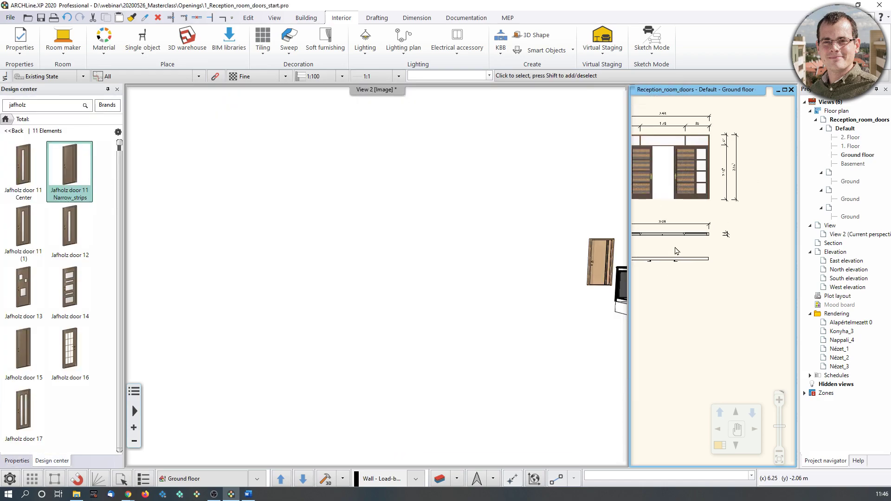
- Reposition the camera in front of the free area beside the house, open the 3D Warehouse and search it for maykspin
{"action": "left_click", "coordinate": [449, 290]}
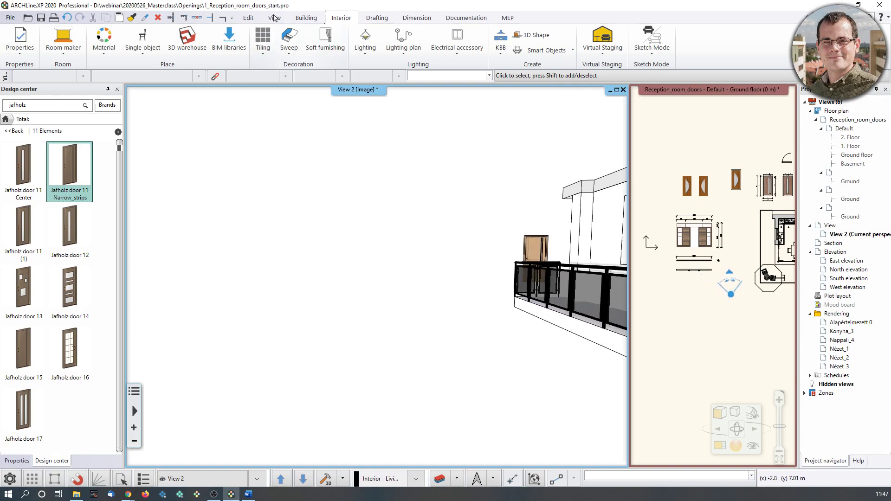
{"action": "left_click", "coordinate": [187, 47]}
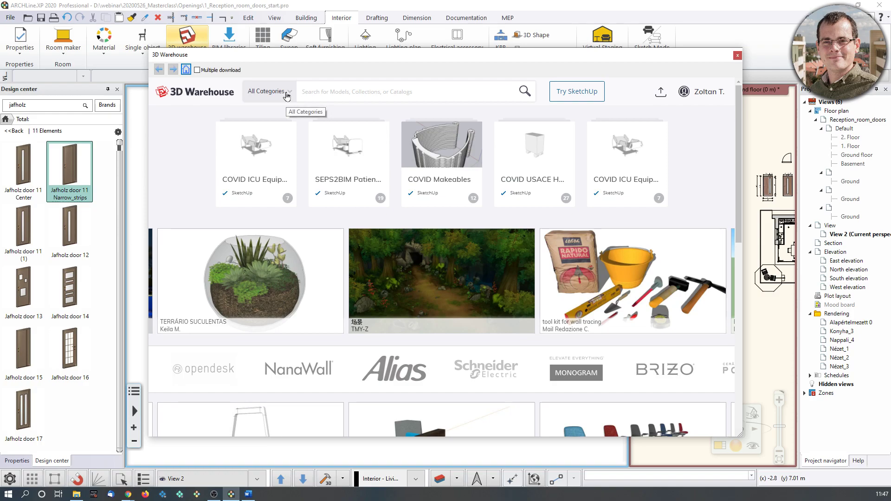
{"action": "type", "text": "maxks"}
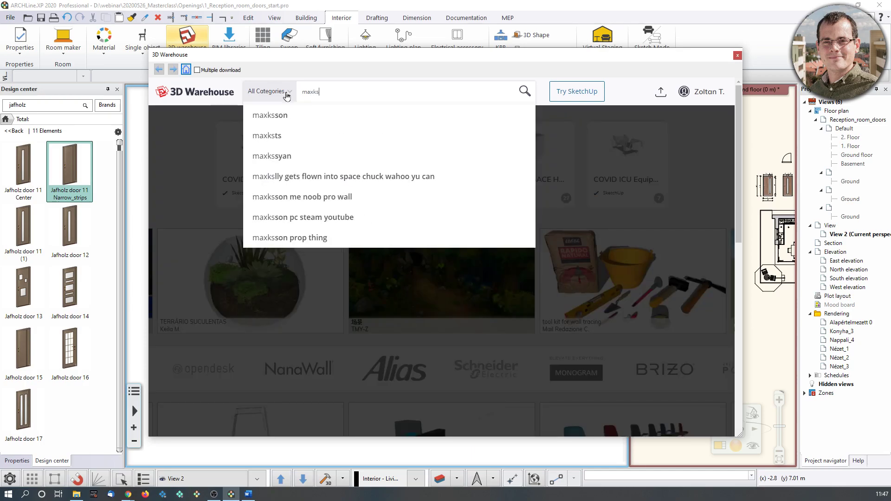
{"action": "key", "text": "BackSpace"}
{"action": "key", "text": "BackSpace"}
{"action": "type", "text": "ysk"}
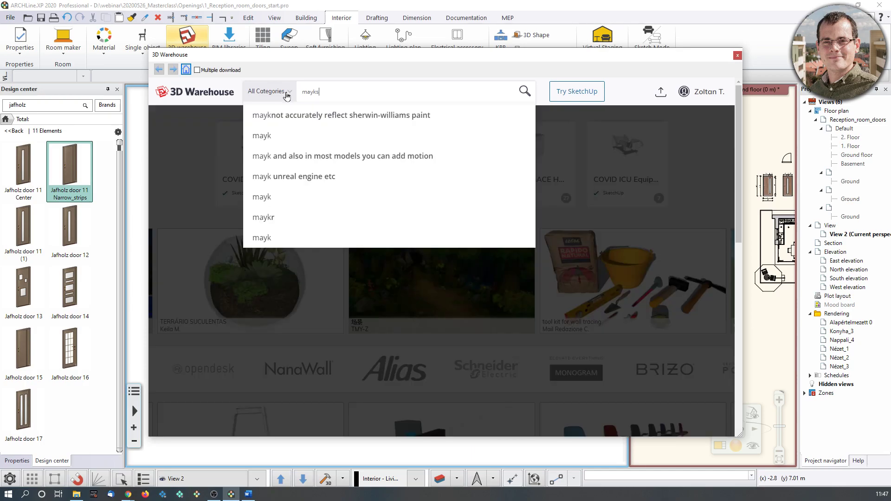
{"action": "type", "text": "pin"}
{"action": "key", "text": "Return"}
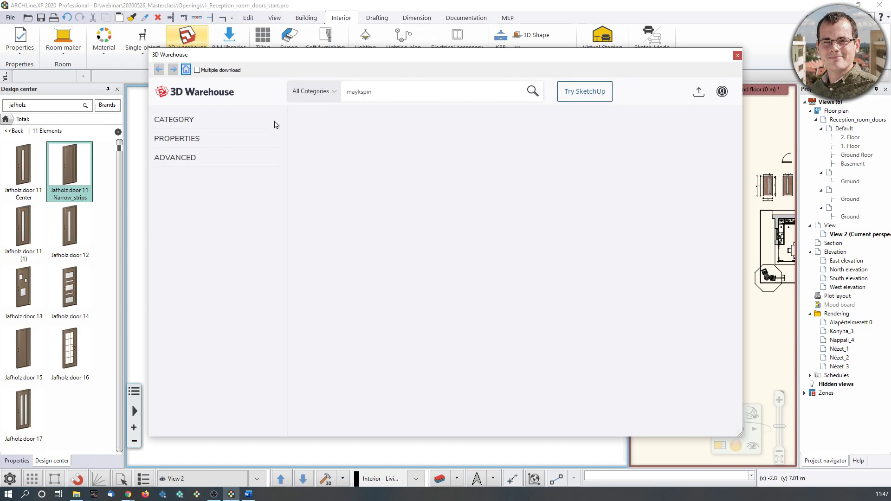
- Refine the 3D Warehouse search to maykspin2, using the suggested term
{"action": "type", "text": "2"}
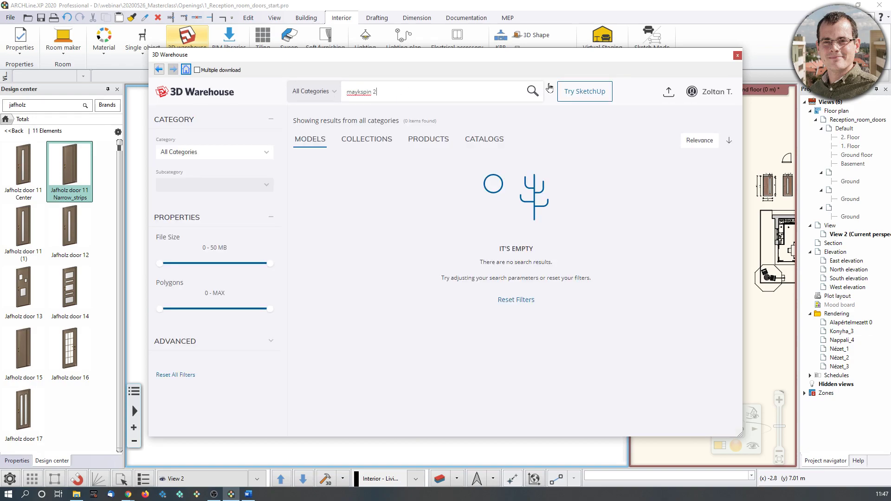
{"action": "left_click", "coordinate": [532, 91]}
{"action": "key", "text": "ctrl+a"}
{"action": "type", "text": "mayk"}
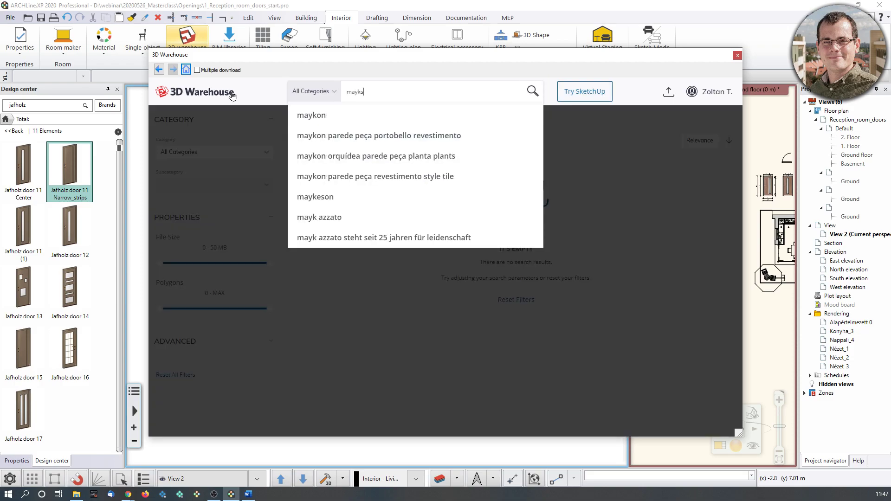
{"action": "type", "text": "spl"}
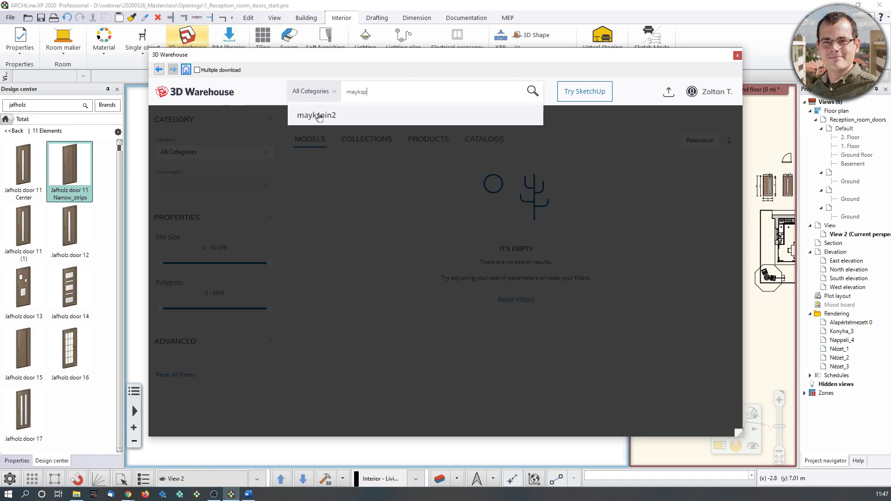
{"action": "left_click", "coordinate": [317, 115]}
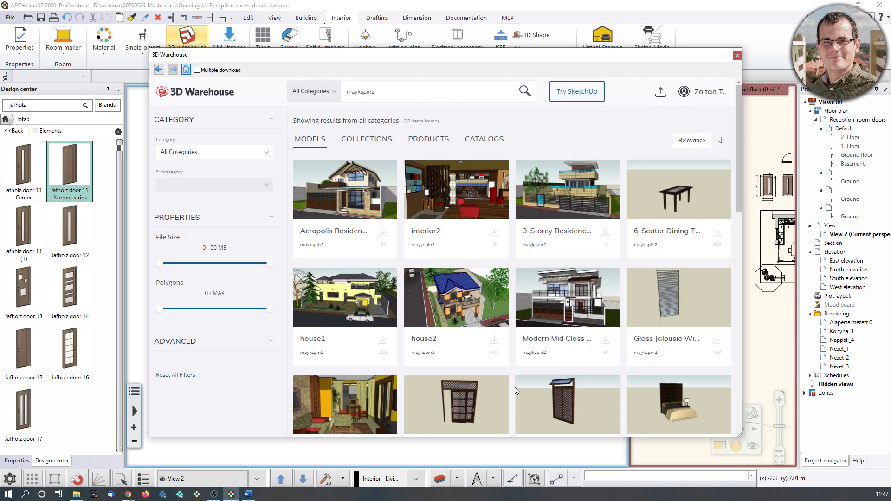
- Download the Sliding Door model with the blue glass panes and place it in the 3D view beside the house
{"action": "scroll", "coordinate": [603, 389], "scroll_direction": "down", "scroll_amount": 3}
{"action": "scroll", "coordinate": [649, 375], "scroll_direction": "up", "scroll_amount": 3}
{"action": "scroll", "coordinate": [649, 370], "scroll_direction": "down", "scroll_amount": 10}
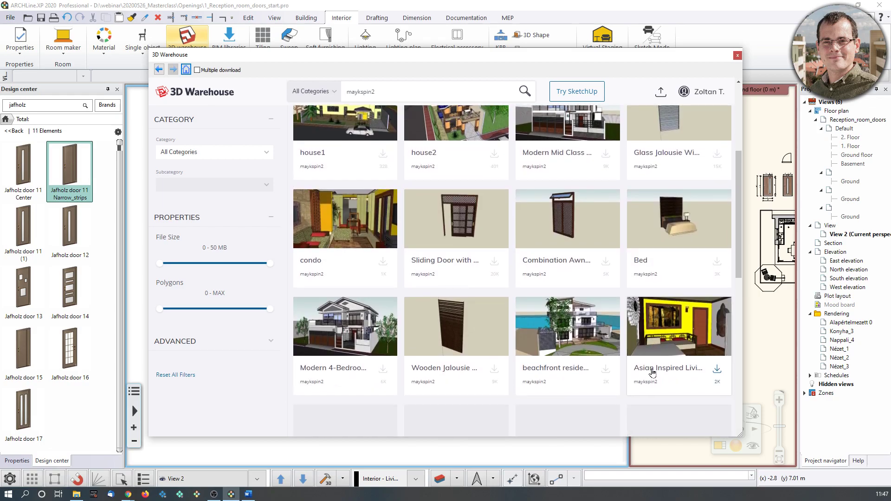
{"action": "scroll", "coordinate": [686, 288], "scroll_direction": "up", "scroll_amount": 1}
{"action": "left_click", "coordinate": [688, 271]}
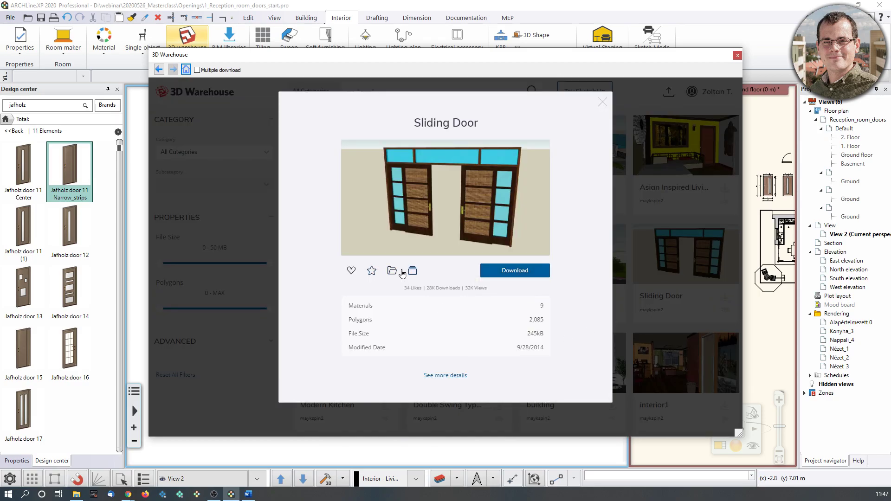
{"action": "left_click", "coordinate": [514, 270]}
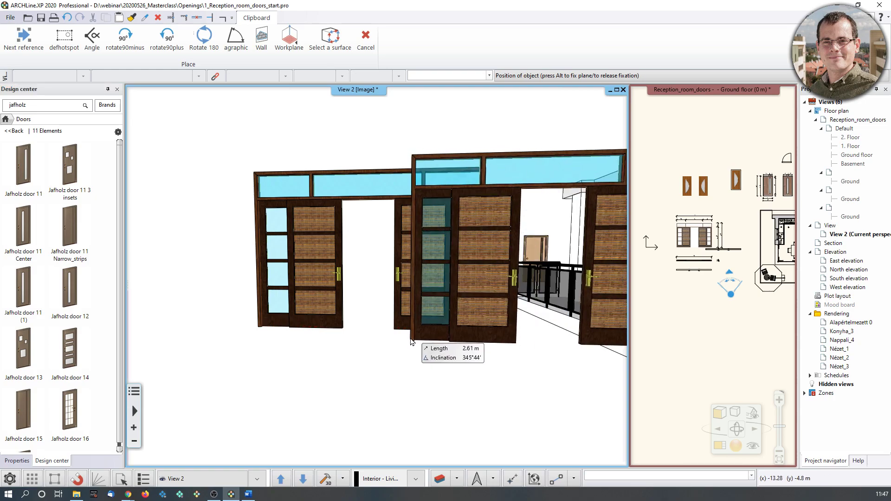
{"action": "key", "text": "Escape"}
- Set the width of the placed sliding door object to 4 m
{"action": "middle_click_drag", "start_coordinate": [416, 314], "coordinate": [389, 312]}
{"action": "scroll", "coordinate": [389, 311], "scroll_direction": "up", "scroll_amount": 3}
{"action": "left_click", "coordinate": [390, 308]}
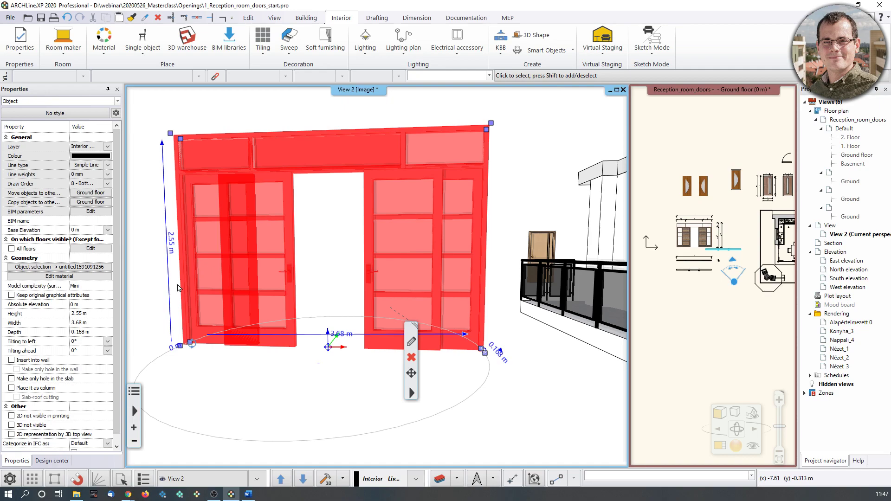
{"action": "left_click", "coordinate": [340, 335]}
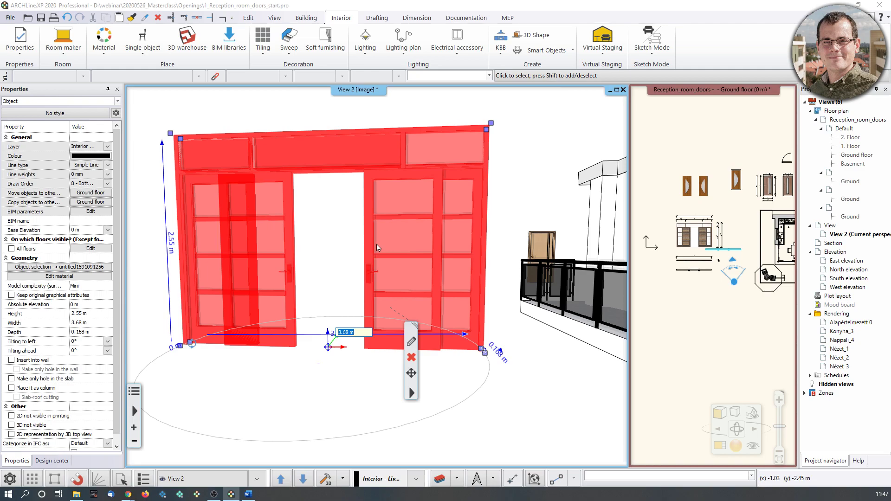
{"action": "type", "text": "4"}
{"action": "key", "text": "Return"}
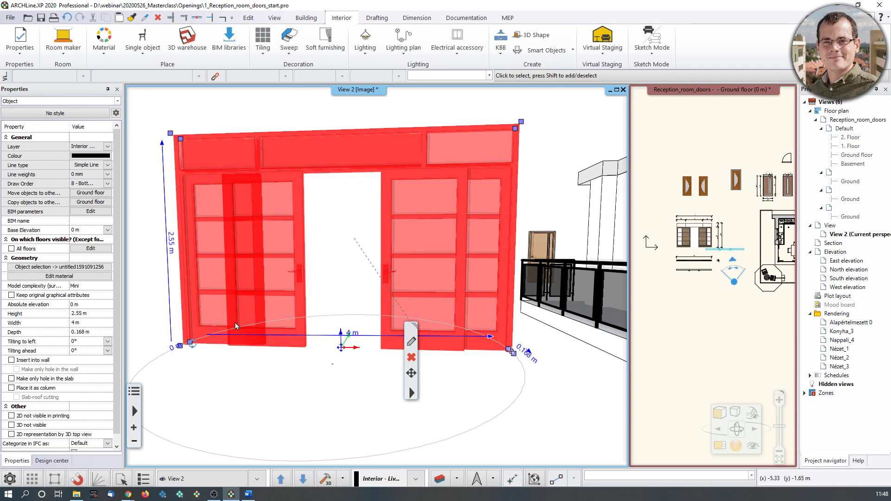
- Set the width of the sliding door object to 3 m
{"action": "middle_click_drag", "start_coordinate": [480, 345], "coordinate": [484, 340]}
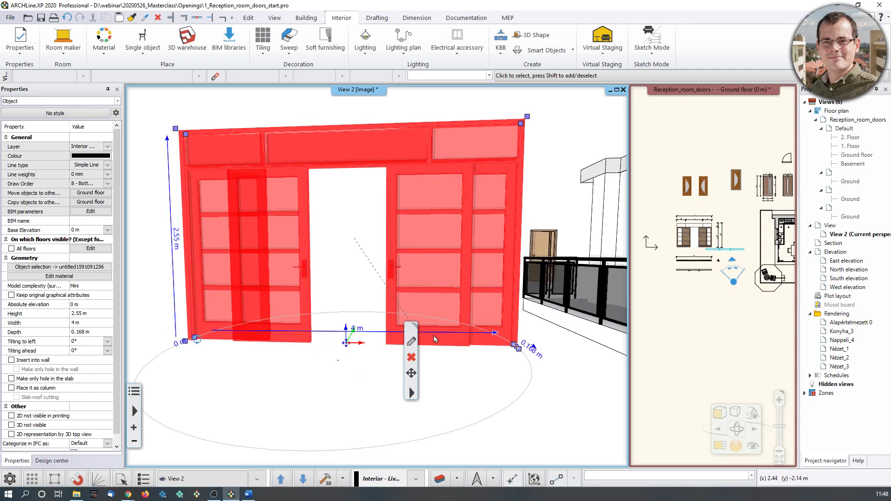
{"action": "scroll", "coordinate": [349, 251], "scroll_direction": "up", "scroll_amount": 1}
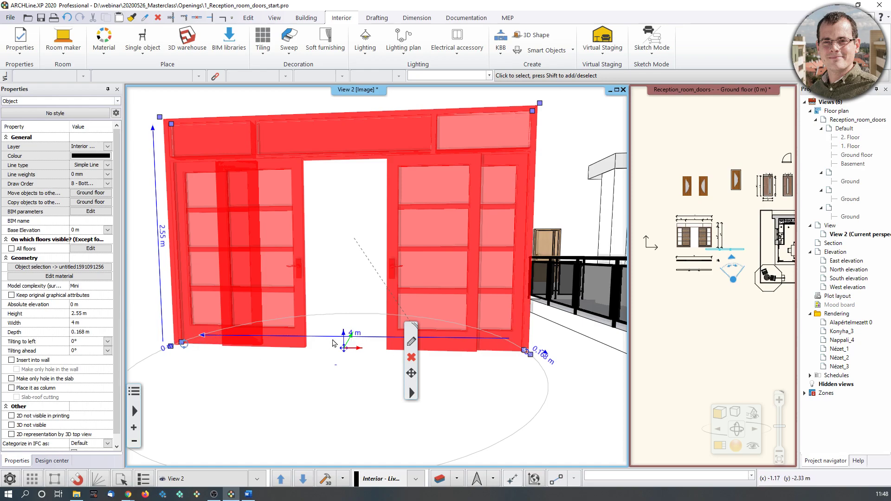
{"action": "left_click", "coordinate": [360, 334]}
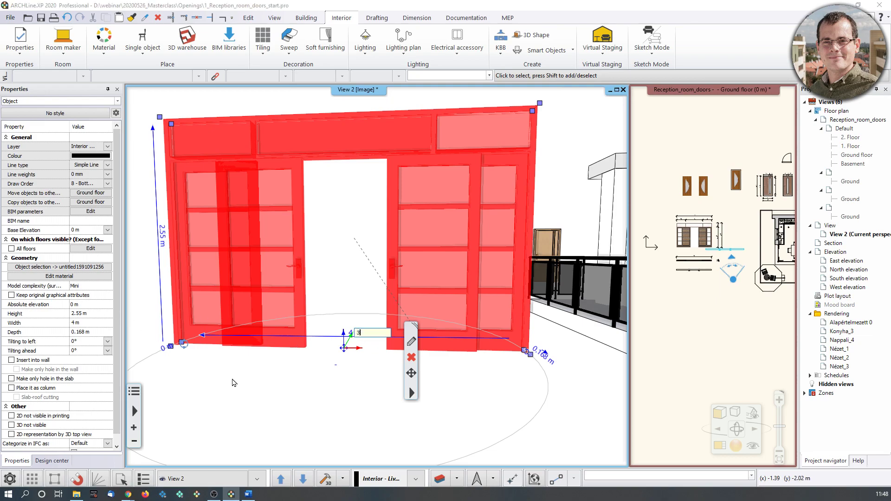
{"action": "key", "text": "Escape"}
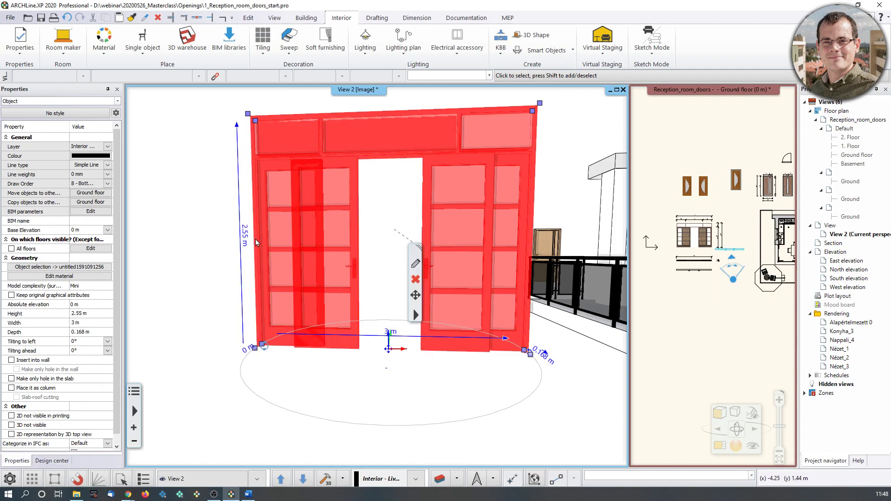
- Set the height of the sliding door object to 3 m and open its object placement settings
{"action": "middle_click_drag", "start_coordinate": [282, 205], "coordinate": [274, 207]}
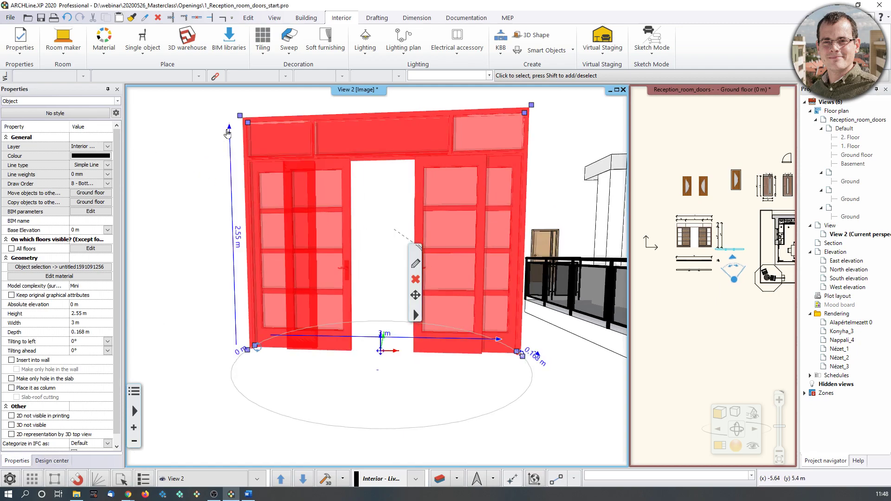
{"action": "left_click", "coordinate": [240, 249]}
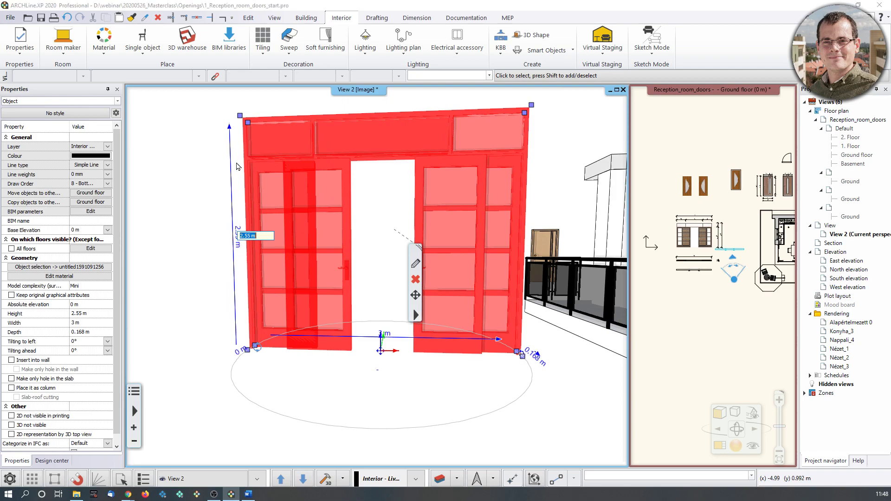
{"action": "type", "text": "3"}
{"action": "key", "text": "Return"}
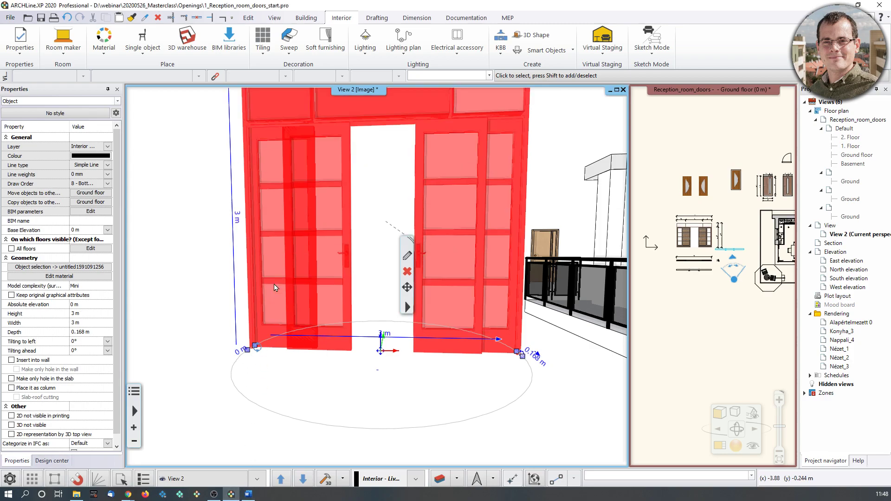
{"action": "scroll", "coordinate": [268, 316], "scroll_direction": "down", "scroll_amount": 2}
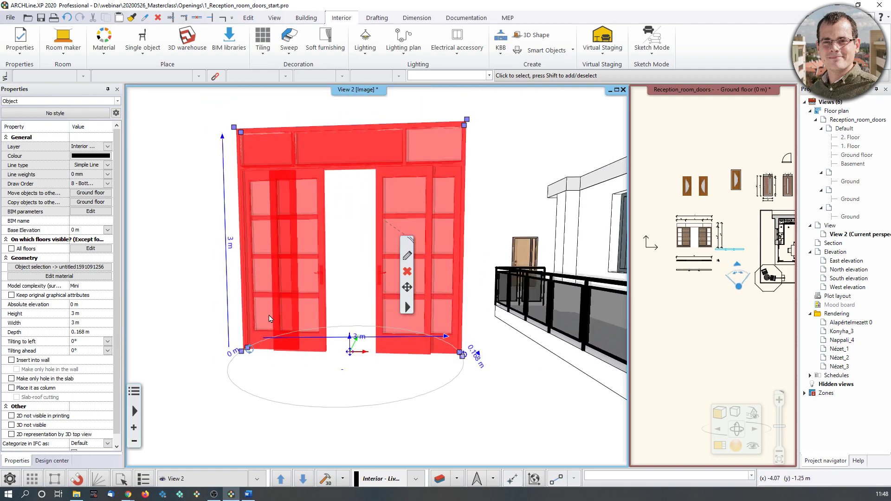
{"action": "left_click", "coordinate": [407, 255]}
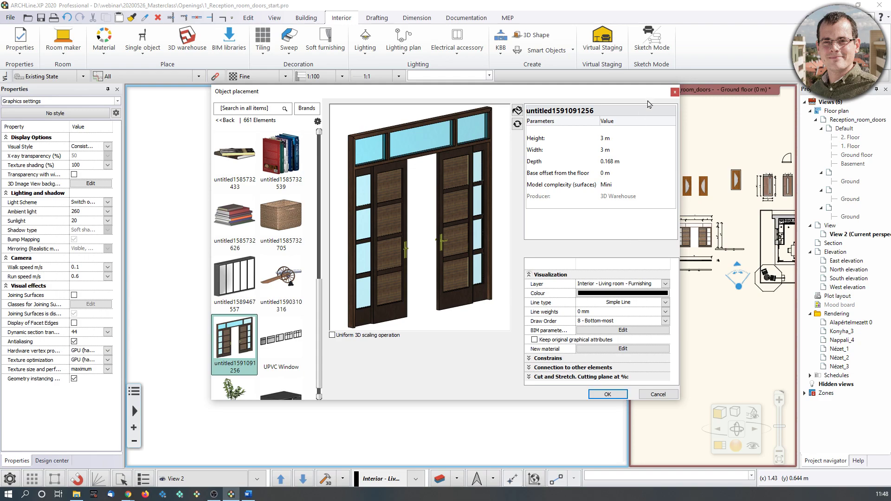
- Close the object placement settings and check the placed sliding door's editing handles in the 3D view
{"action": "left_click", "coordinate": [674, 91]}
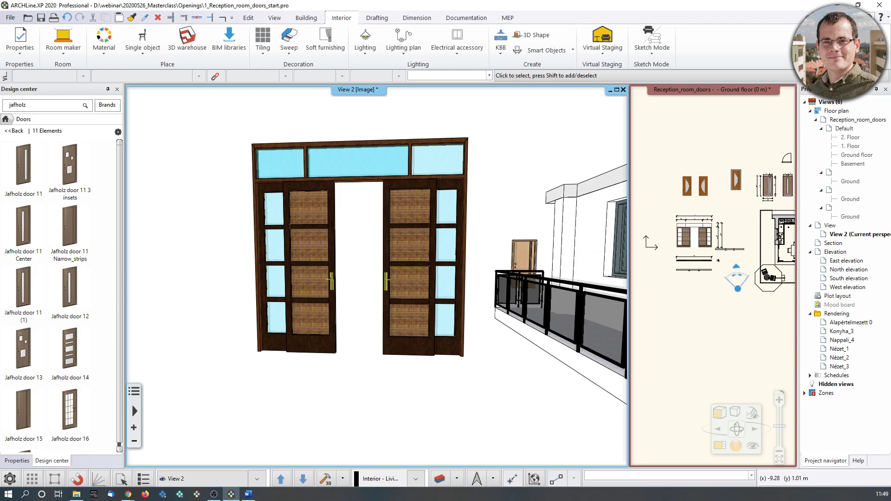
{"action": "left_click", "coordinate": [284, 338]}
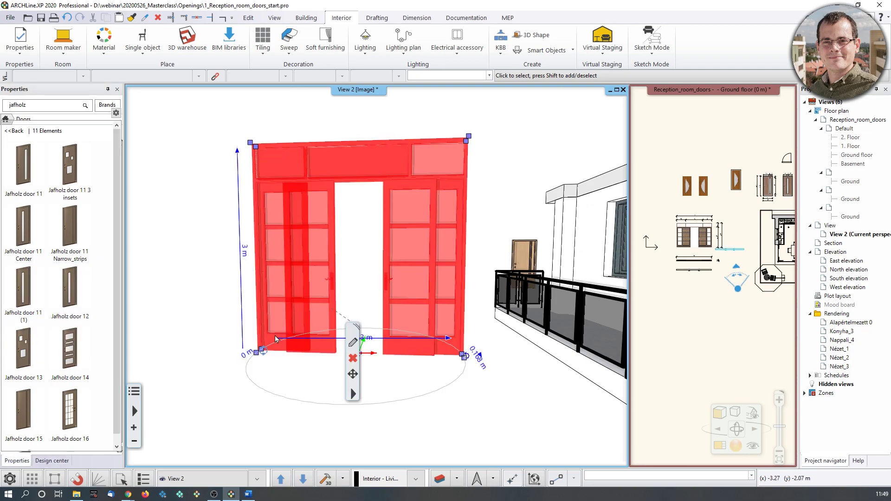
{"action": "left_click", "coordinate": [450, 343]}
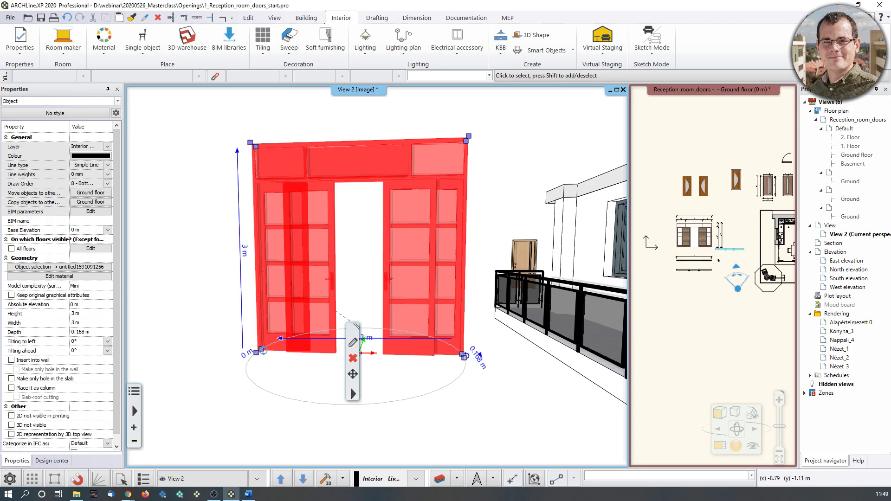
- Browse the indoor double doors in the design center and show the details of Double door one side fixed
{"action": "left_click", "coordinate": [51, 461]}
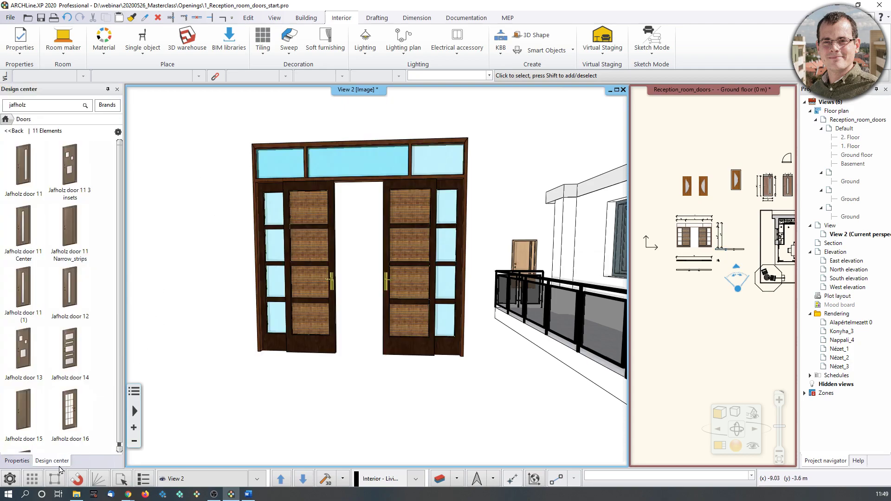
{"action": "left_click", "coordinate": [16, 131]}
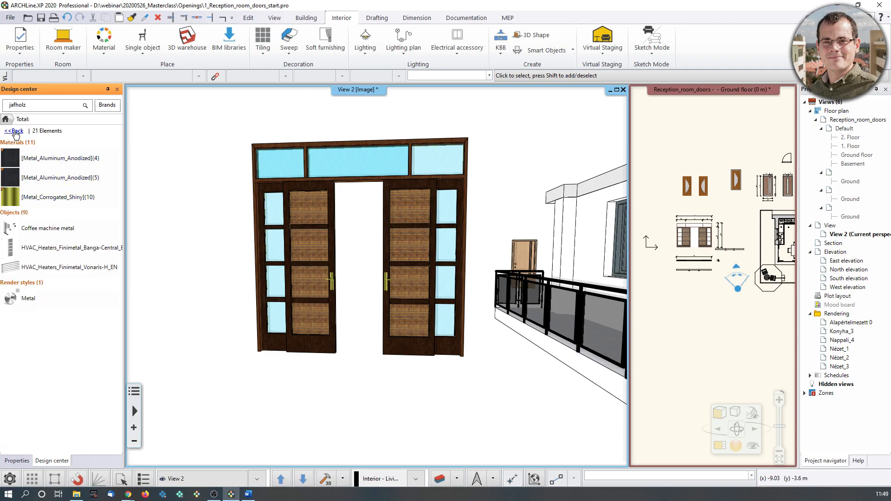
{"action": "left_click", "coordinate": [14, 131]}
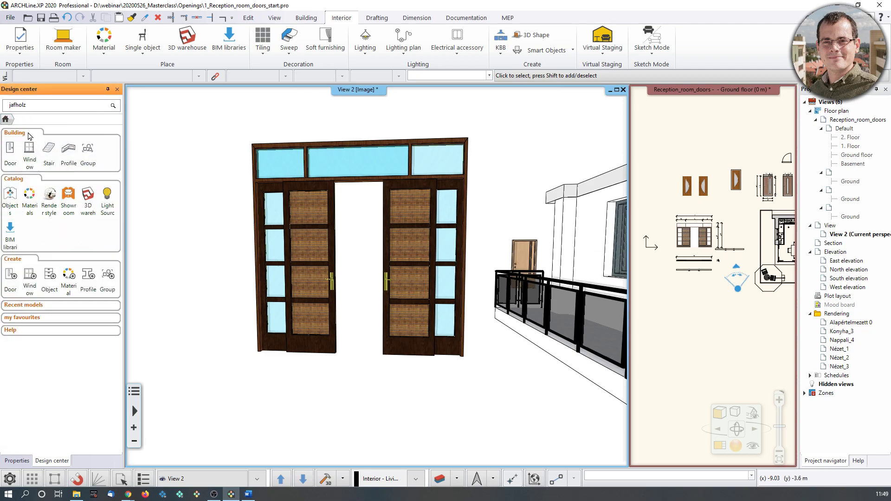
{"action": "left_click", "coordinate": [12, 158]}
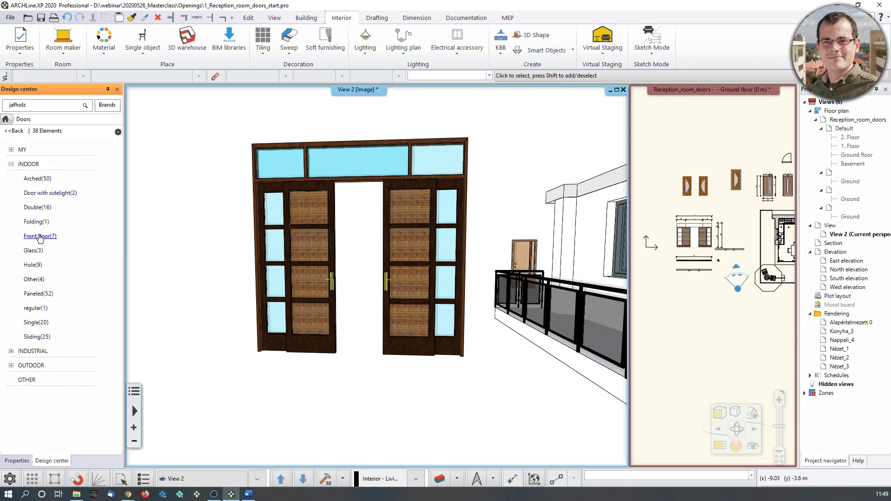
{"action": "left_click", "coordinate": [37, 207]}
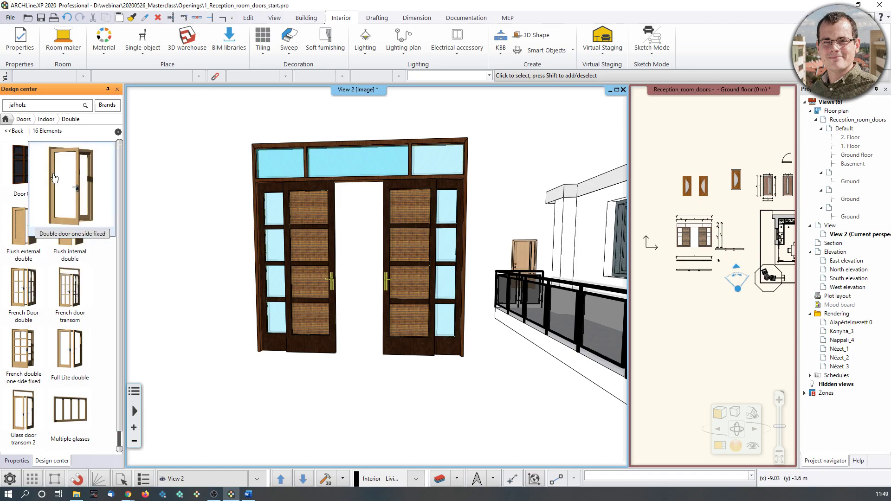
{"action": "right_click", "coordinate": [80, 172]}
{"action": "left_click", "coordinate": [139, 190]}
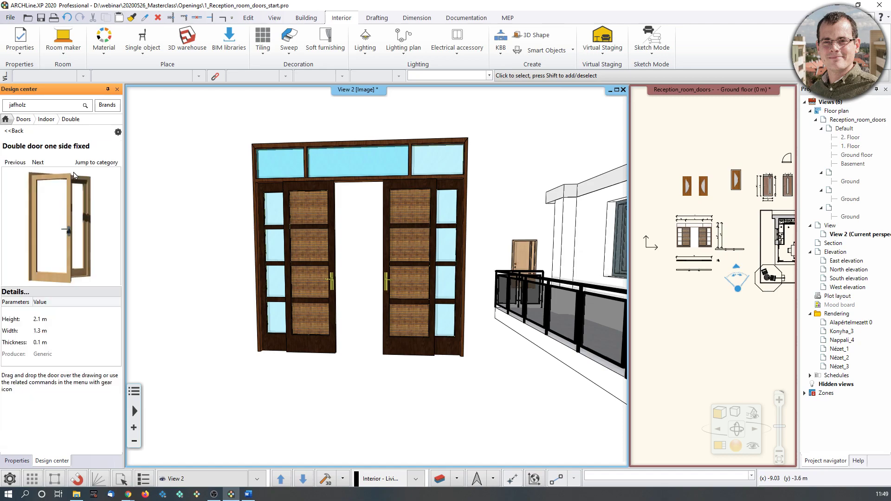
- Inspect the settings and BIM parameters of Double door one side fixed, leaving both without changes
{"action": "left_click", "coordinate": [118, 133]}
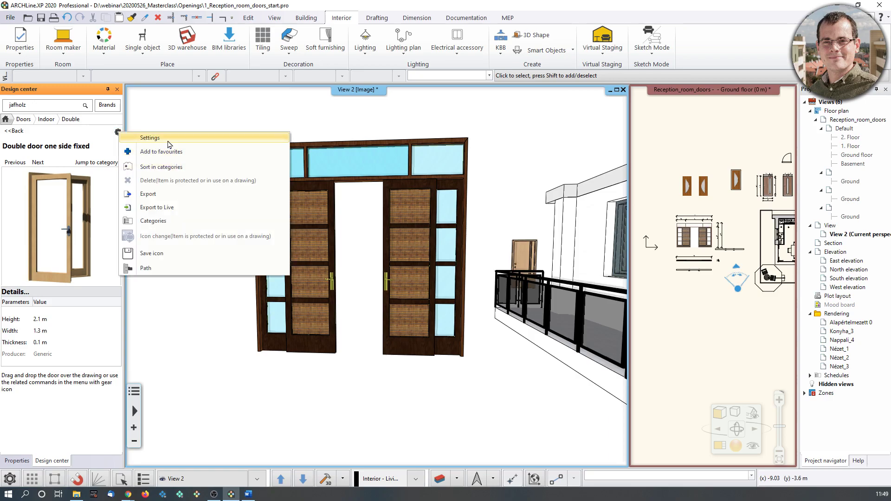
{"action": "left_click", "coordinate": [141, 137]}
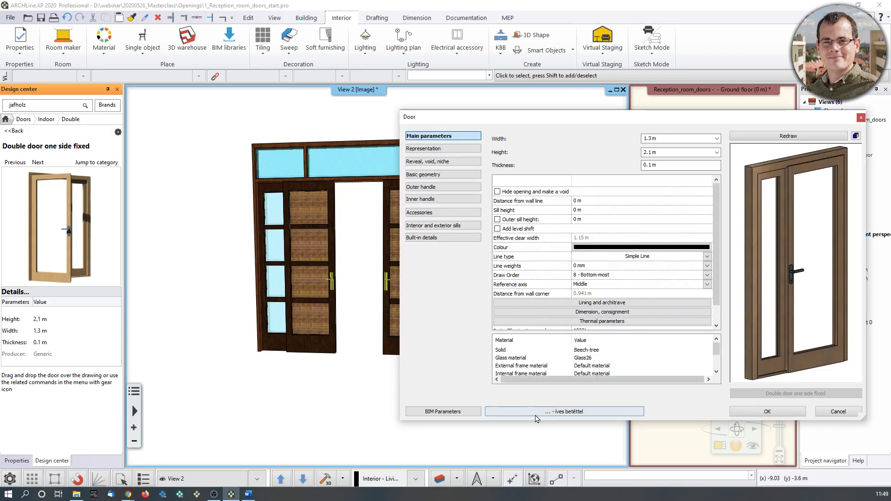
{"action": "left_click", "coordinate": [442, 411]}
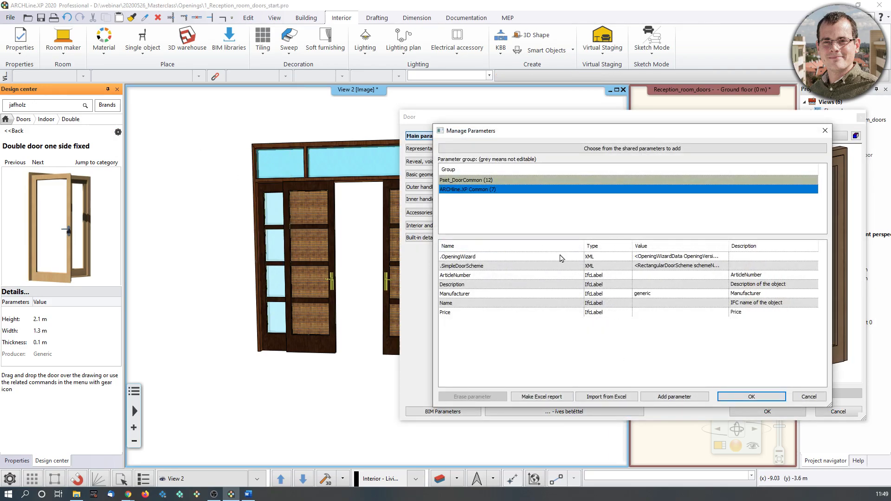
{"action": "left_click", "coordinate": [825, 131]}
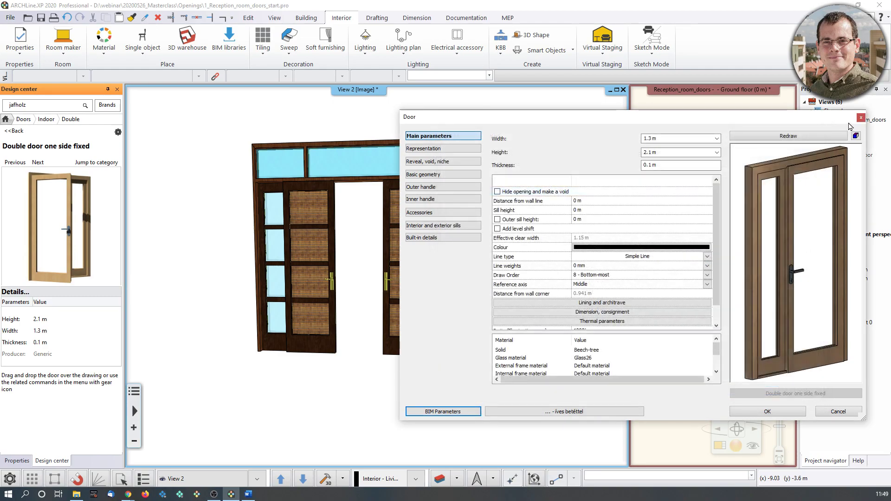
{"action": "left_click", "coordinate": [861, 117]}
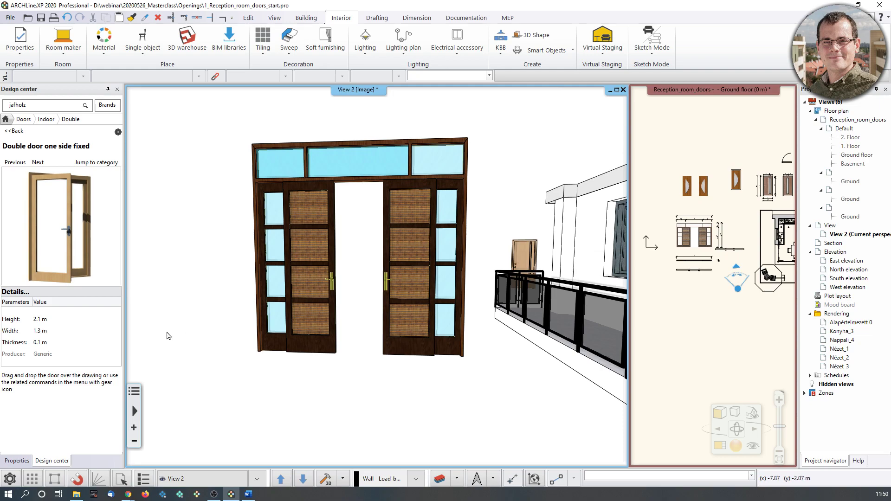
- Reopen the BIM parameters of Double door one side fixed and view the form for adding a parameter, without adding one
{"action": "left_click", "coordinate": [319, 344]}
{"action": "key", "text": "Escape"}
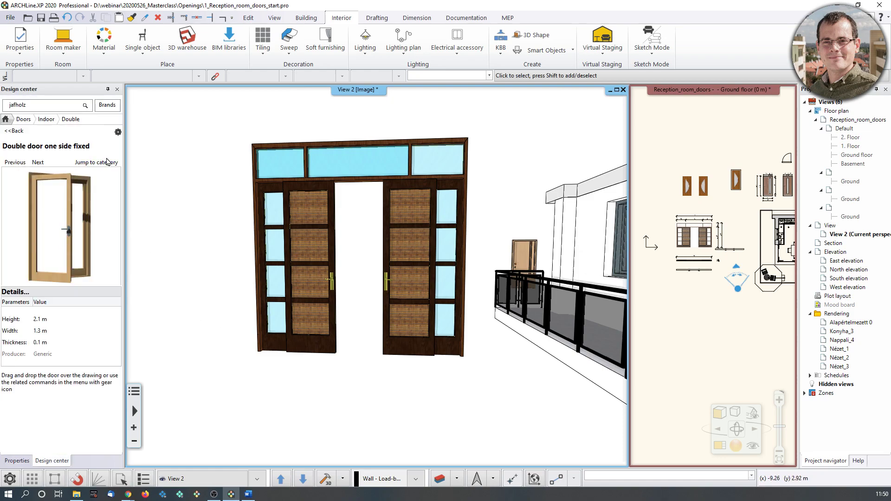
{"action": "left_click", "coordinate": [118, 131]}
{"action": "left_click", "coordinate": [135, 139]}
{"action": "left_click", "coordinate": [470, 410]}
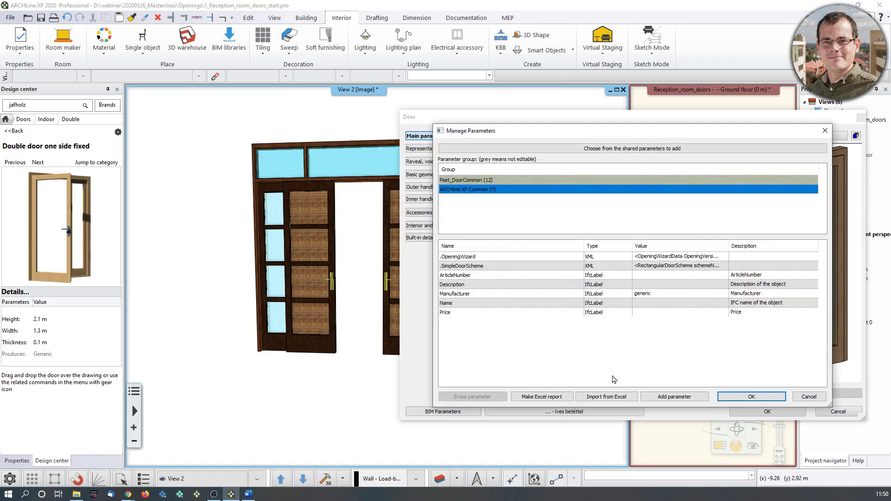
{"action": "left_click", "coordinate": [674, 396]}
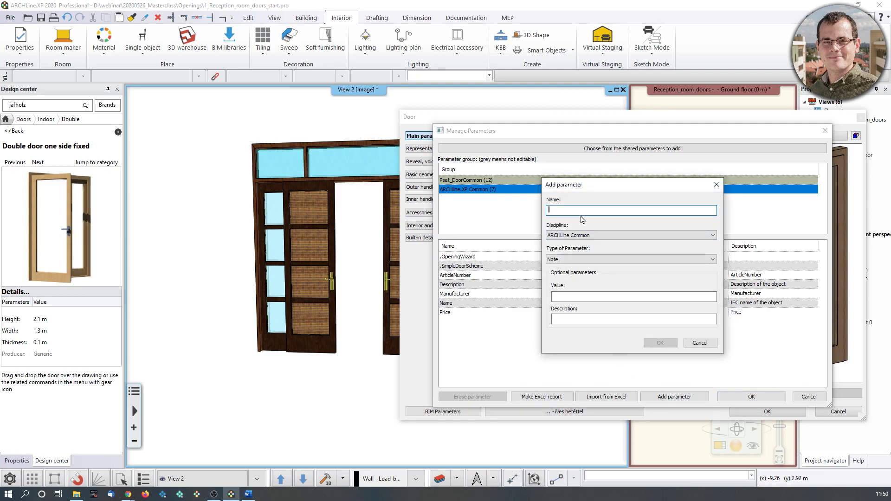
{"action": "left_click", "coordinate": [716, 186]}
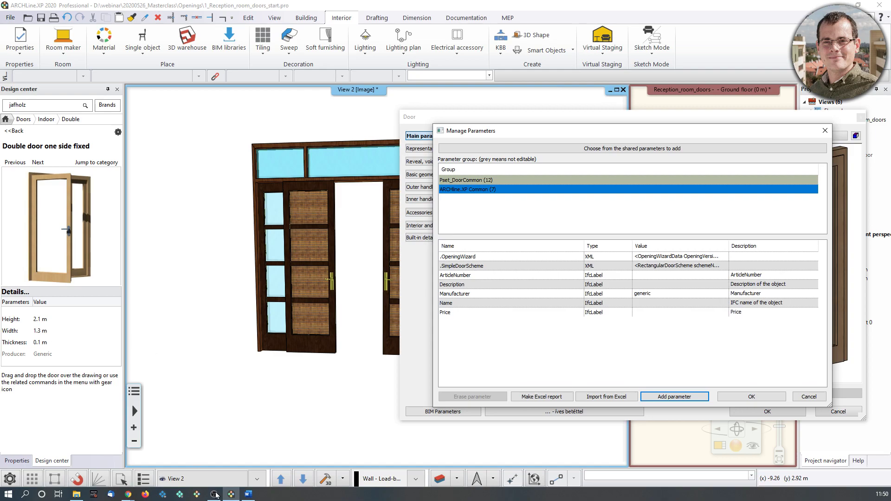
- Switch to the ARCHLine.XP Webinars page in Chrome and look through the advanced courses, intermediate courses and webinar archives
{"action": "mouse_move", "coordinate": [127, 498]}
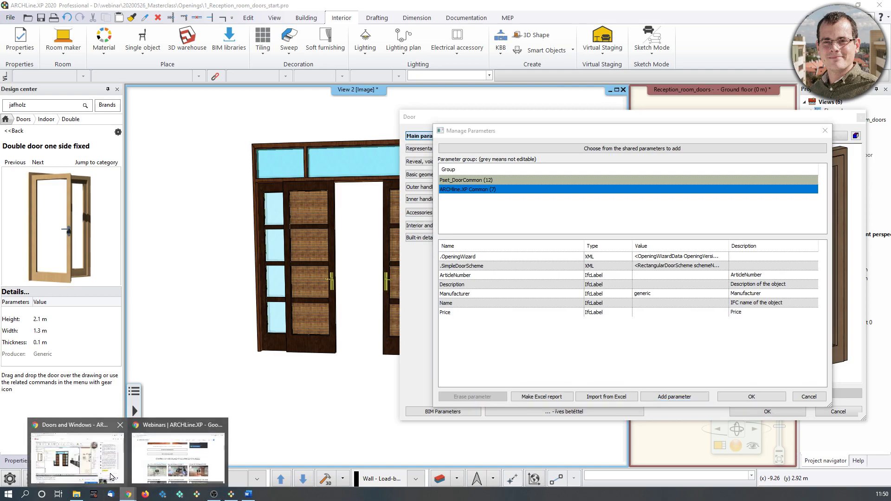
{"action": "left_click", "coordinate": [172, 459]}
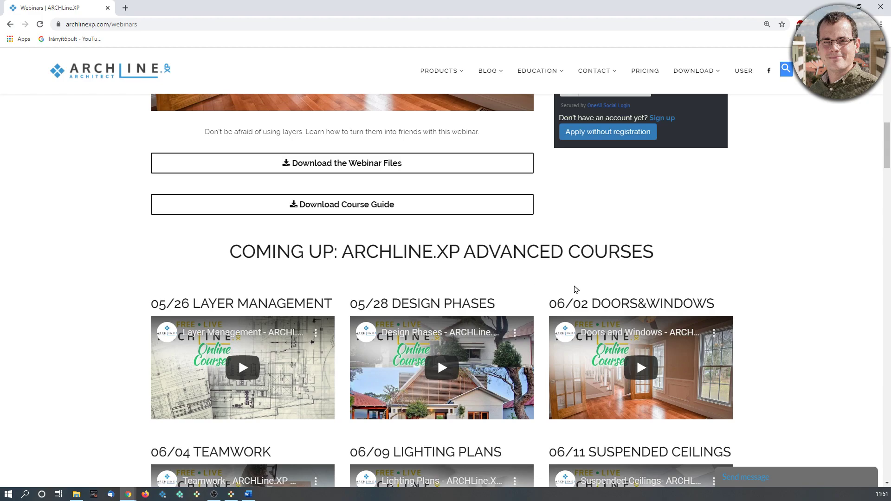
{"action": "scroll", "coordinate": [649, 296], "scroll_direction": "down", "scroll_amount": 3}
{"action": "scroll", "coordinate": [649, 296], "scroll_direction": "down", "scroll_amount": 2}
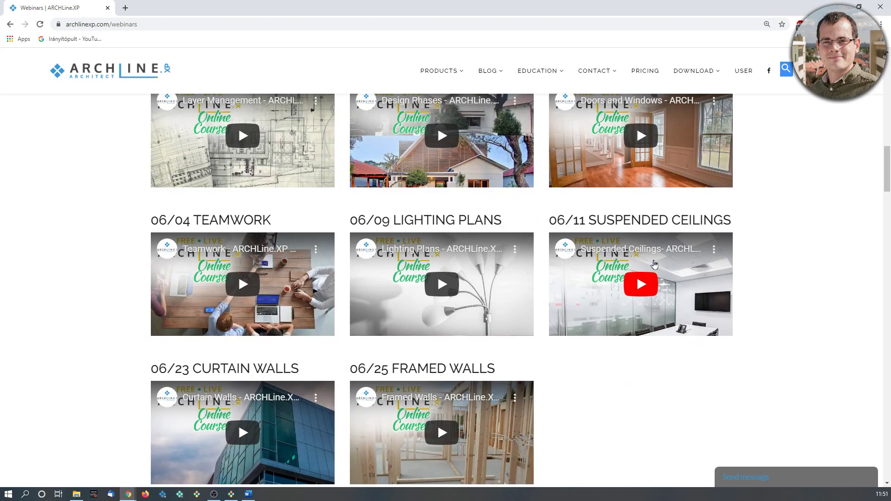
{"action": "scroll", "coordinate": [653, 264], "scroll_direction": "up", "scroll_amount": 2}
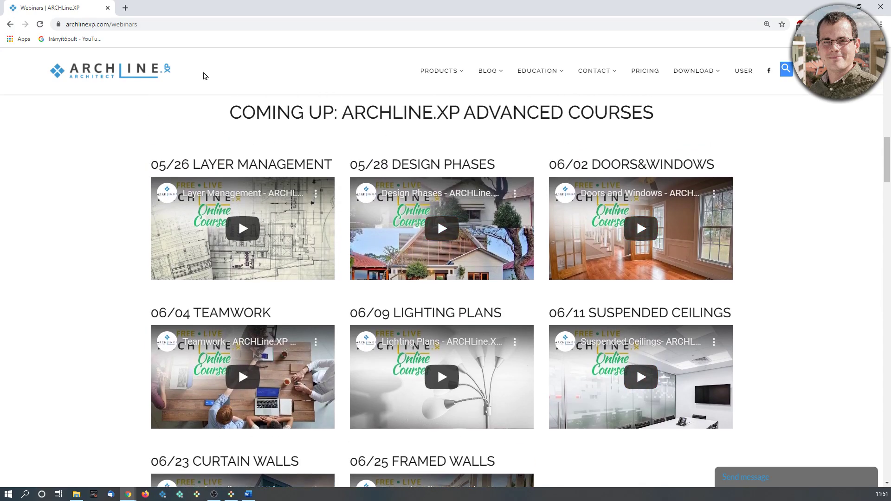
{"action": "scroll", "coordinate": [570, 224], "scroll_direction": "down", "scroll_amount": 20}
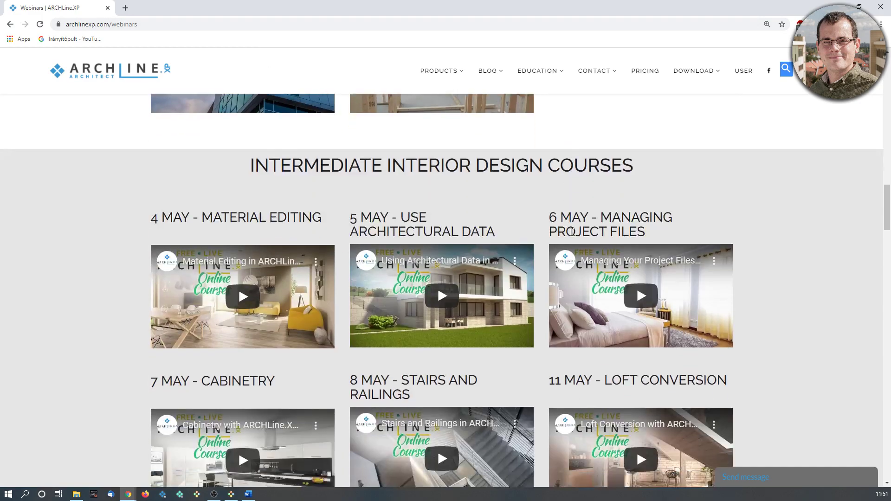
{"action": "scroll", "coordinate": [578, 236], "scroll_direction": "down", "scroll_amount": 18}
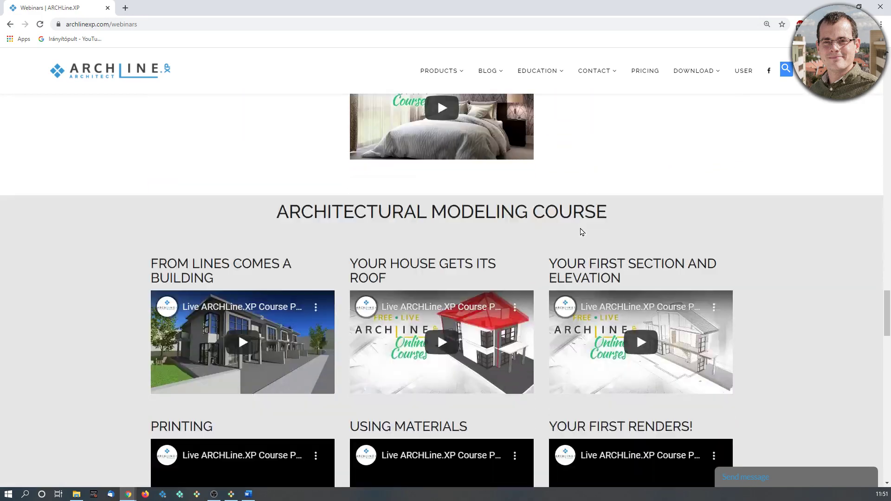
{"action": "scroll", "coordinate": [578, 231], "scroll_direction": "down", "scroll_amount": 16}
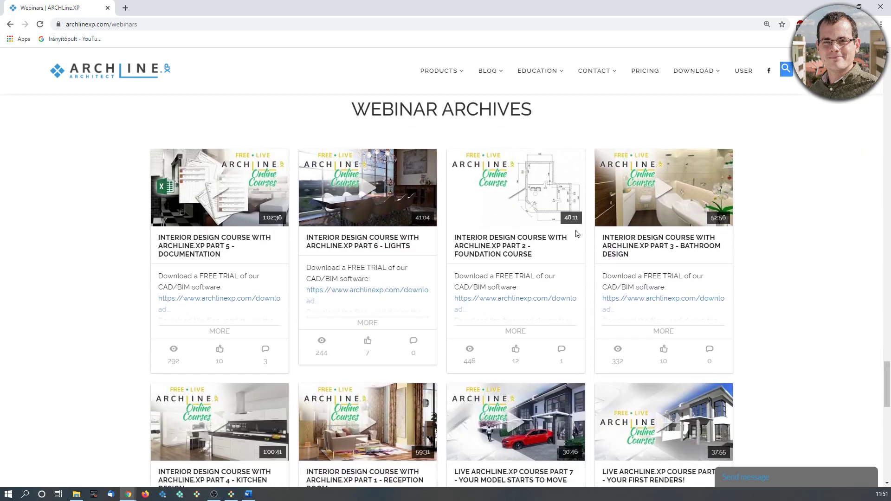
{"action": "scroll", "coordinate": [574, 244], "scroll_direction": "down", "scroll_amount": 3}
{"action": "scroll", "coordinate": [571, 246], "scroll_direction": "up", "scroll_amount": 13}
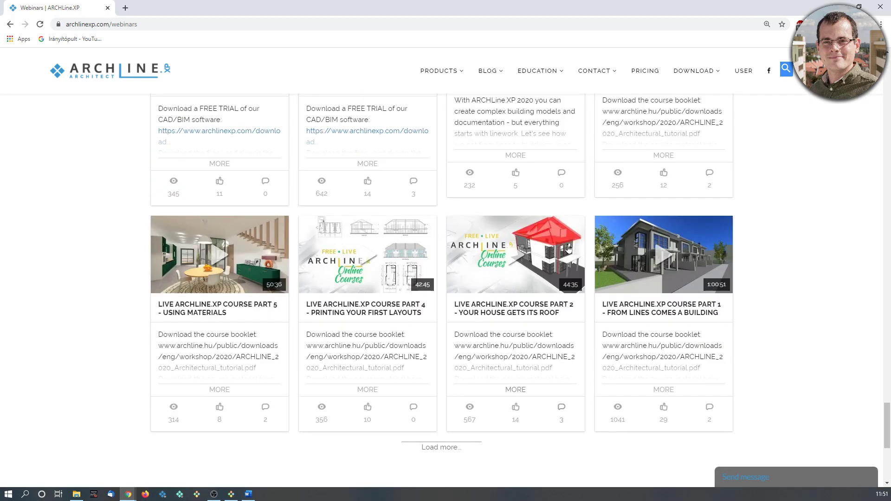
{"action": "scroll", "coordinate": [569, 249], "scroll_direction": "down", "scroll_amount": 16}
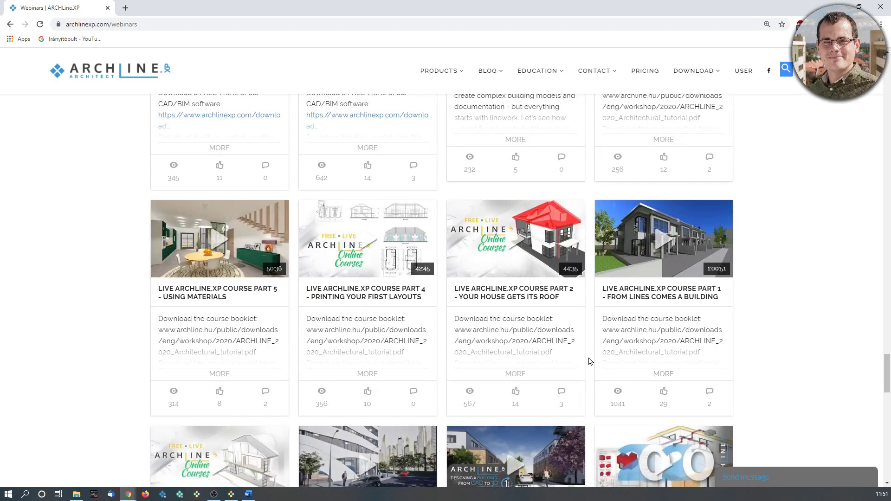
{"action": "scroll", "coordinate": [588, 361], "scroll_direction": "down", "scroll_amount": 2}
- Open the Conceptual MEP Design with ARCHLine.XP 2020 webinar, pause it and skim through the video to 23:07
{"action": "left_click", "coordinate": [712, 355]}
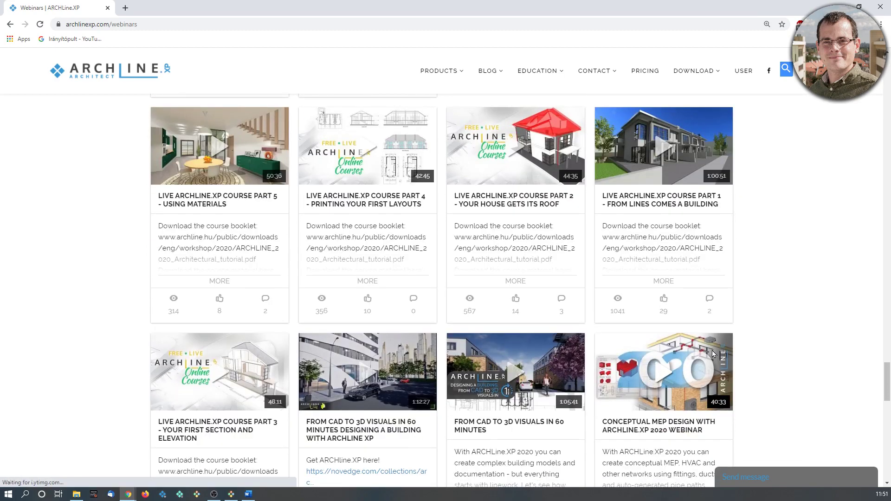
{"action": "left_click", "coordinate": [131, 443]}
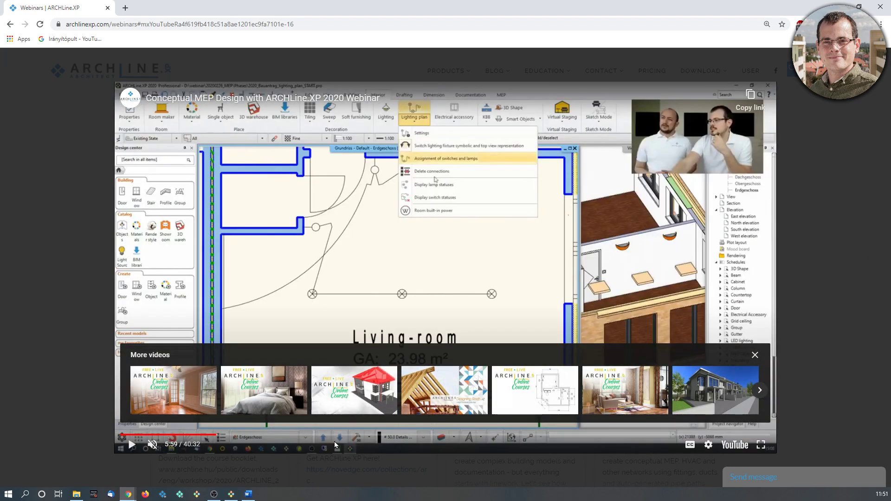
{"action": "left_click", "coordinate": [336, 435]}
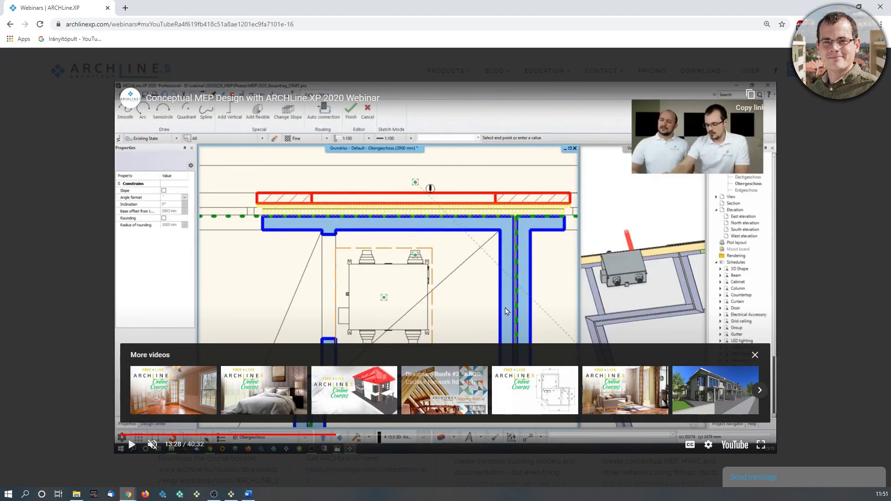
{"action": "left_click", "coordinate": [408, 436]}
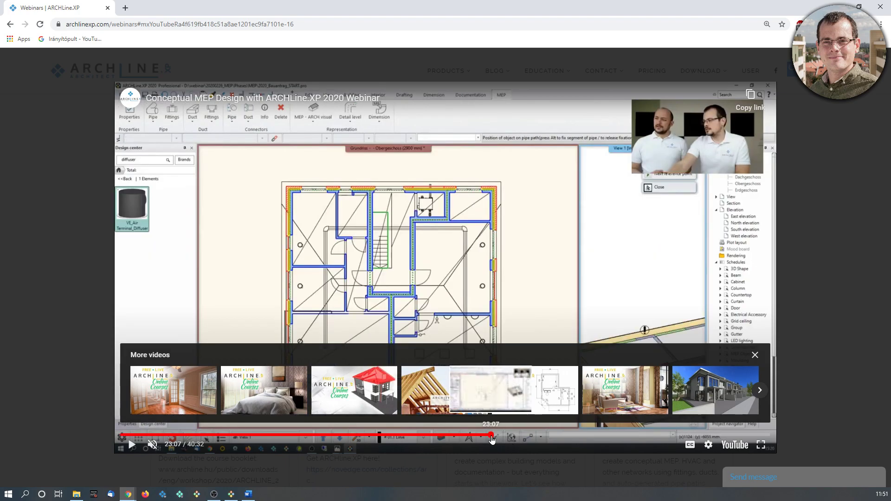
{"action": "left_click", "coordinate": [491, 435]}
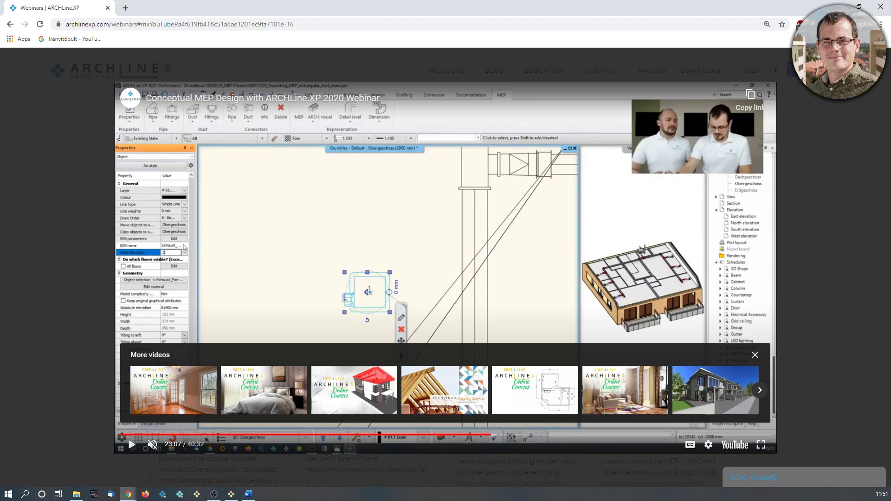
- Switch back to ARCHLine.XP, close the parameter and door settings without changes, and view the sliding door beside the terrace
{"action": "left_click", "coordinate": [231, 494]}
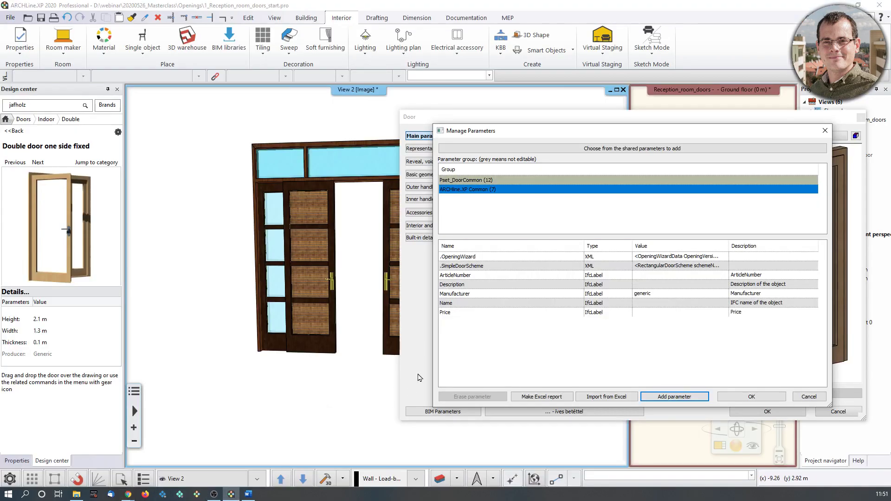
{"action": "left_click", "coordinate": [818, 132]}
{"action": "left_click", "coordinate": [860, 118]}
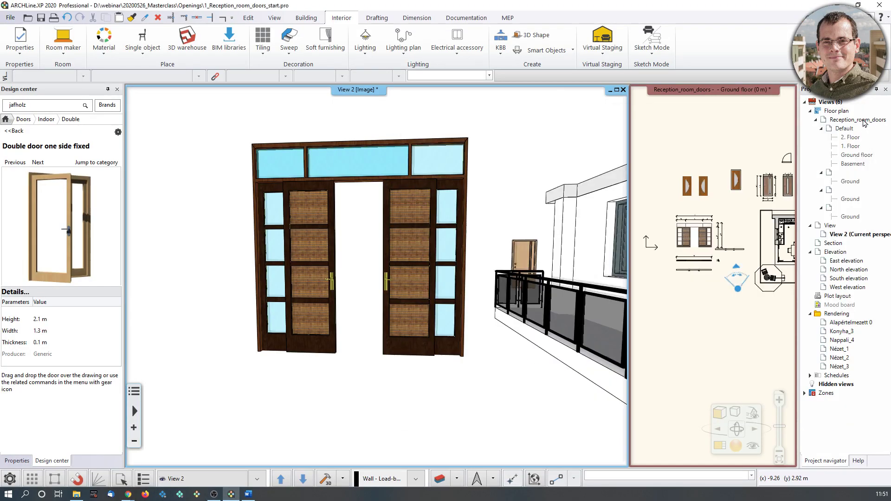
{"action": "mouse_move", "coordinate": [403, 275]}
{"action": "middle_mouse_down"}
{"action": "mouse_move", "coordinate": [581, 250]}
{"action": "mouse_move", "coordinate": [472, 236]}
{"action": "middle_mouse_up"}
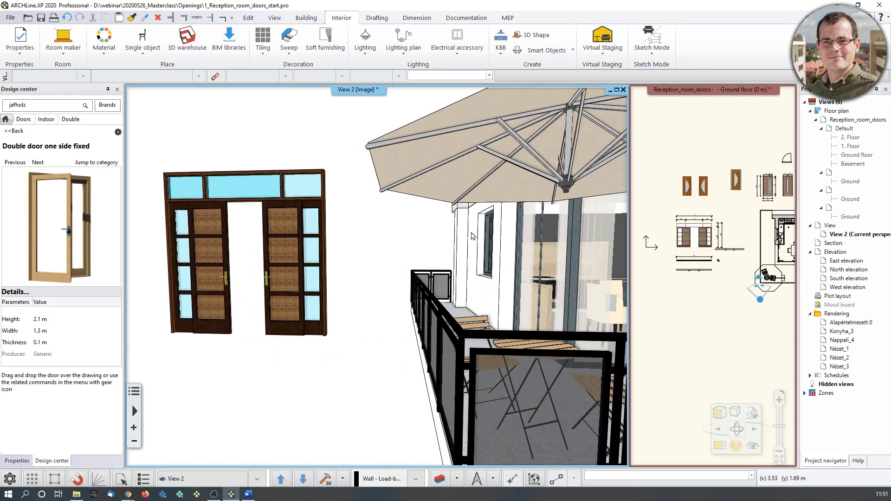